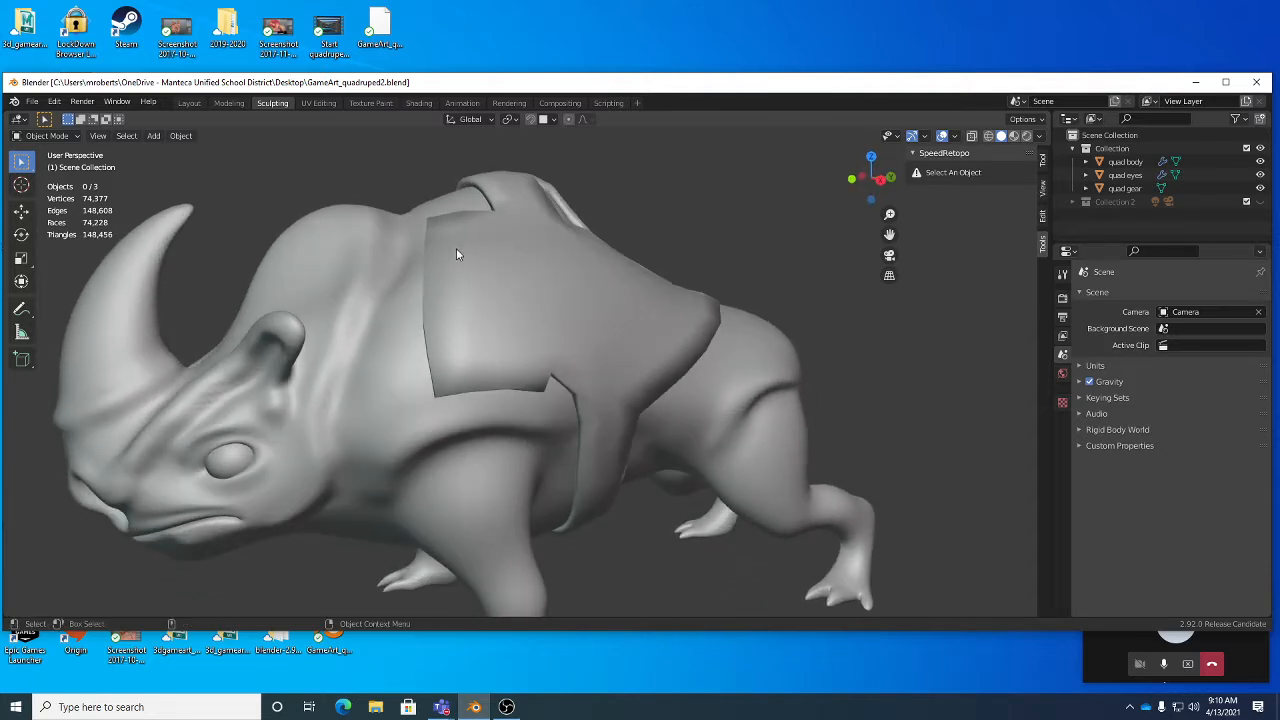
# Step: Select the quad gear object on the rhino's back and show its modifier properties
pyautogui.moveTo(456, 254); pyautogui.dragTo(540, 225, button='middle')
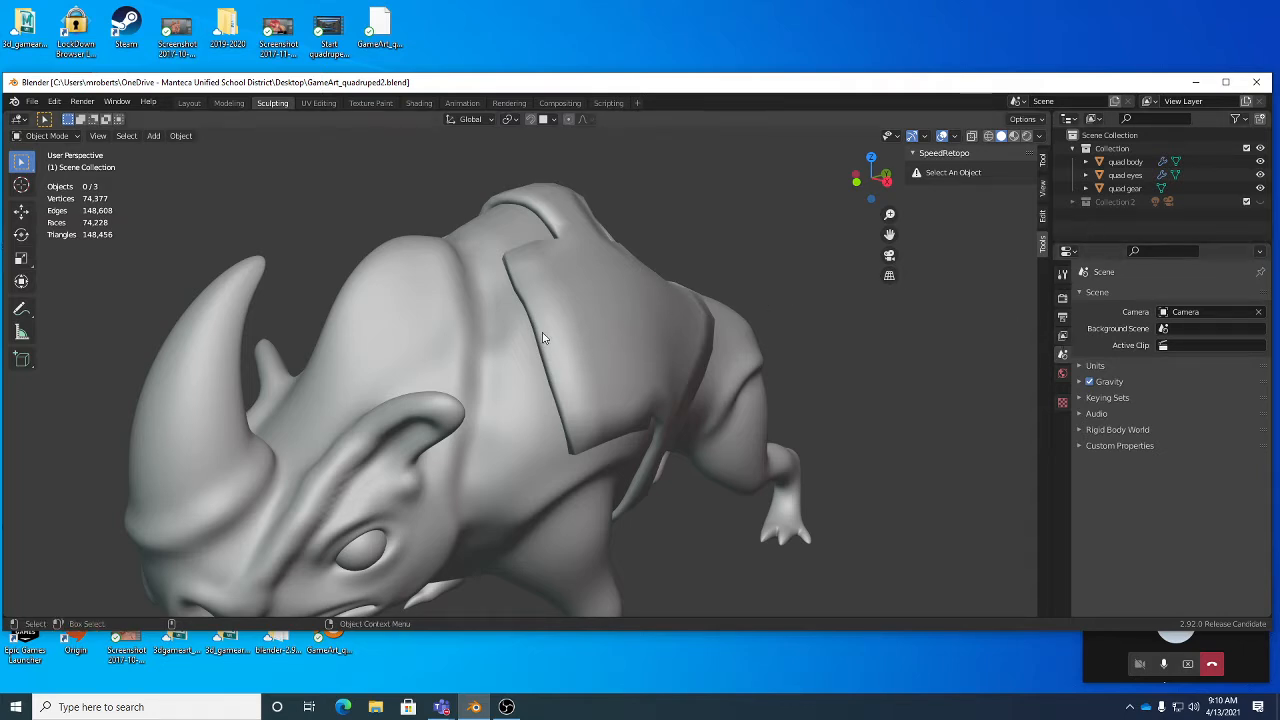
pyautogui.click(591, 330)
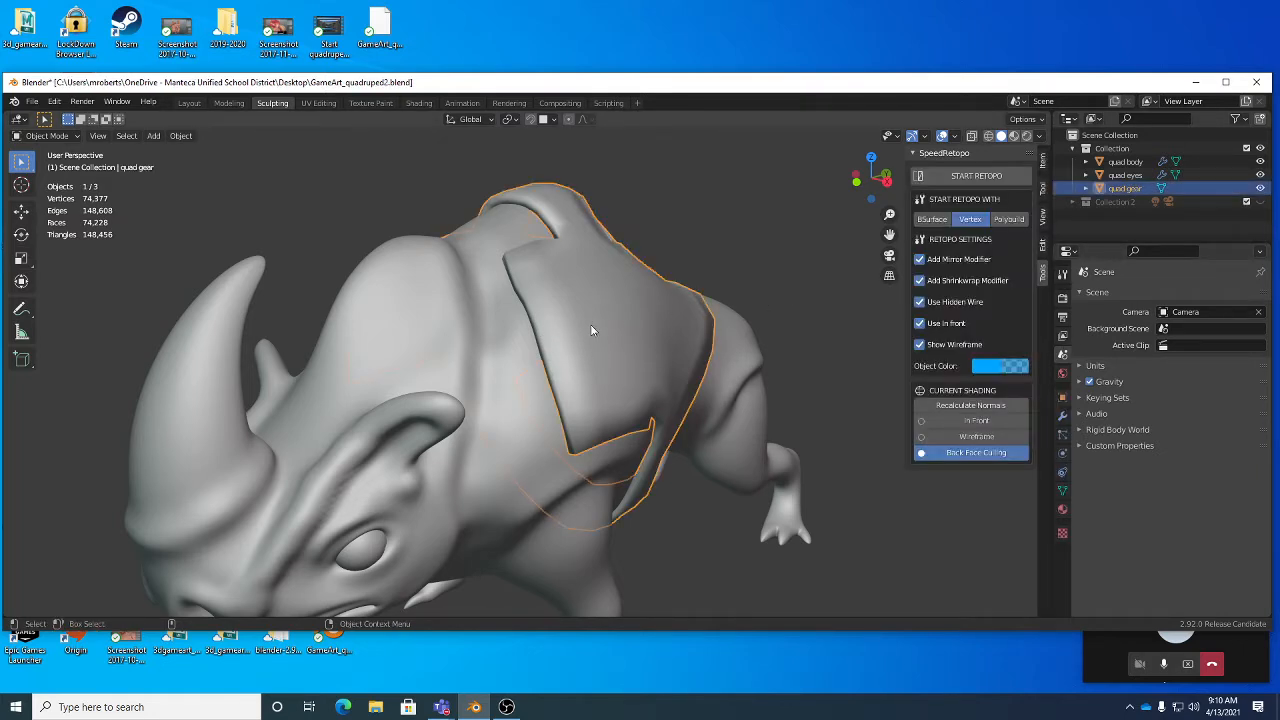
pyautogui.click(1063, 418)
# Step: Look up the Solidify Faces command for the quad gear mesh in Edit Mode, and return to Object Mode
pyautogui.moveTo(720, 480); pyautogui.dragTo(348, 236, button='middle')
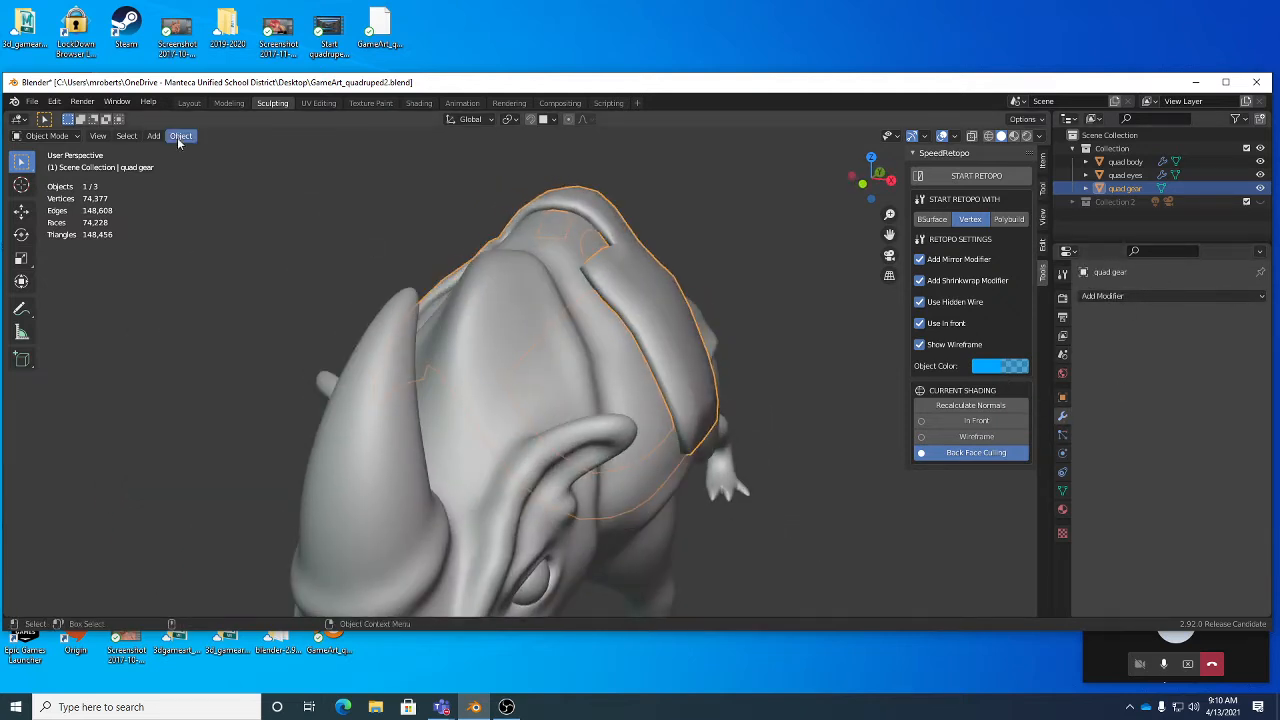
pyautogui.press('Tab')
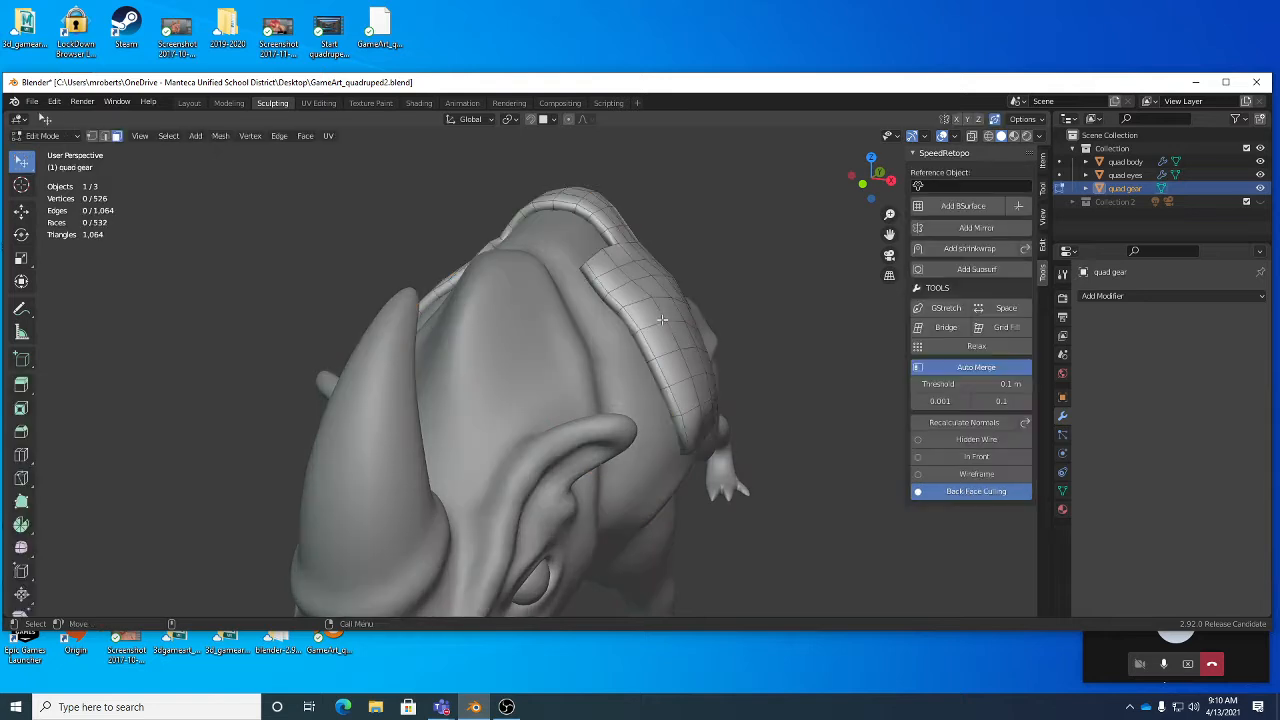
pyautogui.click(306, 136)
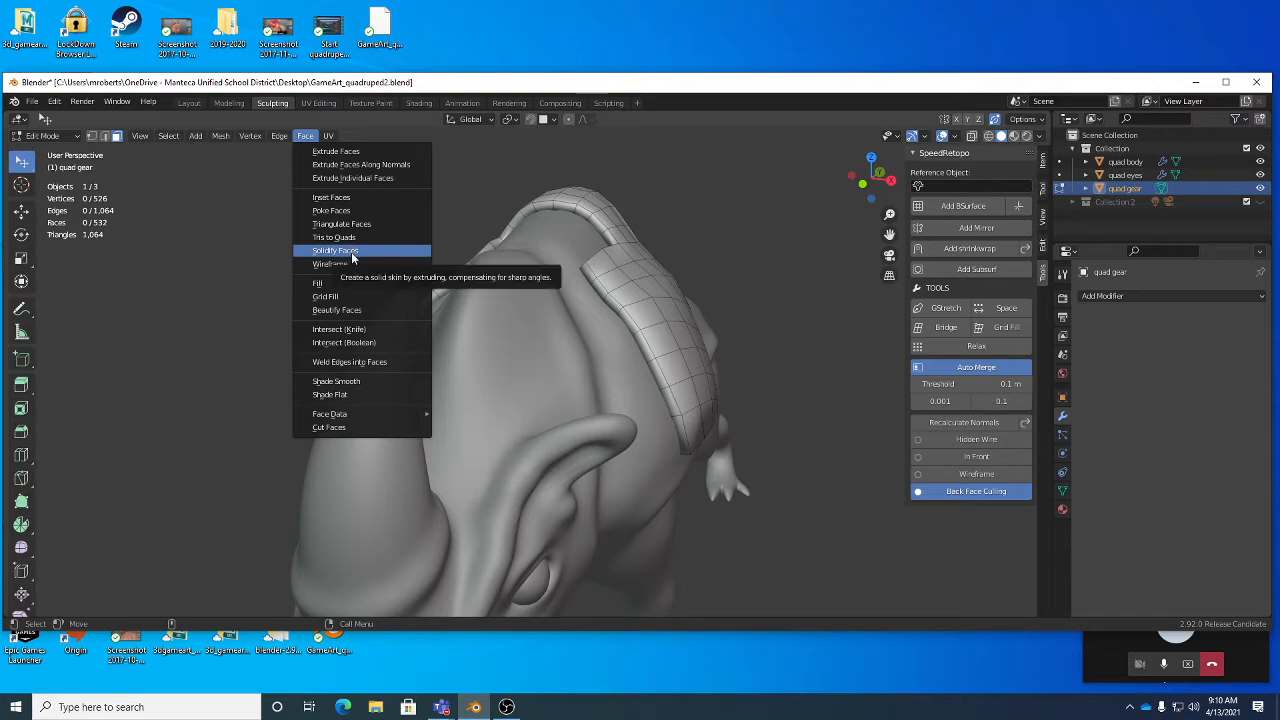
pyautogui.moveTo(720, 334); pyautogui.dragTo(654, 201, button='middle')
pyautogui.press('Tab')
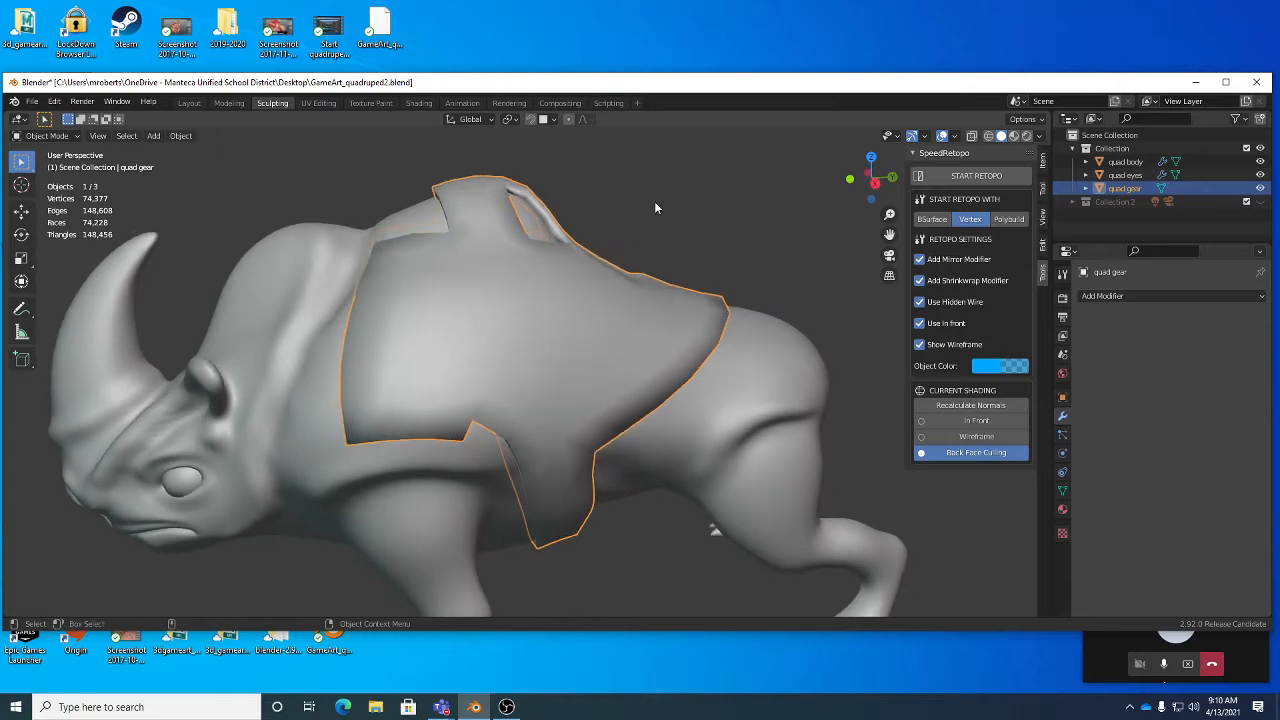
# Step: Examine the quad gear's mesh topology in Edit Mode from the side, front and above
pyautogui.hotkey('alt', 'a')
pyautogui.click(564, 287)
pyautogui.moveTo(563, 287); pyautogui.dragTo(601, 323, button='middle')
pyautogui.press('Tab')
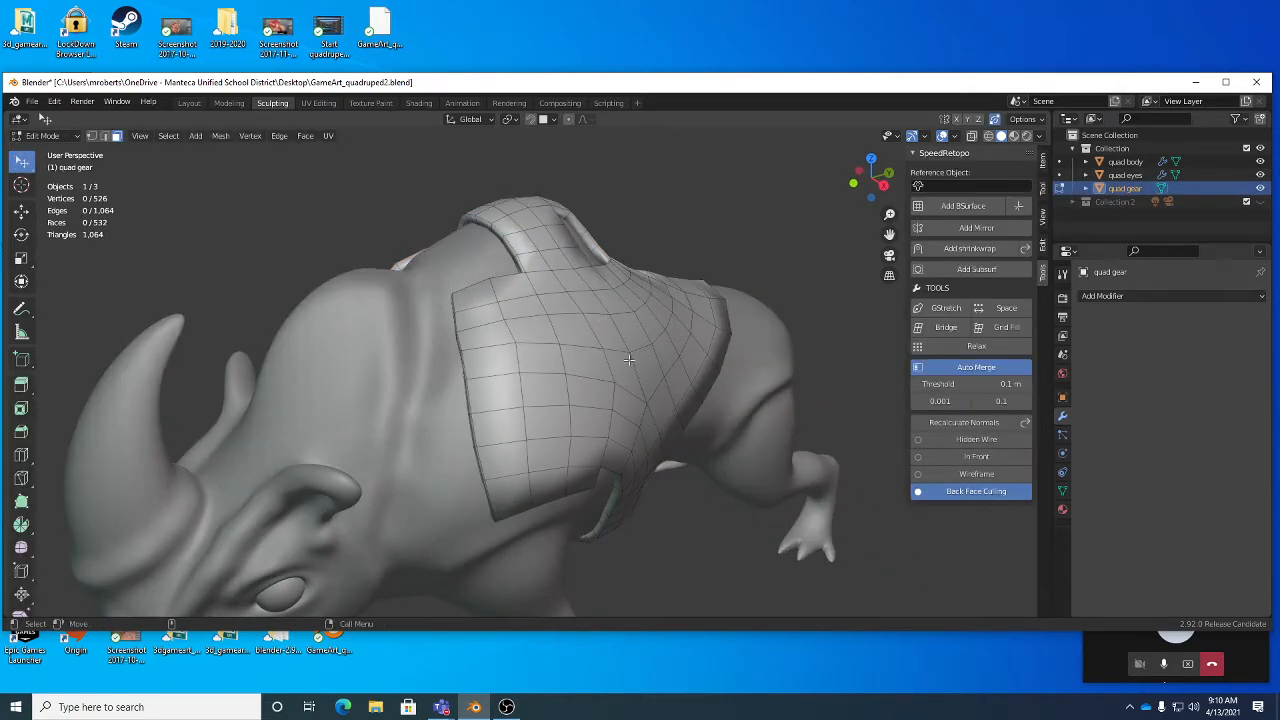
pyautogui.click(533, 329)
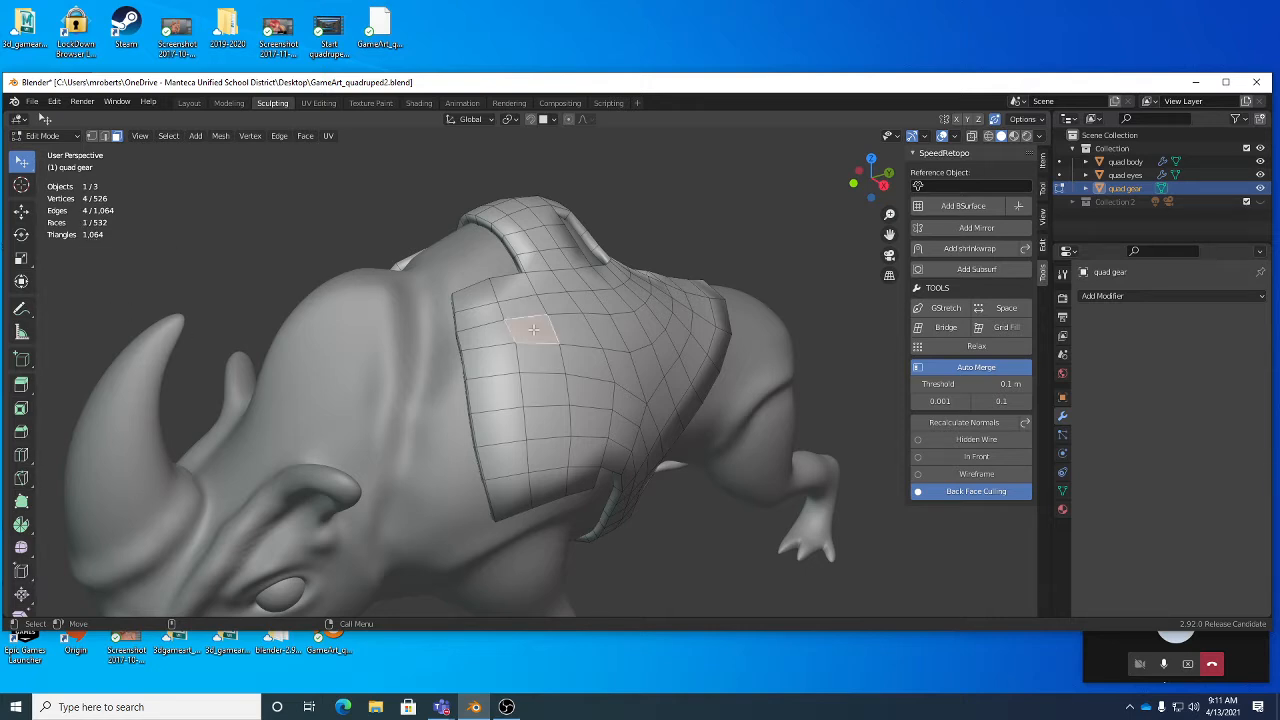
pyautogui.hotkey('ctrl', 'l')
pyautogui.hotkey('alt', 'a')
pyautogui.moveTo(533, 329); pyautogui.dragTo(580, 310, button='middle')
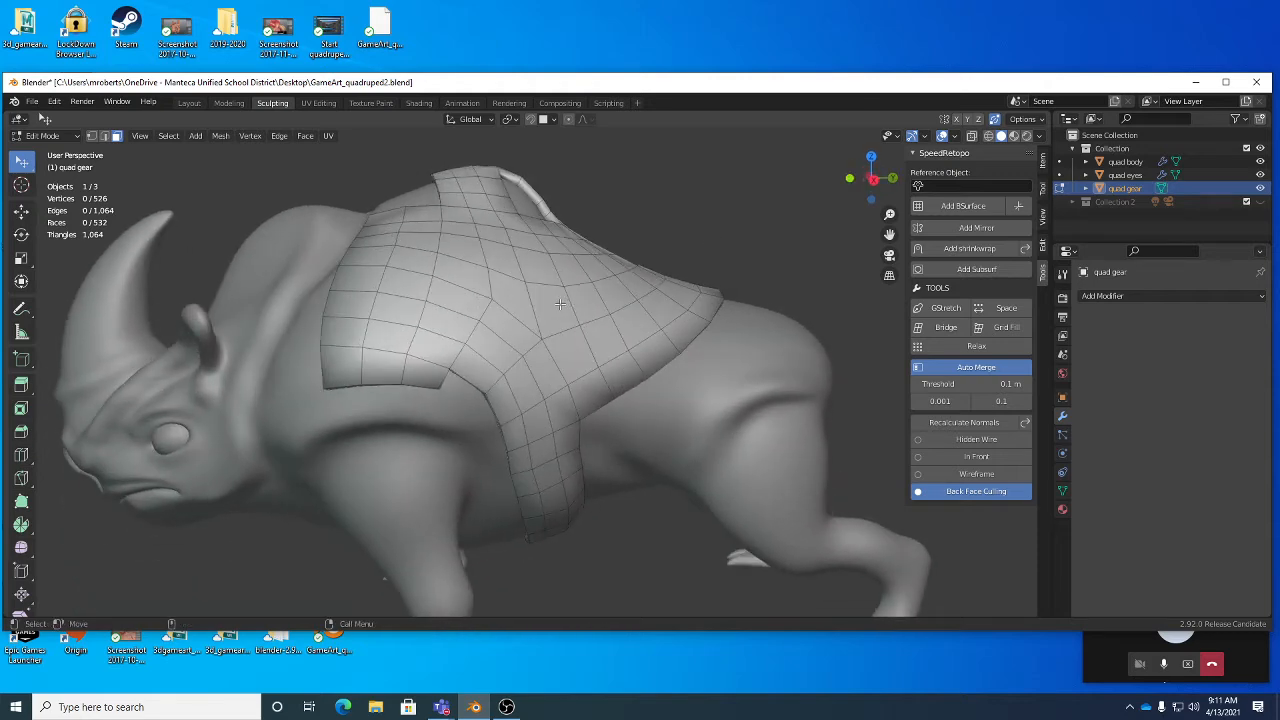
pyautogui.moveTo(560, 303); pyautogui.dragTo(638, 335, button='middle')
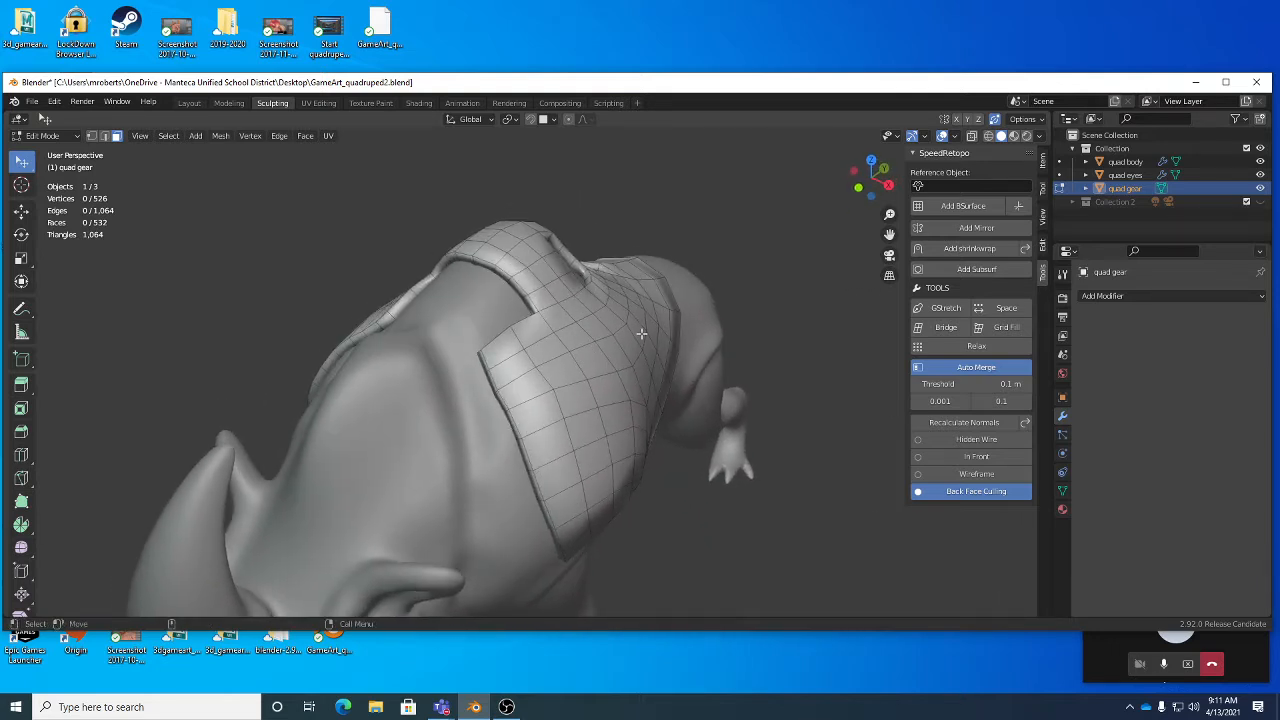
pyautogui.moveTo(611, 428); pyautogui.dragTo(510, 300, button='middle')
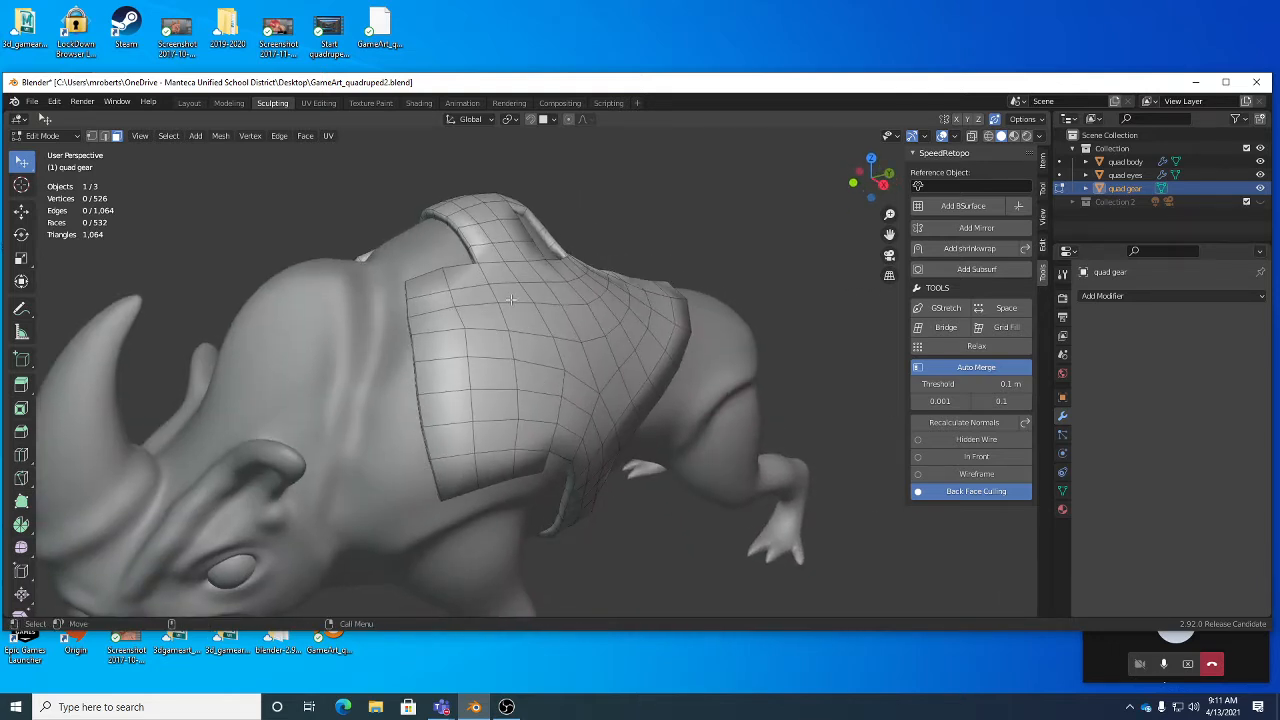
pyautogui.moveTo(518, 378); pyautogui.dragTo(286, 422, button='middle')
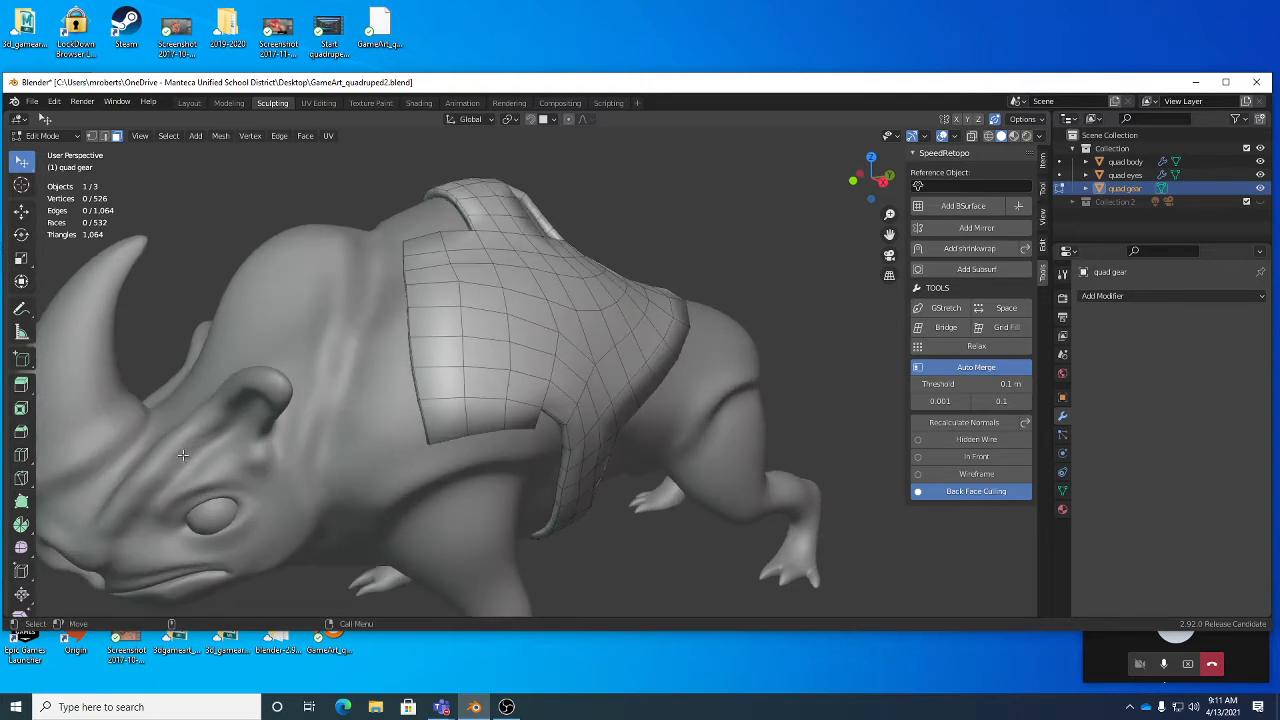
pyautogui.moveTo(183, 455); pyautogui.dragTo(595, 247, button='middle')
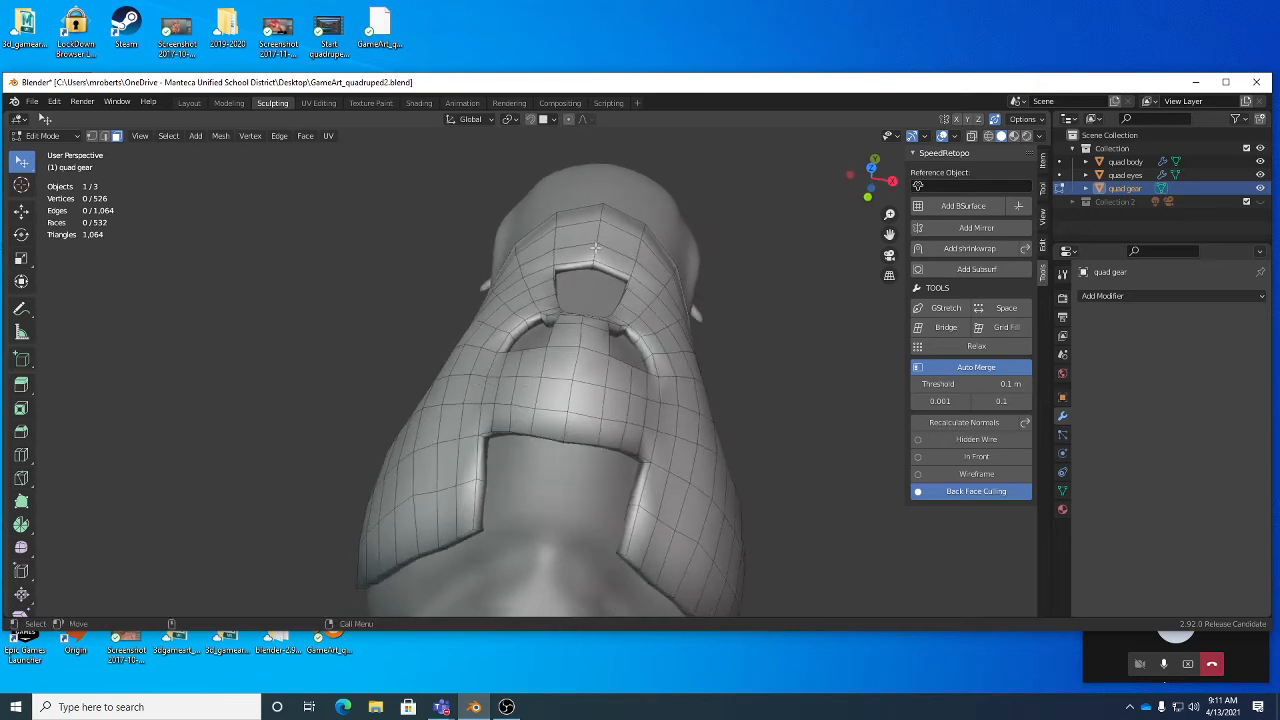
pyautogui.moveTo(615, 380); pyautogui.dragTo(524, 349, button='middle')
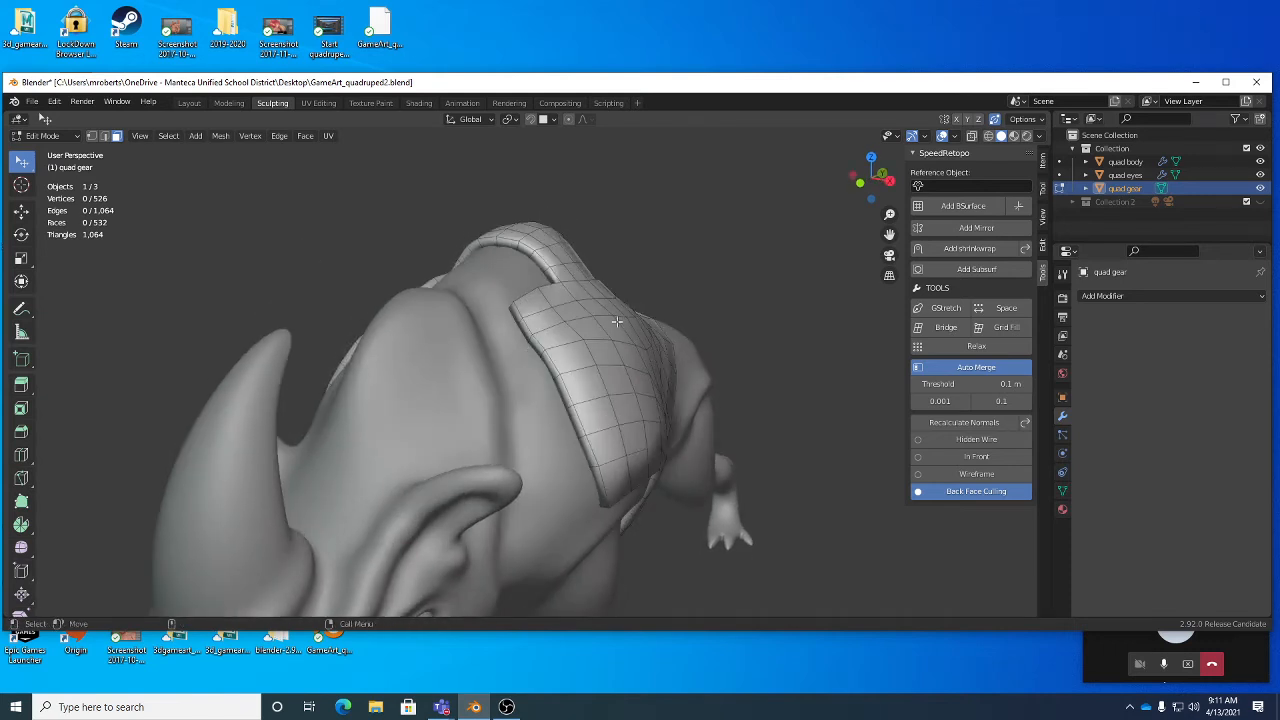
pyautogui.press('Tab')
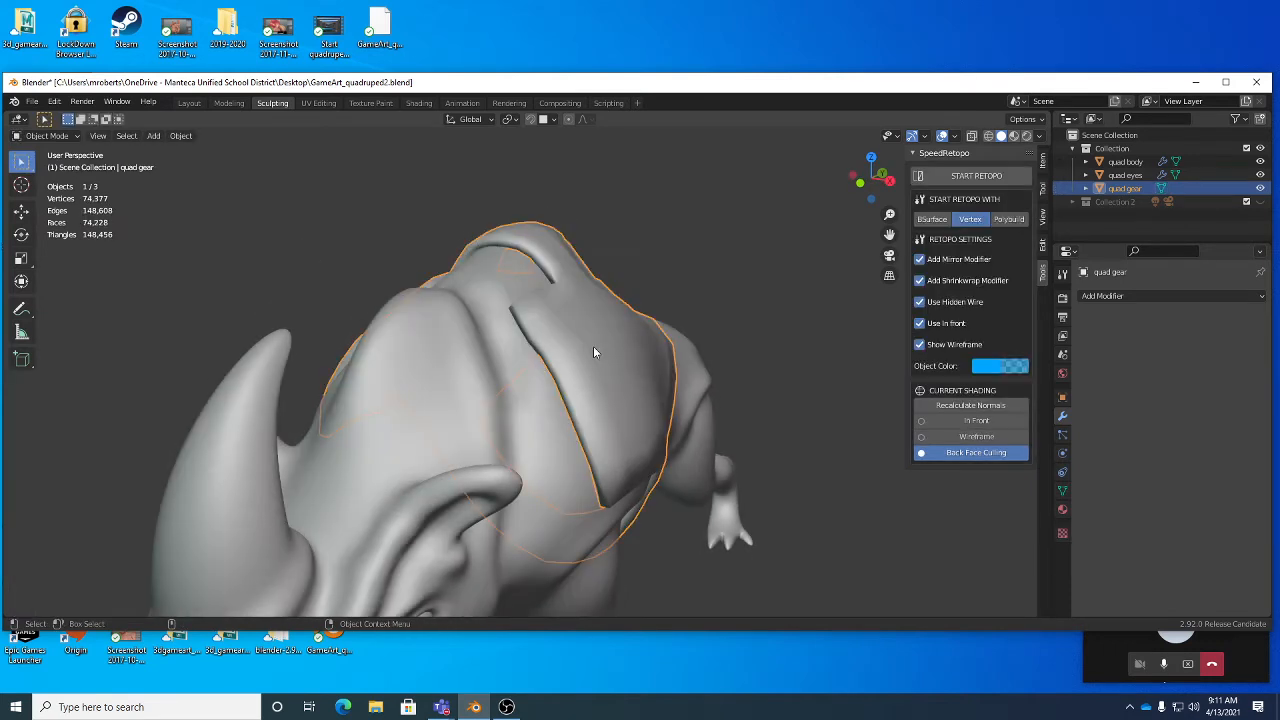
# Step: Run AutoMirror on the quad gear along the X axis with positive orientation, Cut and Mirror and Use Clip enabled
pyautogui.click(1041, 244)
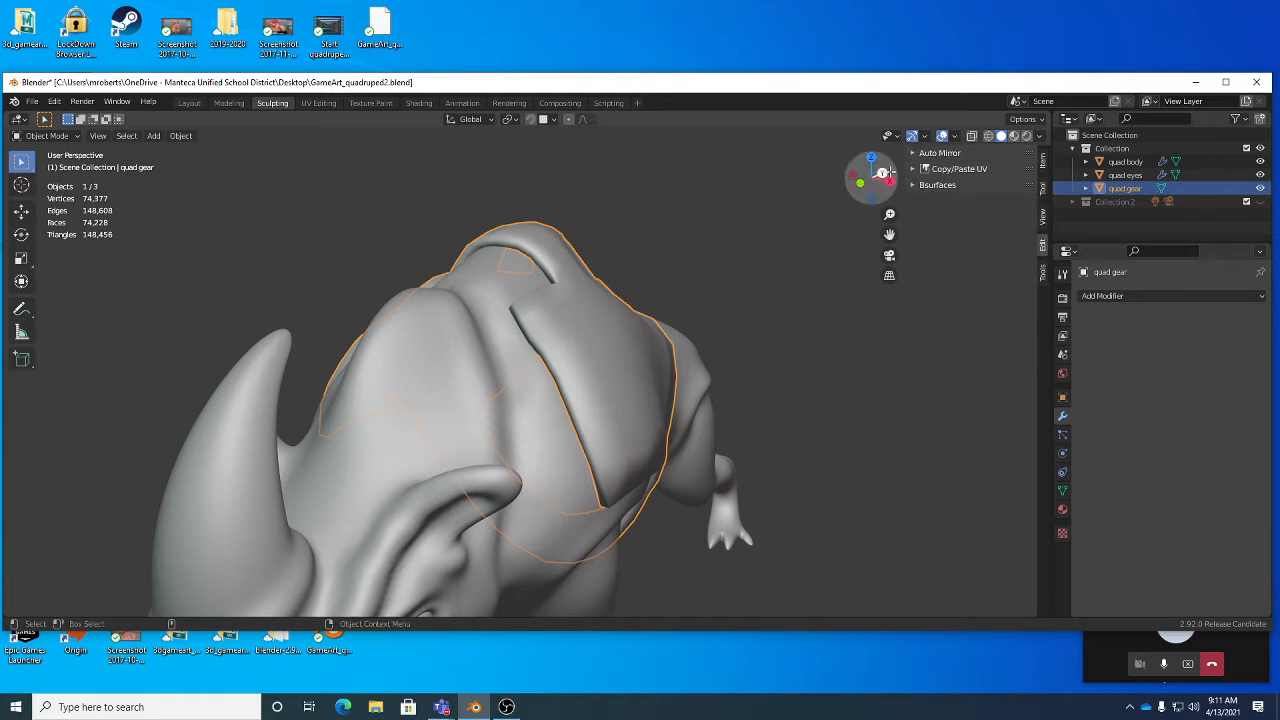
pyautogui.moveTo(912, 171); pyautogui.dragTo(1045, 168)
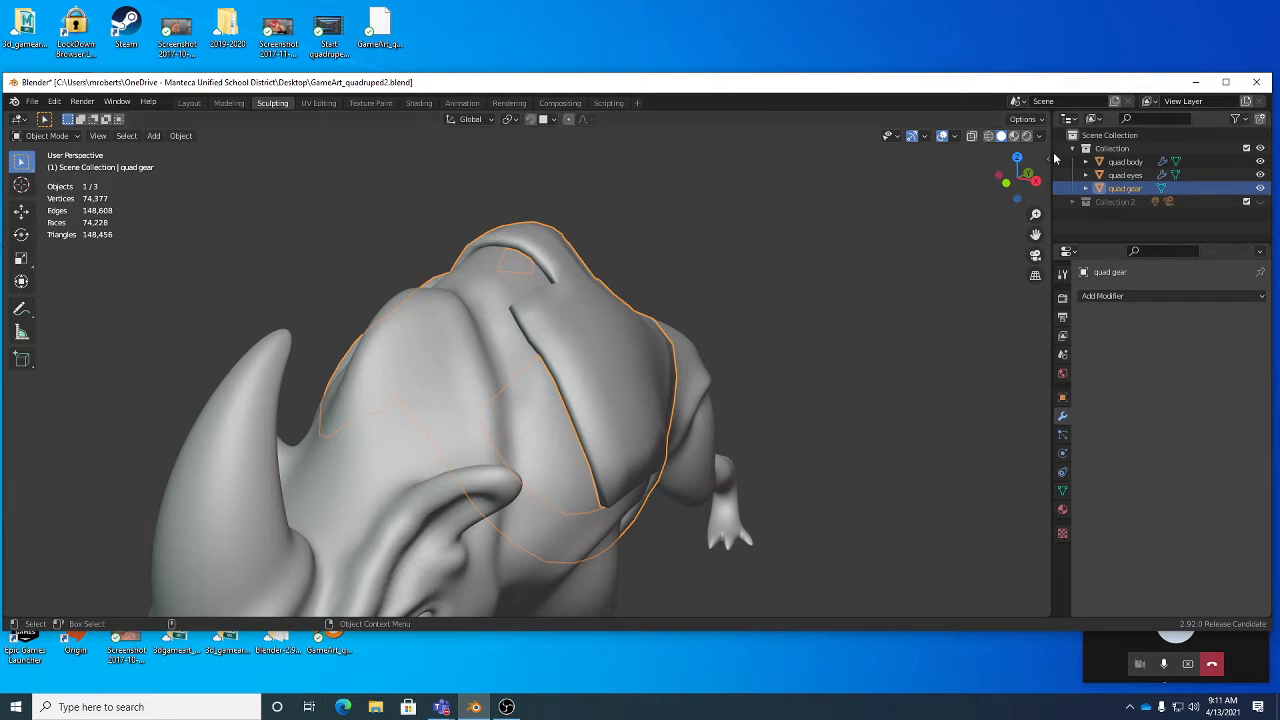
pyautogui.press('n')
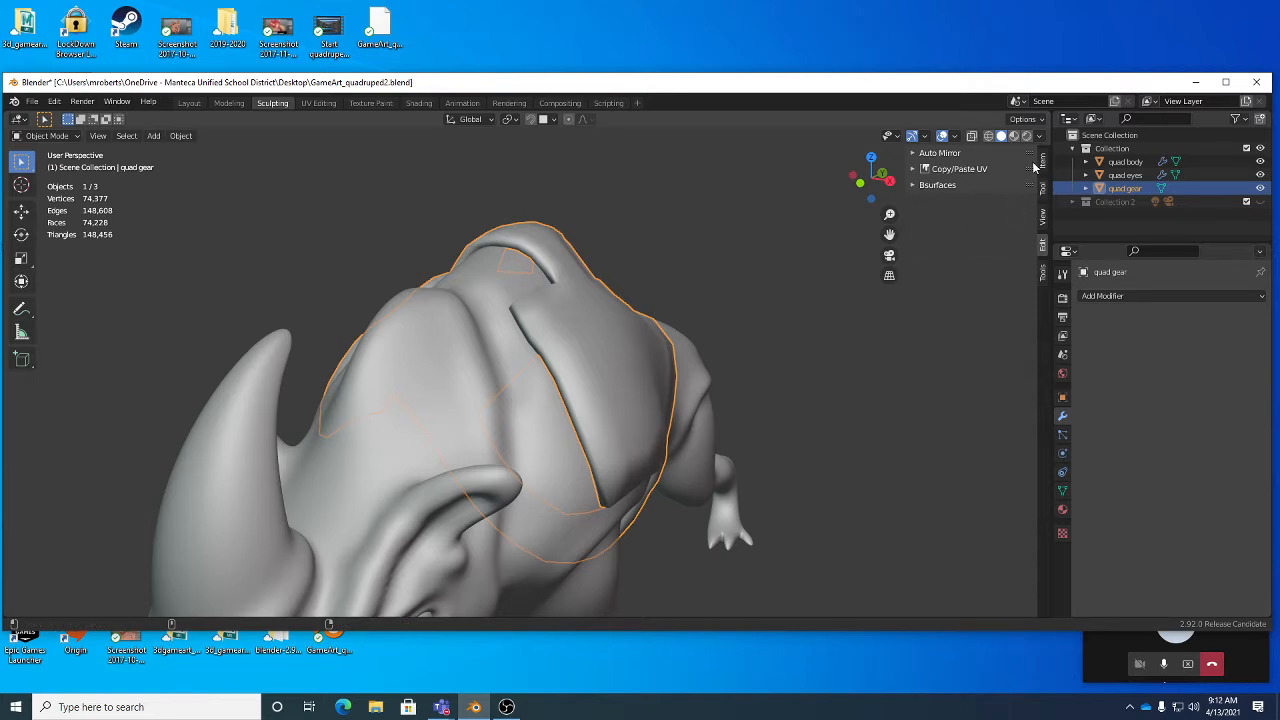
pyautogui.click(1044, 274)
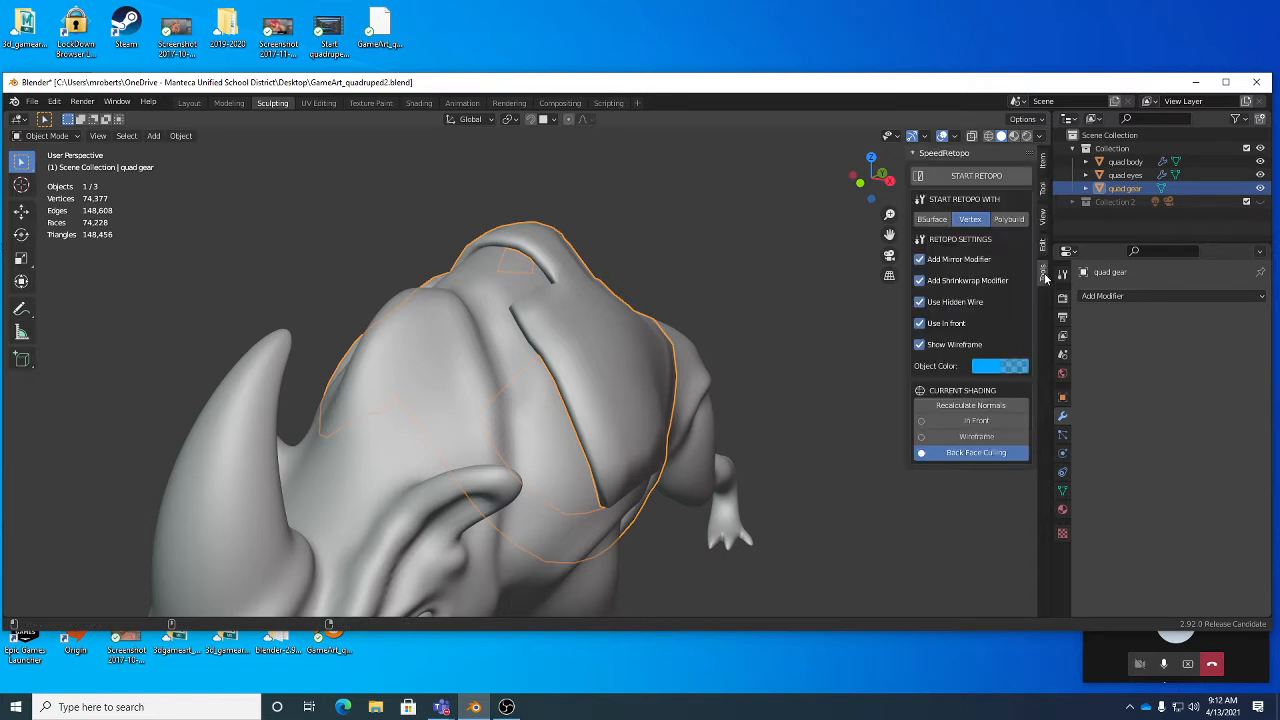
pyautogui.click(1043, 248)
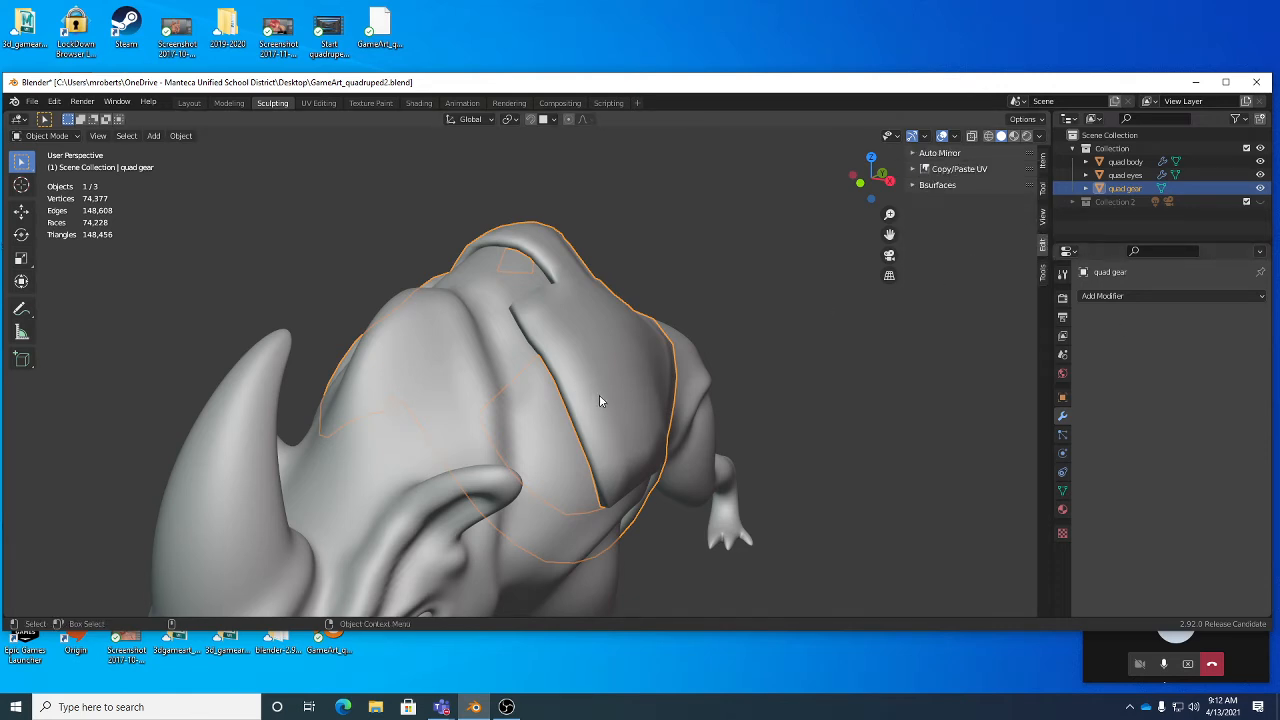
pyautogui.click(950, 156)
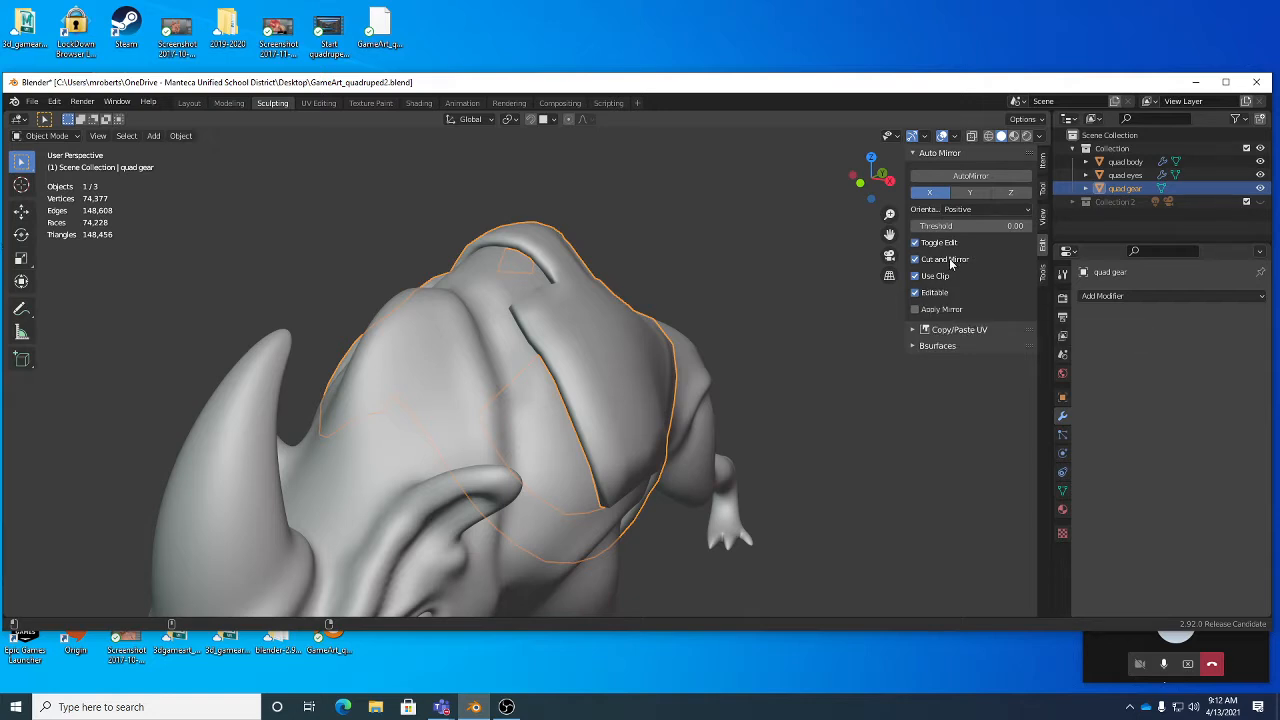
pyautogui.moveTo(592, 296); pyautogui.dragTo(634, 314, button='middle')
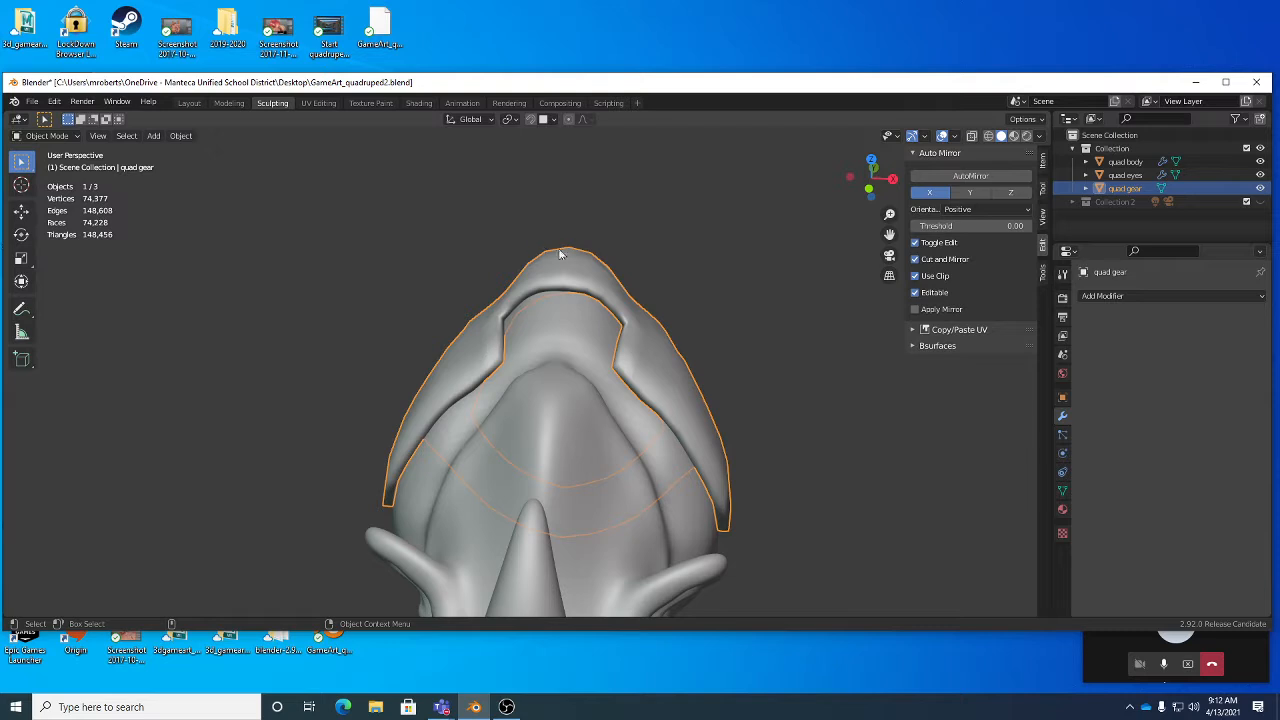
pyautogui.click(957, 177)
# Step: Select the misaligned edges on the gear's upper centre seam and move them along X onto the mirror line
pyautogui.moveTo(640, 340); pyautogui.dragTo(457, 296, button='middle')
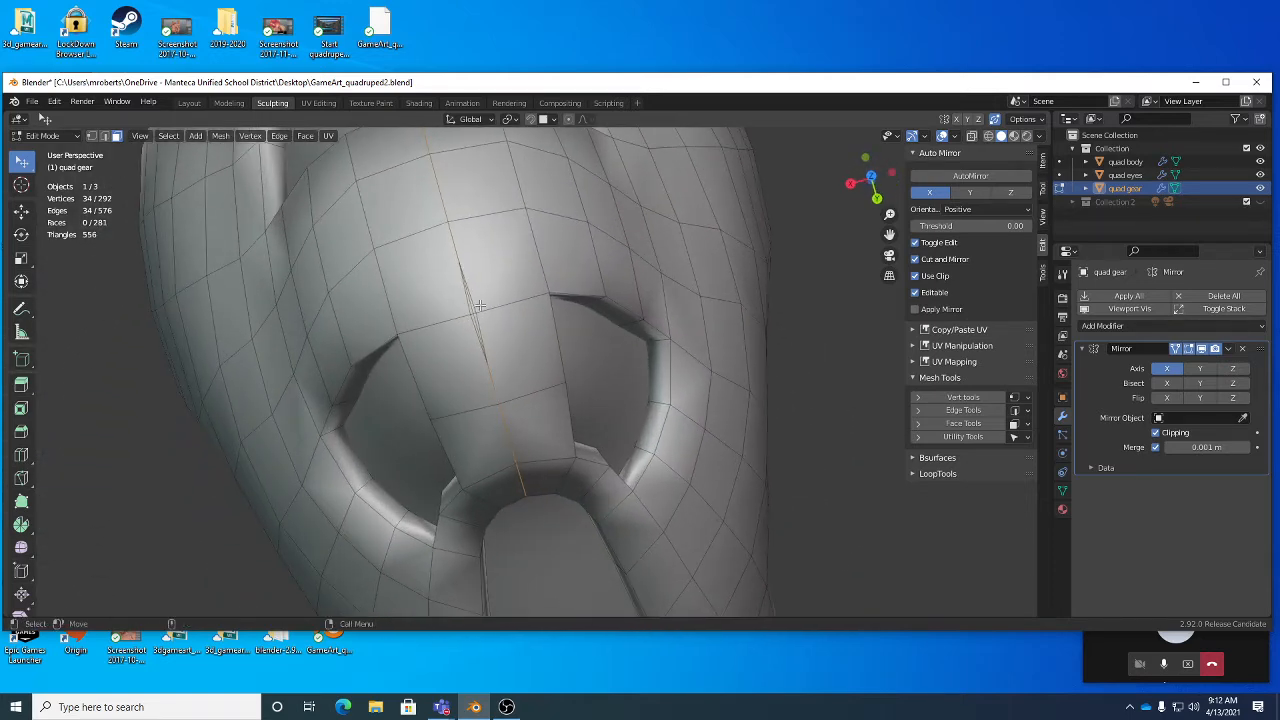
pyautogui.press('2')
pyautogui.keyDown('alt'); pyautogui.click(477, 308); pyautogui.keyUp('alt')
pyautogui.scroll(-2, 504, 308)
pyautogui.moveTo(504, 308); pyautogui.dragTo(545, 331, button='middle')
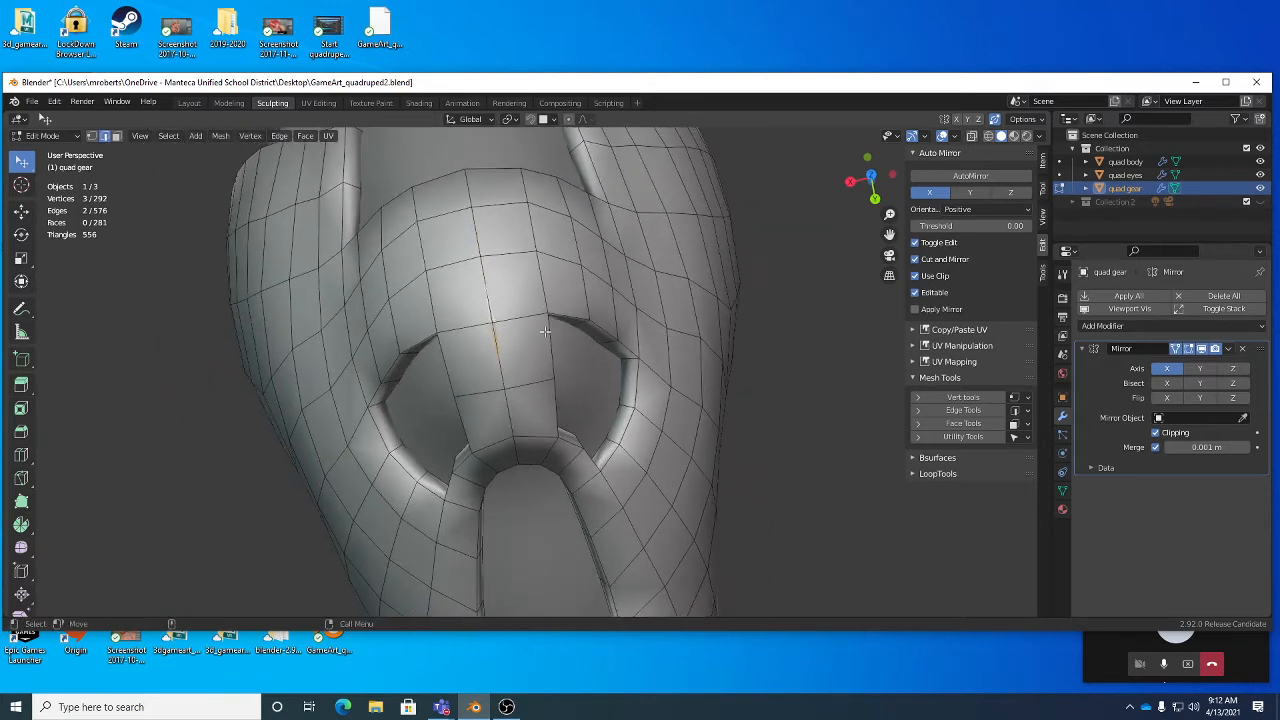
pyautogui.press('w')
pyautogui.moveTo(446, 331); pyautogui.dragTo(470, 331)
# Step: Select the centre seam edges at the gear's rear end and move them along X onto the mirror line
pyautogui.moveTo(470, 331); pyautogui.dragTo(486, 366, button='middle')
pyautogui.keyDown('alt'); pyautogui.click(526, 521); pyautogui.keyUp('alt')
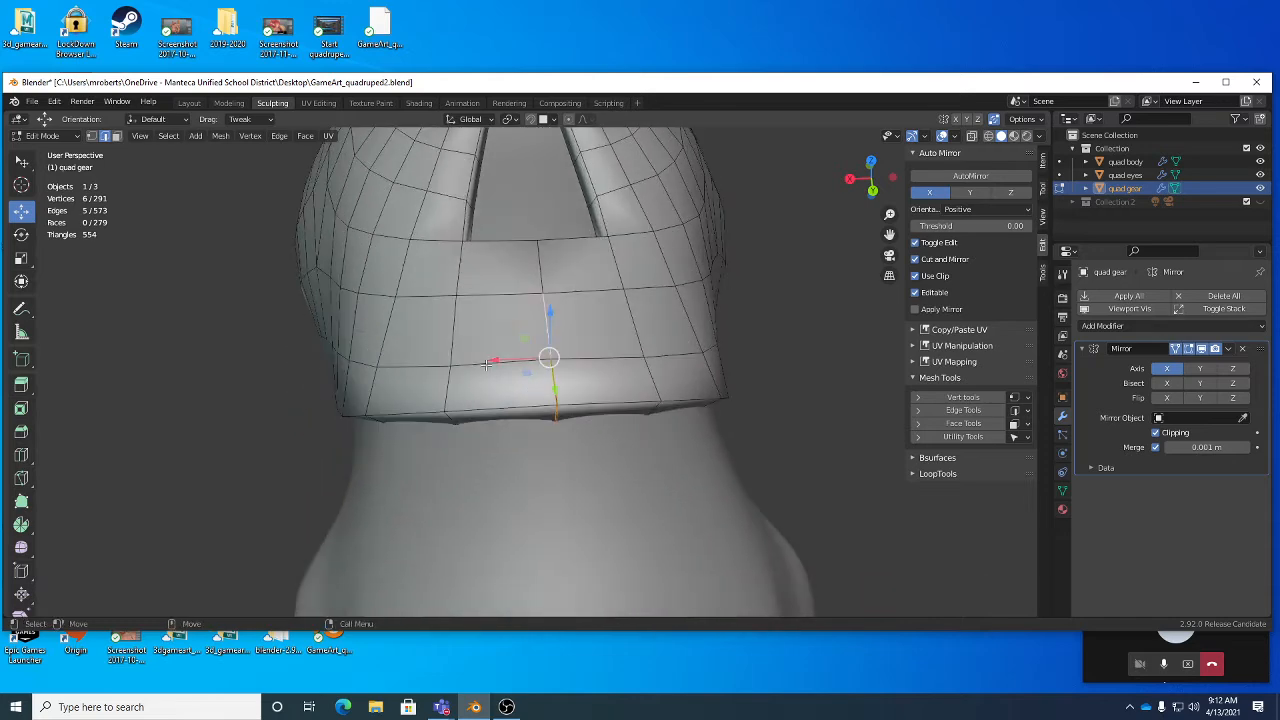
pyautogui.moveTo(496, 360); pyautogui.dragTo(540, 358)
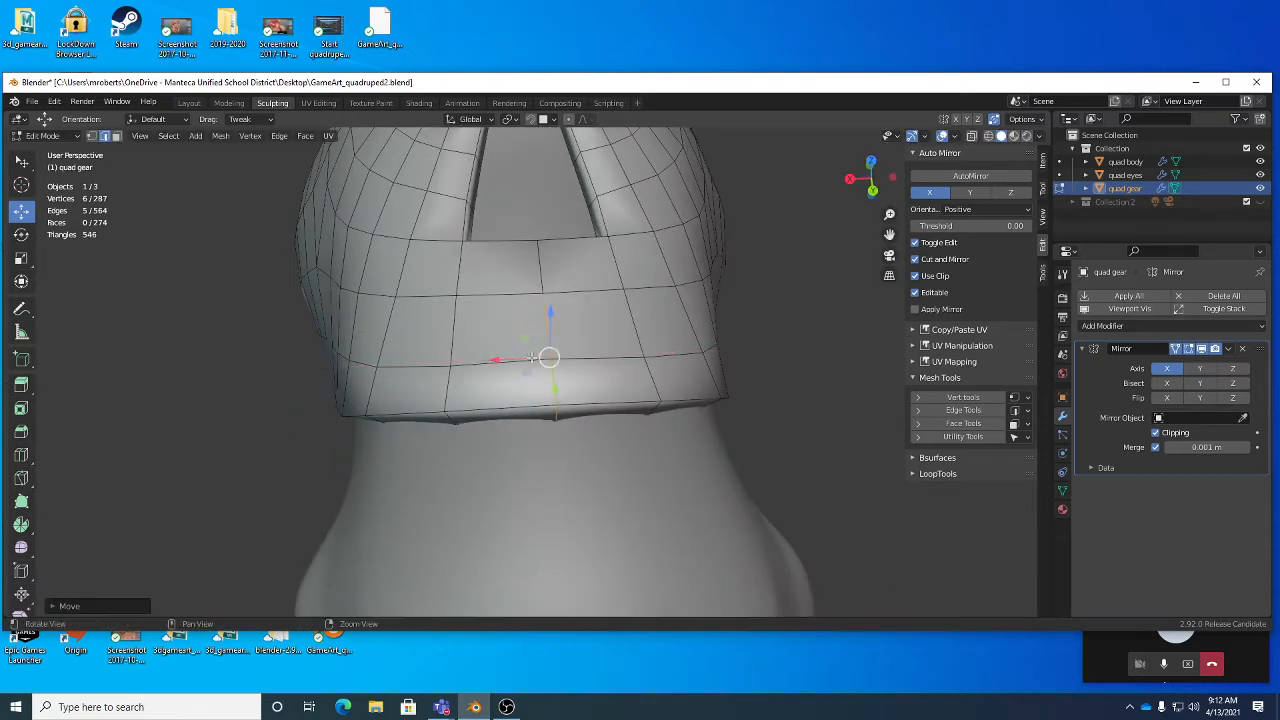
pyautogui.moveTo(540, 358); pyautogui.dragTo(562, 428, button='middle')
# Step: Select a single centre-line edge on the gear's front band and move it with mirror clipping active
pyautogui.keyDown('alt'); pyautogui.moveTo(562, 428); pyautogui.dragTo(614, 380); pyautogui.keyUp('alt')
pyautogui.click(766, 314)
pyautogui.keyDown('alt'); pyautogui.moveTo(602, 334); pyautogui.dragTo(686, 378); pyautogui.keyUp('alt')
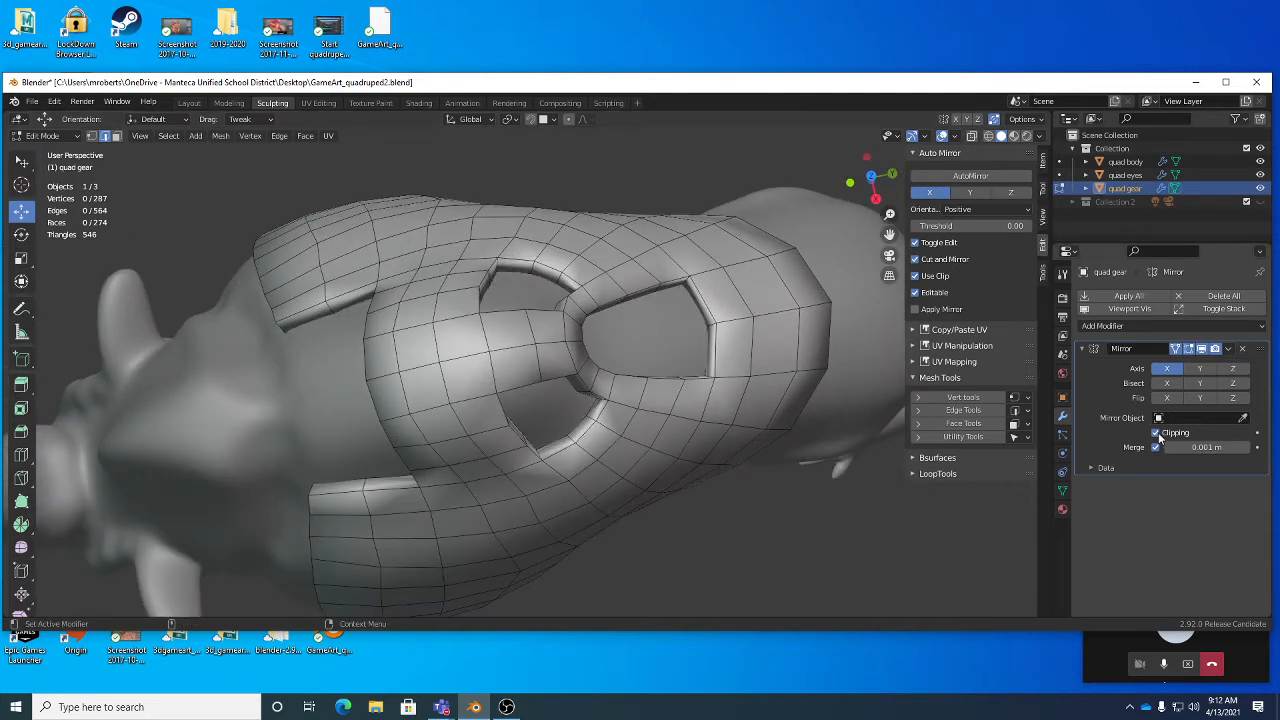
pyautogui.moveTo(460, 352); pyautogui.dragTo(484, 318, button='middle')
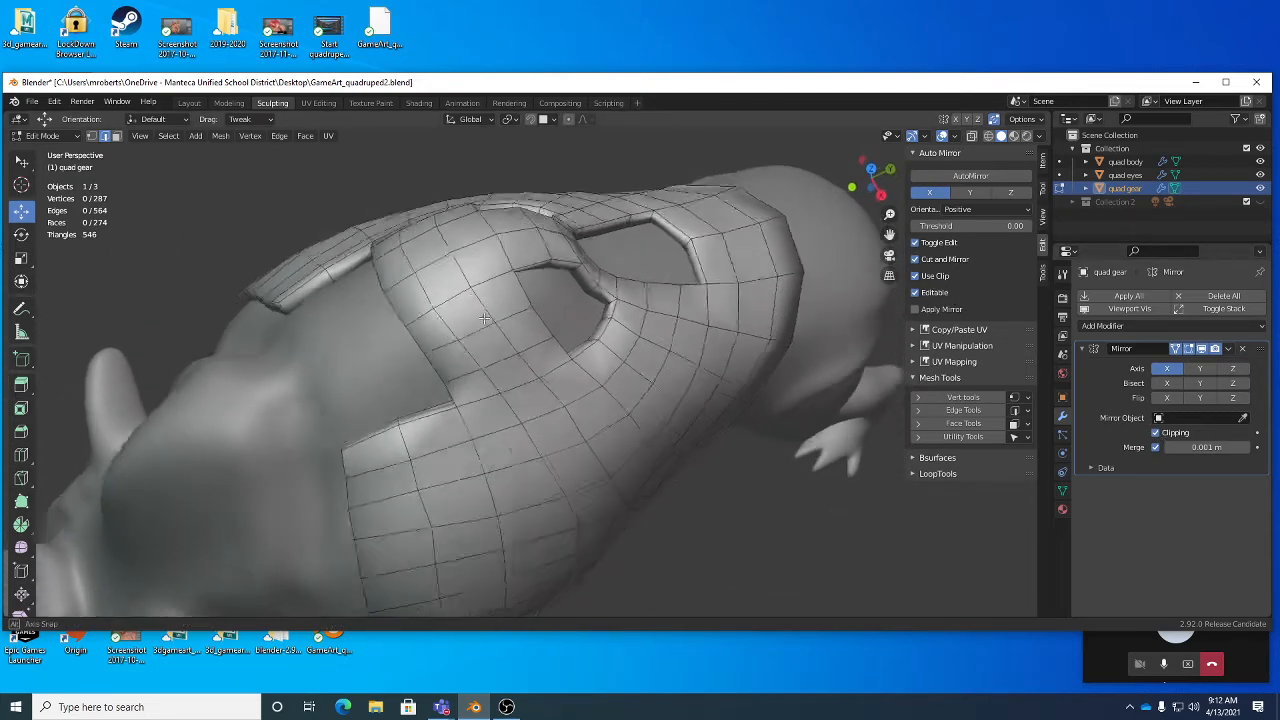
pyautogui.keyDown('alt'); pyautogui.moveTo(484, 318); pyautogui.dragTo(518, 336); pyautogui.keyUp('alt')
pyautogui.click(533, 329)
pyautogui.click(510, 309)
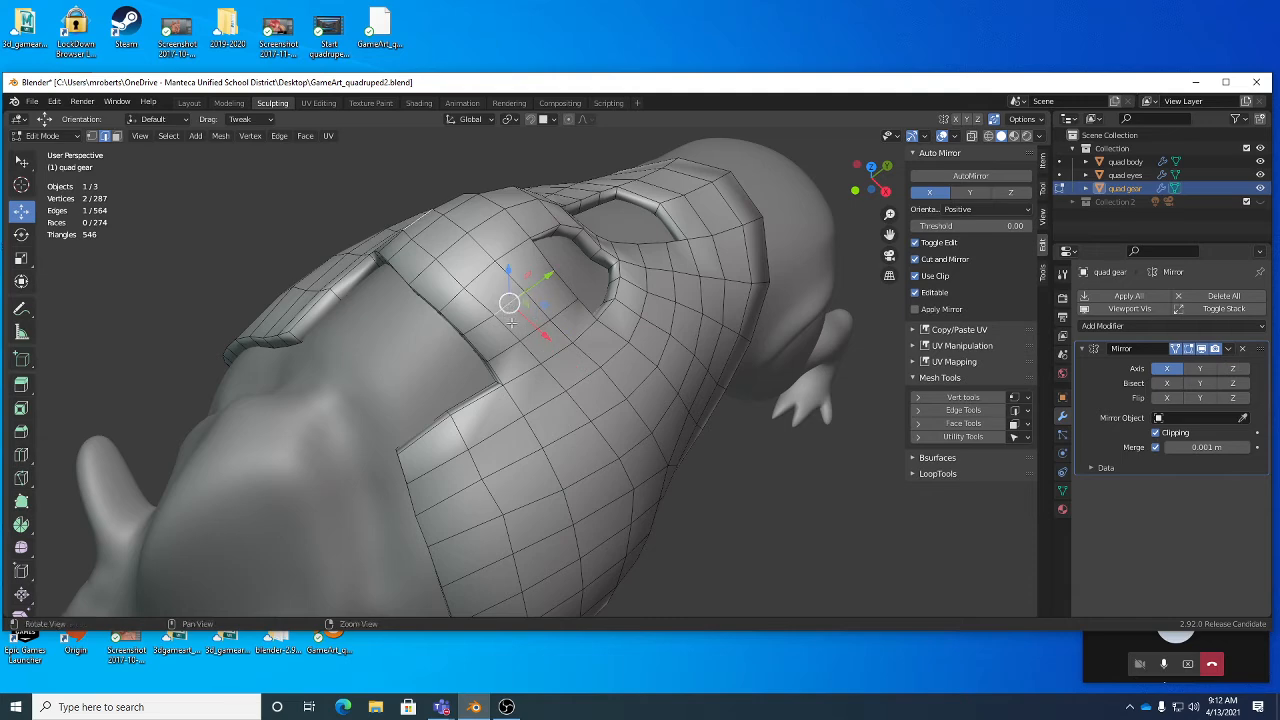
pyautogui.moveTo(512, 324); pyautogui.dragTo(558, 351, button='middle')
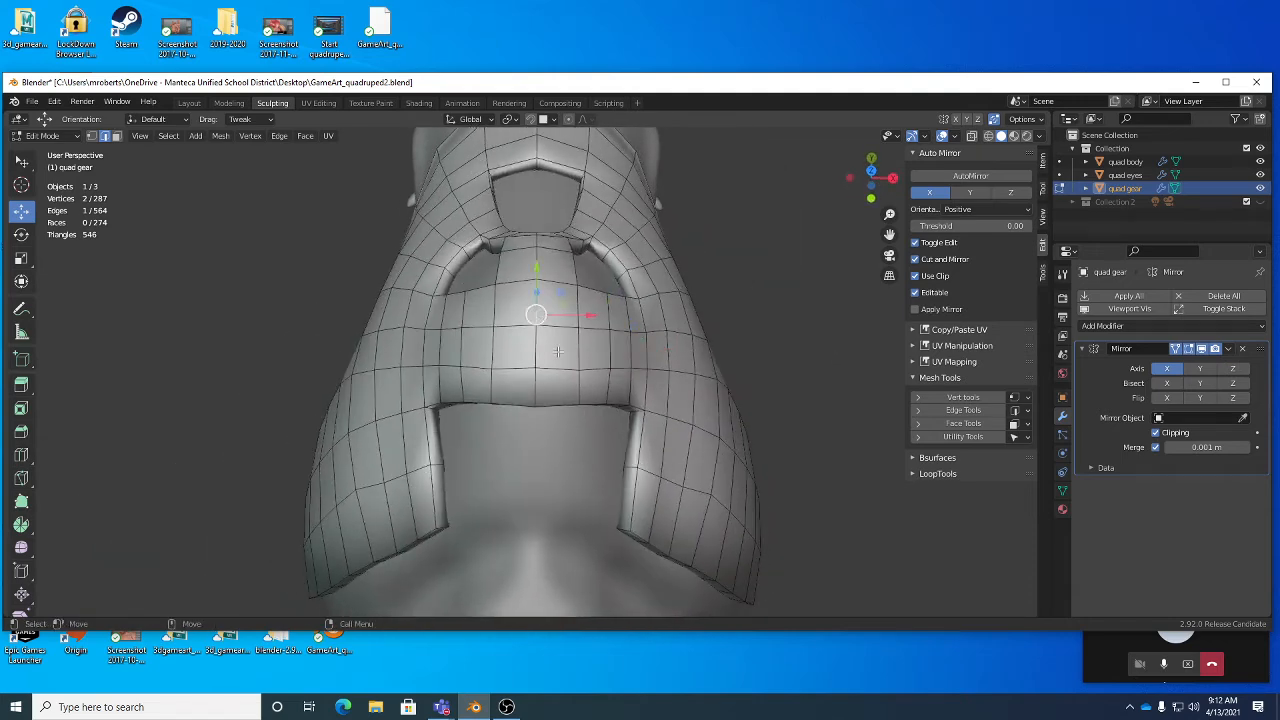
pyautogui.press('g')
pyautogui.click(582, 355)
# Step: Delete the extra vertex on the front band's centre line in vertex mode, undo that deletion, and dissolve the vertex instead
pyautogui.moveTo(640, 453); pyautogui.dragTo(505, 408, button='middle')
pyautogui.press('w')
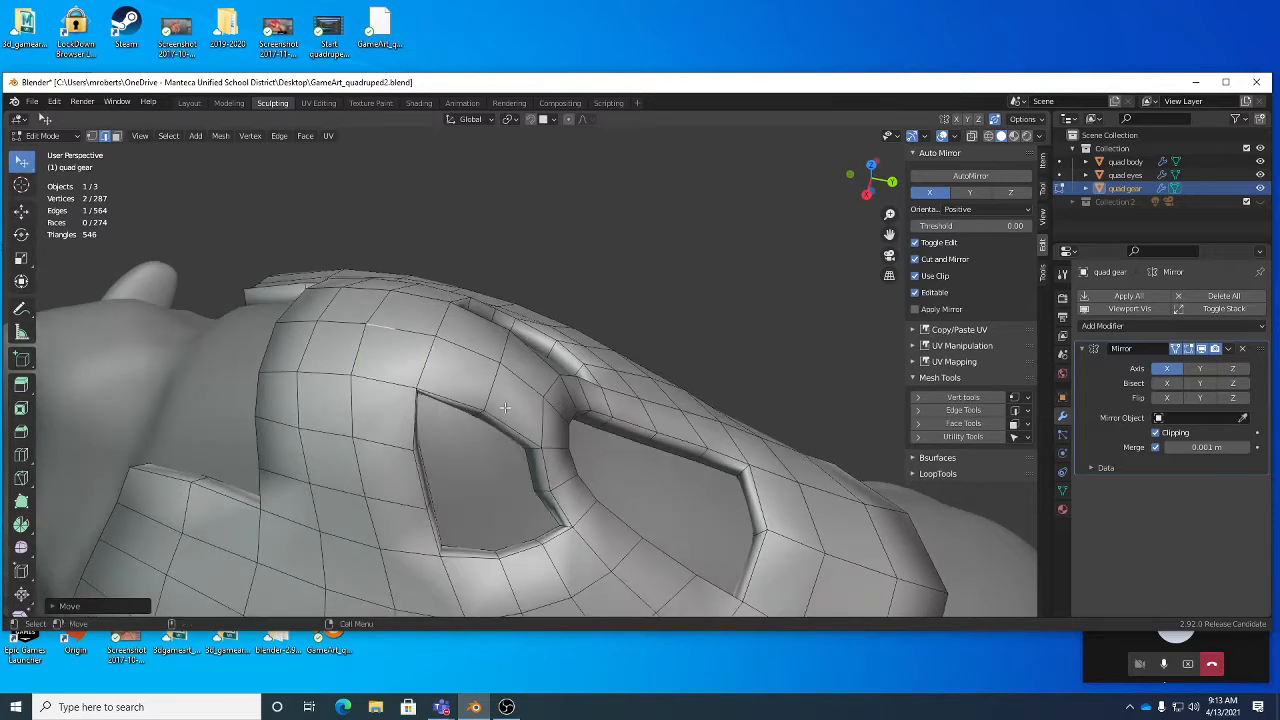
pyautogui.press('1')
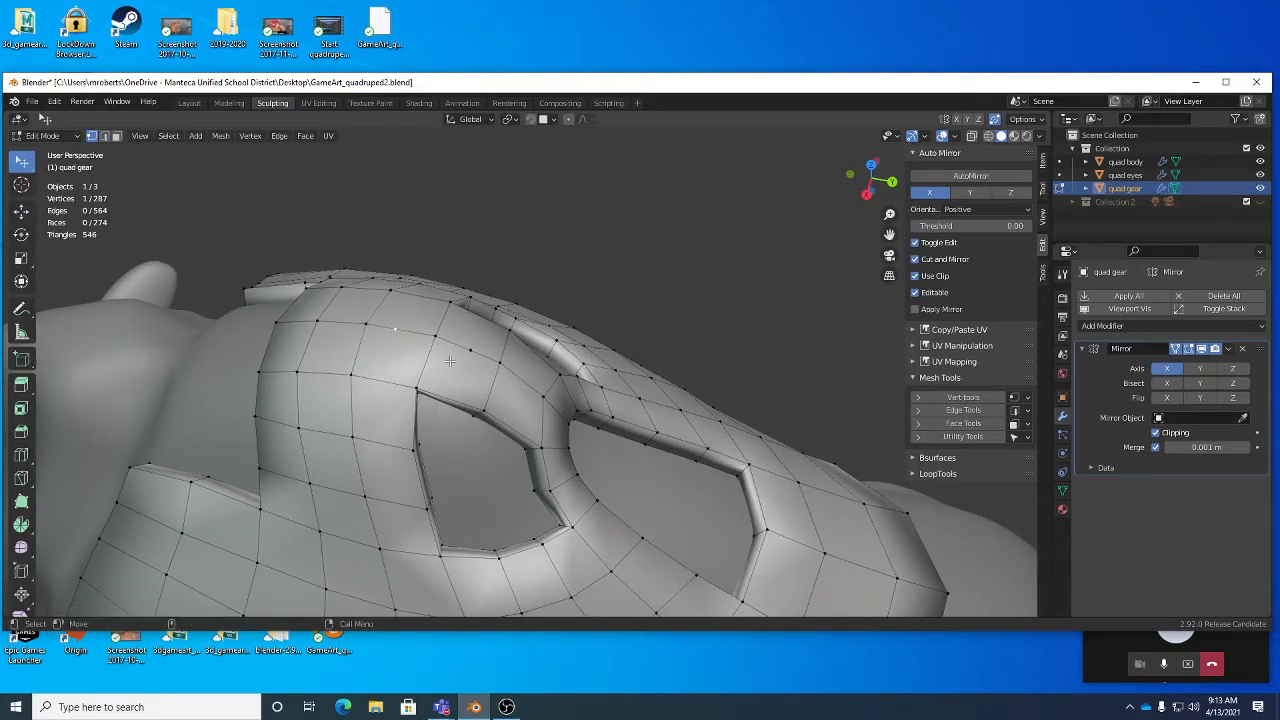
pyautogui.moveTo(450, 362); pyautogui.dragTo(635, 399, button='middle')
pyautogui.press('x')
pyautogui.click(634, 443)
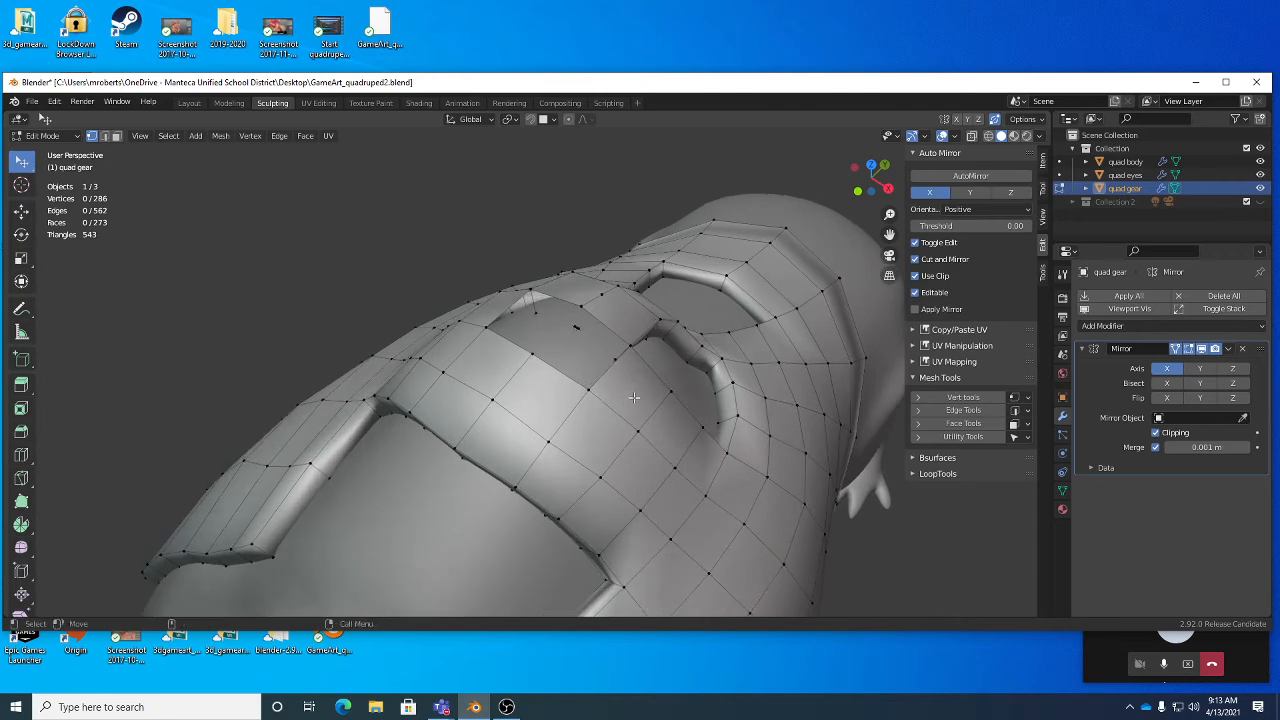
pyautogui.hotkey('ctrl', 'z')
pyautogui.press('x')
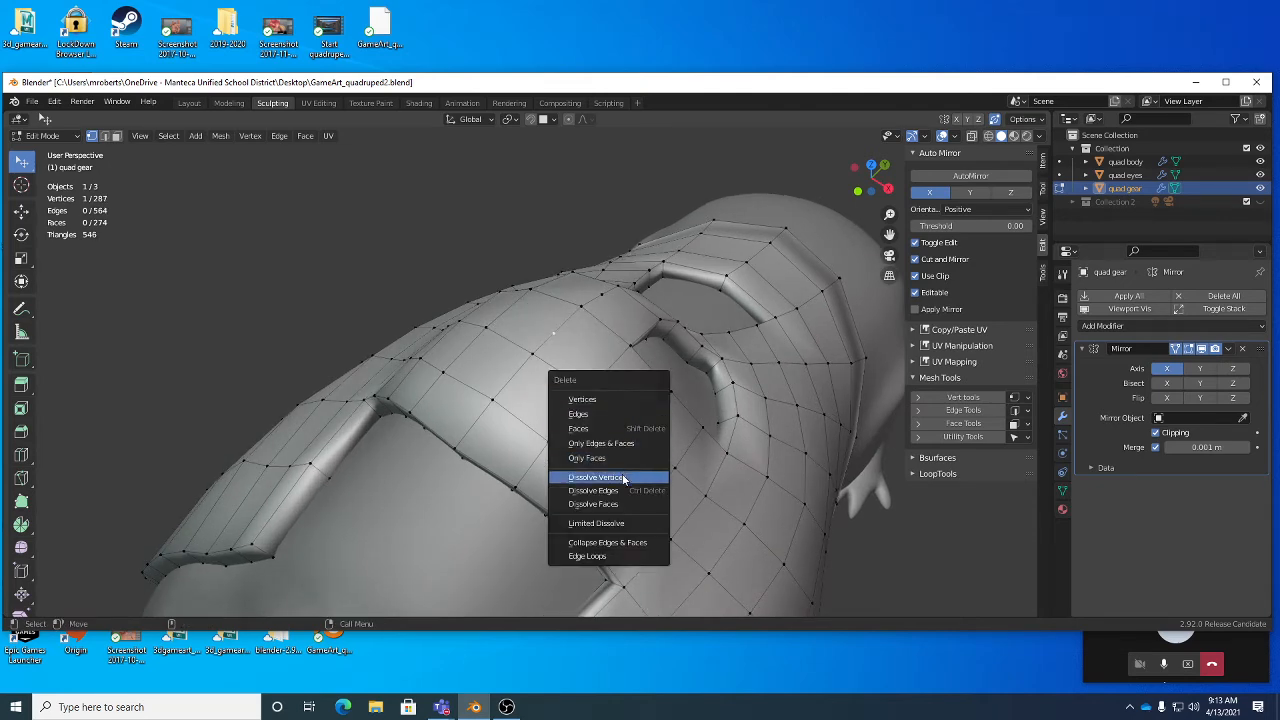
pyautogui.click(600, 477)
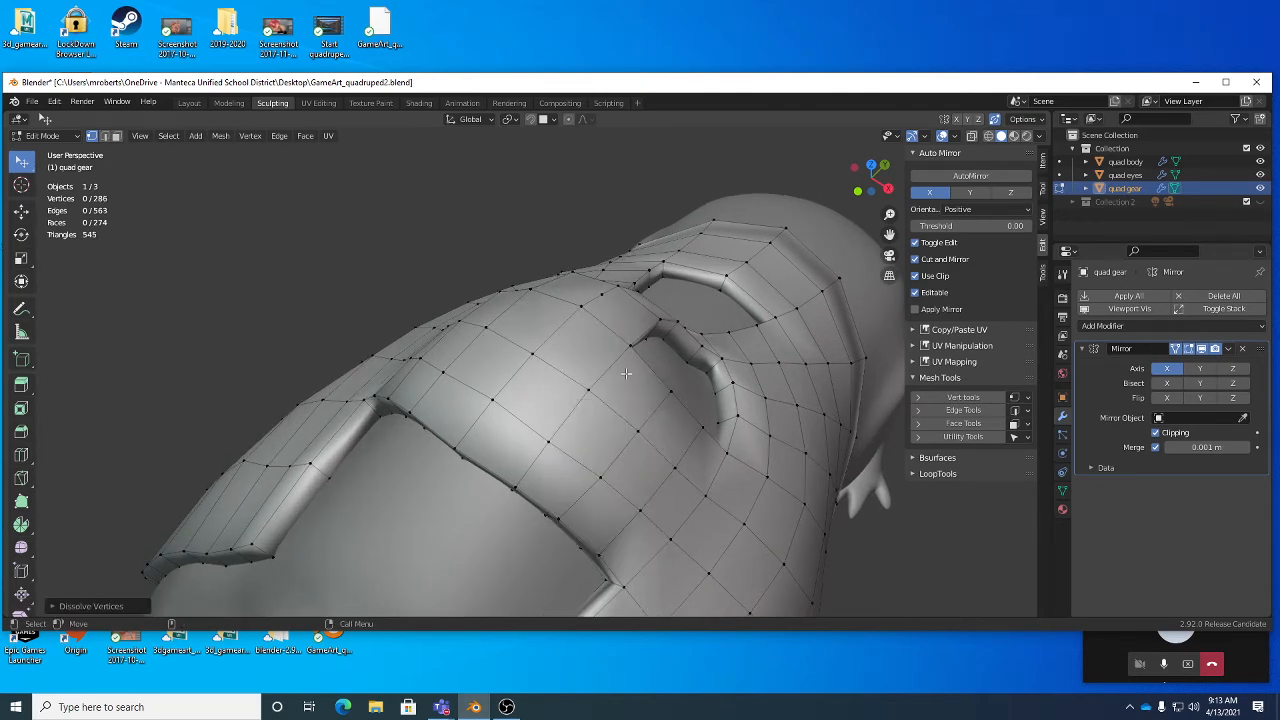
# Step: Dissolve the extra vertex on the gear's upper saddle band in front of the side opening
pyautogui.moveTo(626, 374); pyautogui.dragTo(512, 357, button='middle')
pyautogui.moveTo(598, 388); pyautogui.dragTo(596, 404, button='middle')
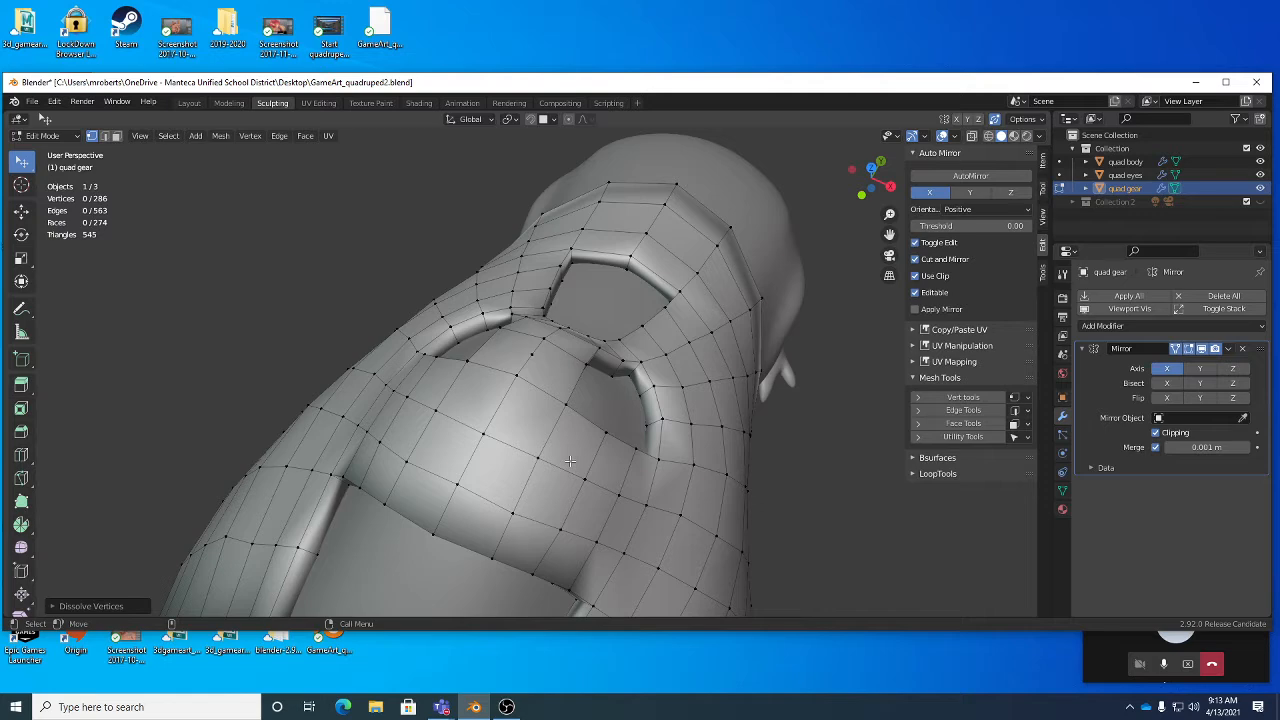
pyautogui.moveTo(569, 461); pyautogui.dragTo(750, 279, button='middle')
pyautogui.moveTo(693, 386); pyautogui.dragTo(527, 383, button='middle')
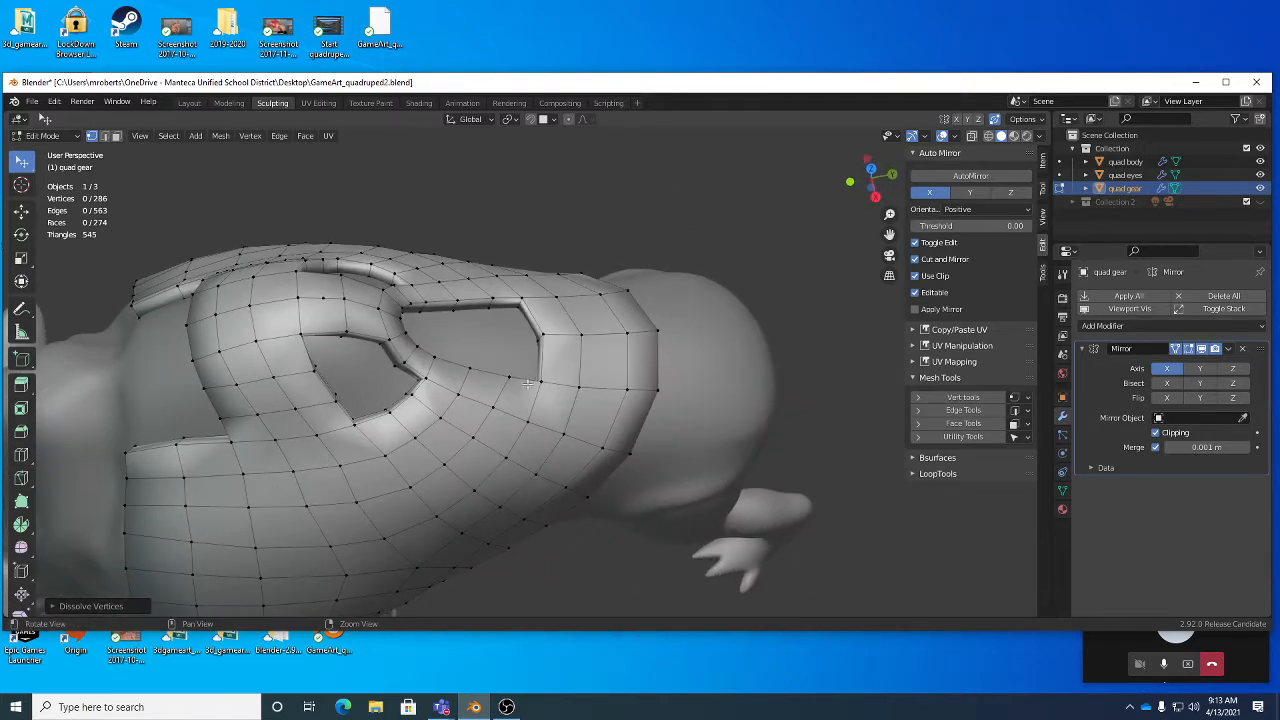
pyautogui.click(322, 297)
pyautogui.press('x')
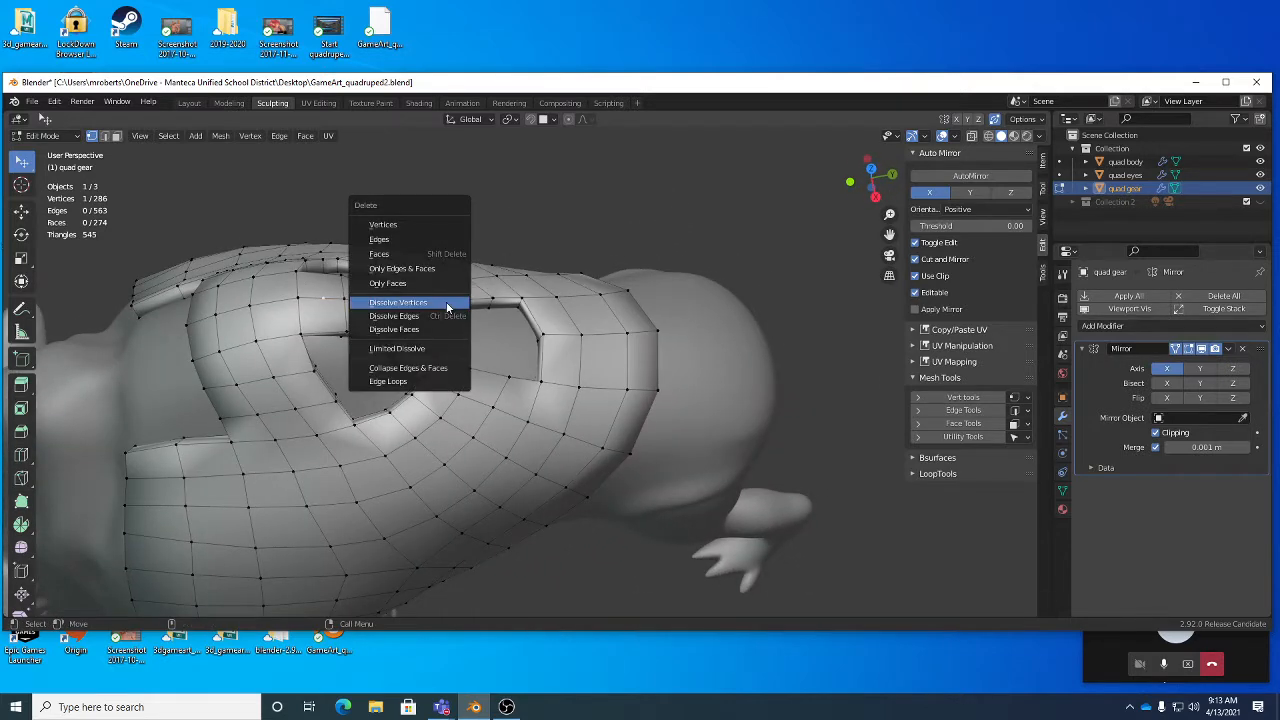
pyautogui.click(446, 306)
pyautogui.moveTo(446, 306); pyautogui.dragTo(538, 341, button='middle')
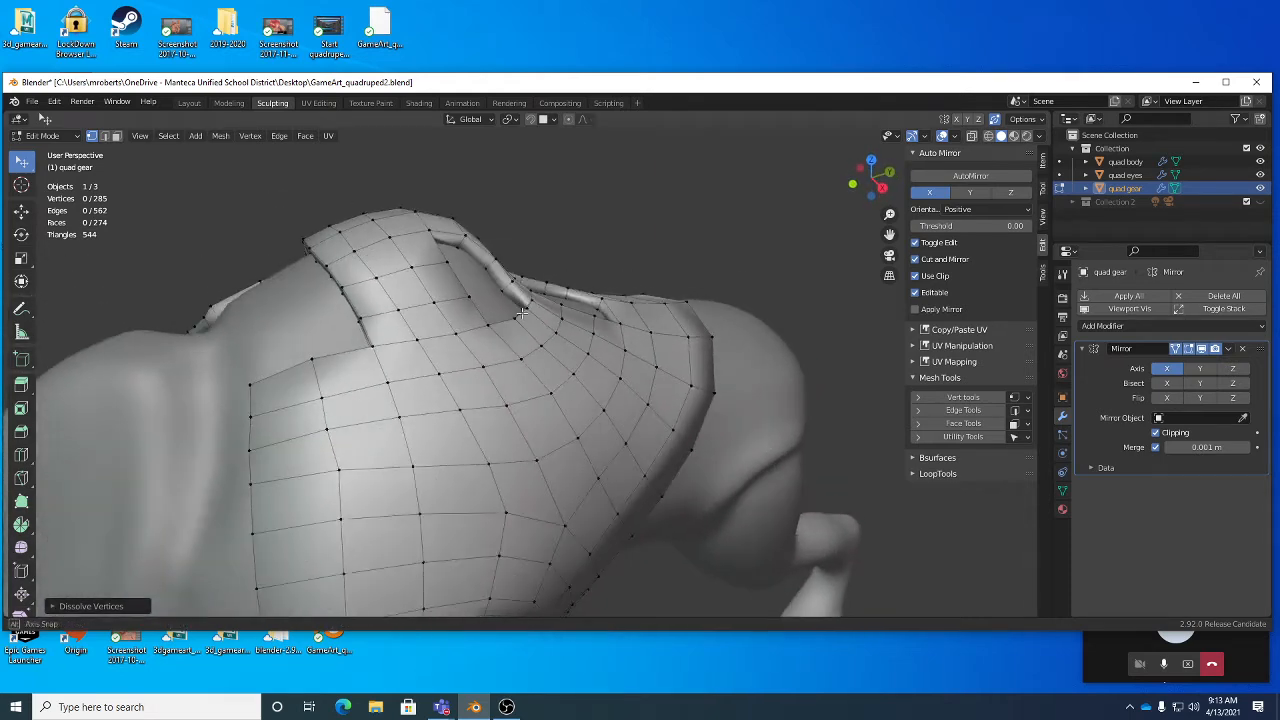
# Step: Select the three-edge loop across the belly strap in edge mode and move it toward the mirror line
pyautogui.moveTo(522, 313); pyautogui.dragTo(522, 195, button='middle')
pyautogui.moveTo(577, 423); pyautogui.dragTo(438, 390, button='middle')
pyautogui.press('2')
pyautogui.click(421, 386)
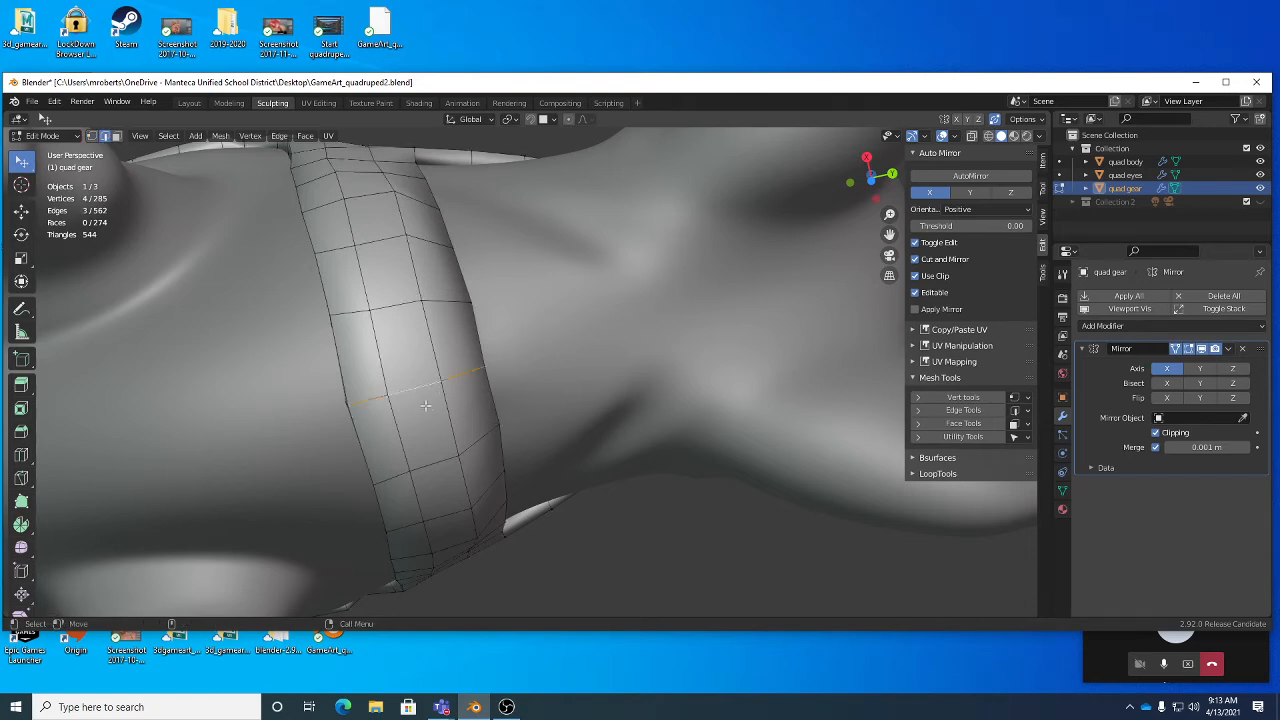
pyautogui.hotkey('shift', 'space')
pyautogui.press('g')
pyautogui.moveTo(404, 336); pyautogui.dragTo(411, 366)
pyautogui.moveTo(411, 366); pyautogui.dragTo(538, 472, button='middle')
# Step: Toggle X-ray display on and off to examine the gear mesh for stray geometry
pyautogui.hotkey('alt', 'z')
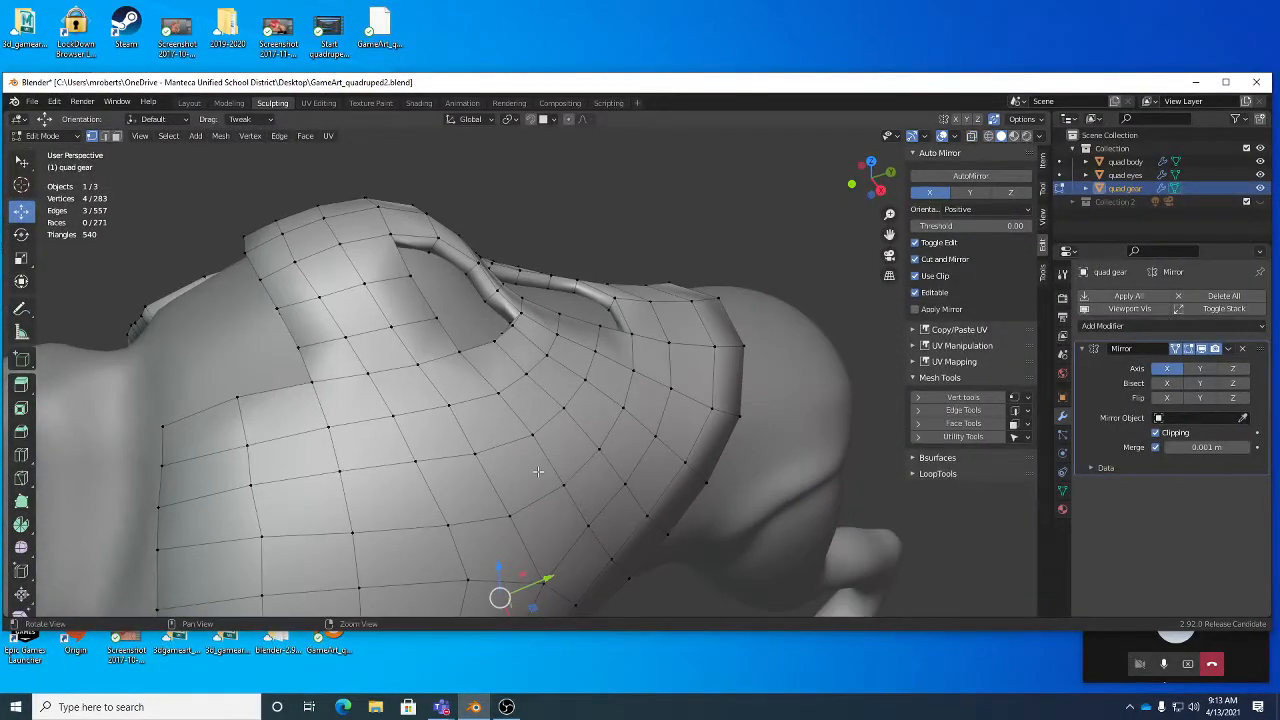
pyautogui.hotkey('alt', 'z')
pyautogui.hotkey('alt', 'z')
pyautogui.click(972, 136)
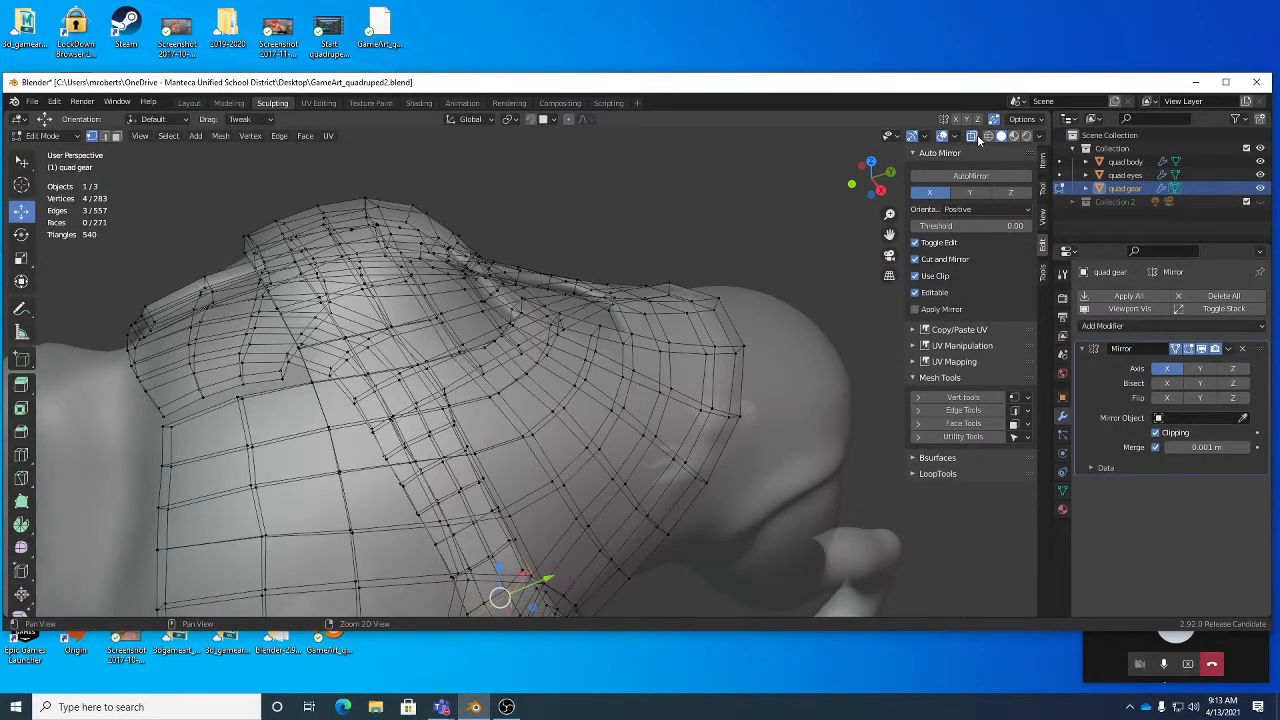
pyautogui.click(974, 138)
# Step: Return to Object Mode and add a Subdivision Surface modifier to the quad gear
pyautogui.scroll(-3, 516, 350)
pyautogui.moveTo(512, 356); pyautogui.dragTo(563, 343, button='middle')
pyautogui.press('Tab')
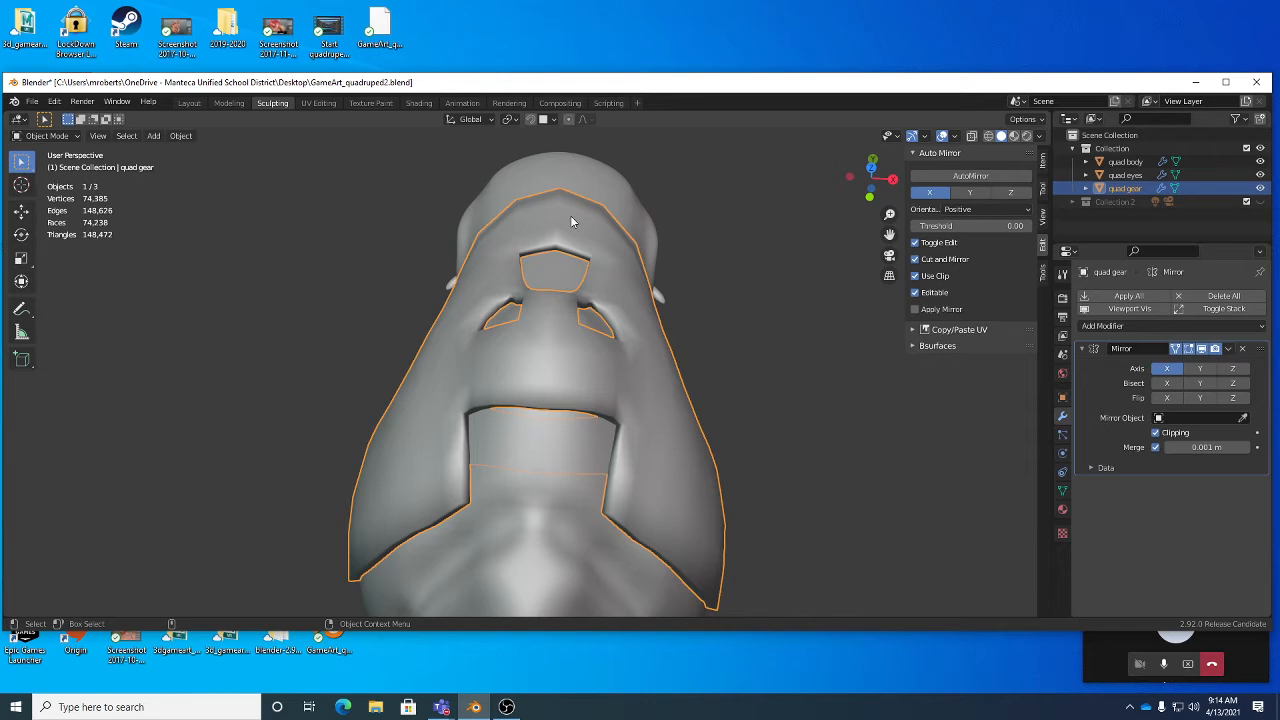
pyautogui.moveTo(634, 315); pyautogui.dragTo(600, 437, button='middle')
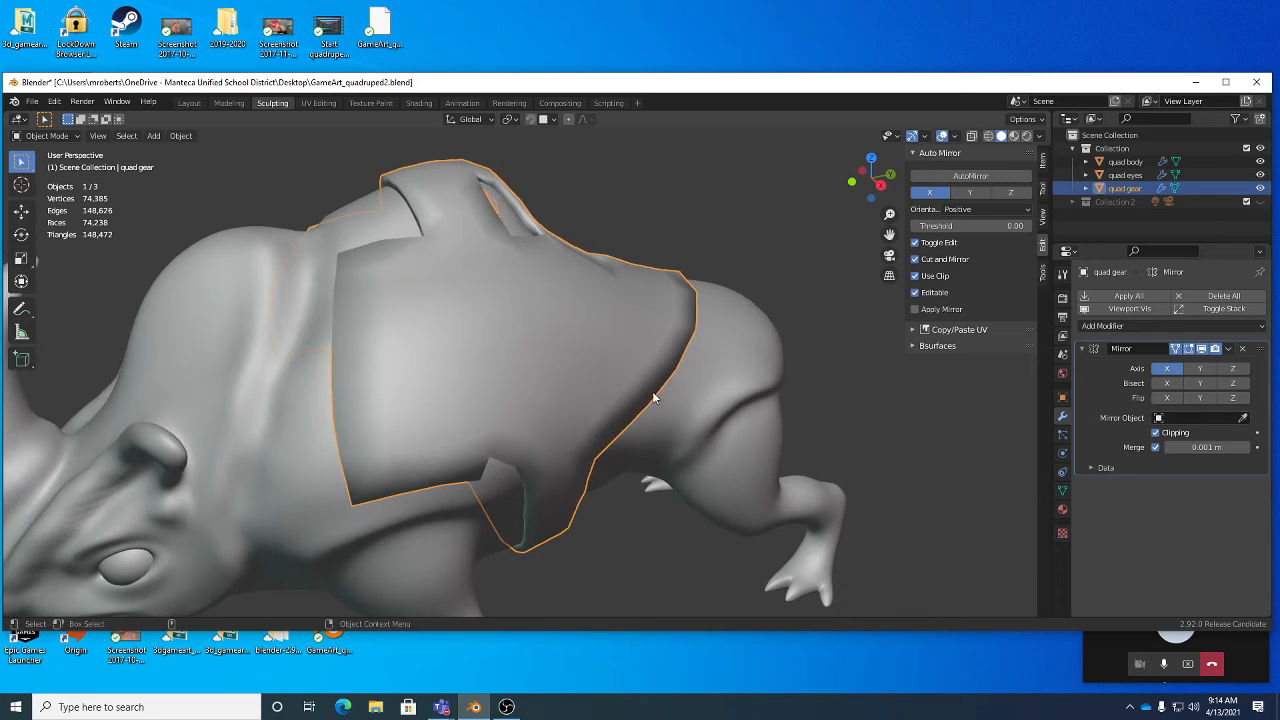
pyautogui.click(1112, 327)
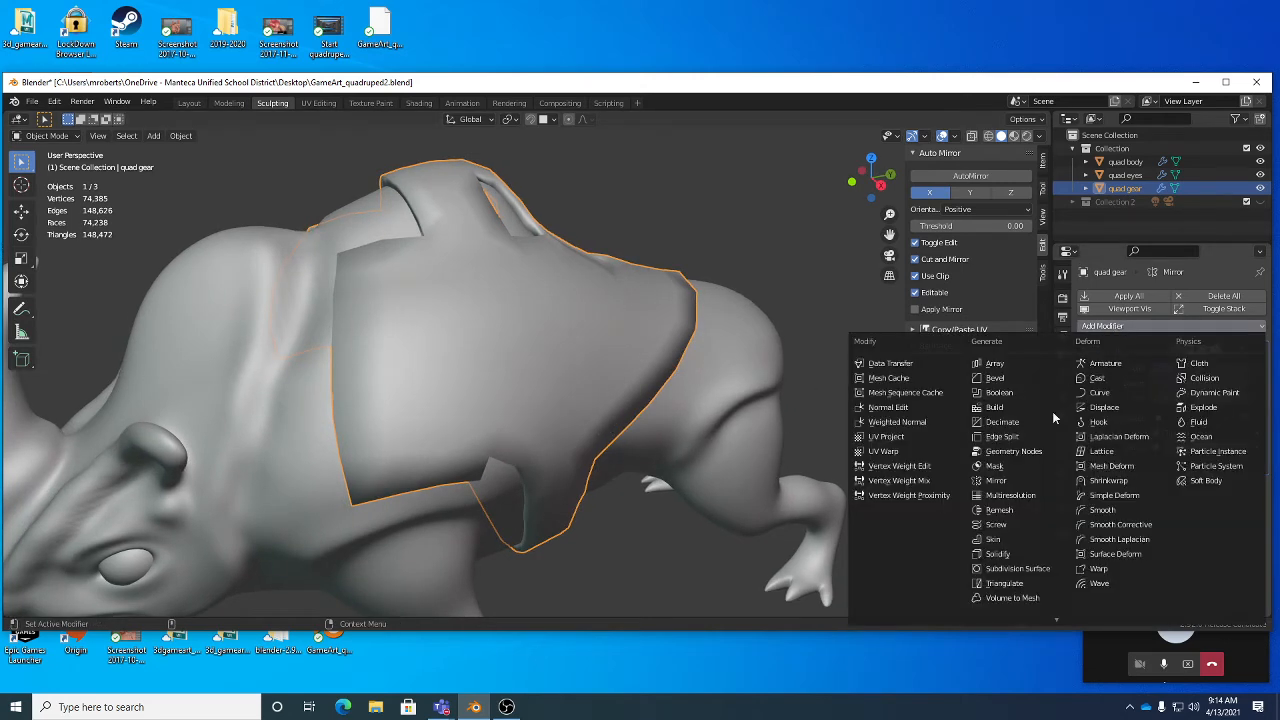
pyautogui.click(1019, 566)
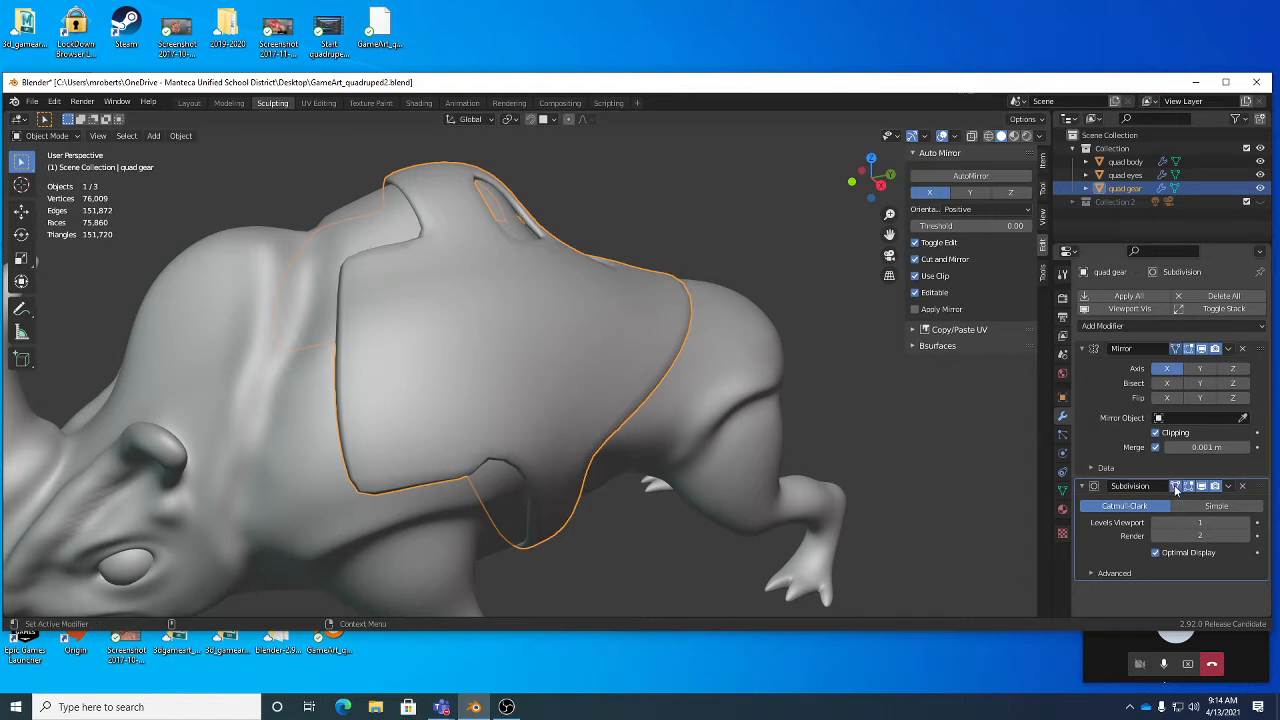
pyautogui.moveTo(537, 354); pyautogui.dragTo(557, 387, button='middle')
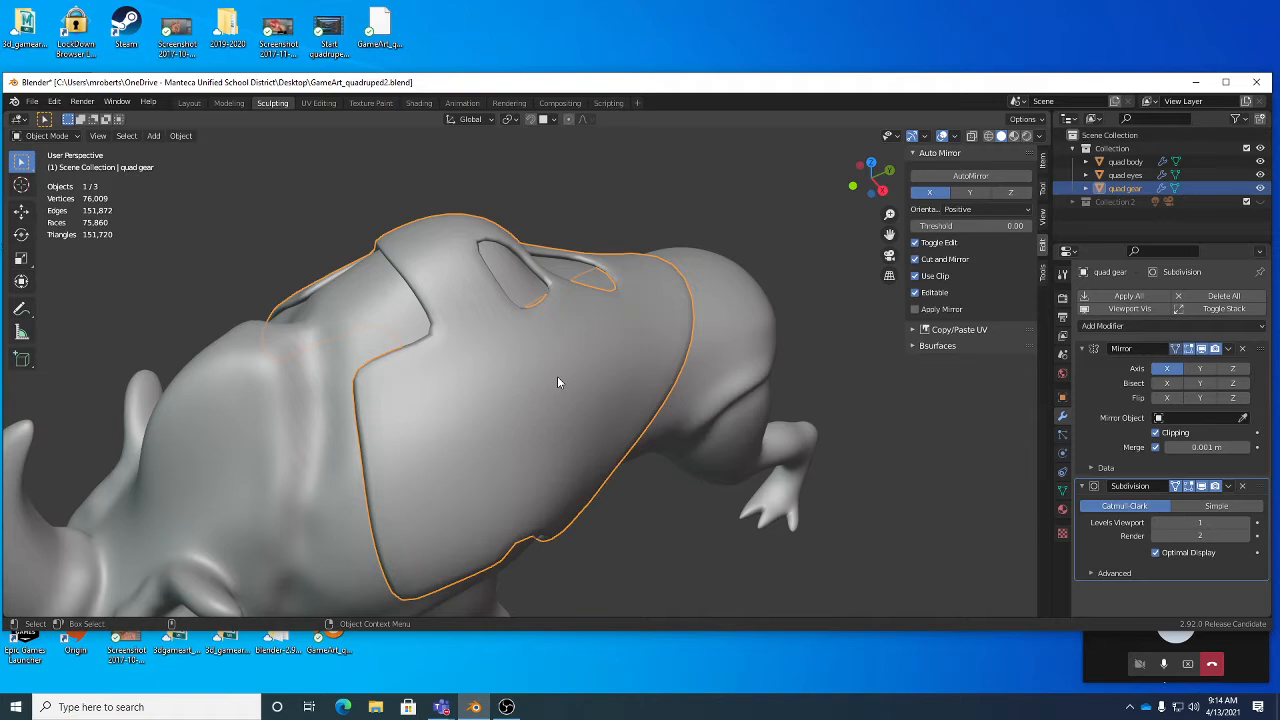
# Step: Select two edge loops crossing the belly strap behind the front leg in Edit Mode and dissolve them
pyautogui.press('Tab')
pyautogui.moveTo(555, 376); pyautogui.dragTo(430, 250, button='middle')
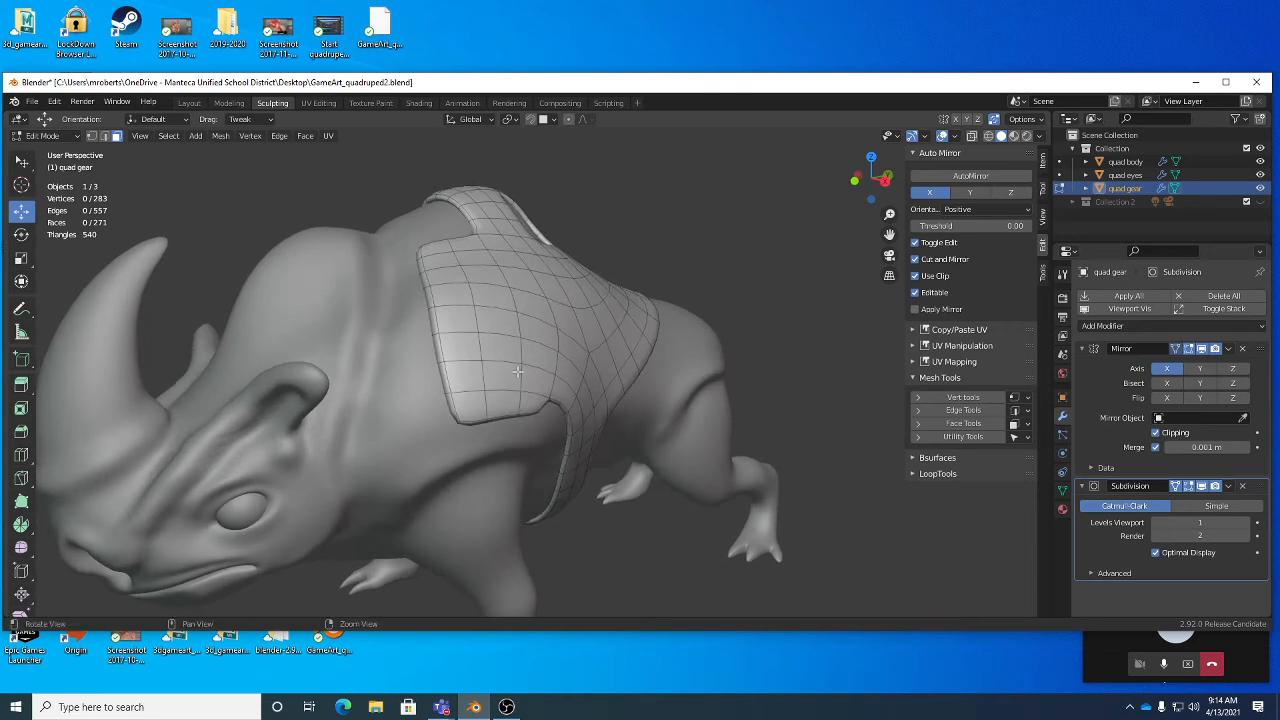
pyautogui.moveTo(518, 371); pyautogui.dragTo(423, 423, button='middle')
pyautogui.scroll(5, 454, 343)
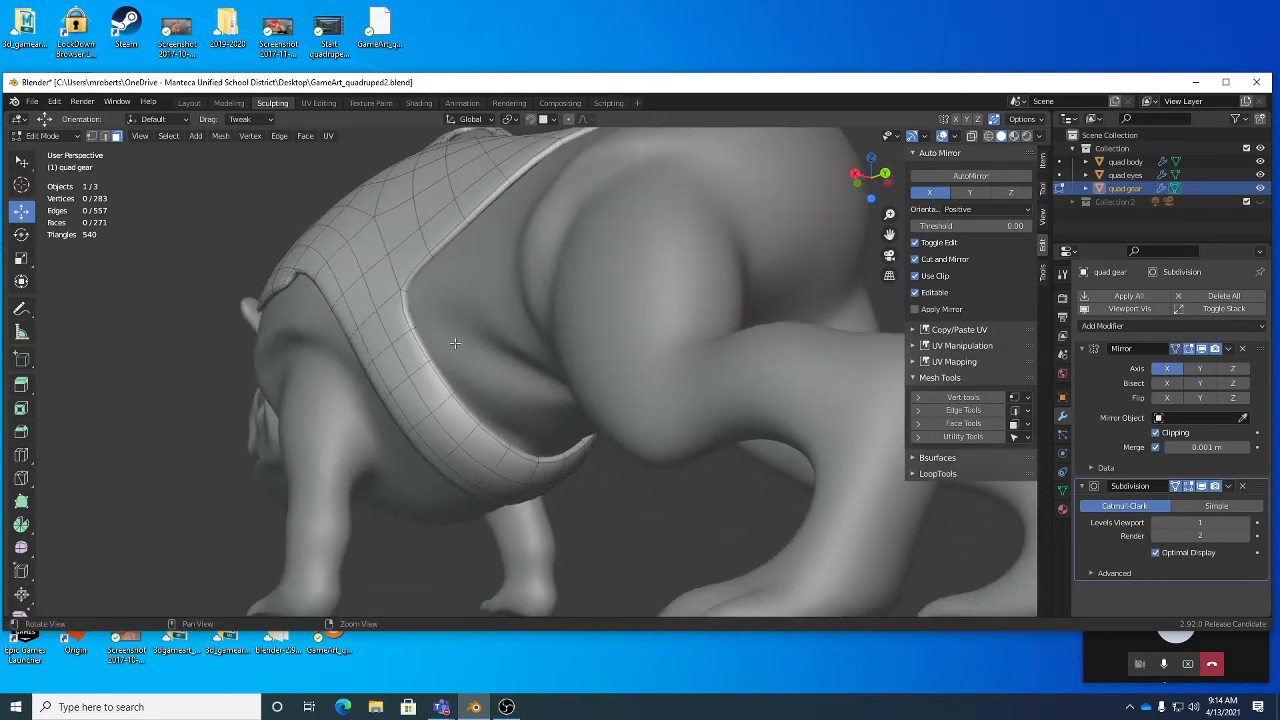
pyautogui.scroll(2, 454, 343)
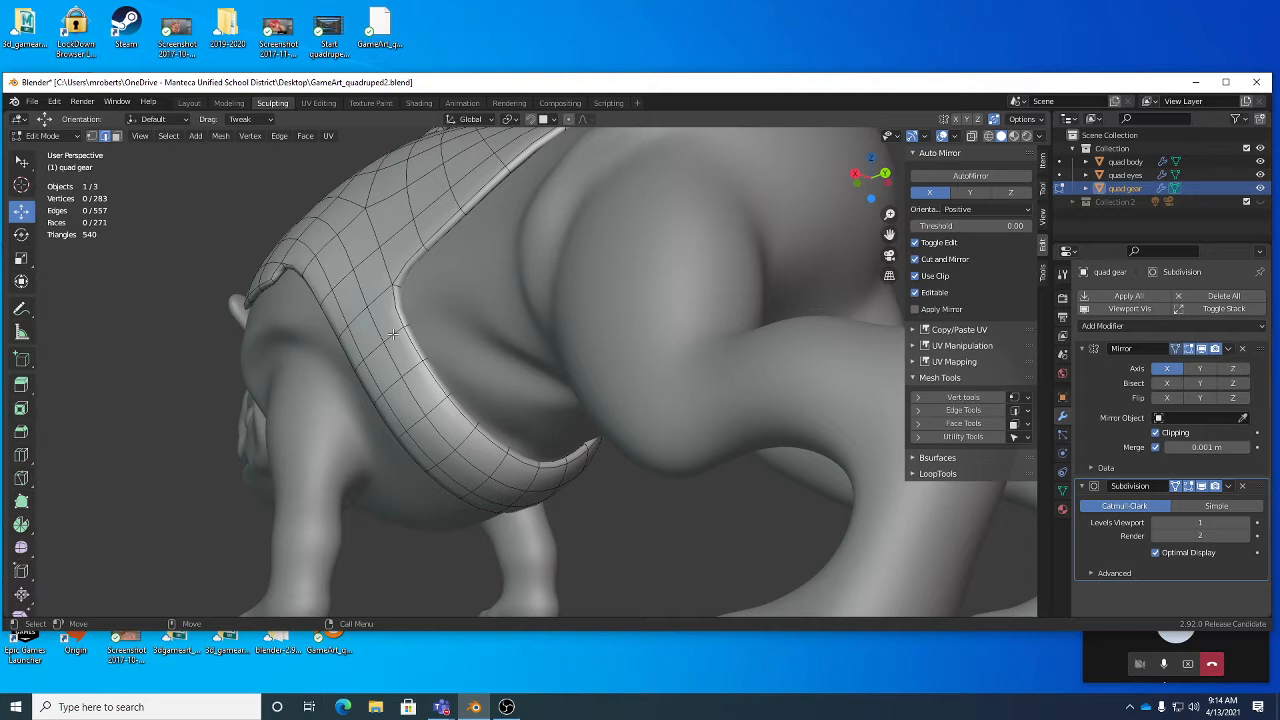
pyautogui.moveTo(407, 362); pyautogui.dragTo(424, 373, button='middle')
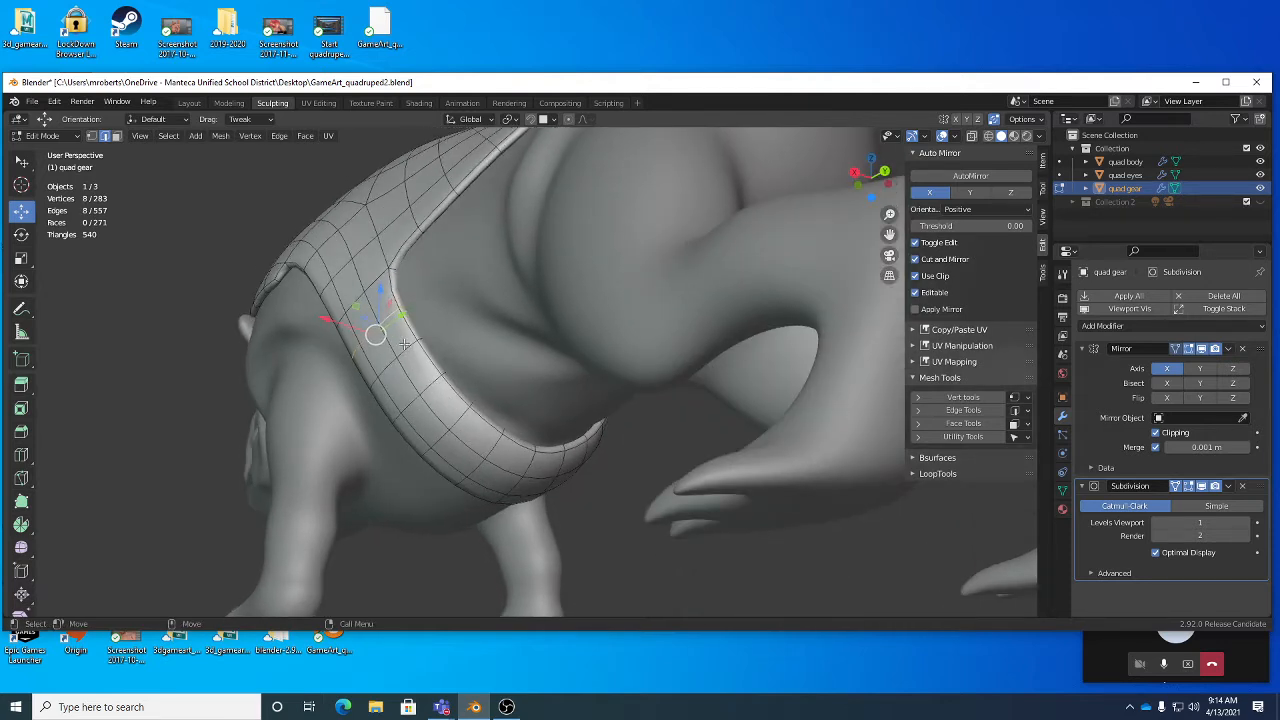
pyautogui.keyDown('alt'); pyautogui.keyDown('shift'); pyautogui.click(458, 418); pyautogui.keyUp('shift'); pyautogui.keyUp('alt')
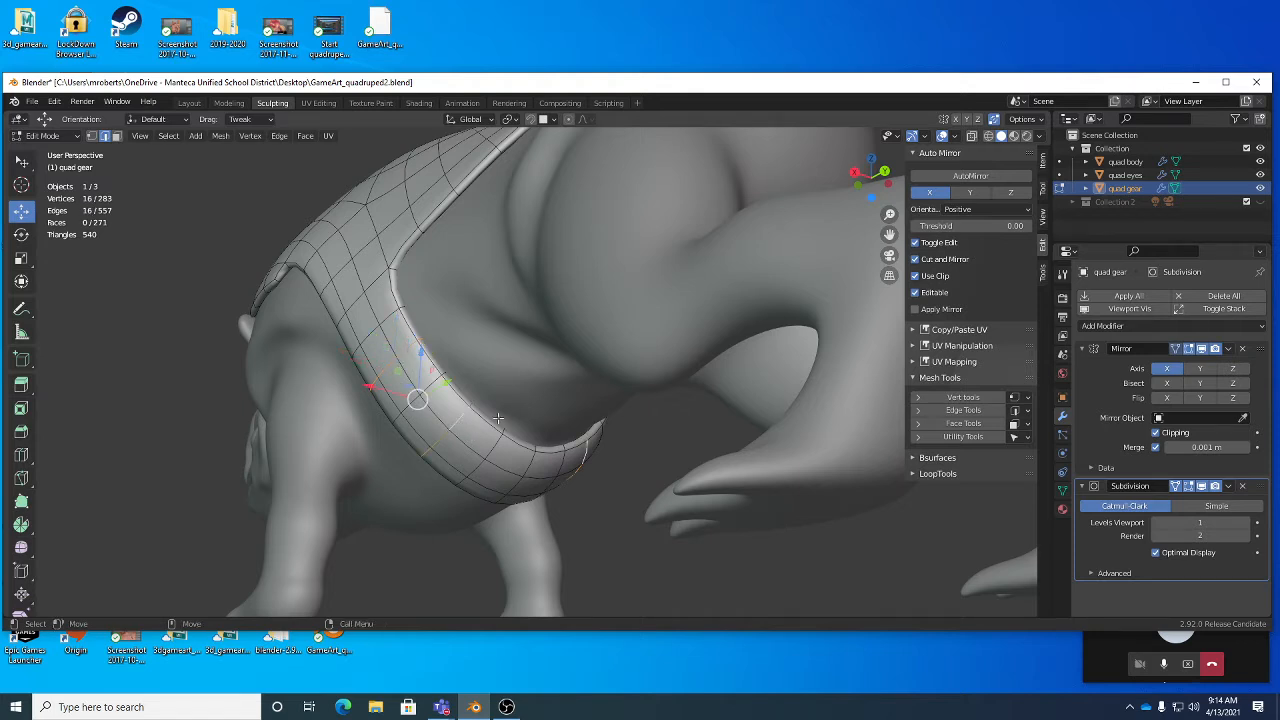
pyautogui.hotkey('ctrl', 'x')
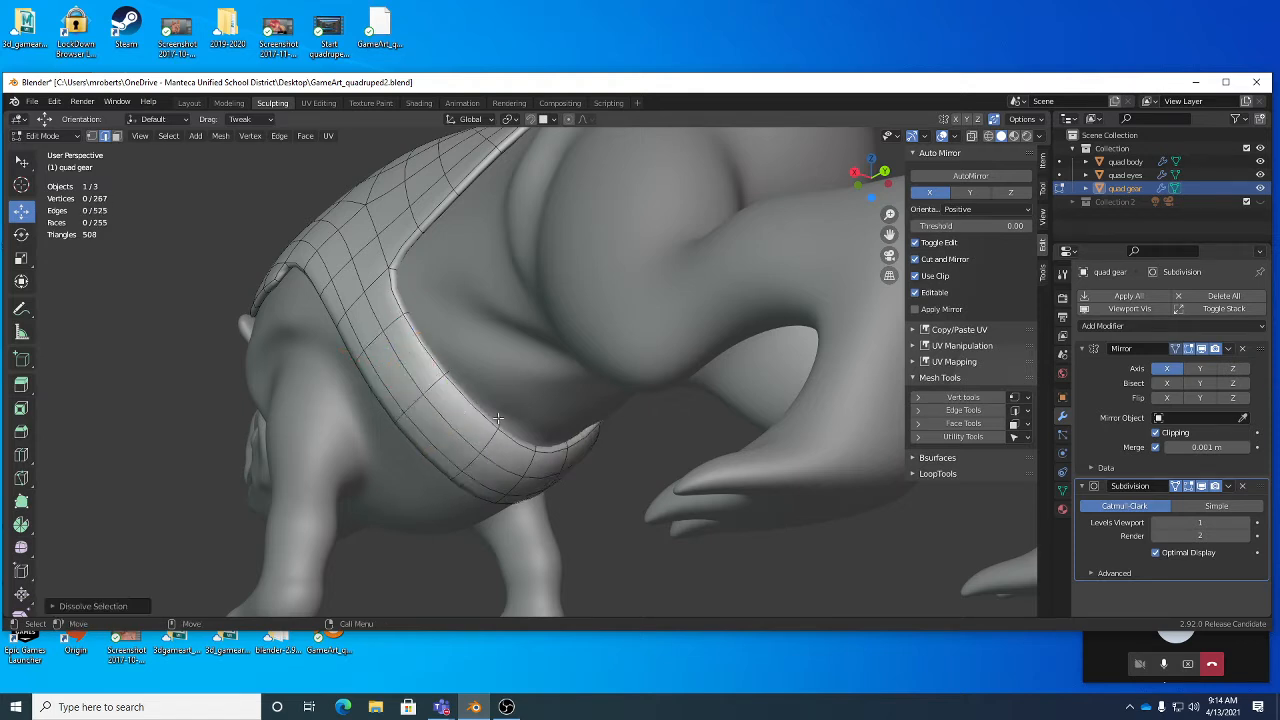
pyautogui.press('x')
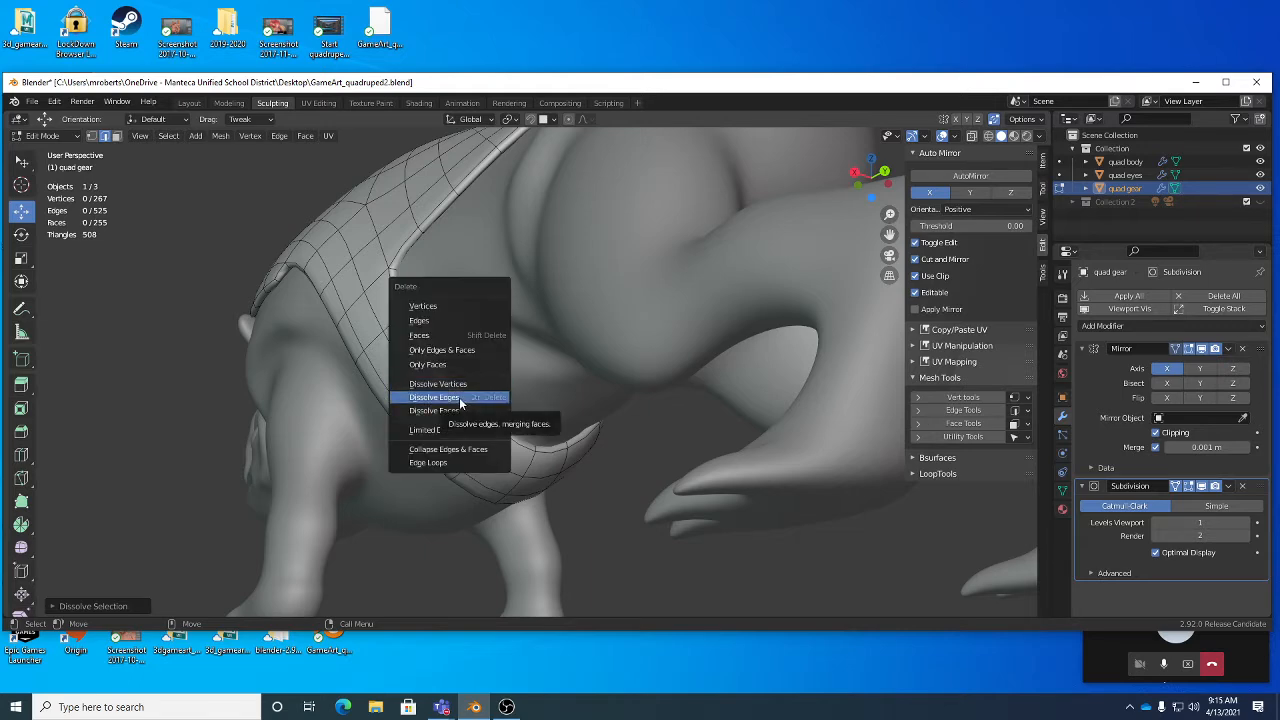
pyautogui.click(459, 398)
pyautogui.moveTo(480, 395); pyautogui.dragTo(532, 426, button='middle')
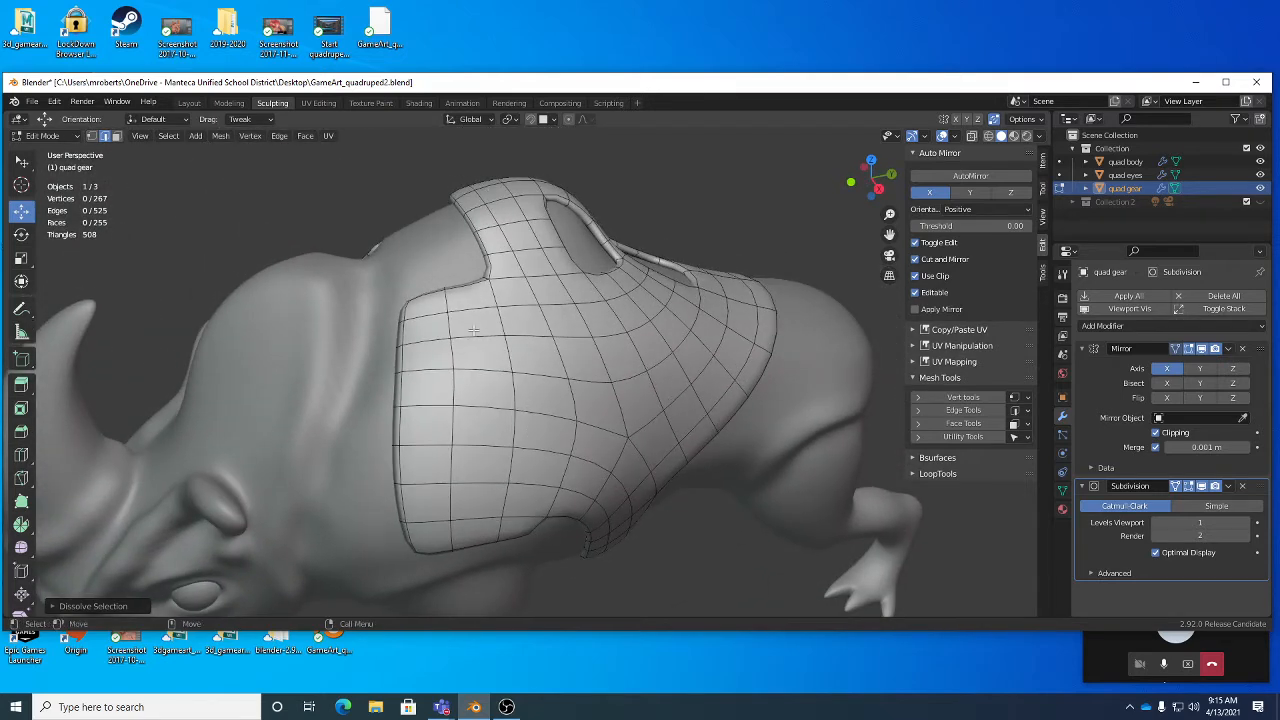
# Step: Select the lengthwise edge loop along the upper flank of the gear and dissolve it
pyautogui.moveTo(474, 330)
pyautogui.mouseDown(button='middle')
pyautogui.moveTo(478, 340)
pyautogui.moveTo(450, 335)
pyautogui.moveTo(471, 321)
pyautogui.mouseUp(button='middle')
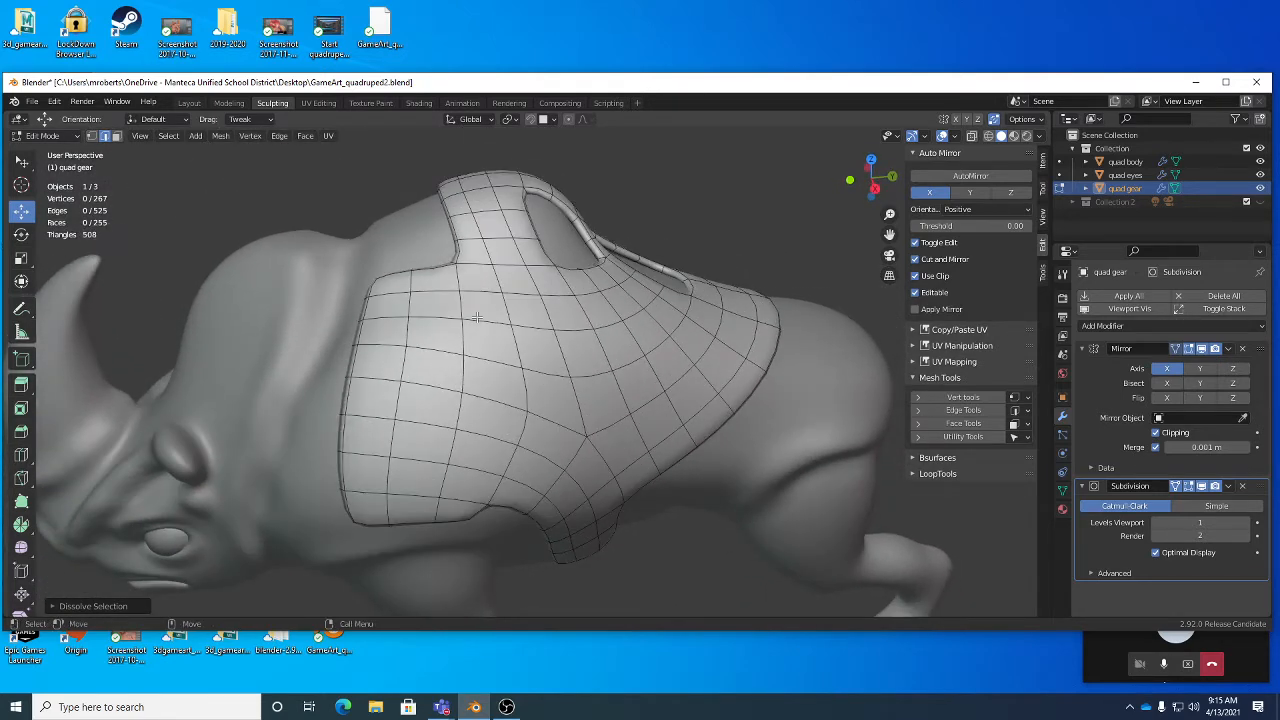
pyautogui.keyDown('alt'); pyautogui.click(480, 322); pyautogui.keyUp('alt')
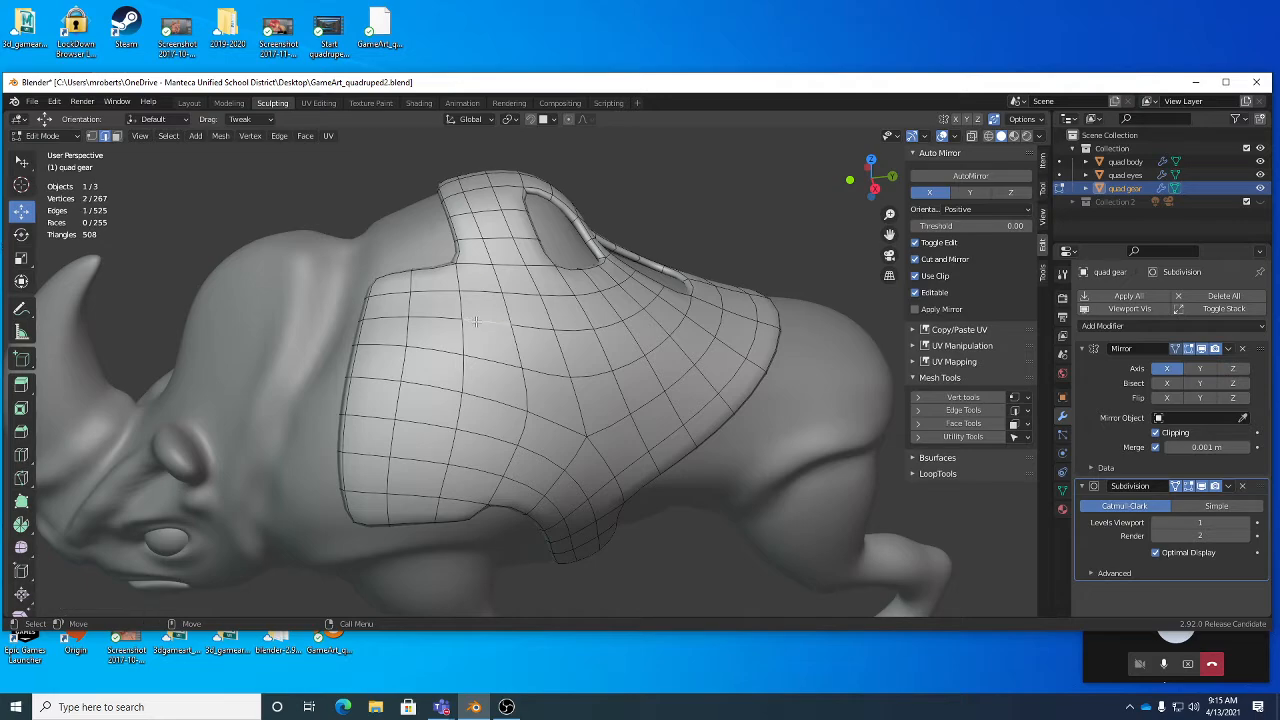
pyautogui.moveTo(482, 324); pyautogui.dragTo(561, 397, button='middle')
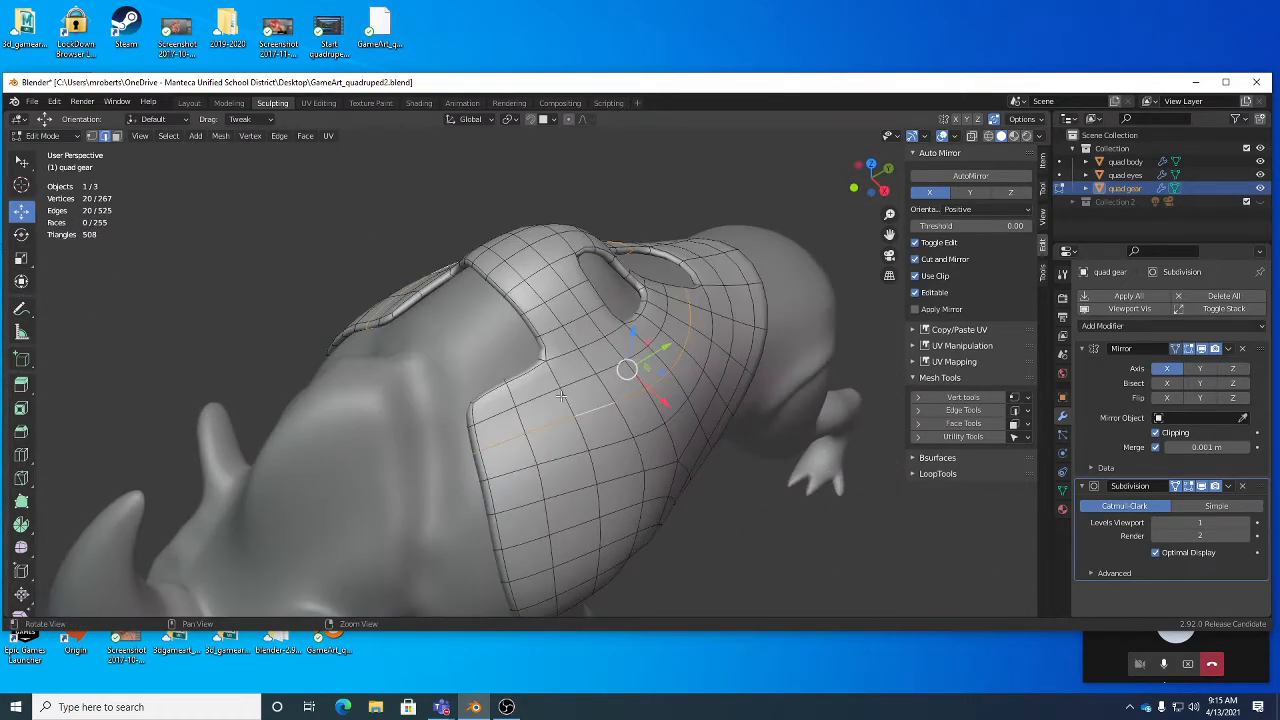
pyautogui.hotkey('ctrl', 'x')
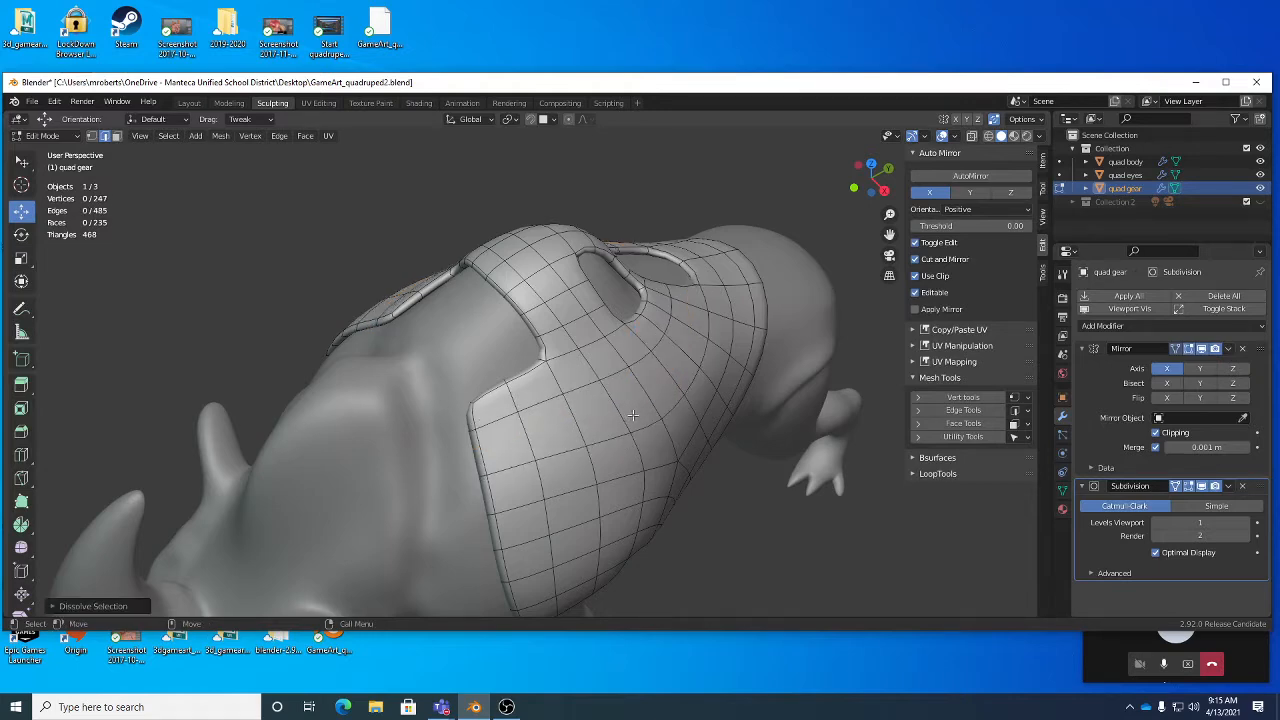
pyautogui.moveTo(633, 415); pyautogui.dragTo(551, 382, button='middle')
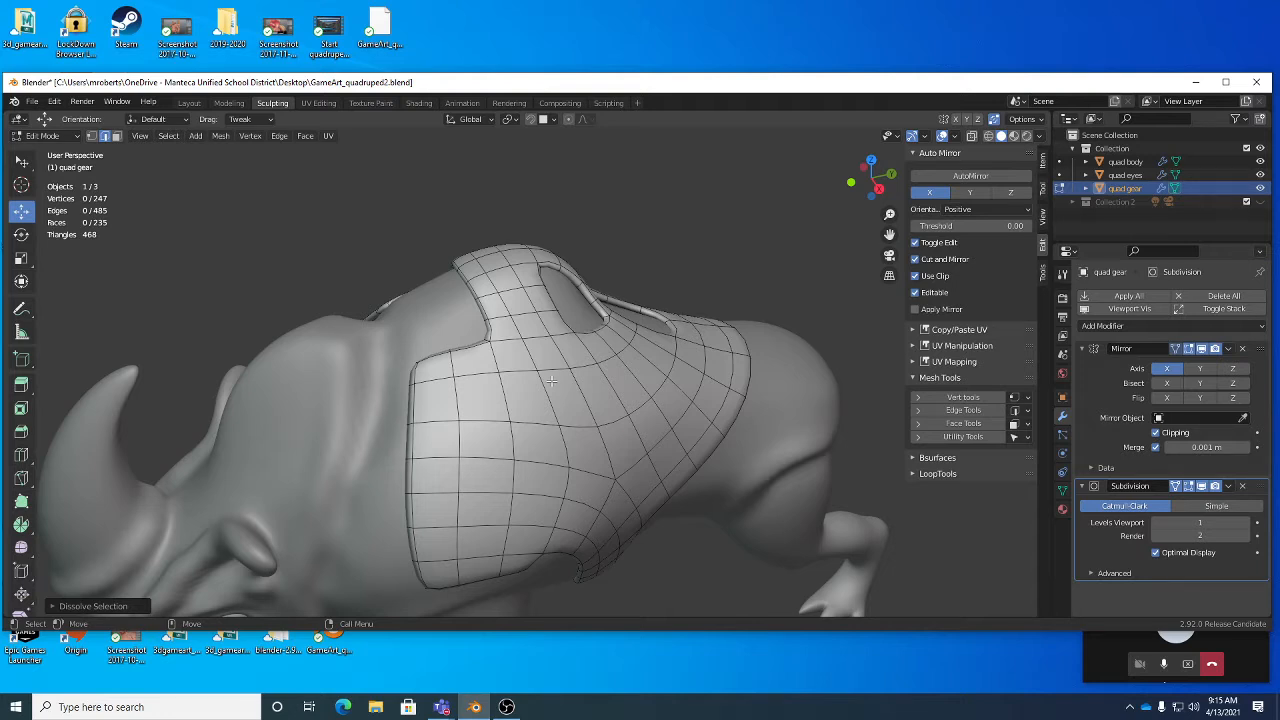
pyautogui.press('x')
# Step: Use Circle Select in face mode to select the column of border faces down the gear's front edge
pyautogui.moveTo(766, 277); pyautogui.dragTo(590, 268, button='middle')
pyautogui.scroll(3, 590, 268)
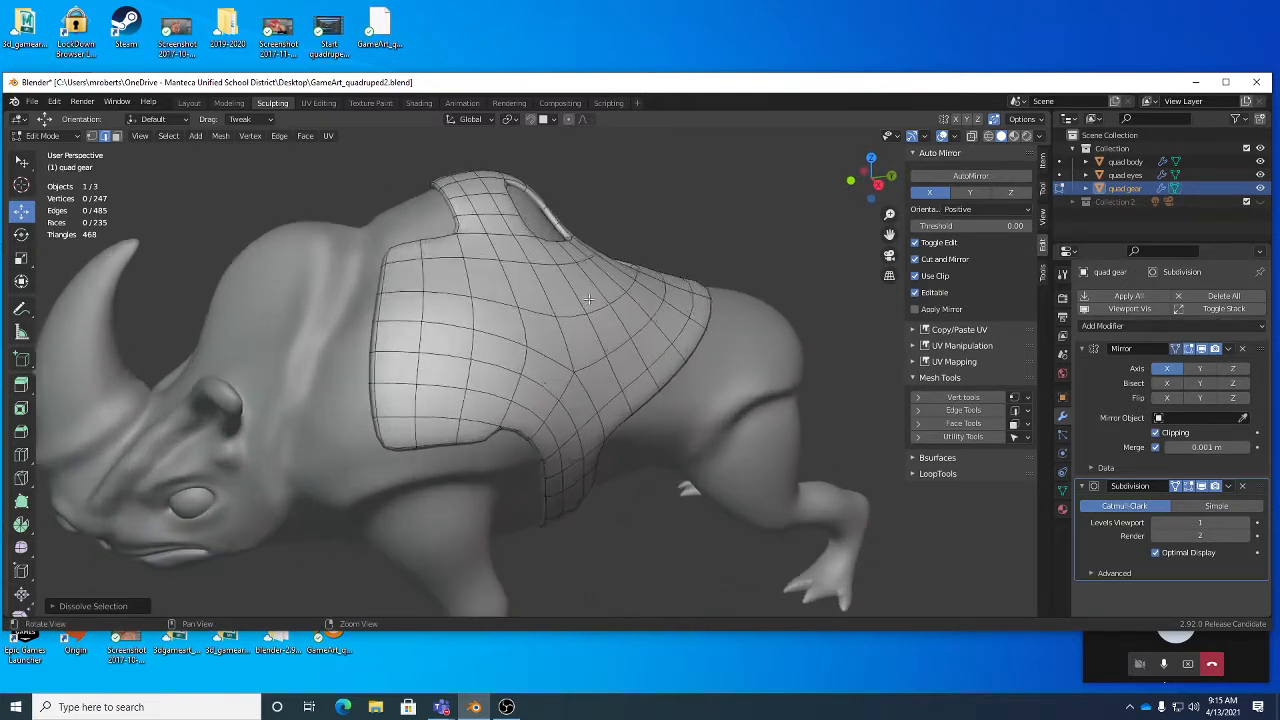
pyautogui.moveTo(481, 320); pyautogui.dragTo(491, 310, button='middle')
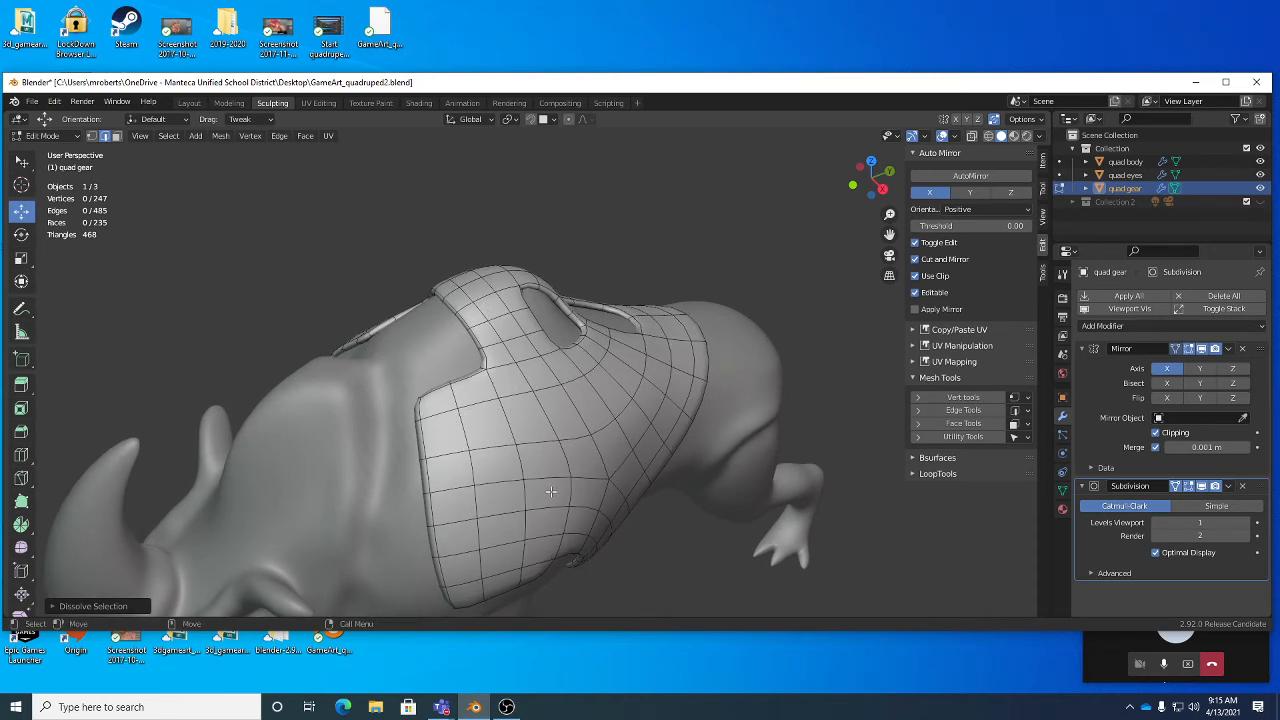
pyautogui.press('w')
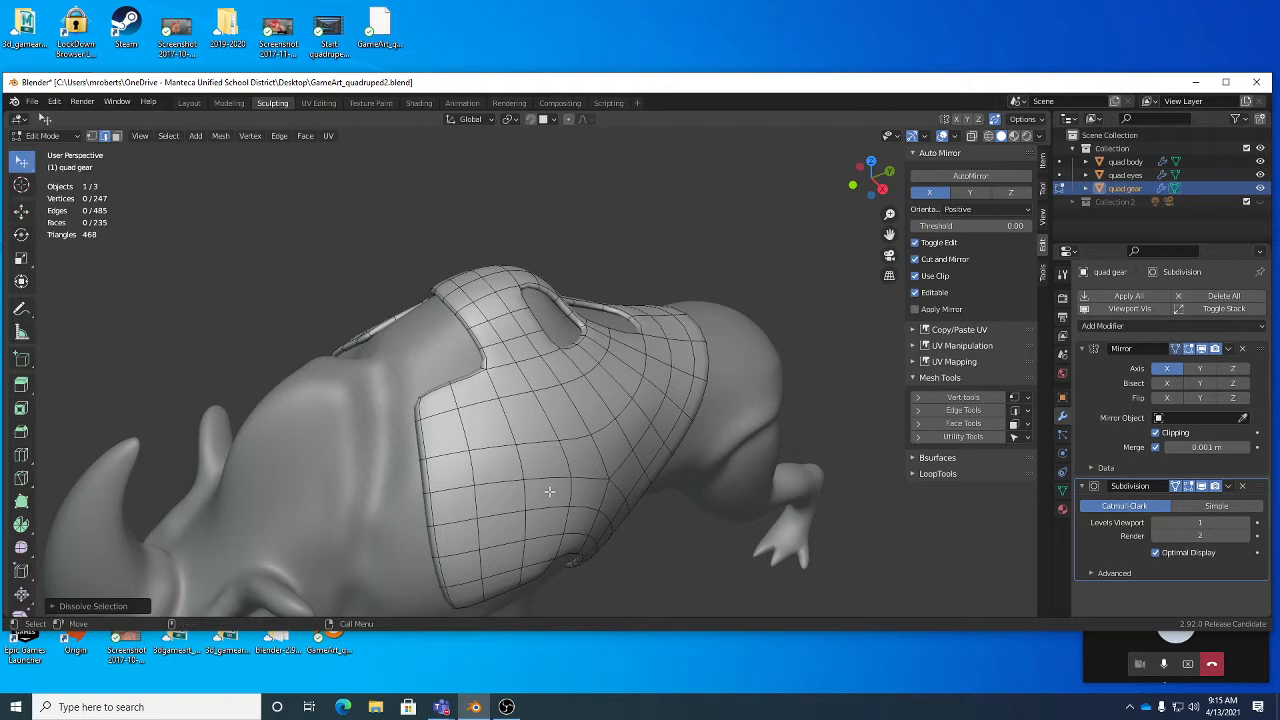
pyautogui.press('w')
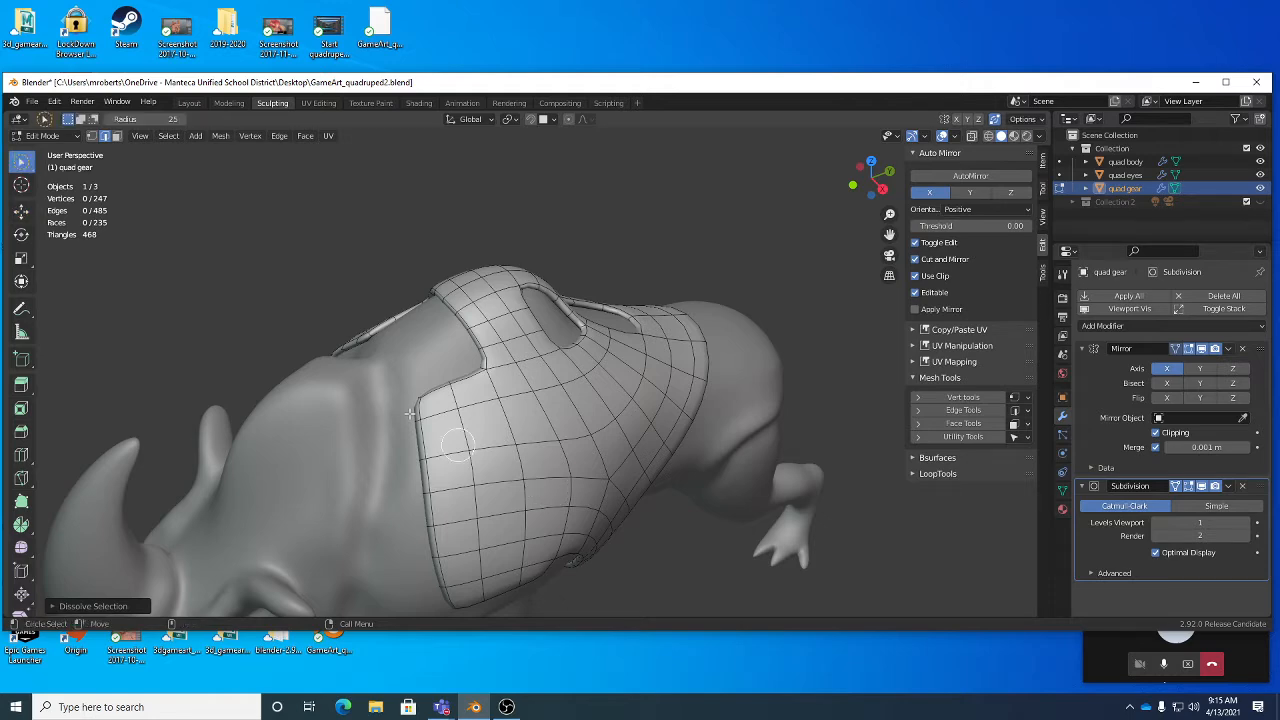
pyautogui.moveTo(564, 447); pyautogui.dragTo(523, 360, button='middle')
pyautogui.scroll(1, 459, 390)
pyautogui.scroll(1, 500, 356)
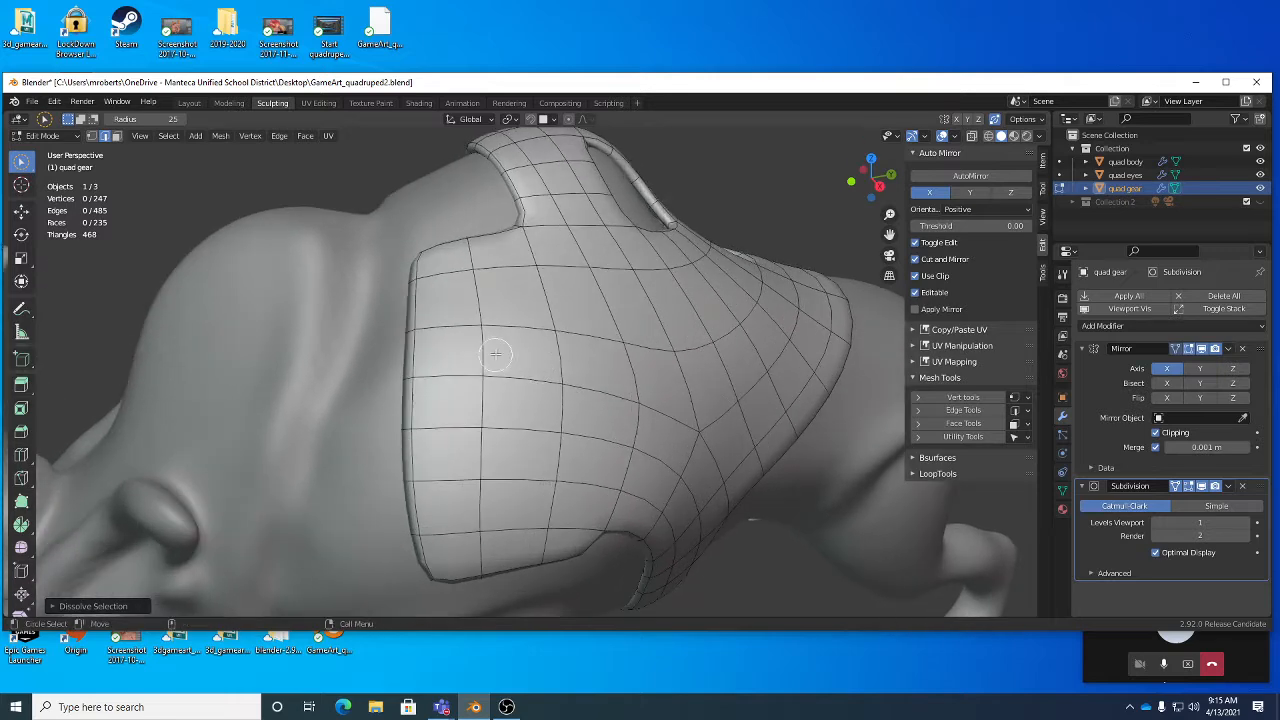
pyautogui.click(447, 271)
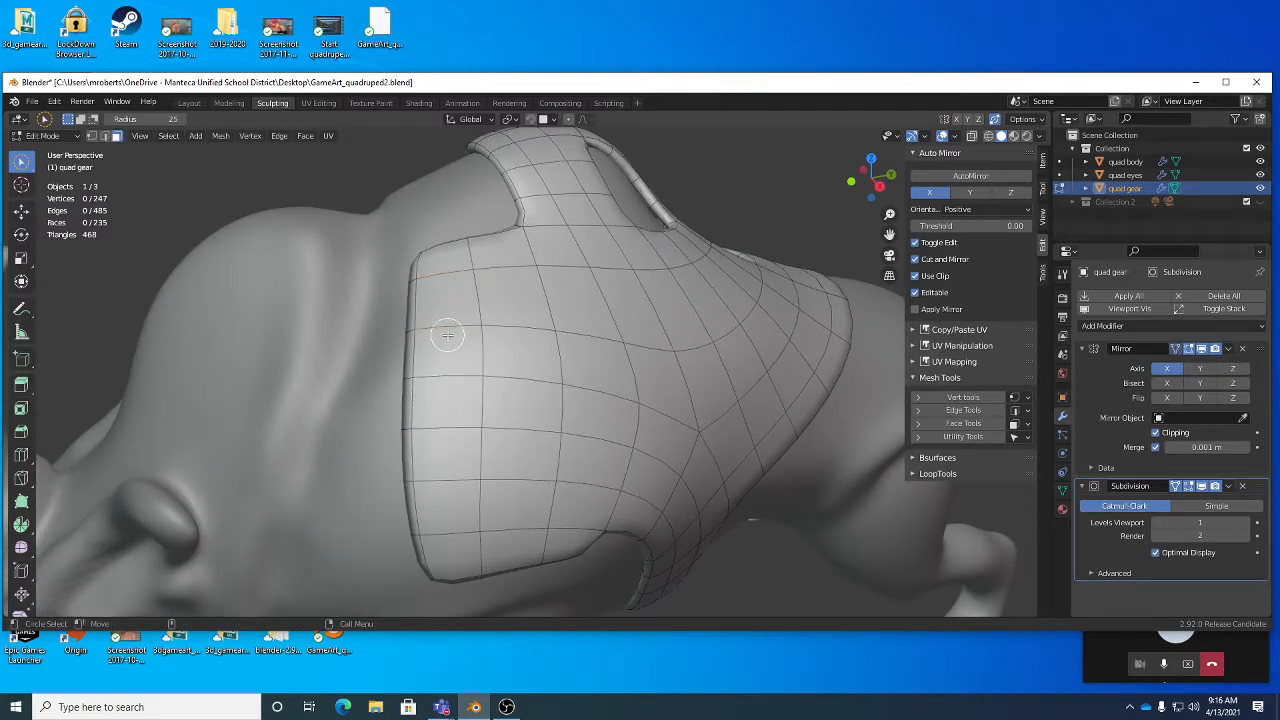
pyautogui.moveTo(445, 267); pyautogui.dragTo(444, 284)
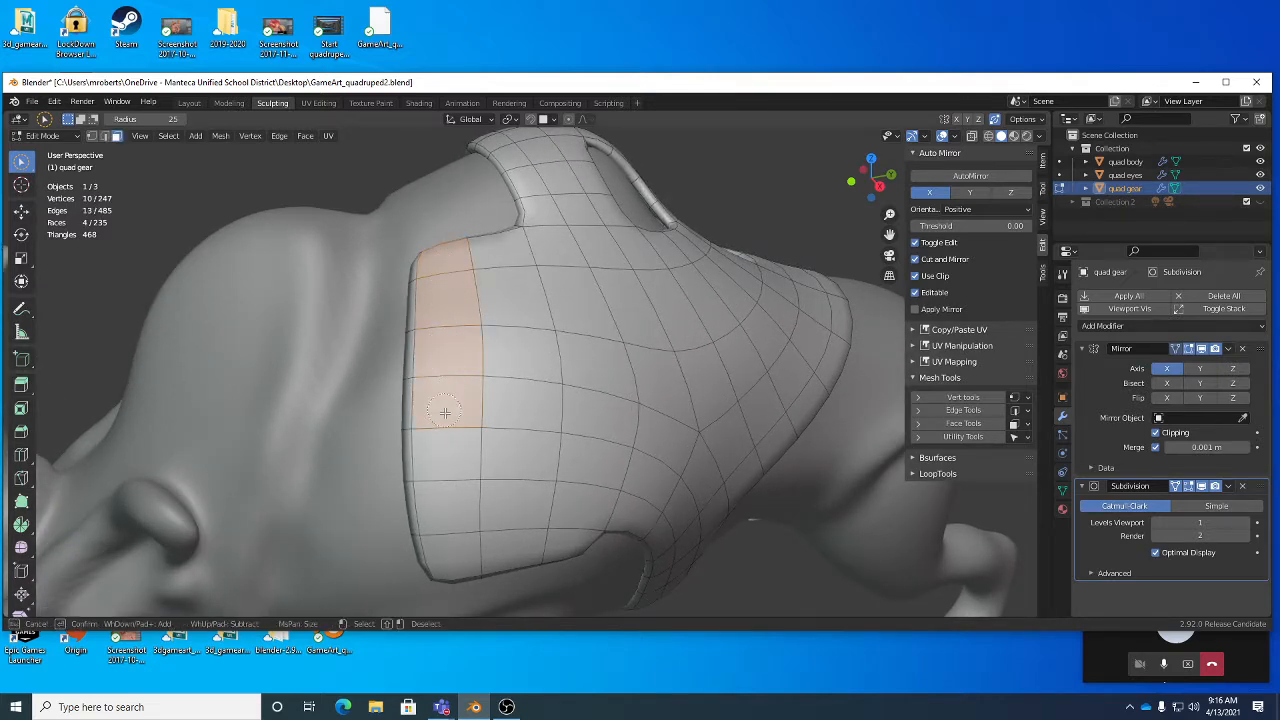
pyautogui.moveTo(457, 516); pyautogui.dragTo(448, 545)
# Step: Extend the face selection along the gear's lower border to the start of the belly strap
pyautogui.moveTo(447, 531)
pyautogui.mouseDown(button='middle')
pyautogui.moveTo(434, 506)
pyautogui.moveTo(454, 497)
pyautogui.moveTo(380, 433)
pyautogui.mouseUp(button='middle')
pyautogui.scroll(1, 436, 505)
pyautogui.moveTo(375, 428); pyautogui.dragTo(434, 428)
pyautogui.moveTo(434, 428)
pyautogui.mouseDown(button='middle')
pyautogui.moveTo(486, 428)
pyautogui.moveTo(465, 423)
pyautogui.mouseUp(button='middle')
pyautogui.moveTo(425, 420); pyautogui.dragTo(512, 455)
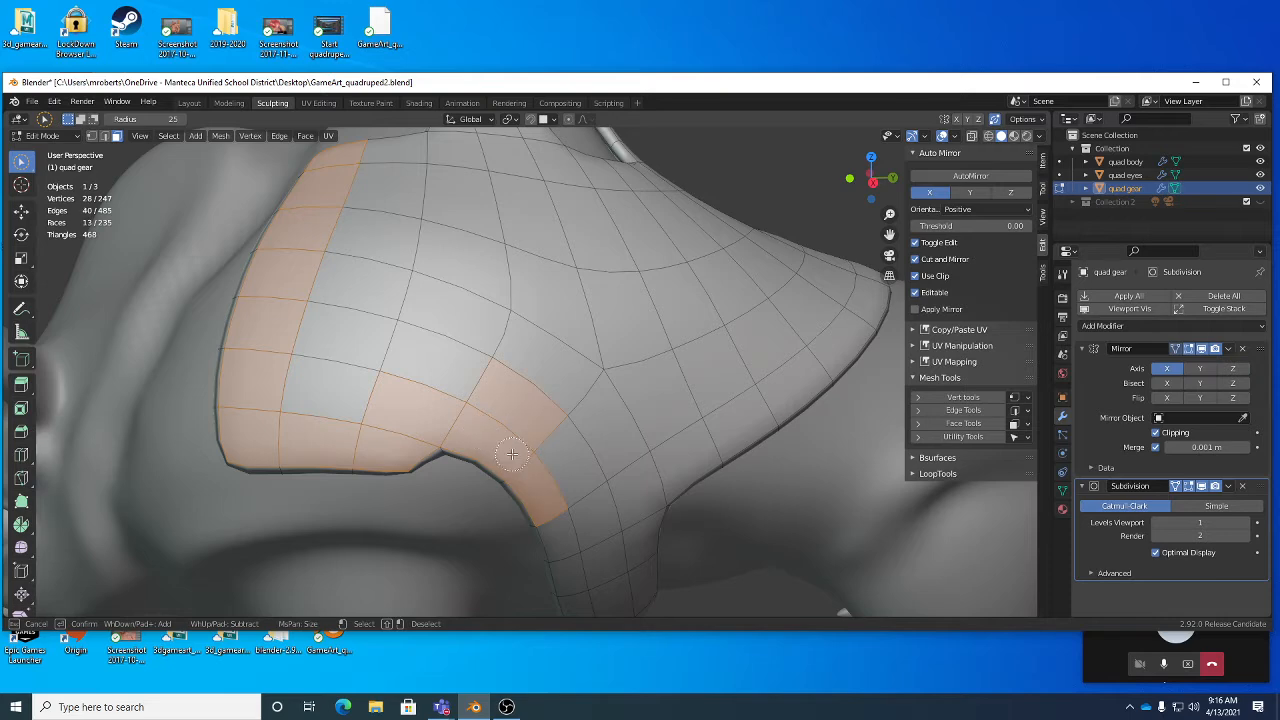
# Step: Refine the face selection around the top of the belly strap, deselecting stray faces and continuing toward the rear border
pyautogui.moveTo(512, 455)
pyautogui.mouseDown(button='middle')
pyautogui.moveTo(580, 486)
pyautogui.moveTo(443, 391)
pyautogui.mouseUp(button='middle')
pyautogui.keyDown('ctrl'); pyautogui.click(444, 391); pyautogui.keyUp('ctrl')
pyautogui.moveTo(486, 439)
pyautogui.keyDown('alt'); pyautogui.mouseDown()
pyautogui.moveTo(480, 419)
pyautogui.moveTo(509, 421)
pyautogui.mouseUp(); pyautogui.keyUp('alt')
pyautogui.moveTo(591, 378); pyautogui.dragTo(605, 374)
# Step: Extend the border face selection from the belly strap along the gear's rear edge up to the spine
pyautogui.moveTo(605, 374)
pyautogui.keyDown('shift'); pyautogui.mouseDown(button='middle')
pyautogui.moveTo(580, 400)
pyautogui.moveTo(537, 404)
pyautogui.mouseUp(button='middle'); pyautogui.keyUp('shift')
pyautogui.scroll(1, 578, 385)
pyautogui.moveTo(582, 382); pyautogui.dragTo(681, 336)
pyautogui.moveTo(681, 336); pyautogui.dragTo(441, 444, button='middle')
pyautogui.keyDown('shift'); pyautogui.click(585, 376); pyautogui.keyUp('shift')
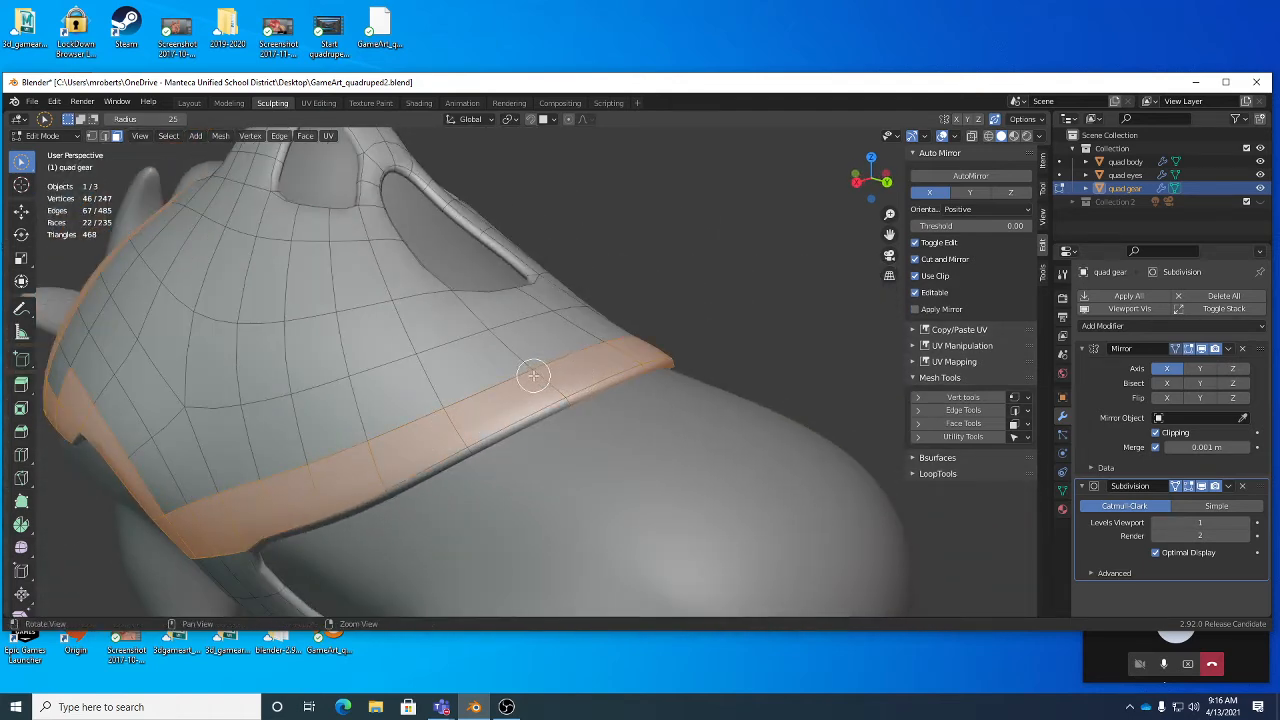
# Step: Clean up the selection near the spine, deselecting stray faces so only the single rear border row stays selected
pyautogui.moveTo(534, 374)
pyautogui.mouseDown(button='middle')
pyautogui.moveTo(574, 386)
pyautogui.moveTo(560, 366)
pyautogui.mouseUp(button='middle')
pyautogui.keyDown('ctrl'); pyautogui.click(562, 360); pyautogui.keyUp('ctrl')
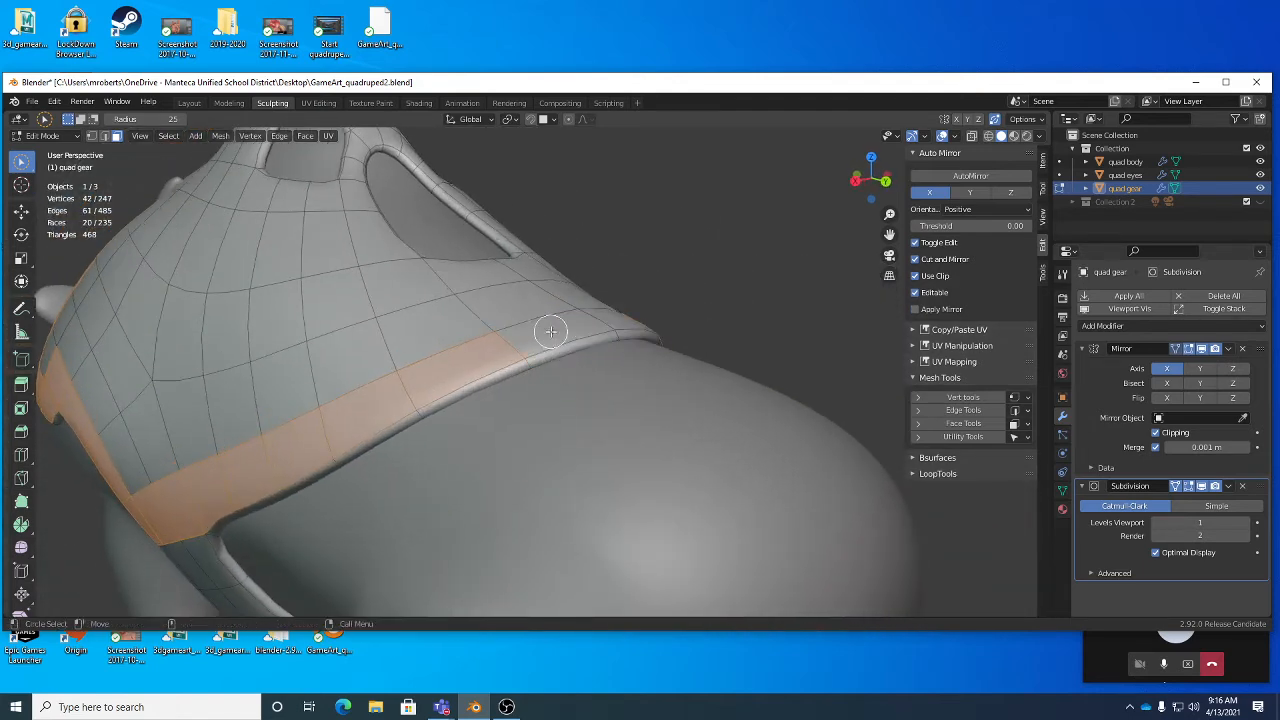
pyautogui.moveTo(551, 331); pyautogui.dragTo(550, 325)
pyautogui.keyDown('alt'); pyautogui.moveTo(512, 307); pyautogui.dragTo(516, 286, button='right'); pyautogui.keyUp('alt')
pyautogui.keyDown('ctrl'); pyautogui.click(514, 271); pyautogui.keyUp('ctrl')
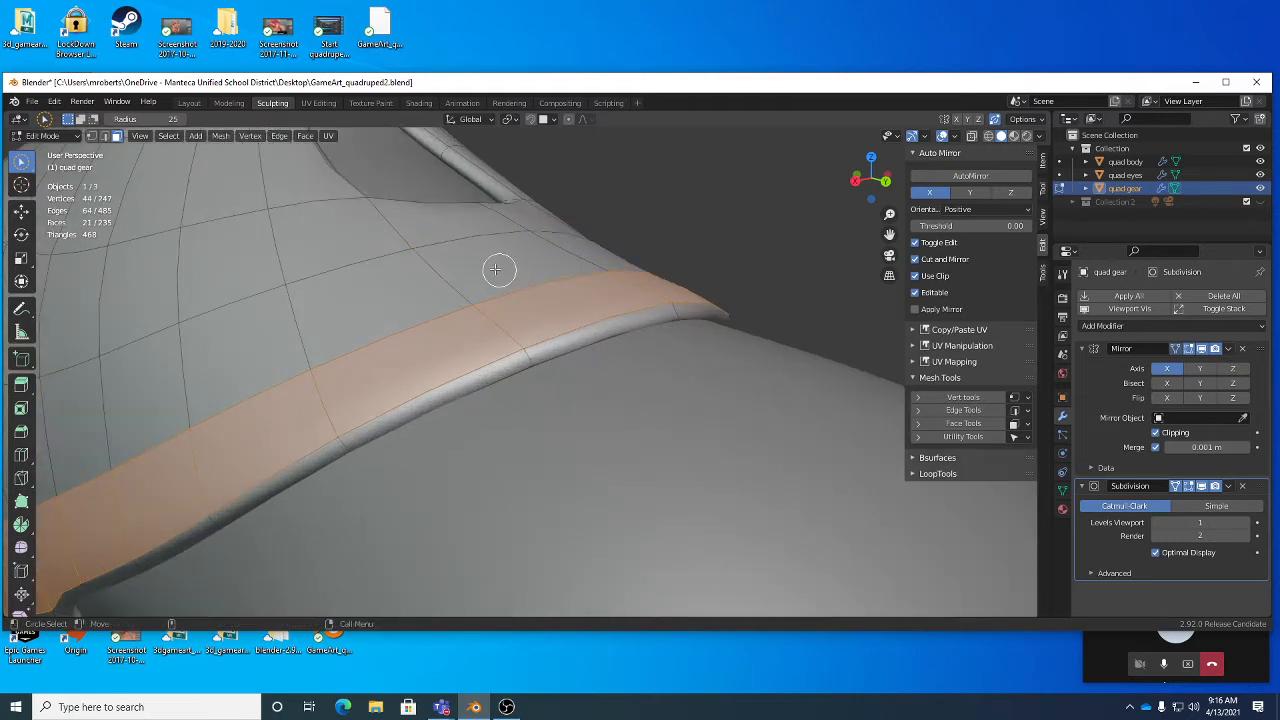
pyautogui.keyDown('alt'); pyautogui.moveTo(497, 271); pyautogui.dragTo(490, 288); pyautogui.keyUp('alt')
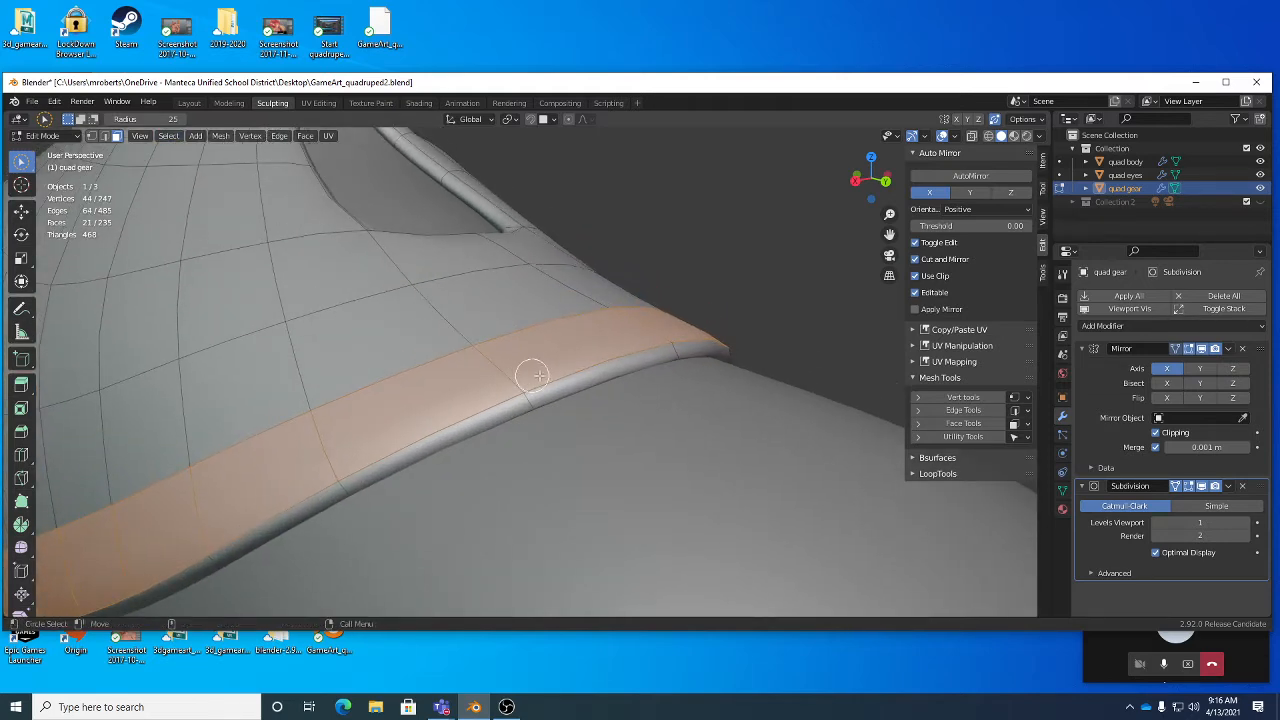
# Step: Add the border faces along the gear's upper front edge, from the shoulder corner up to the spine
pyautogui.scroll(-5, 531, 377)
pyautogui.moveTo(494, 371); pyautogui.dragTo(460, 376, button='middle')
pyautogui.hotkey('alt', 'z')
pyautogui.hotkey('alt', 'z')
pyautogui.scroll(3, 427, 424)
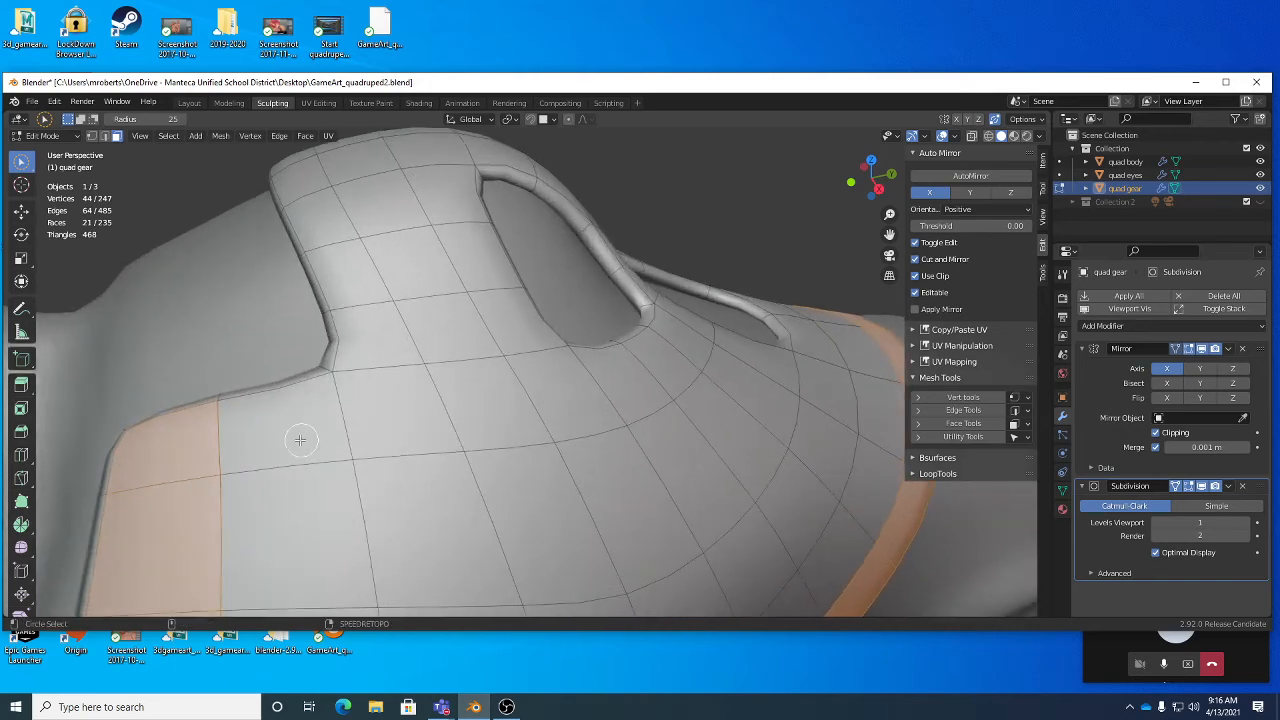
pyautogui.keyDown('shift'); pyautogui.click(335, 430); pyautogui.keyUp('shift')
pyautogui.moveTo(335, 430); pyautogui.dragTo(454, 428, button='middle')
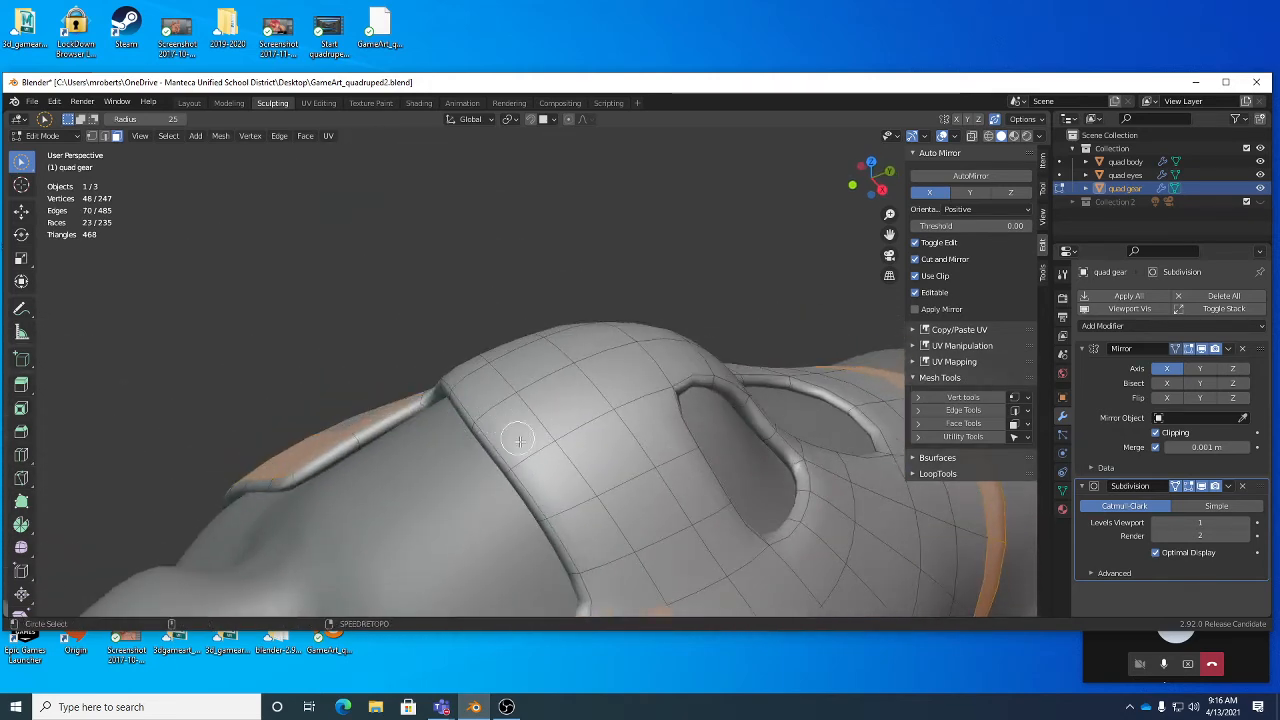
pyautogui.moveTo(576, 489); pyautogui.dragTo(529, 429, button='middle')
pyautogui.keyDown('shift'); pyautogui.click(540, 460); pyautogui.keyUp('shift')
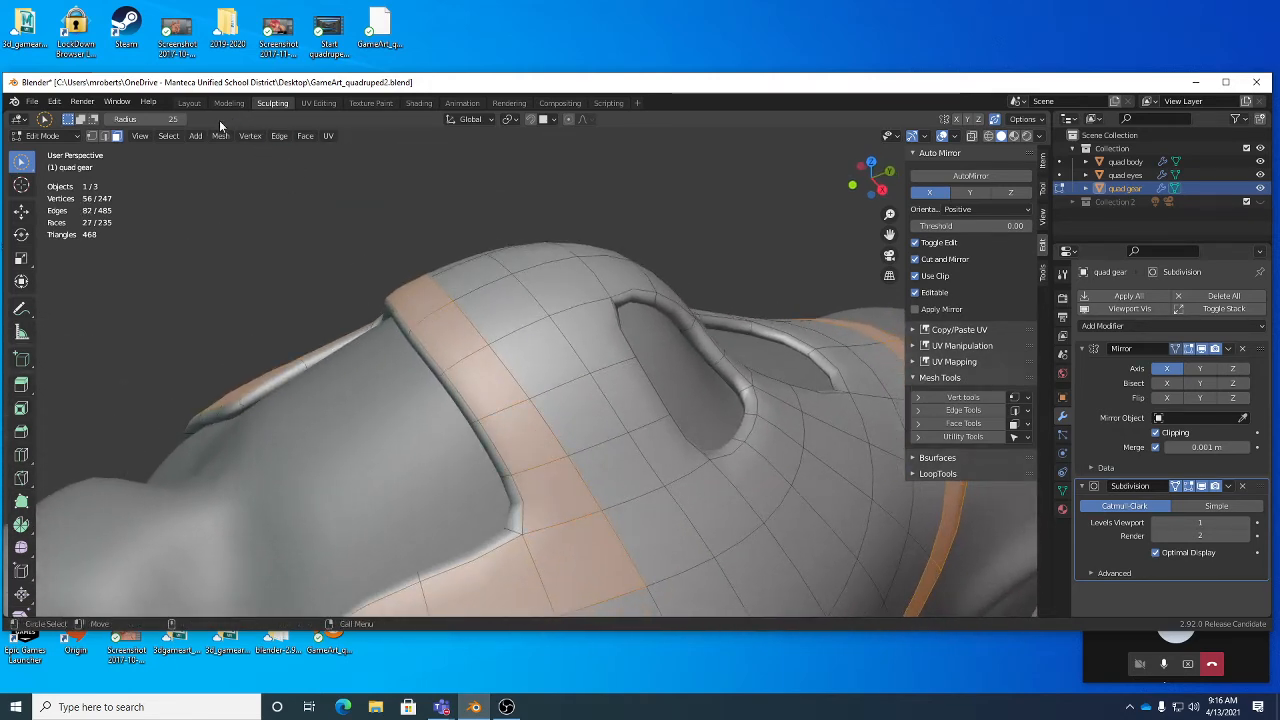
pyautogui.click(172, 138)
pyautogui.moveTo(228, 360)
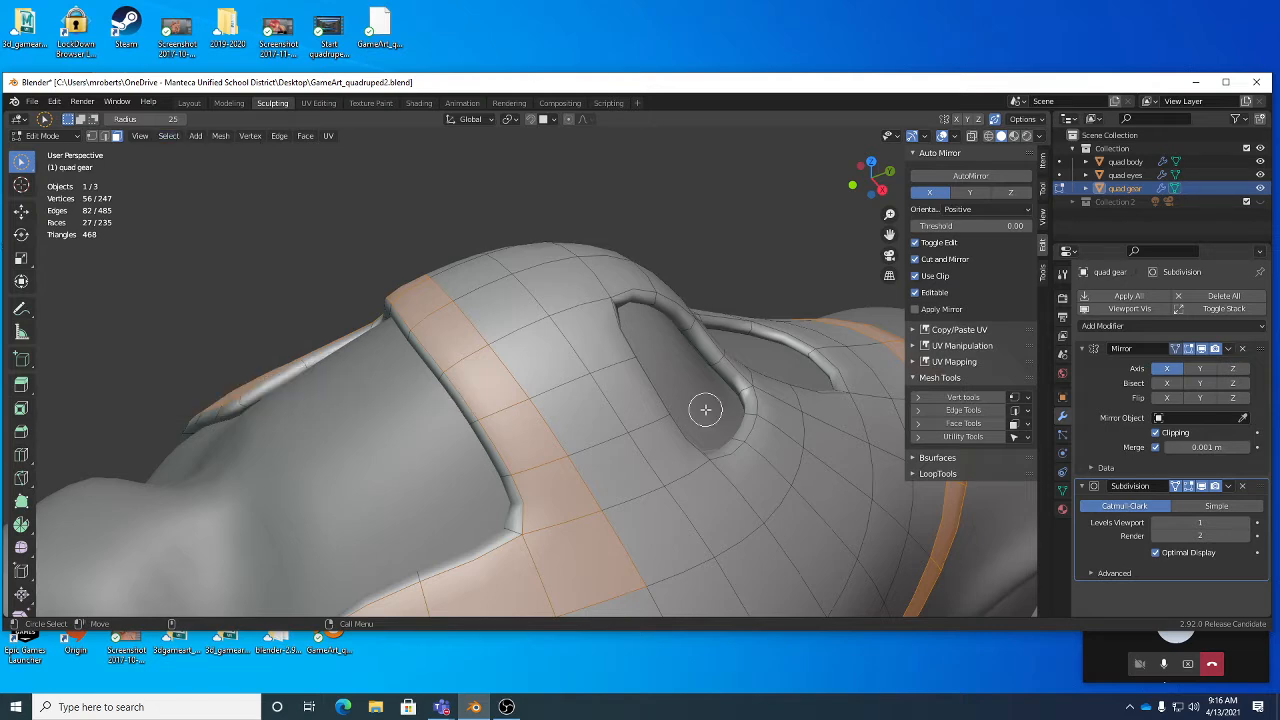
pyautogui.moveTo(708, 446); pyautogui.dragTo(565, 385, button='middle')
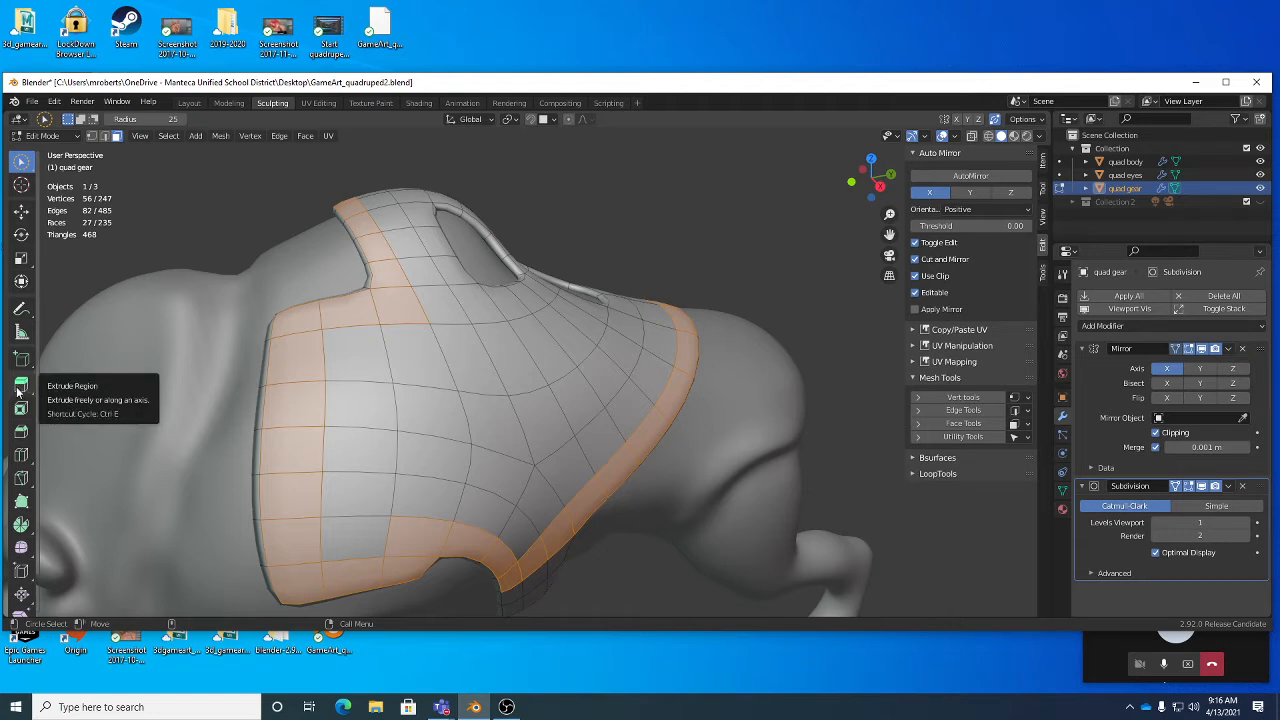
# Step: Try a free Extrude Region on the selected border faces, and undo it
pyautogui.click(19, 391)
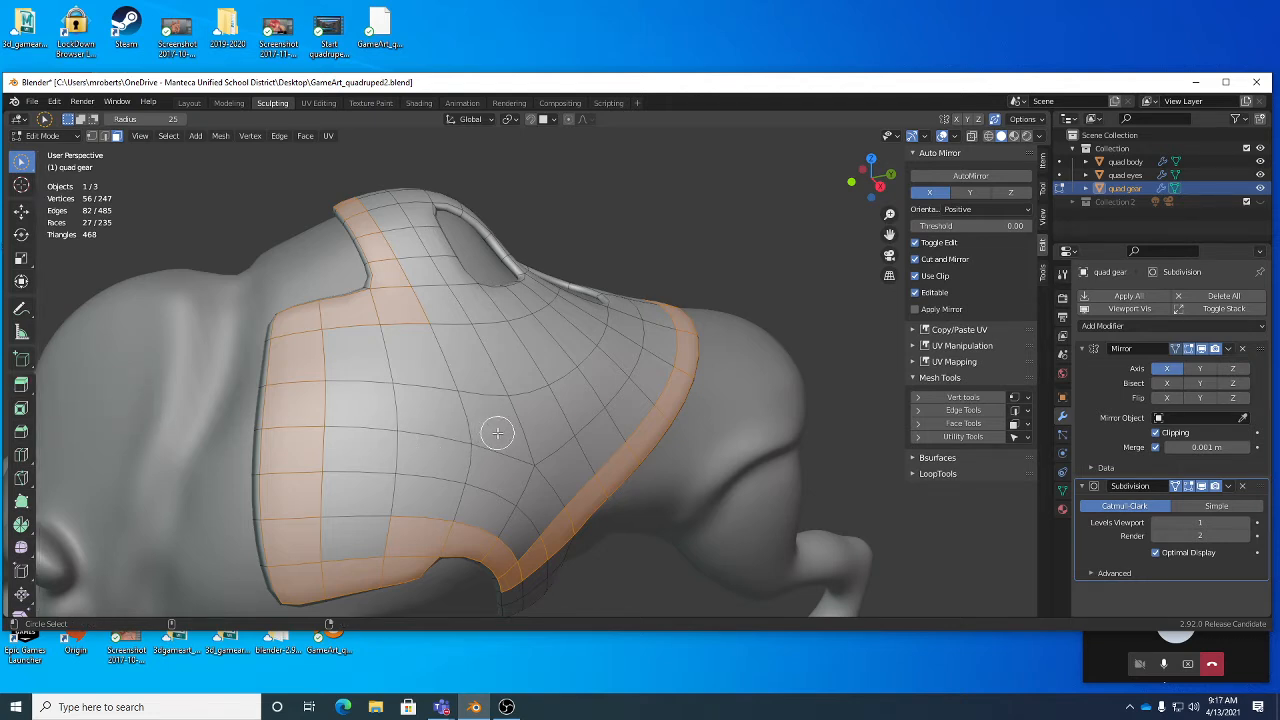
pyautogui.moveTo(497, 432); pyautogui.dragTo(638, 425, button='middle')
pyautogui.press('e')
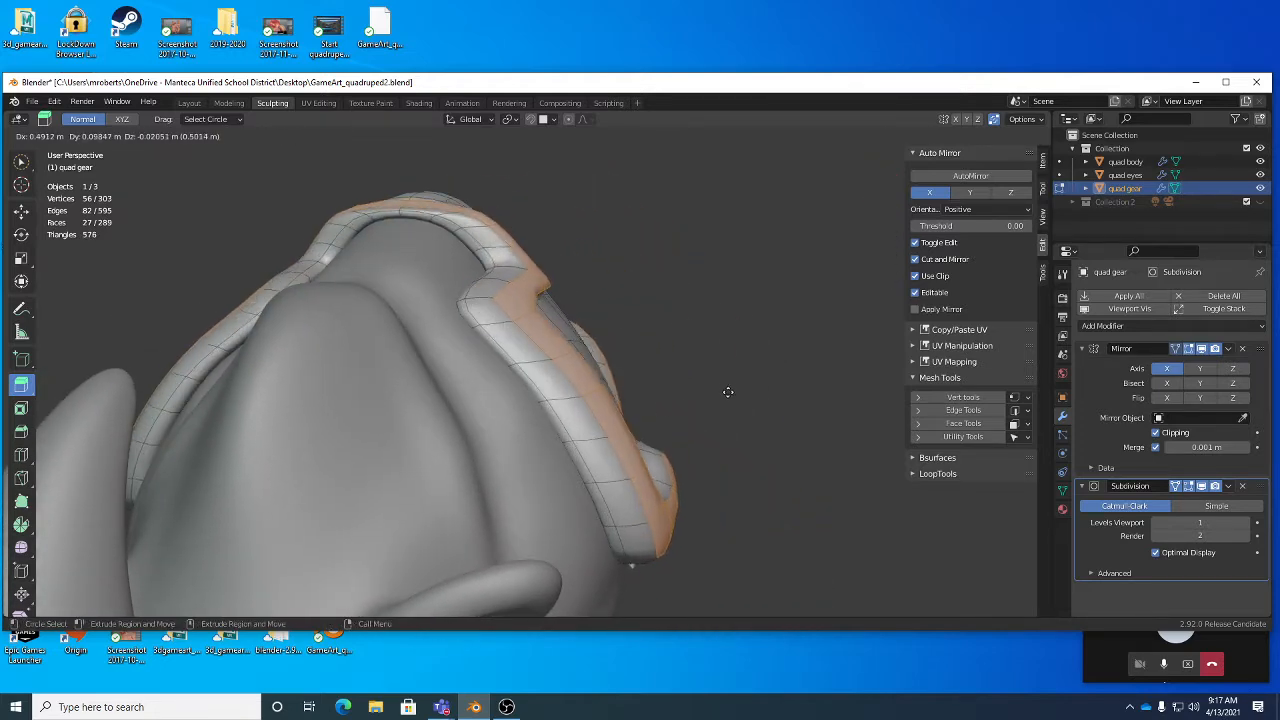
pyautogui.click(709, 397)
pyautogui.moveTo(709, 397); pyautogui.dragTo(609, 393, button='middle')
pyautogui.hotkey('ctrl', 'z')
# Step: Try extruding the border faces outward with the Extrude Region handle, and undo it after viewing it from the side
pyautogui.moveTo(363, 346); pyautogui.dragTo(576, 358, button='middle')
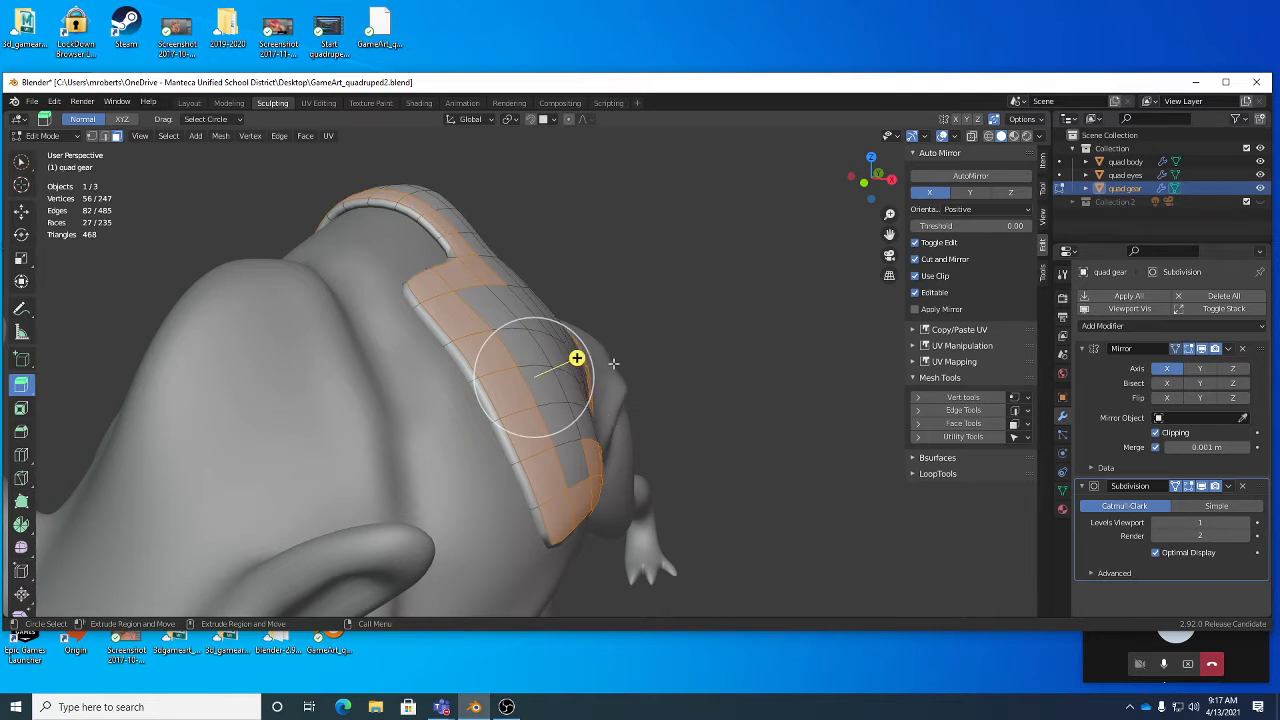
pyautogui.moveTo(616, 365); pyautogui.dragTo(612, 355, button='middle')
pyautogui.moveTo(610, 353); pyautogui.dragTo(649, 332)
pyautogui.moveTo(434, 186); pyautogui.dragTo(449, 257, button='middle')
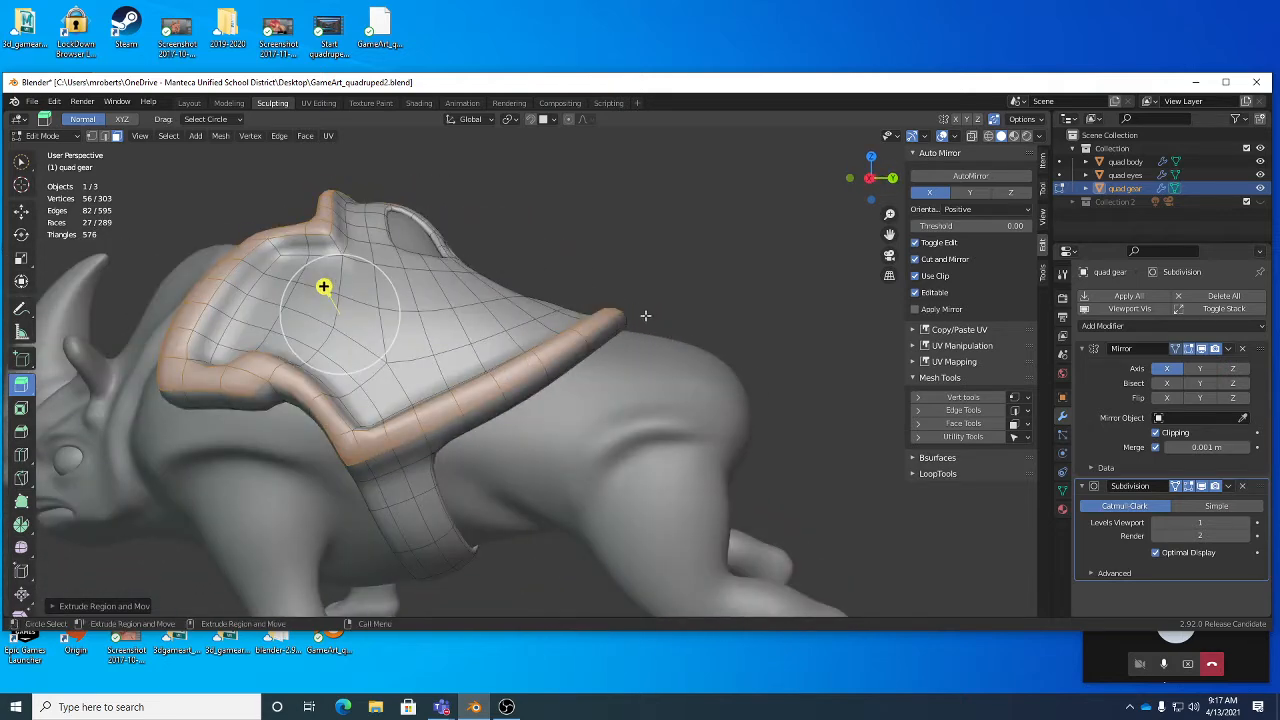
pyautogui.hotkey('ctrl', 'z')
# Step: Try Extrude Individual on the border faces with an offset of about 0.17 m, and undo it
pyautogui.moveTo(640, 318); pyautogui.dragTo(680, 343, button='middle')
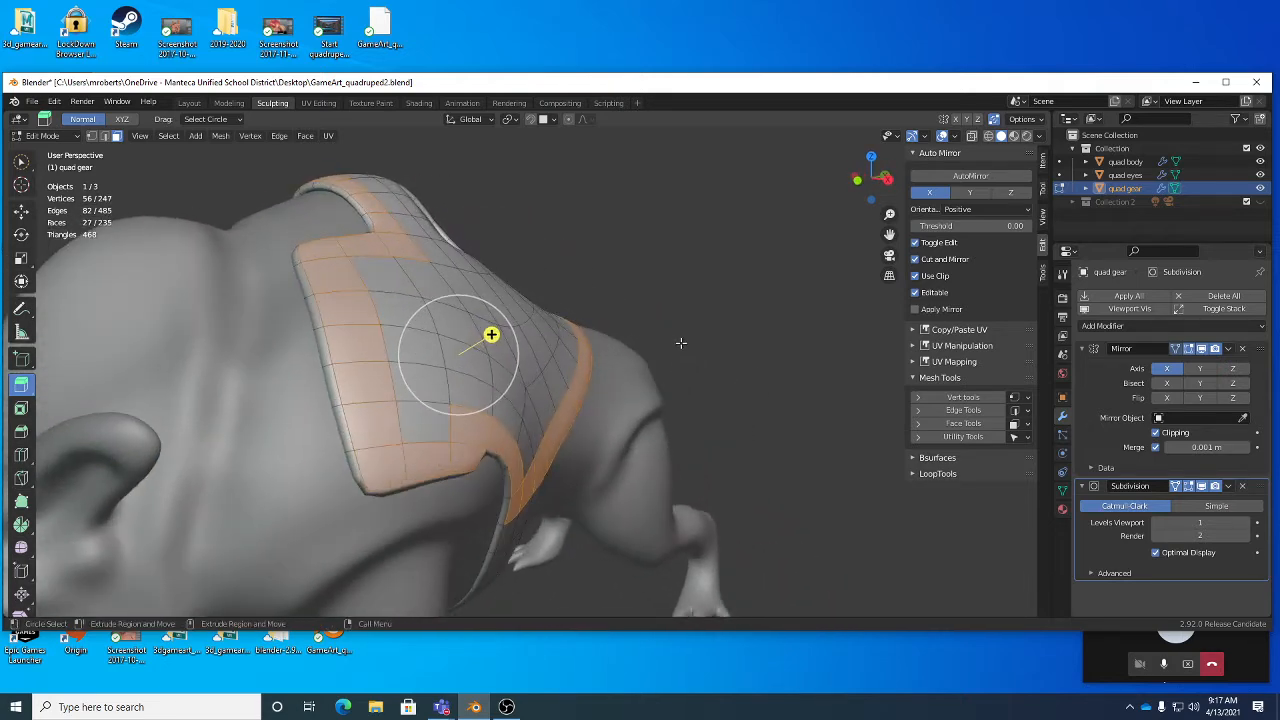
pyautogui.click(21, 389)
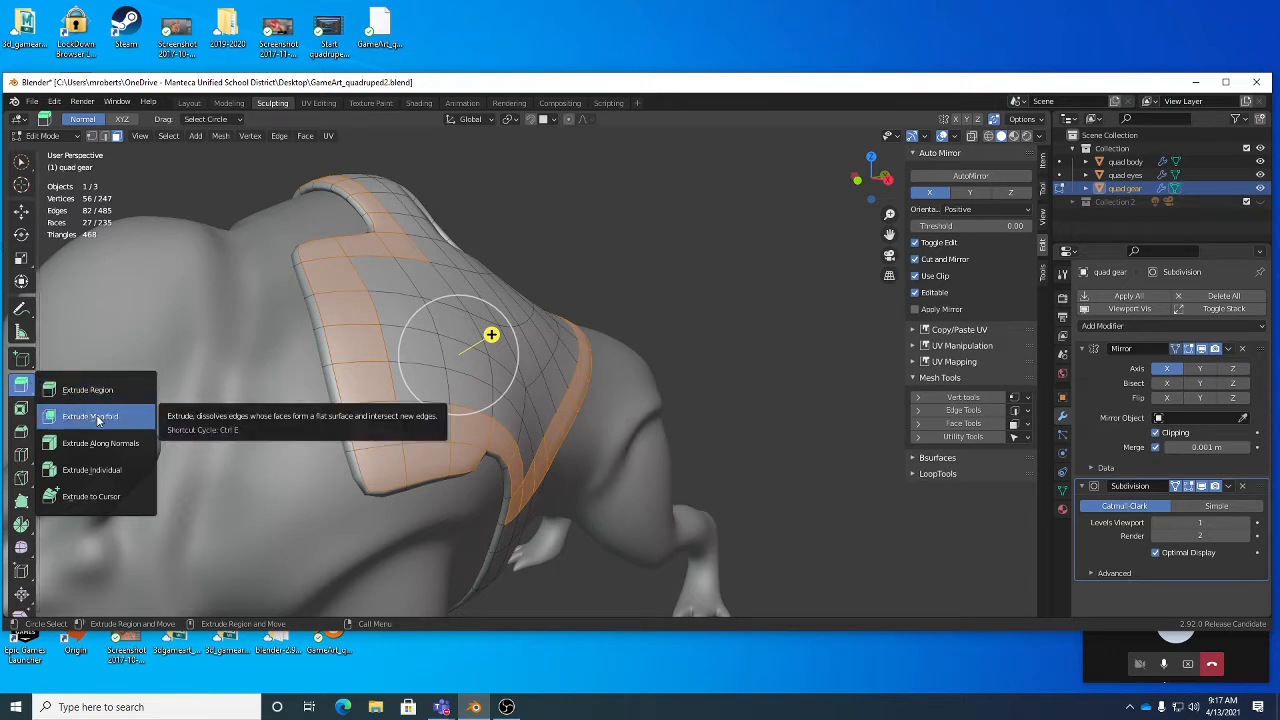
pyautogui.click(105, 470)
pyautogui.moveTo(507, 325); pyautogui.dragTo(519, 313)
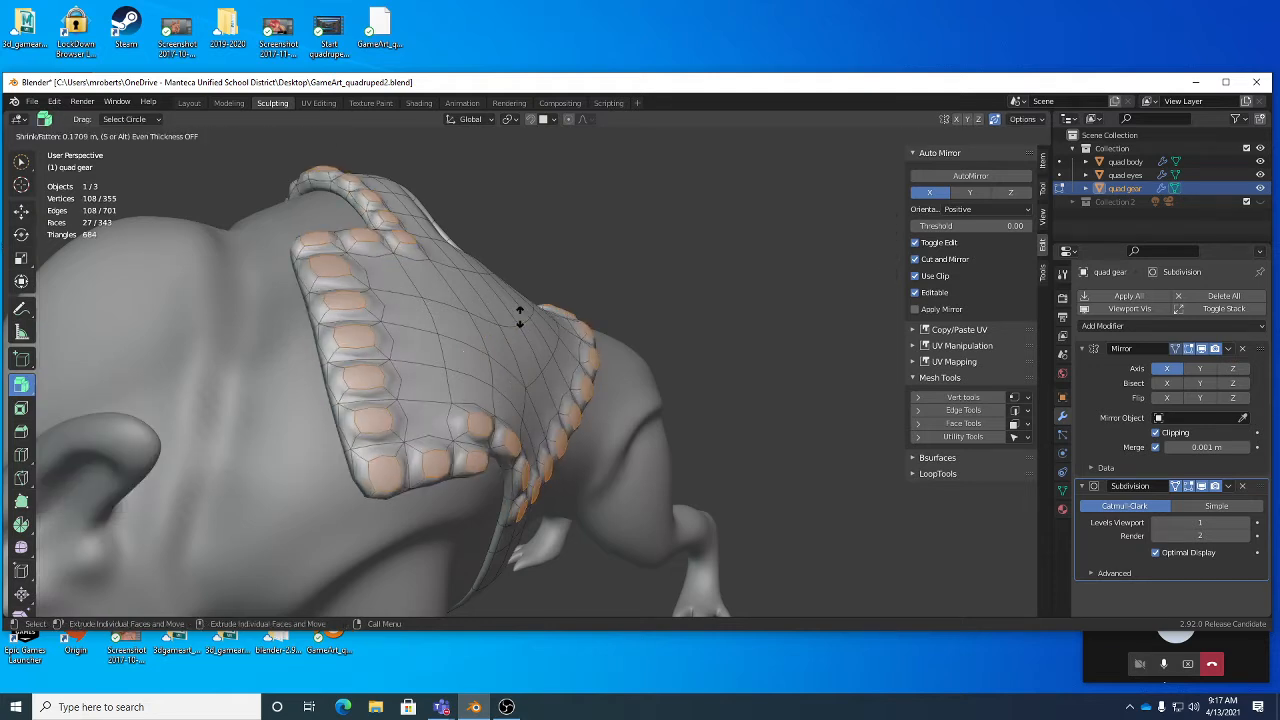
pyautogui.rightClick(519, 316)
pyautogui.hotkey('ctrl', 'z')
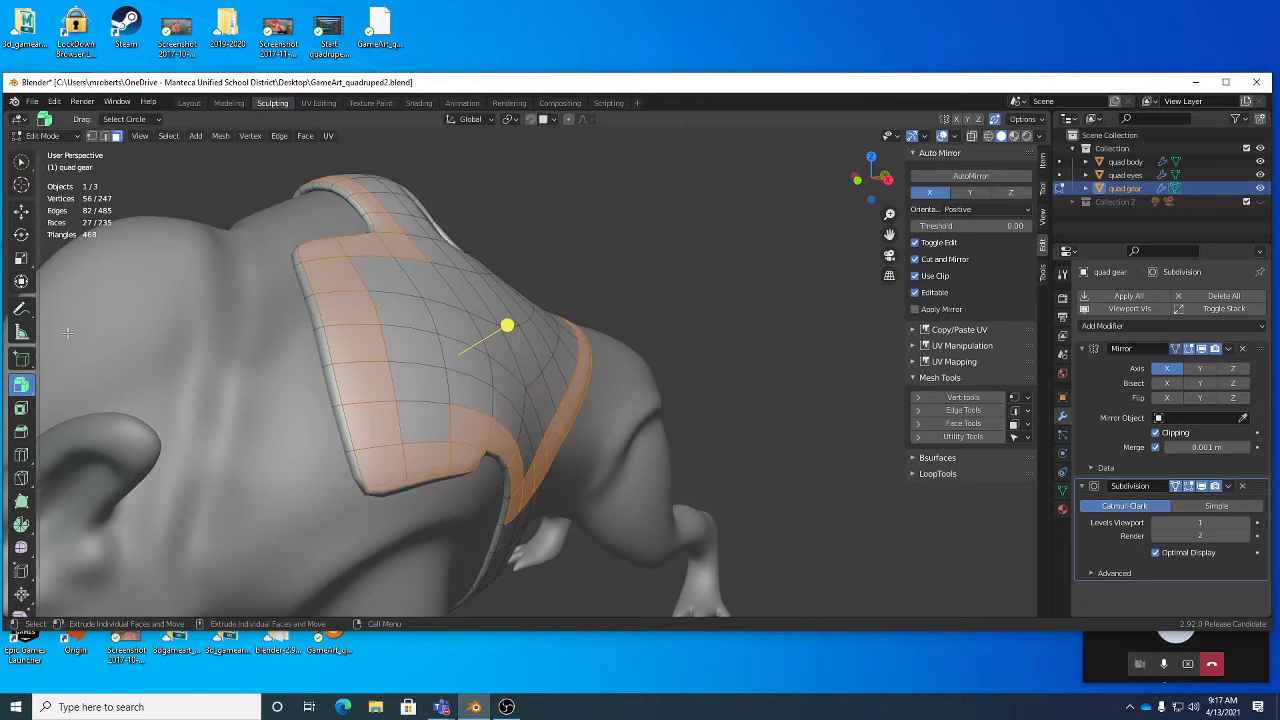
# Step: Extrude the selected border faces along their normals by about 0.2 m to form a raised trim around the gear
pyautogui.click(30, 383)
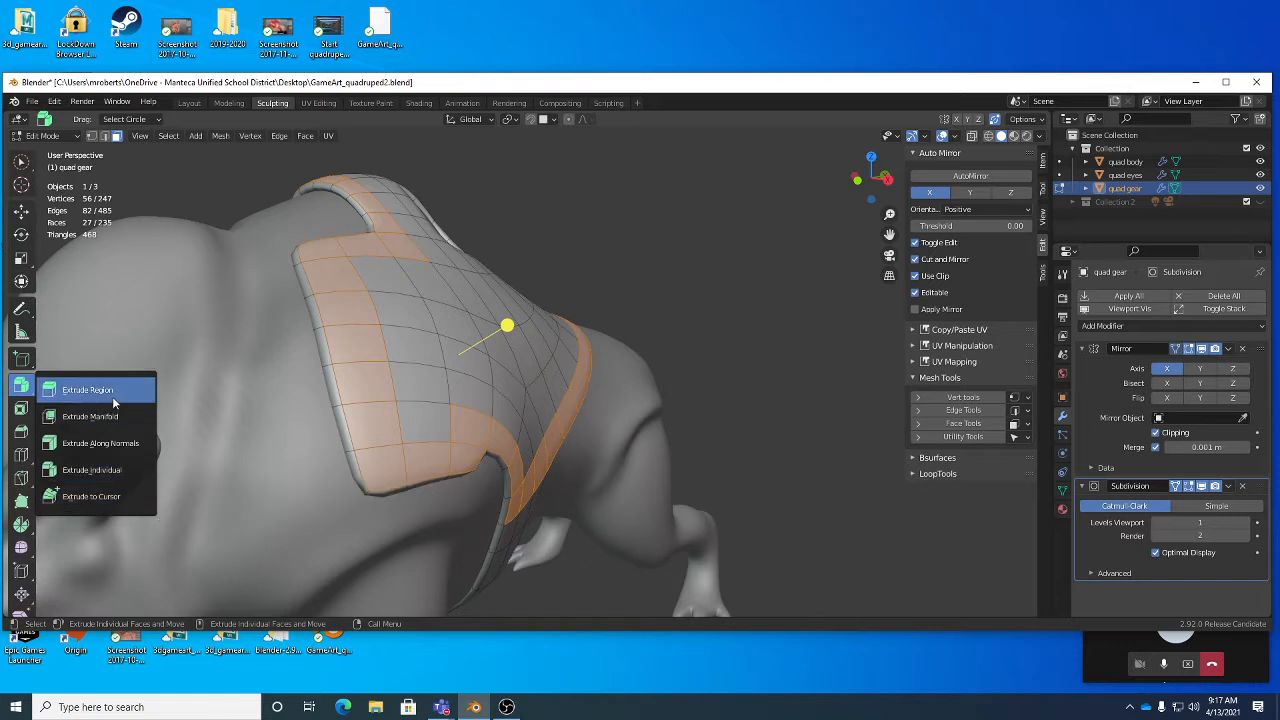
pyautogui.click(100, 390)
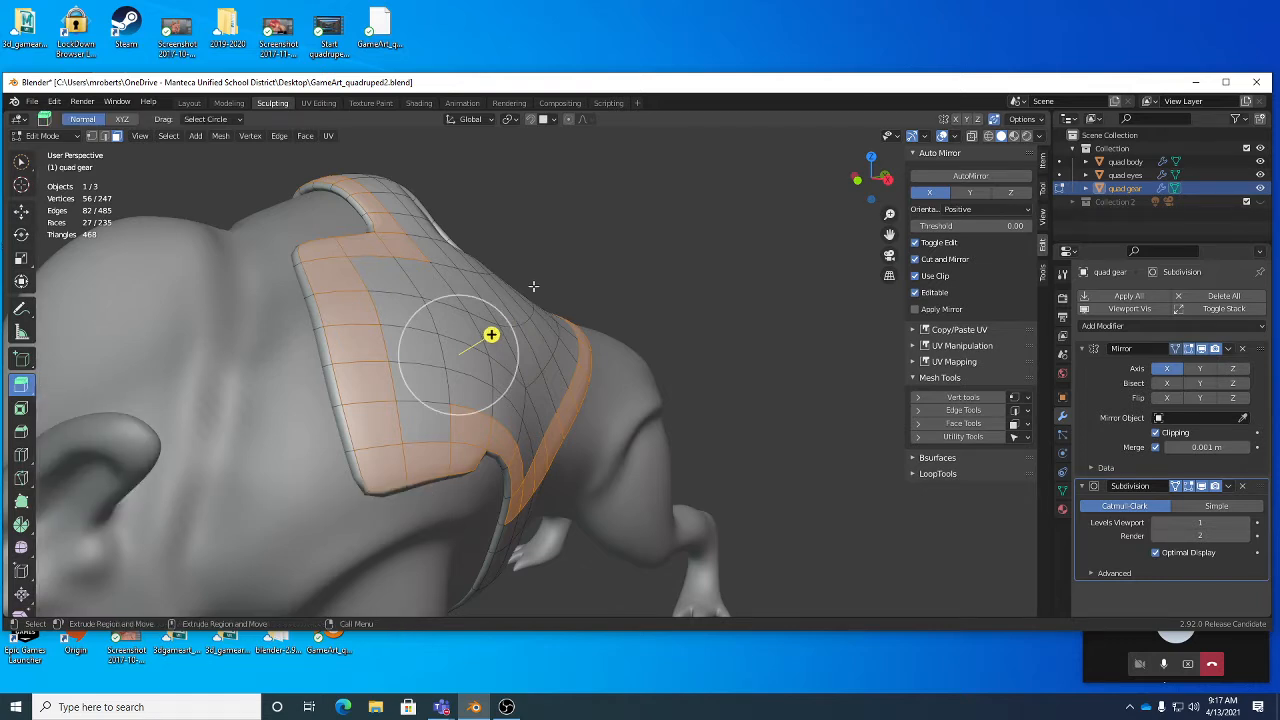
pyautogui.press('w')
pyautogui.moveTo(577, 291); pyautogui.dragTo(566, 300, button='middle')
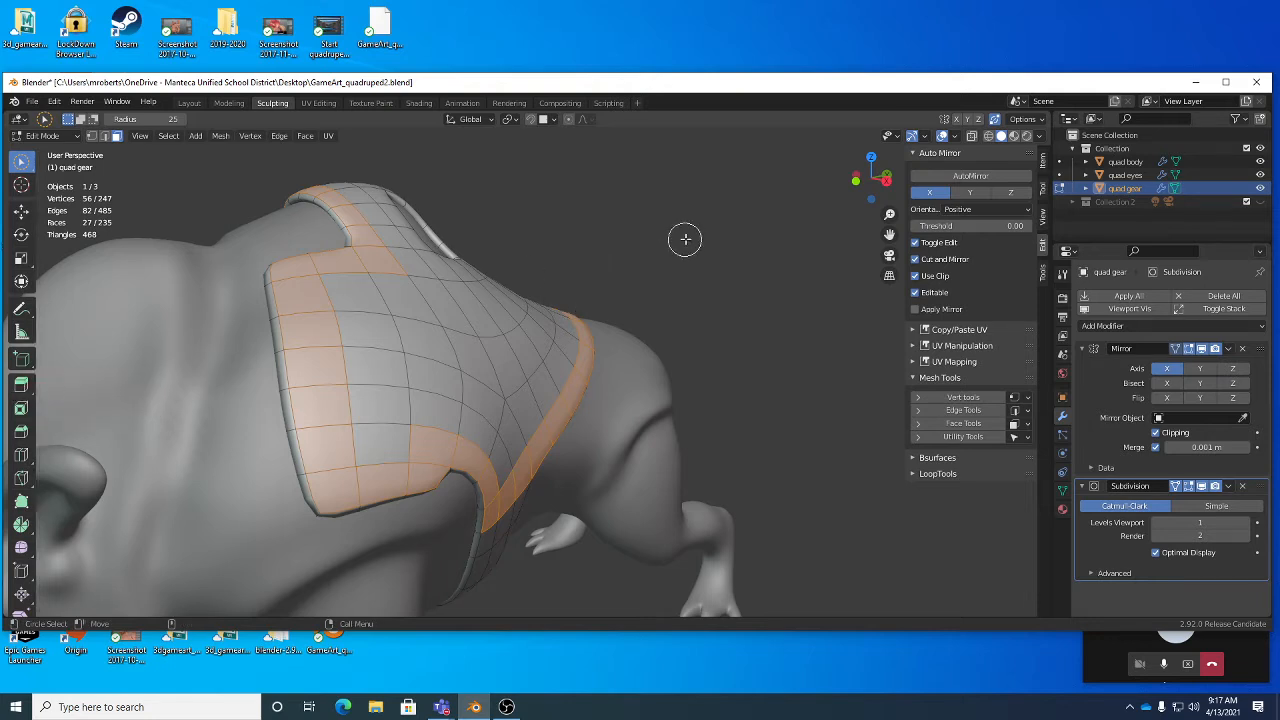
pyautogui.rightClick(740, 326)
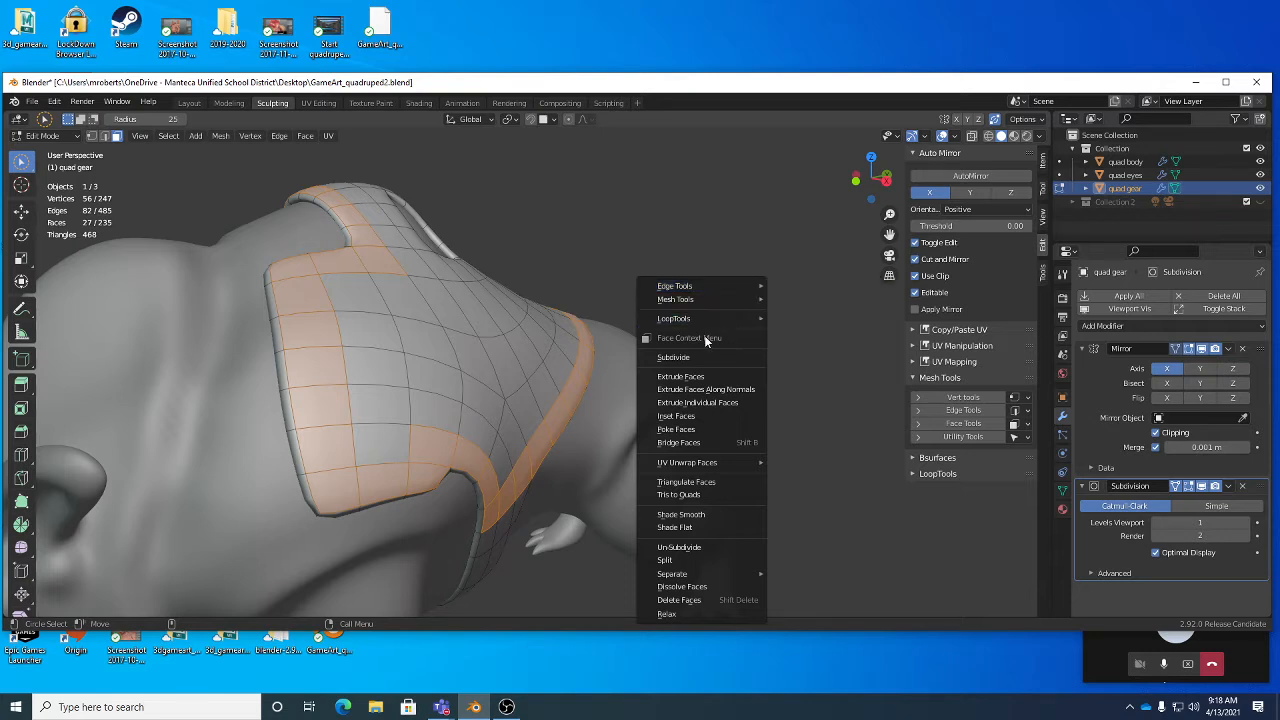
pyautogui.click(735, 396)
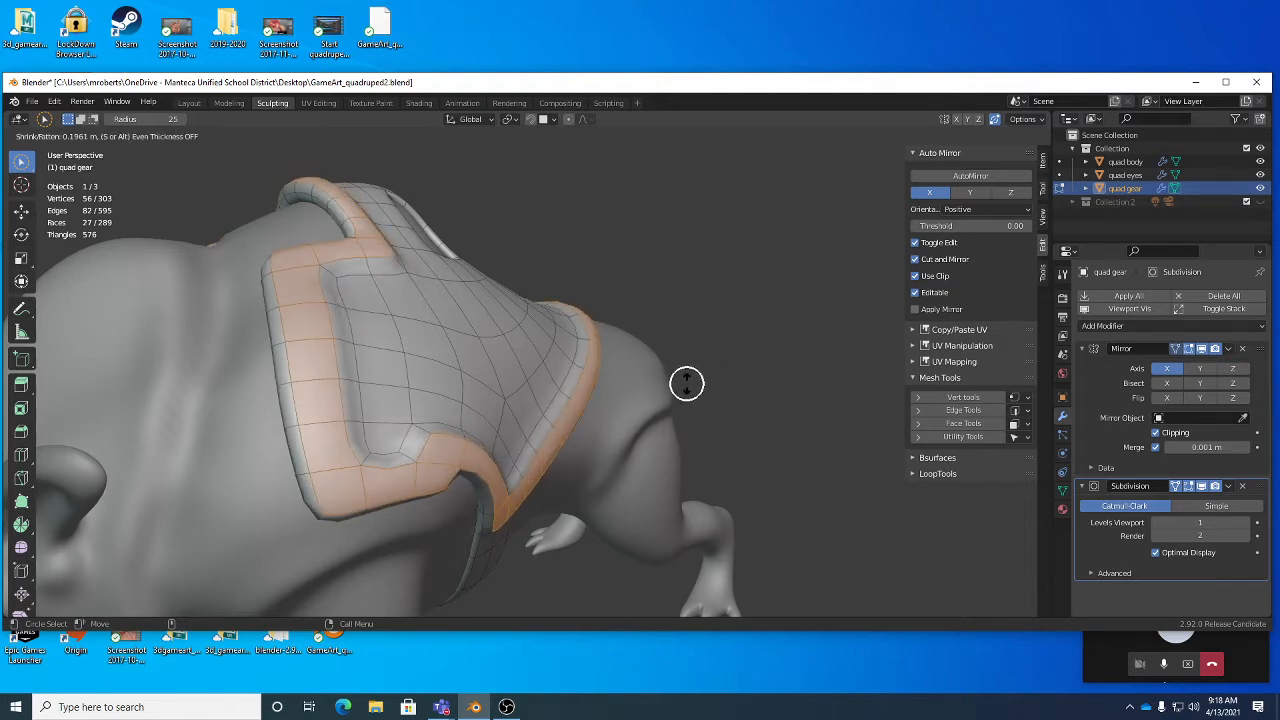
pyautogui.click(687, 384)
pyautogui.moveTo(650, 382); pyautogui.dragTo(590, 360, button='middle')
pyautogui.moveTo(424, 301); pyautogui.dragTo(551, 349, button='middle')
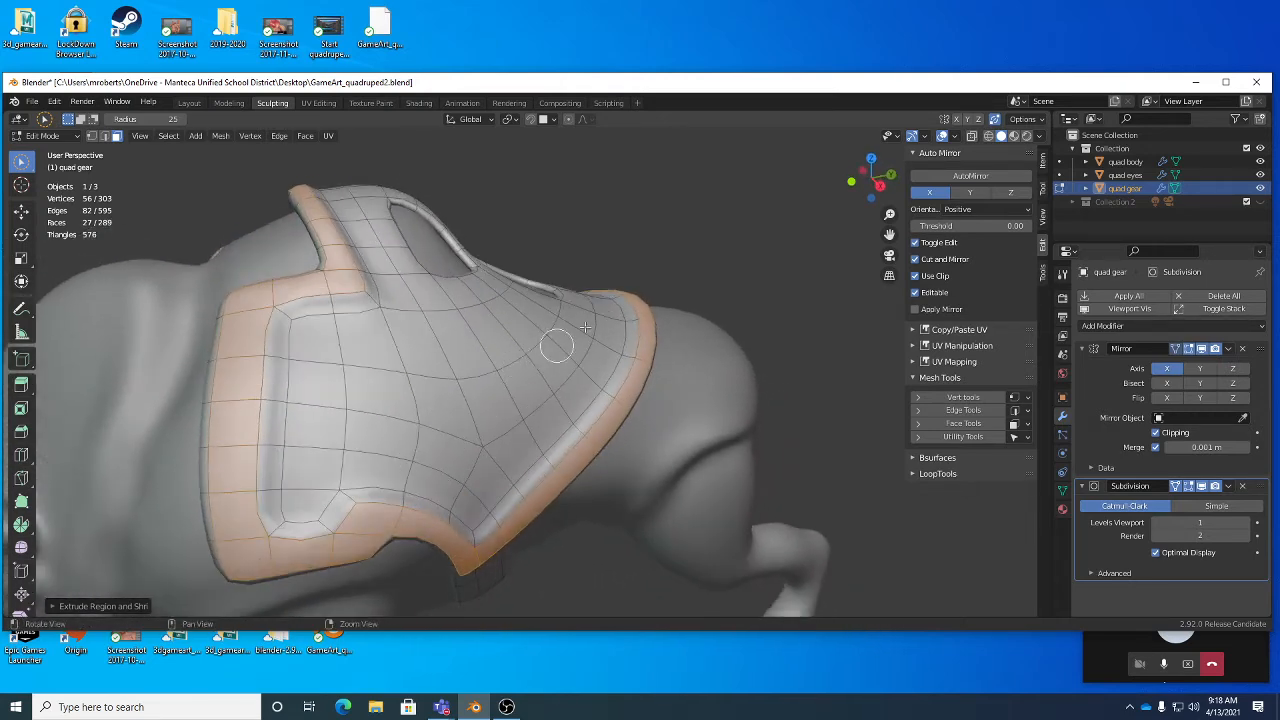
# Step: Extrude the raised border faces outward a second time by a small amount using Extrude Region
pyautogui.moveTo(641, 320); pyautogui.dragTo(607, 323, button='middle')
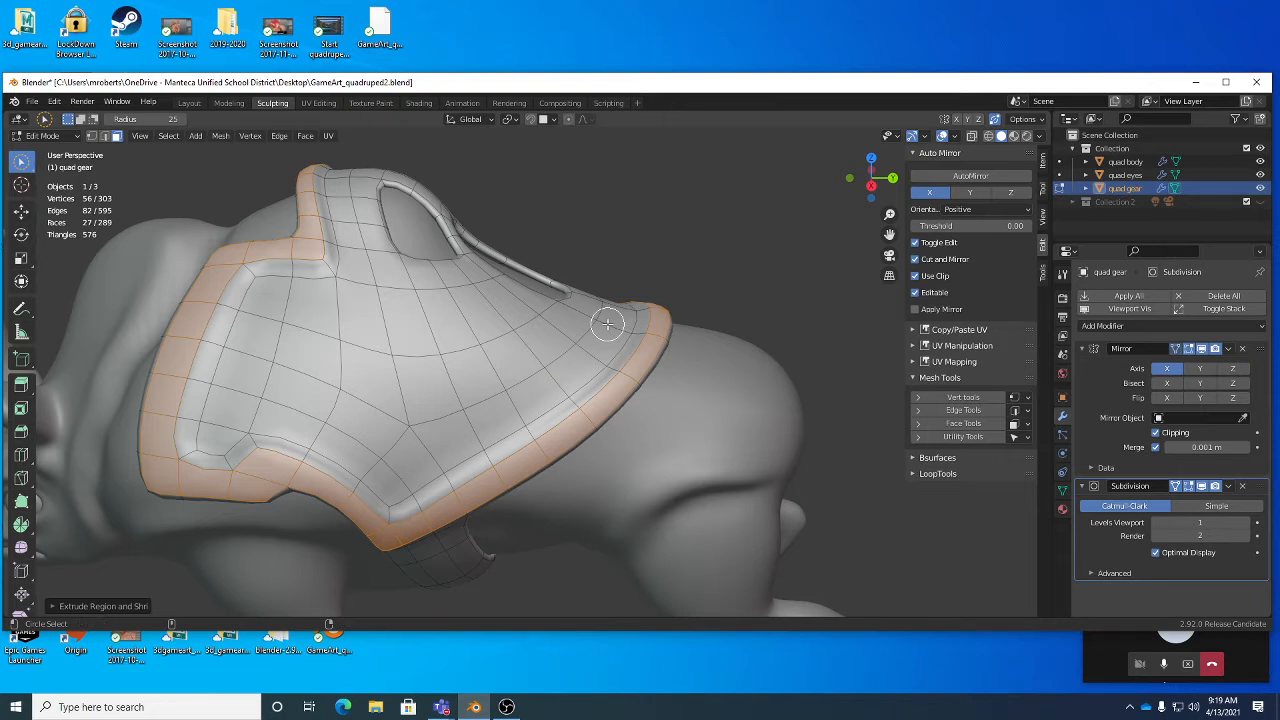
pyautogui.hotkey('shift', 'space')
pyautogui.press('e')
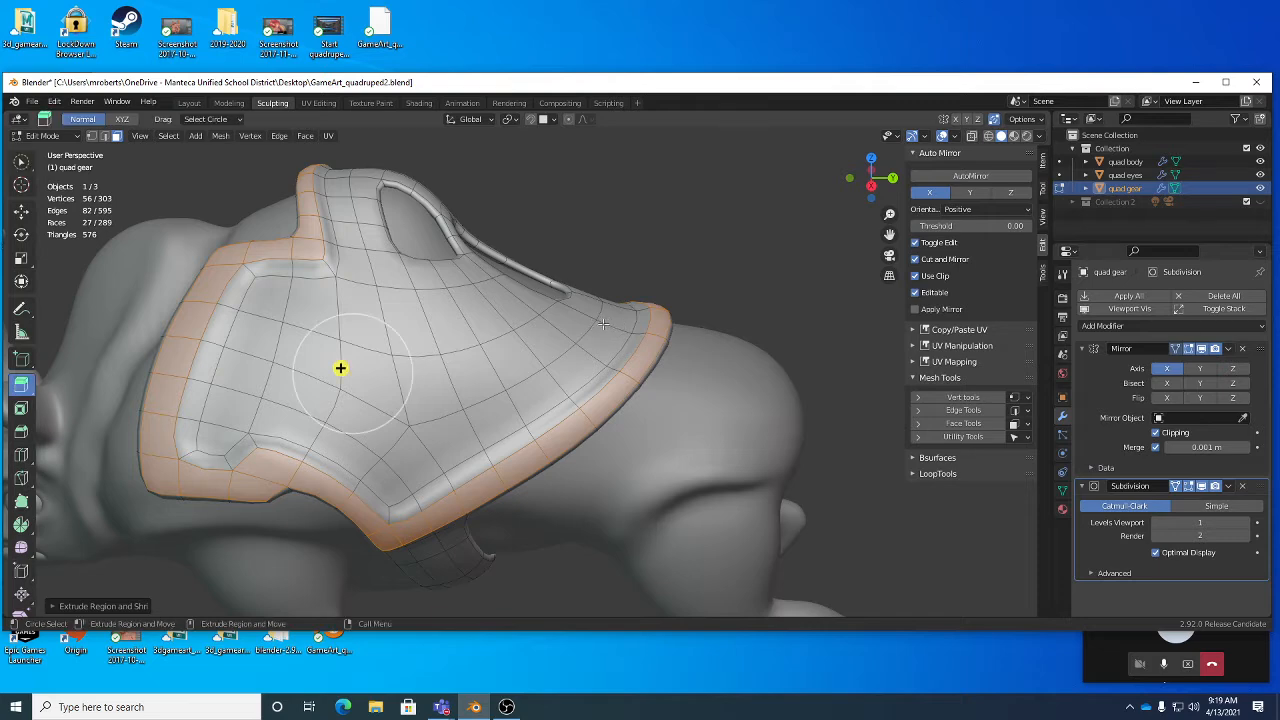
pyautogui.click(603, 324)
pyautogui.moveTo(340, 369); pyautogui.dragTo(337, 360)
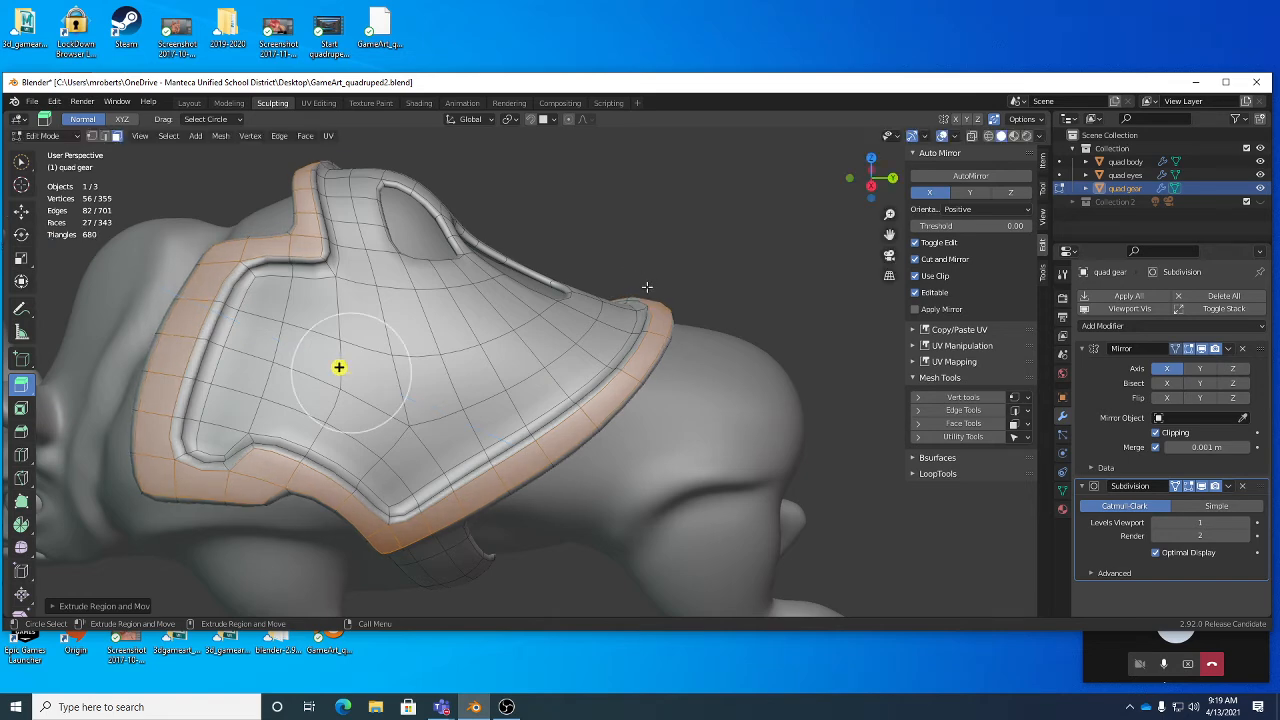
# Step: Try scaling the newly extruded border faces down slightly, and undo the scaling
pyautogui.press('r')
pyautogui.press('s')
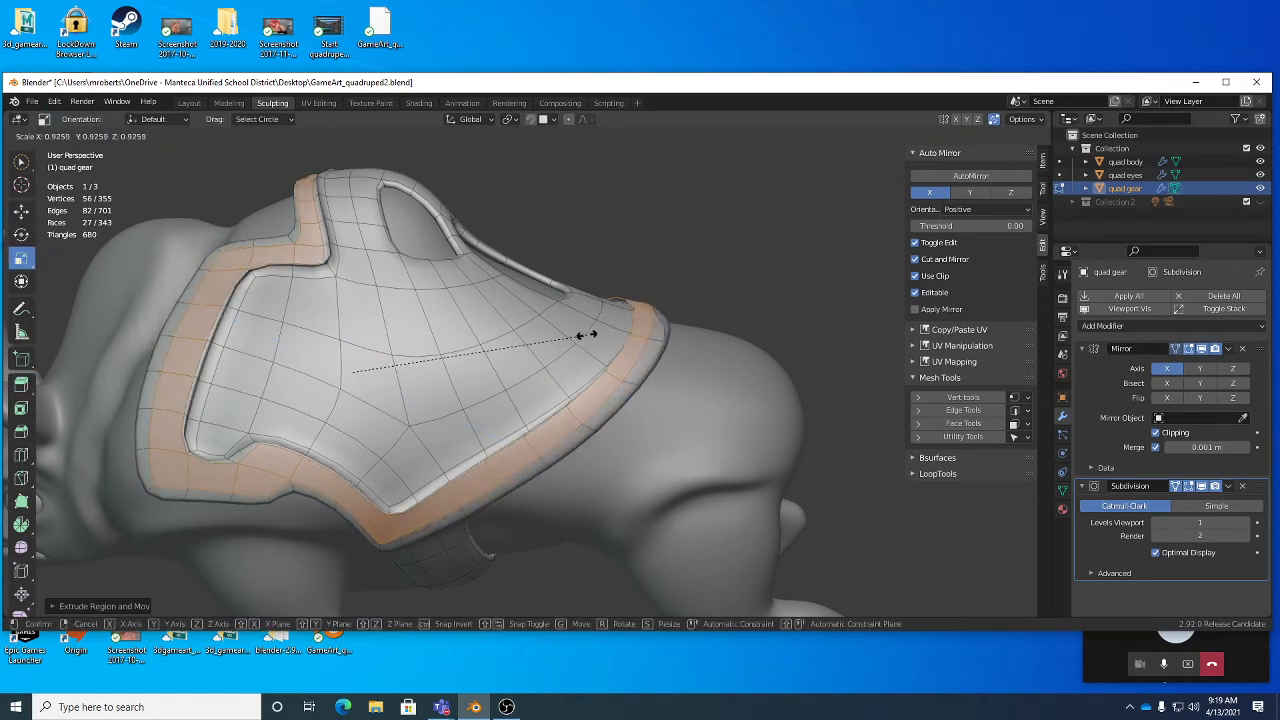
pyautogui.click(558, 338)
pyautogui.hotkey('ctrl', 'z')
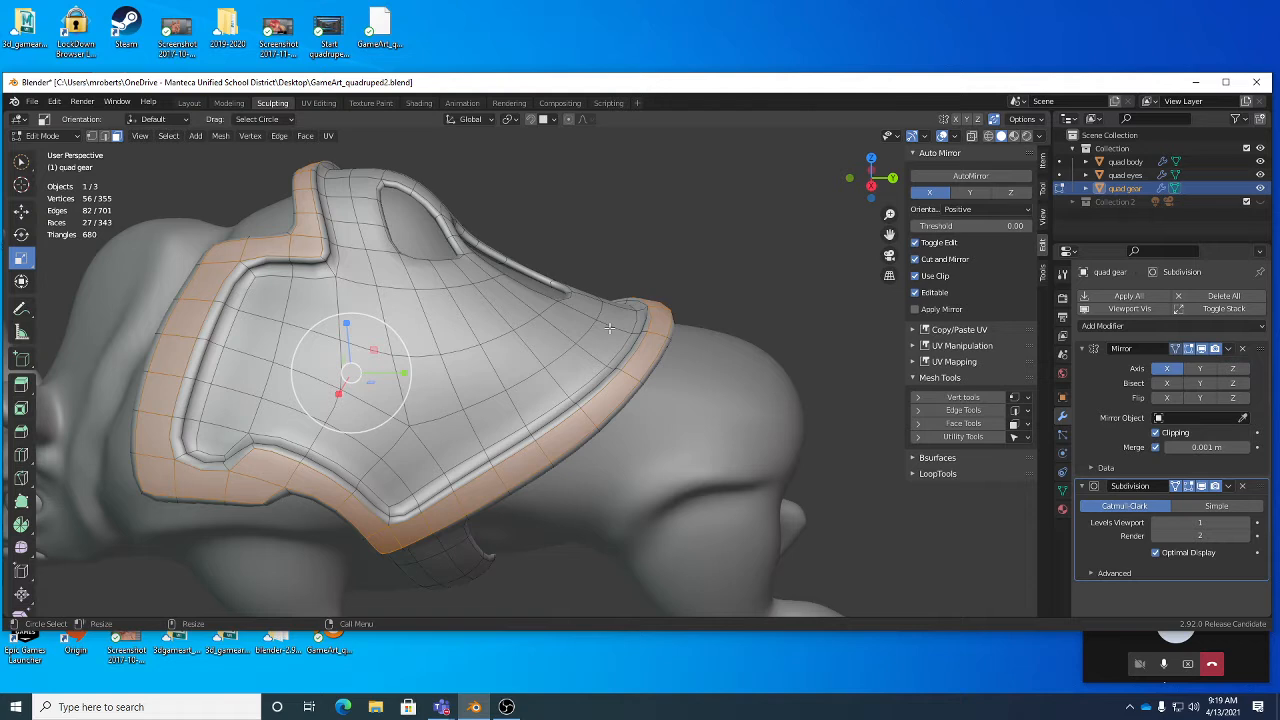
# Step: Set the transform pivot to Individual Origins, try scaling the border faces to about 0.9, and undo the scaling
pyautogui.click(510, 119)
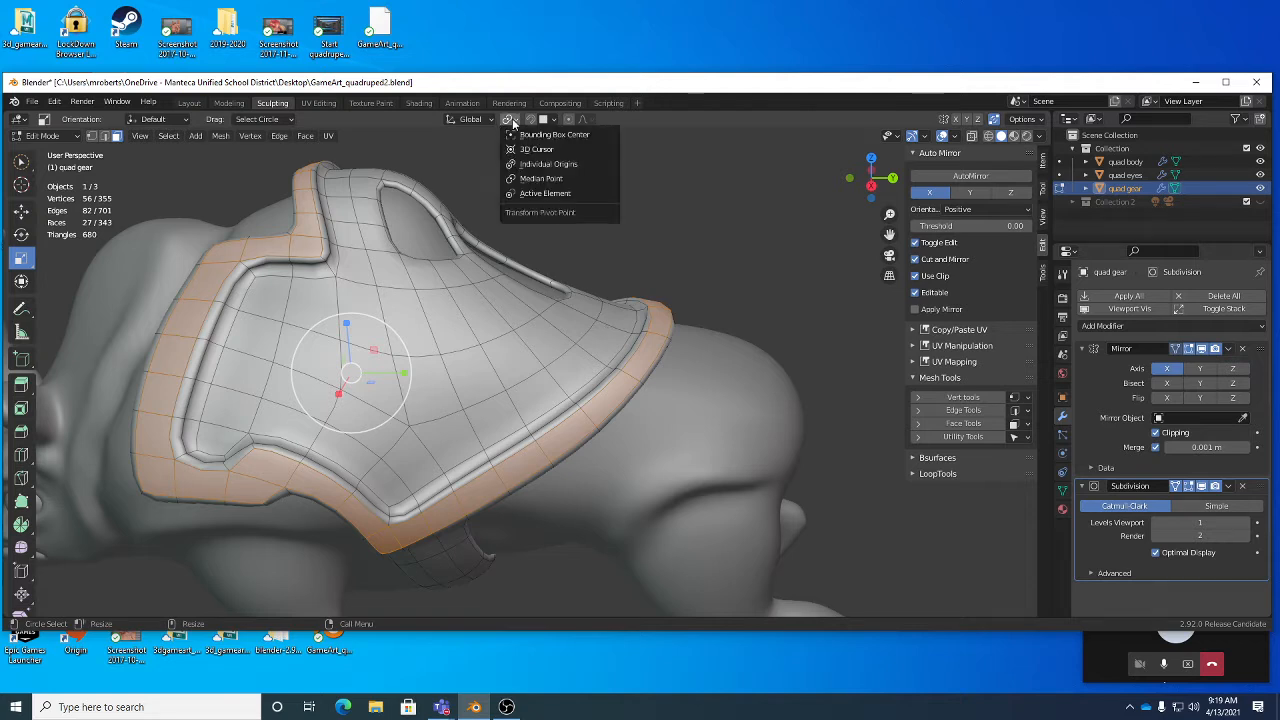
pyautogui.click(542, 165)
pyautogui.press('s')
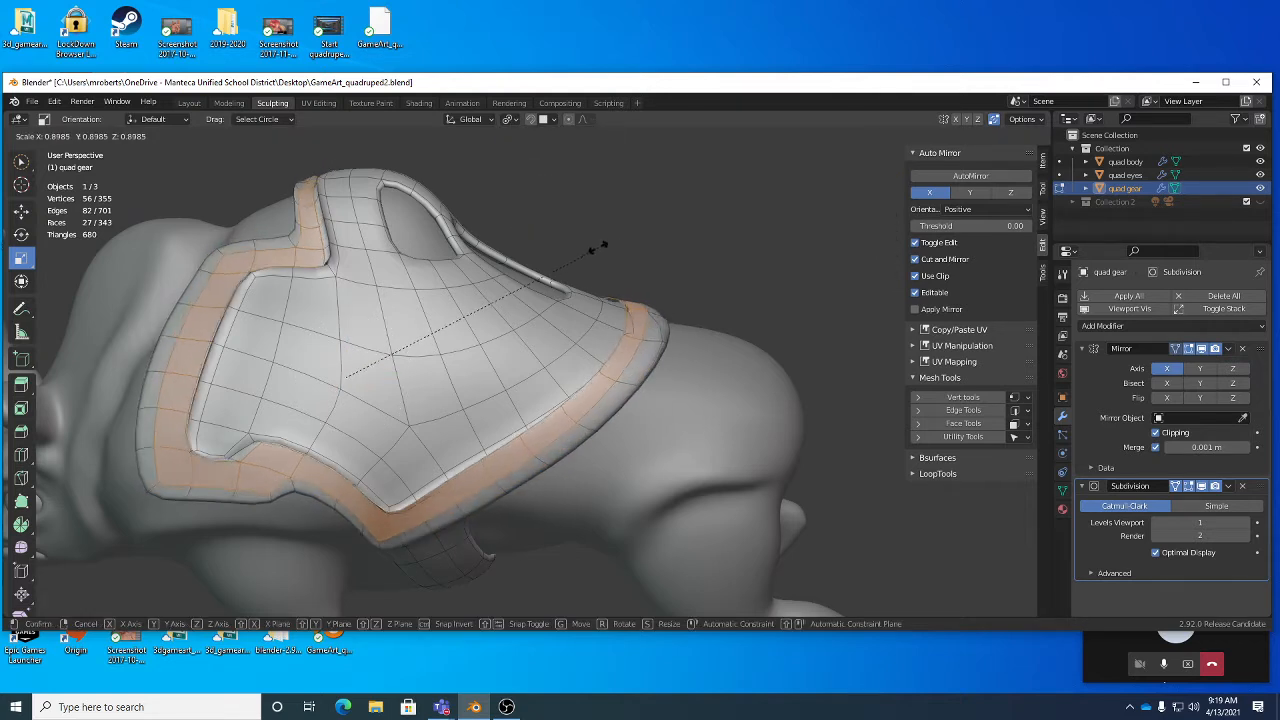
pyautogui.click(573, 255)
pyautogui.hotkey('ctrl', 'z')
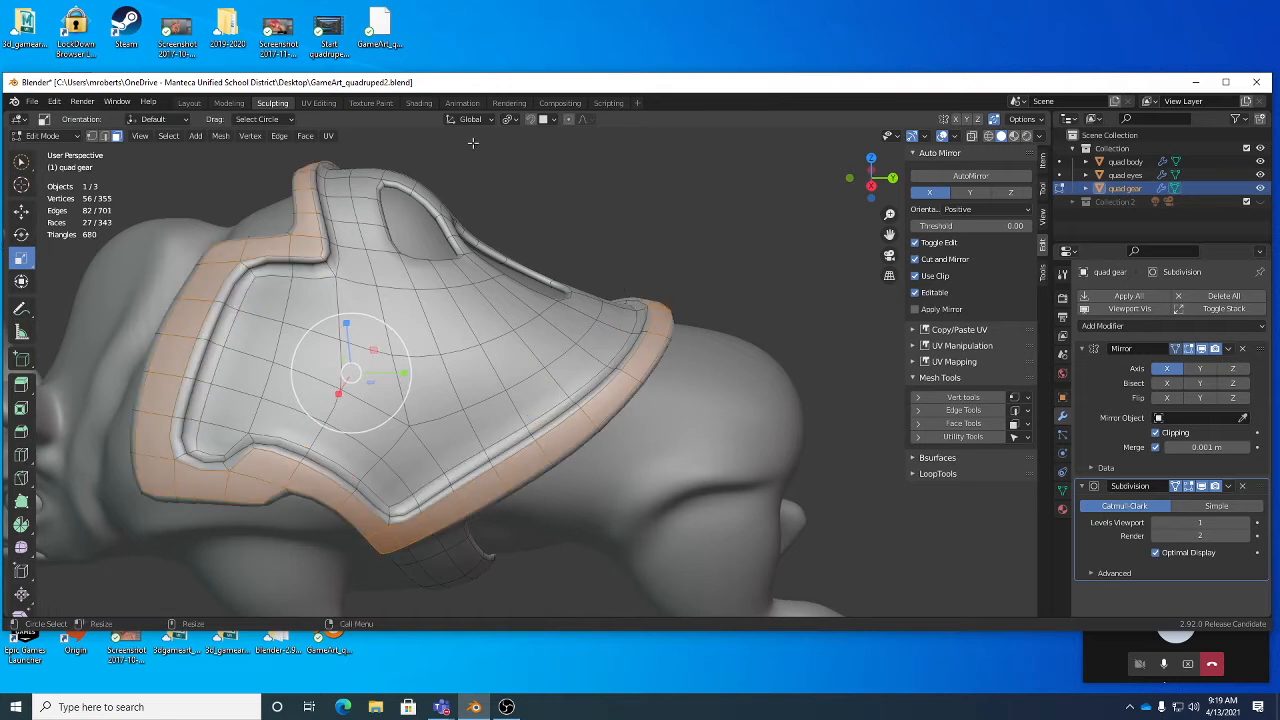
# Step: Restore the transform pivot to Median Point and undo the second border extrusion
pyautogui.click(509, 119)
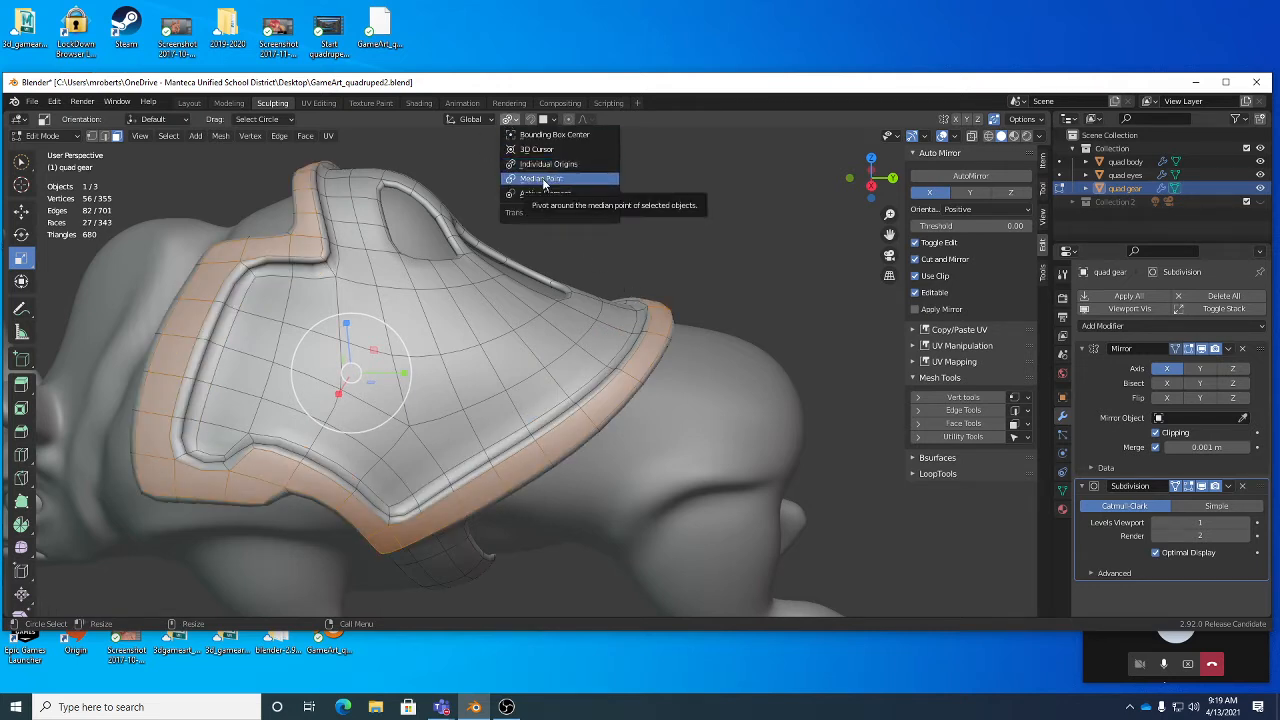
pyautogui.click(548, 178)
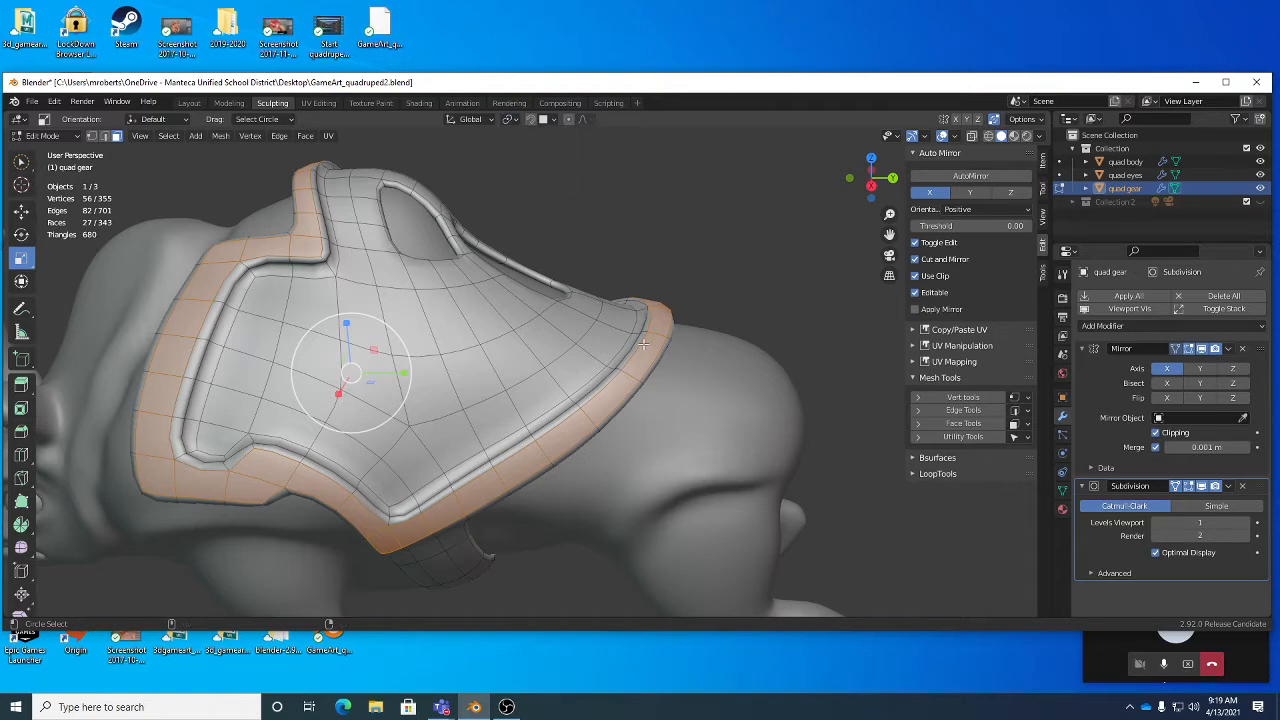
pyautogui.hotkey('ctrl', 'z')
pyautogui.moveTo(641, 324); pyautogui.dragTo(657, 312, button='middle')
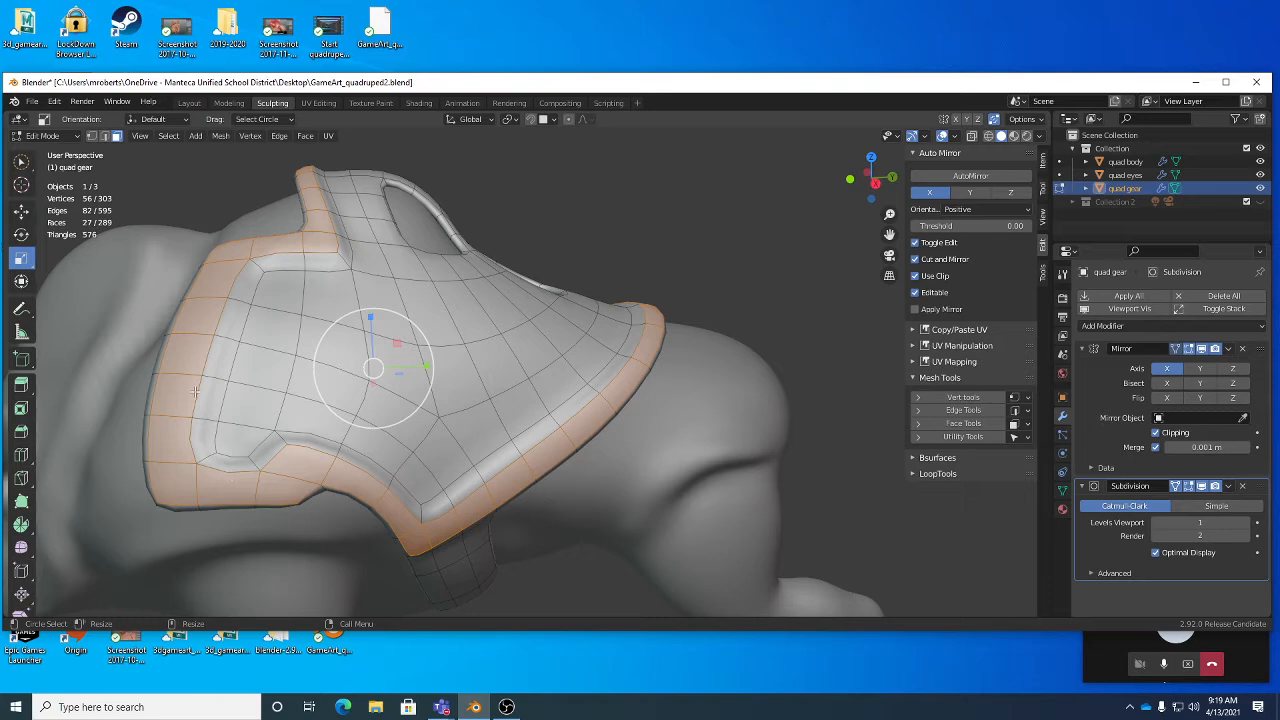
pyautogui.moveTo(610, 278); pyautogui.dragTo(636, 266, button='middle')
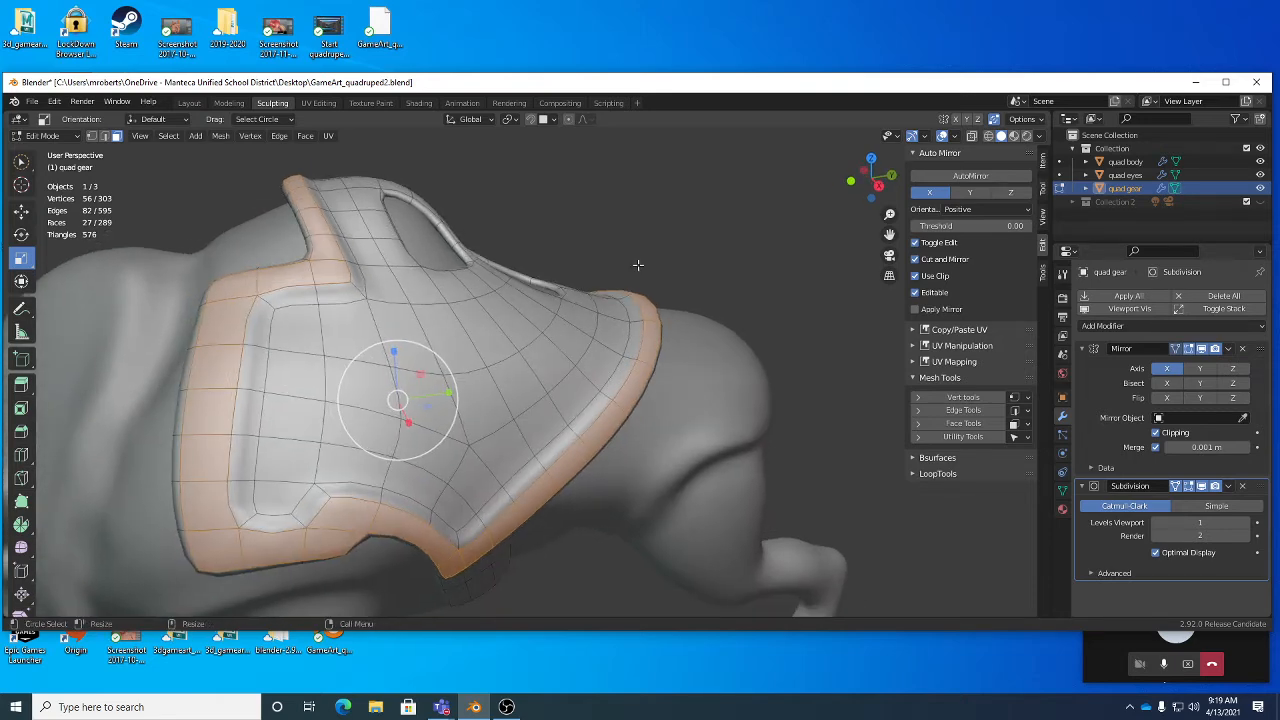
# Step: Inset the selected border faces of the gear by about 0.17 m with Inset Faces
pyautogui.hotkey('shift', 'space')
pyautogui.press('i')
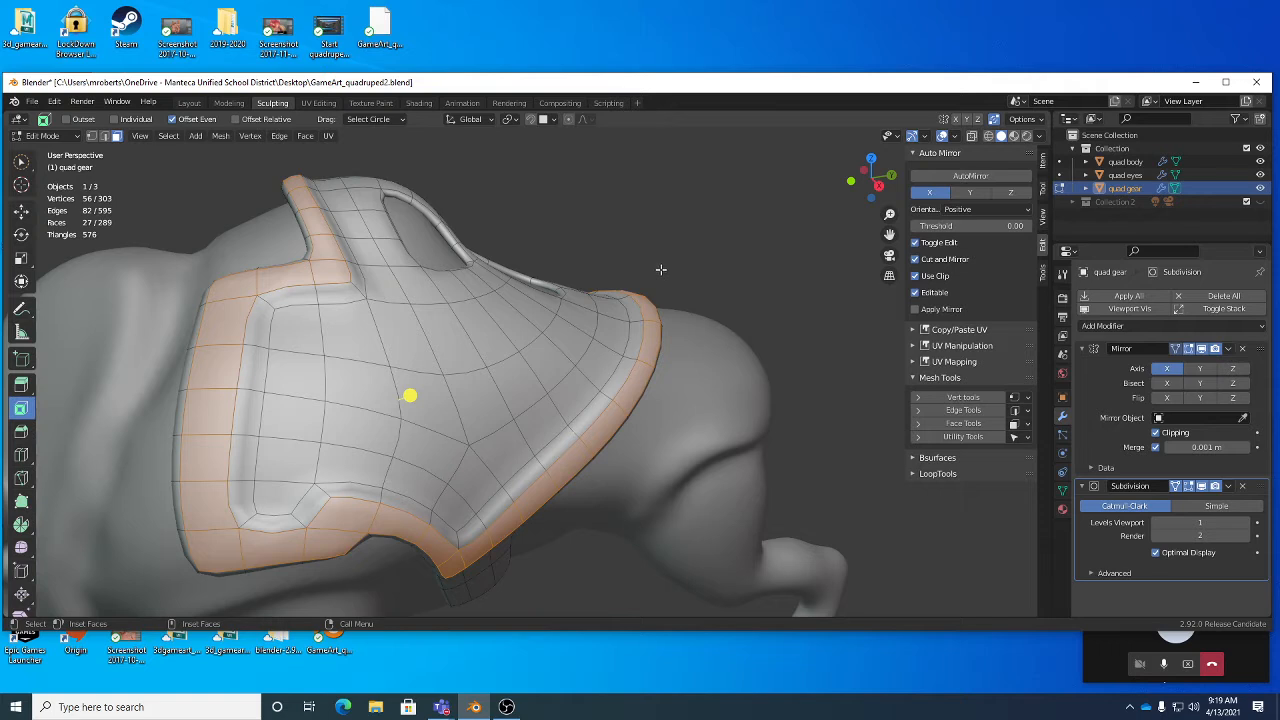
pyautogui.moveTo(660, 269)
pyautogui.mouseDown()
pyautogui.moveTo(643, 274)
pyautogui.moveTo(657, 274)
pyautogui.moveTo(651, 283)
pyautogui.mouseUp()
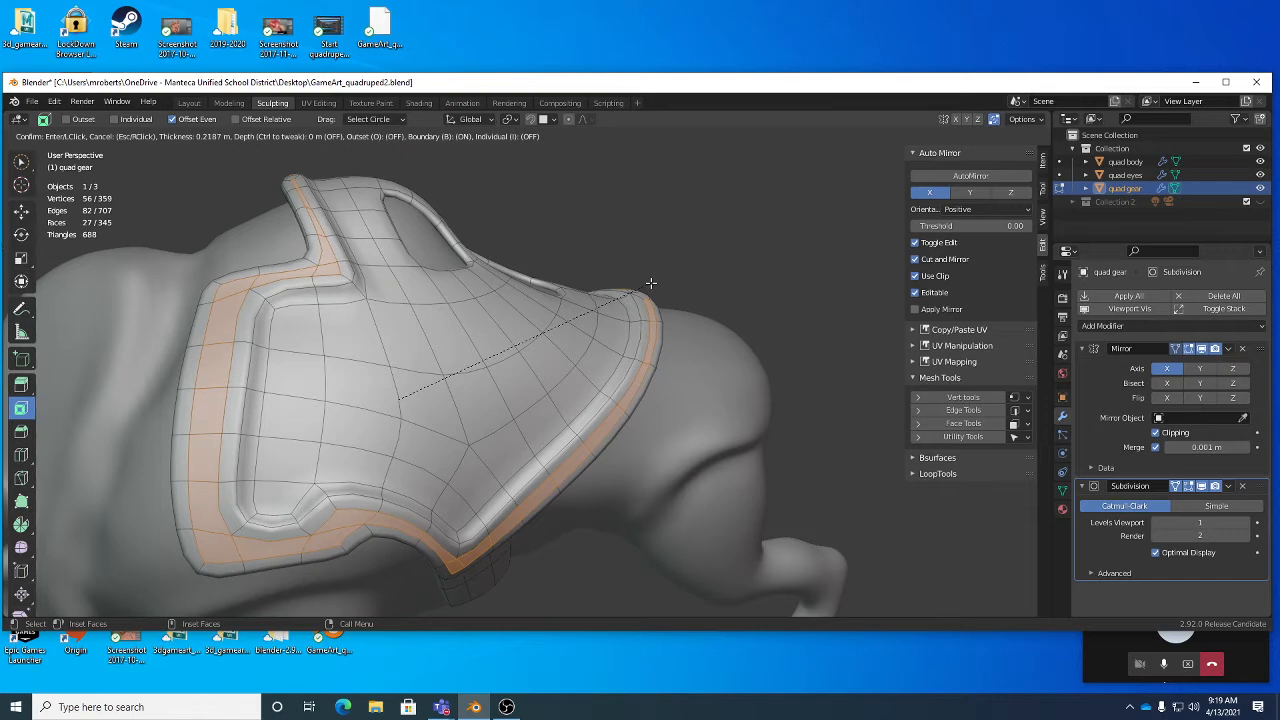
pyautogui.click(409, 396)
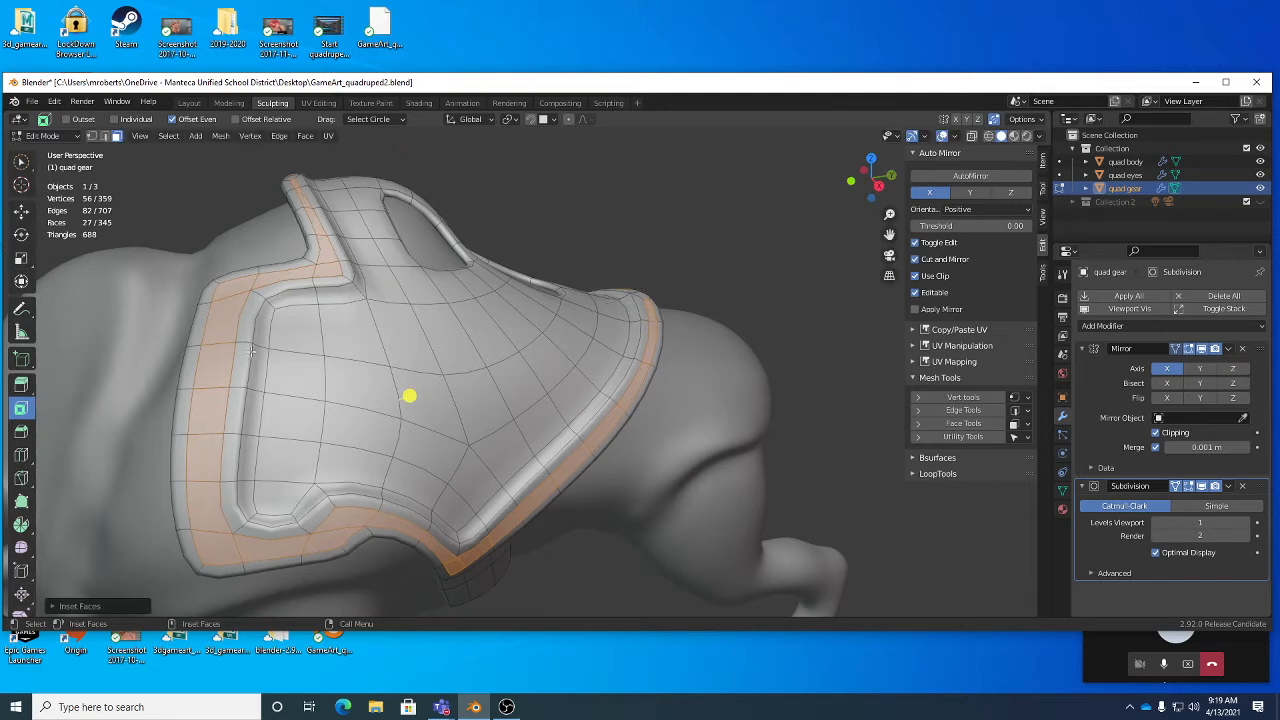
# Step: Disable the Boundary option of the inset so the faces along the mirror seam are not inset
pyautogui.moveTo(250, 352); pyautogui.dragTo(285, 316, button='middle')
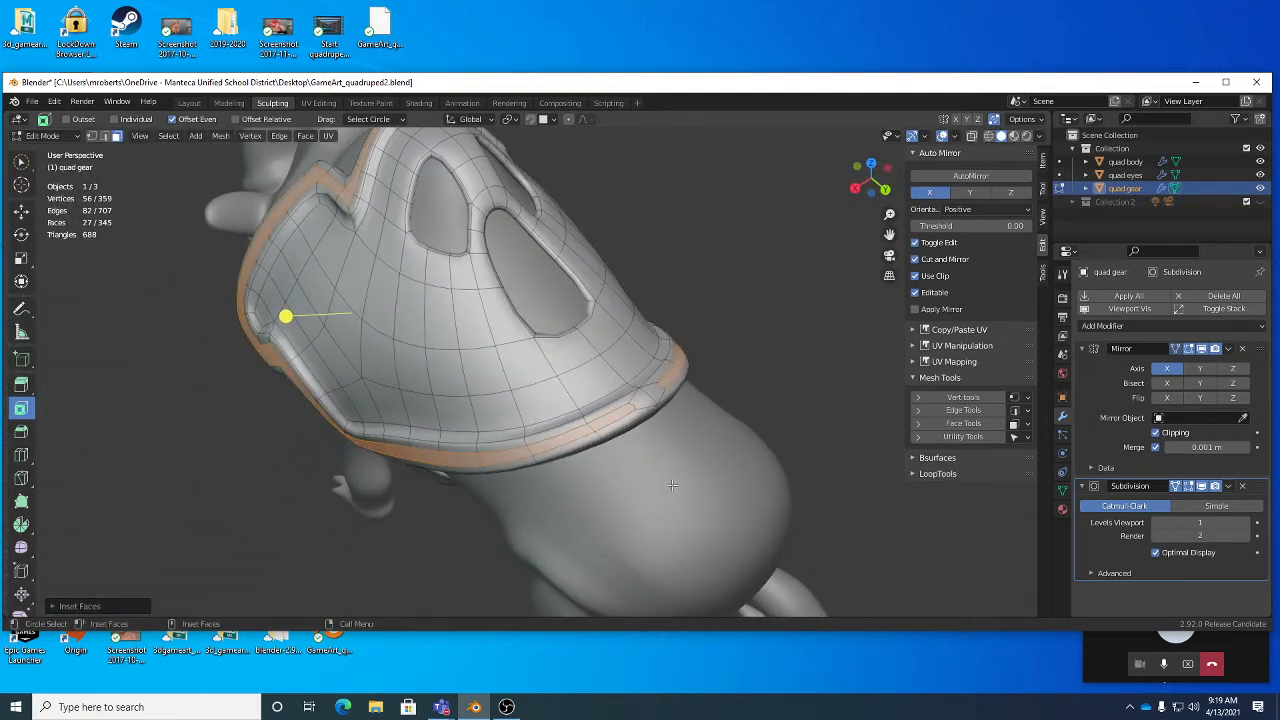
pyautogui.click(76, 606)
pyautogui.moveTo(358, 412); pyautogui.dragTo(400, 440, button='middle')
pyautogui.click(153, 472)
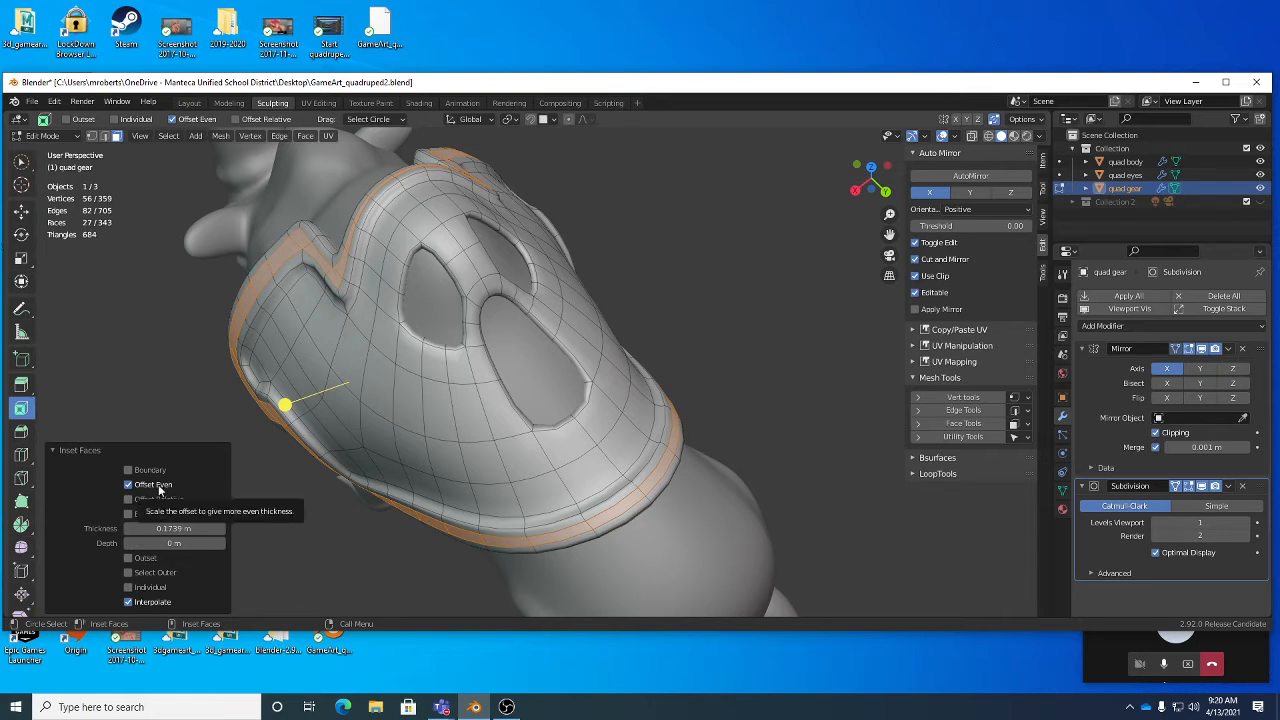
pyautogui.click(87, 452)
# Step: Try to add a loop cut around the inner wall of the gear's raised border and slide it
pyautogui.moveTo(560, 470); pyautogui.dragTo(669, 457, button='middle')
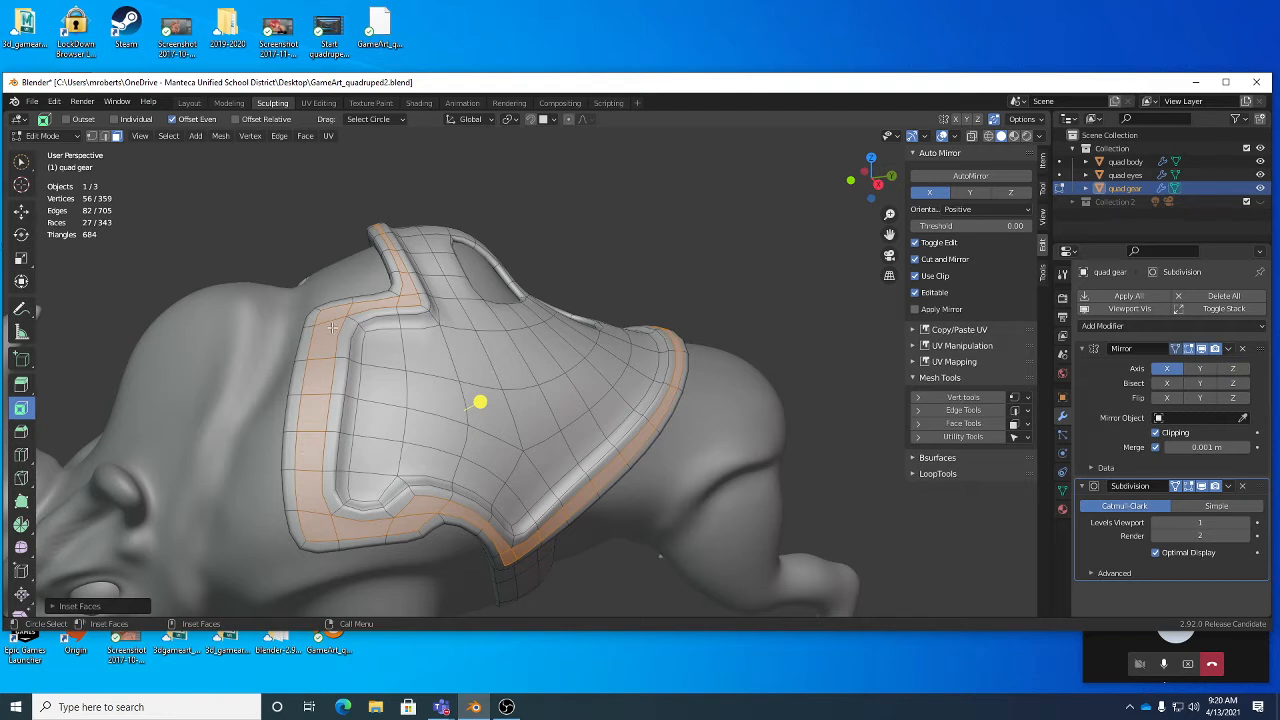
pyautogui.moveTo(570, 380); pyautogui.dragTo(595, 399, button='middle')
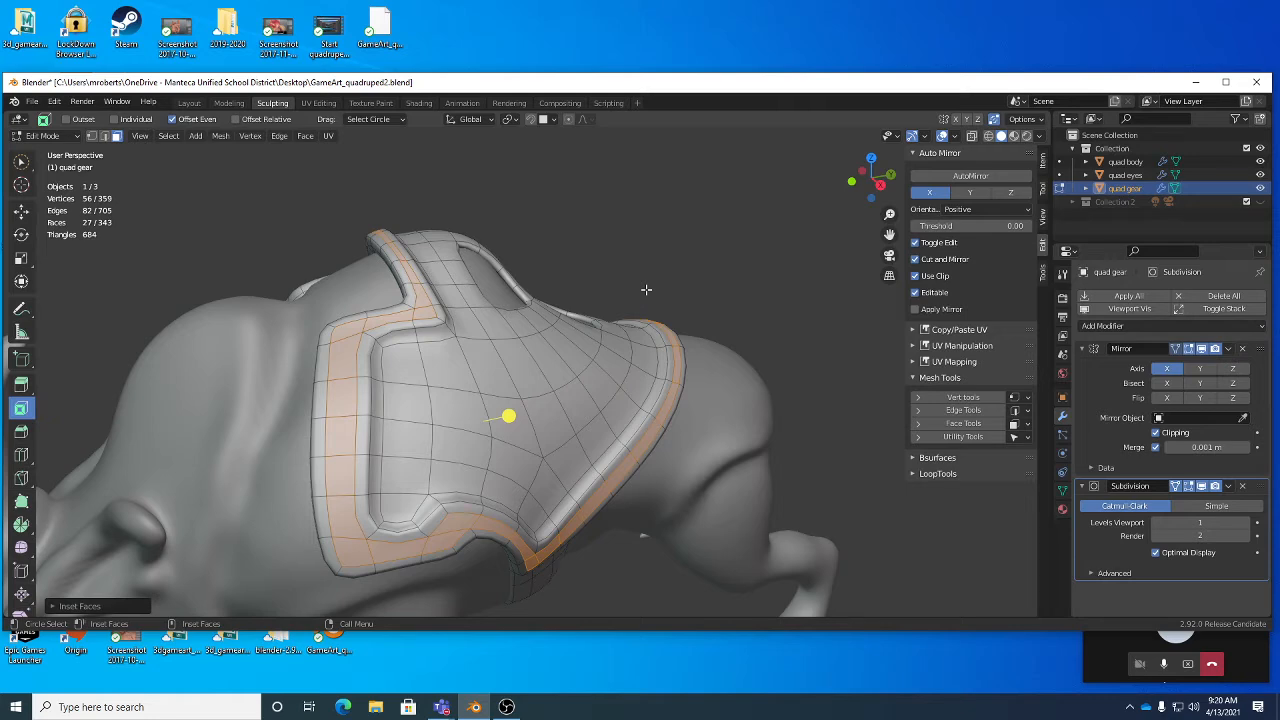
pyautogui.moveTo(556, 409); pyautogui.dragTo(605, 382, button='middle')
pyautogui.keyDown('alt'); pyautogui.moveTo(605, 382); pyautogui.dragTo(314, 374, button='right'); pyautogui.keyUp('alt')
pyautogui.keyDown('alt'); pyautogui.moveTo(314, 376); pyautogui.dragTo(330, 394, button='middle'); pyautogui.keyUp('alt')
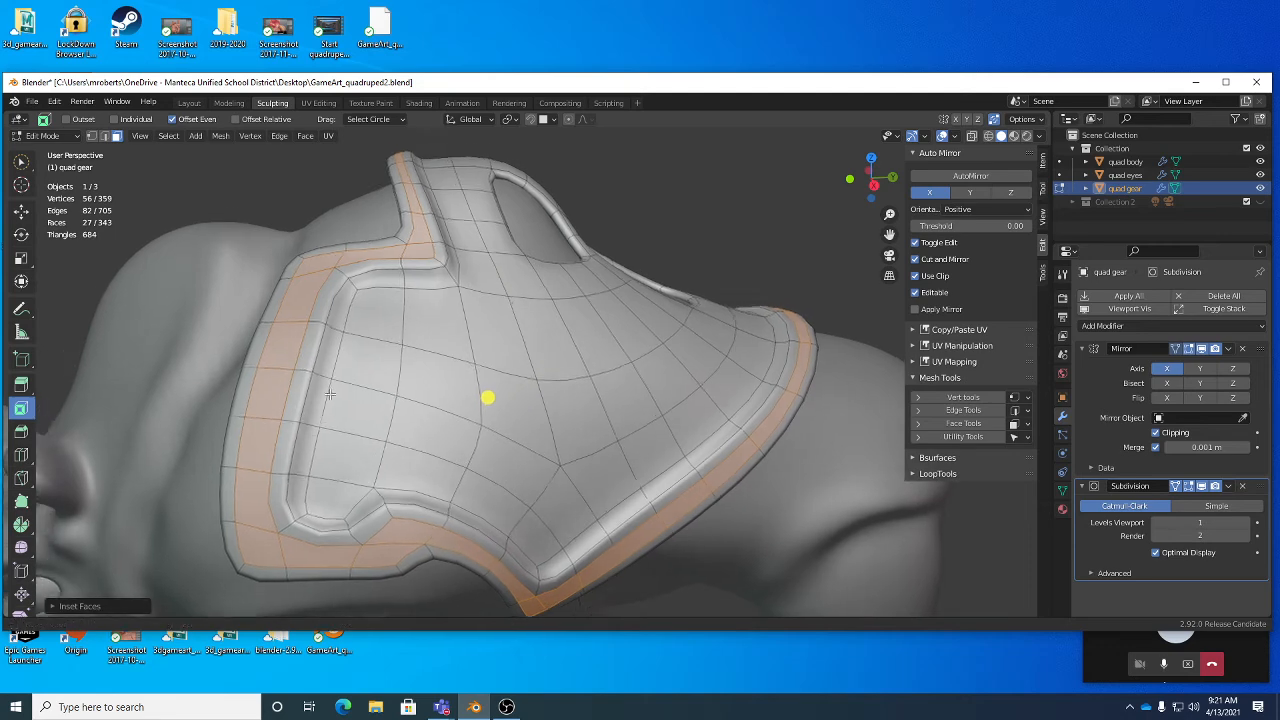
pyautogui.keyDown('alt'); pyautogui.moveTo(330, 394); pyautogui.dragTo(351, 410, button='right'); pyautogui.keyUp('alt')
pyautogui.hotkey('alt', 'c')
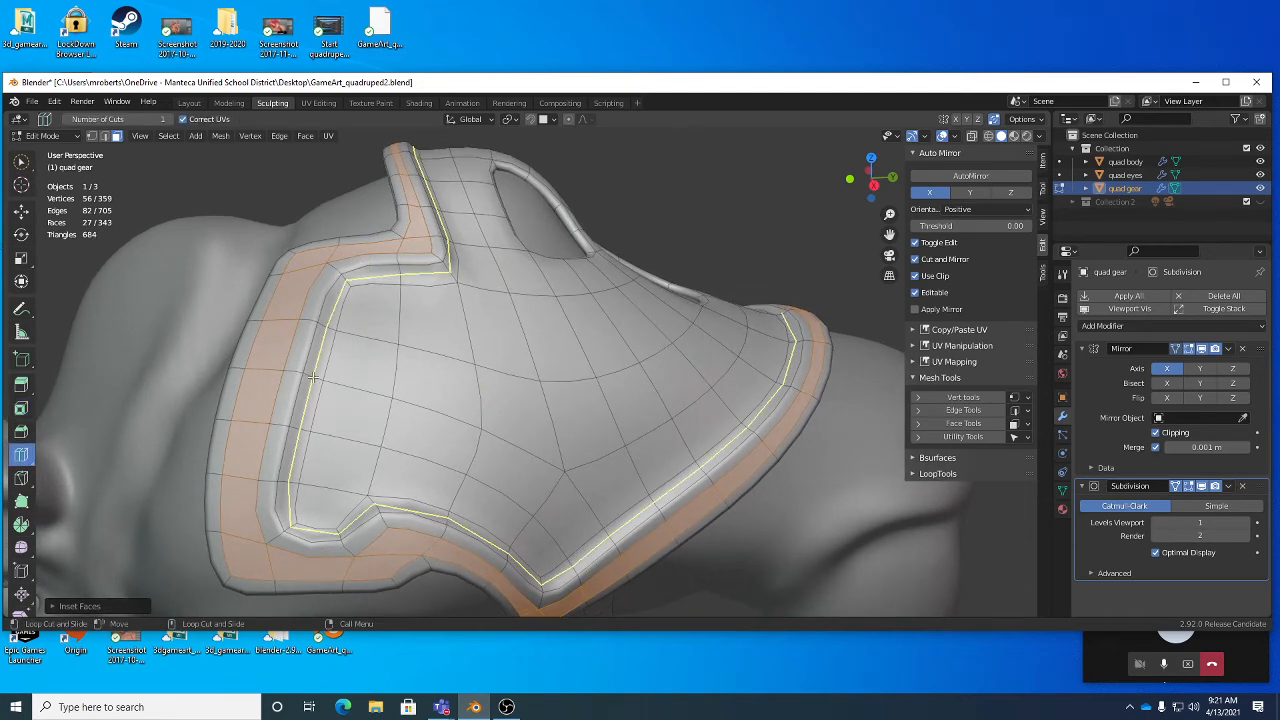
pyautogui.moveTo(313, 378); pyautogui.dragTo(380, 372)
# Step: Try another loop cut along the border's inner wall near the upper front corner, and undo it
pyautogui.keyDown('alt'); pyautogui.moveTo(380, 372); pyautogui.dragTo(188, 398, button='right'); pyautogui.keyUp('alt')
pyautogui.keyDown('alt'); pyautogui.moveTo(188, 398); pyautogui.dragTo(331, 413, button='middle'); pyautogui.keyUp('alt')
pyautogui.keyDown('alt'); pyautogui.moveTo(331, 413); pyautogui.dragTo(298, 392, button='right'); pyautogui.keyUp('alt')
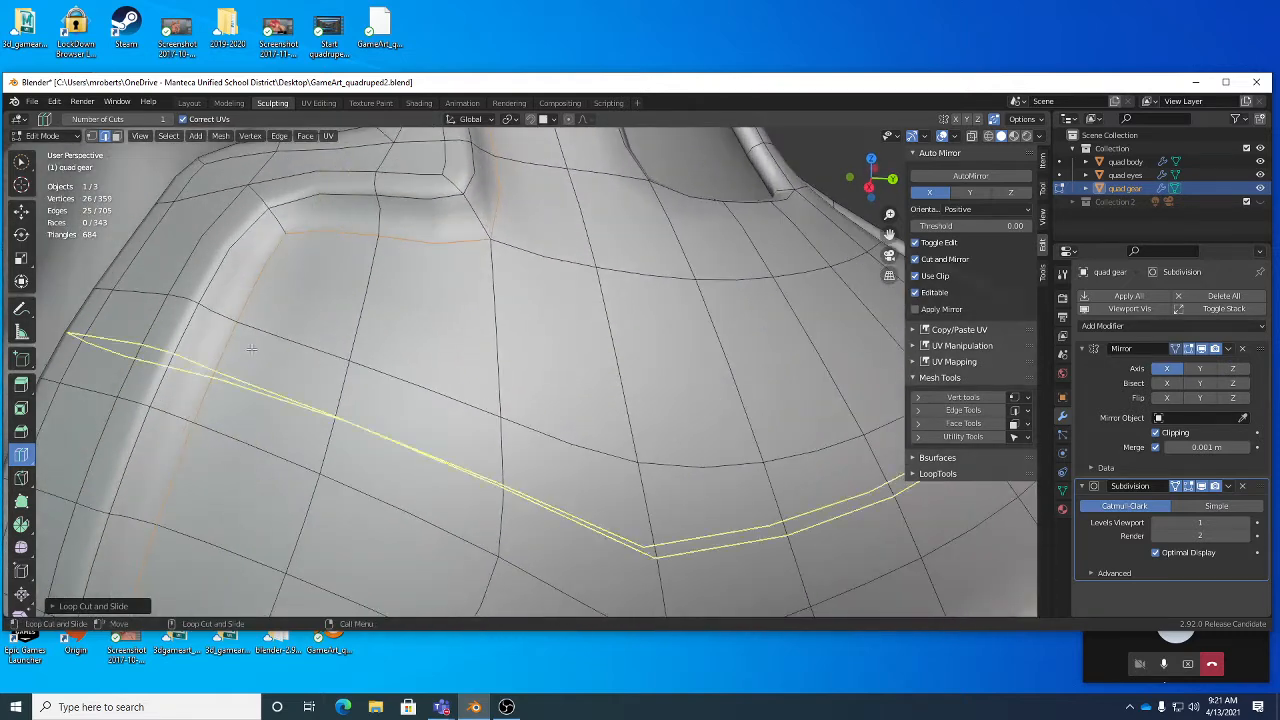
pyautogui.moveTo(211, 308); pyautogui.dragTo(221, 315)
pyautogui.hotkey('ctrl', 'z')
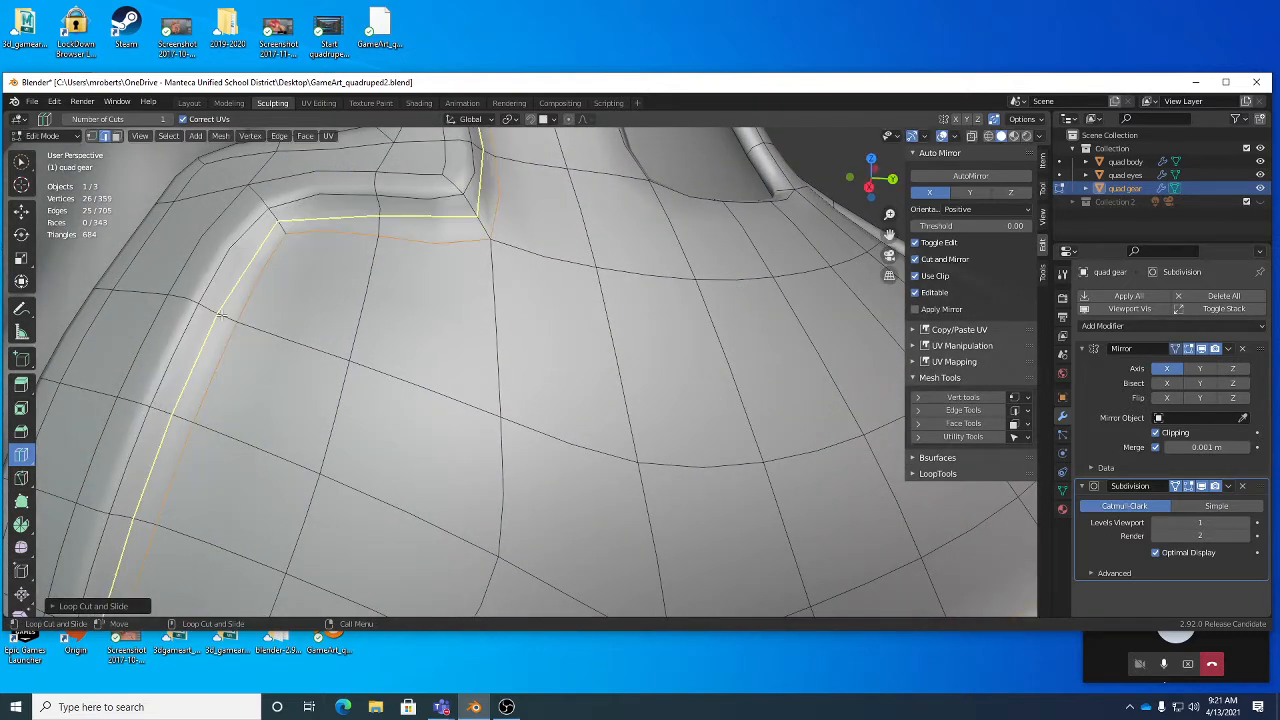
# Step: Expand the Loop Cut and Slide settings and try a cut along the border's inner wall with a factor of about 0.53
pyautogui.click(97, 607)
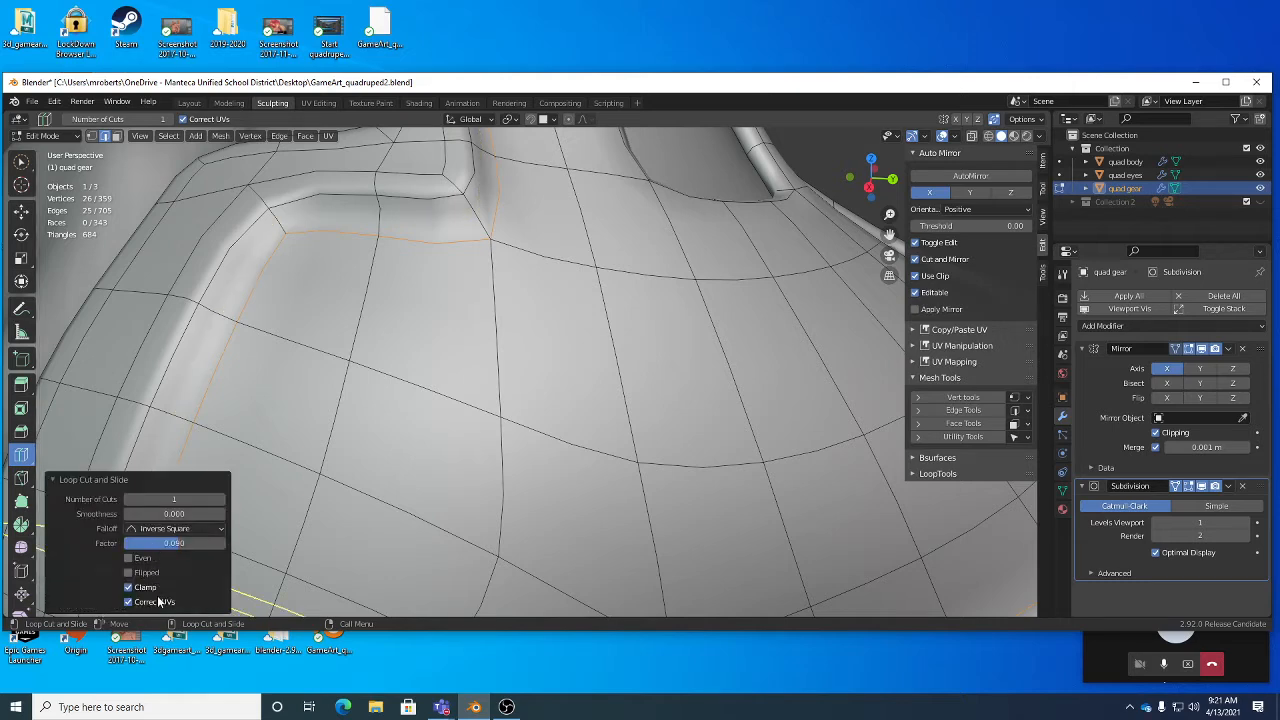
pyautogui.moveTo(430, 330); pyautogui.dragTo(480, 260, button='middle')
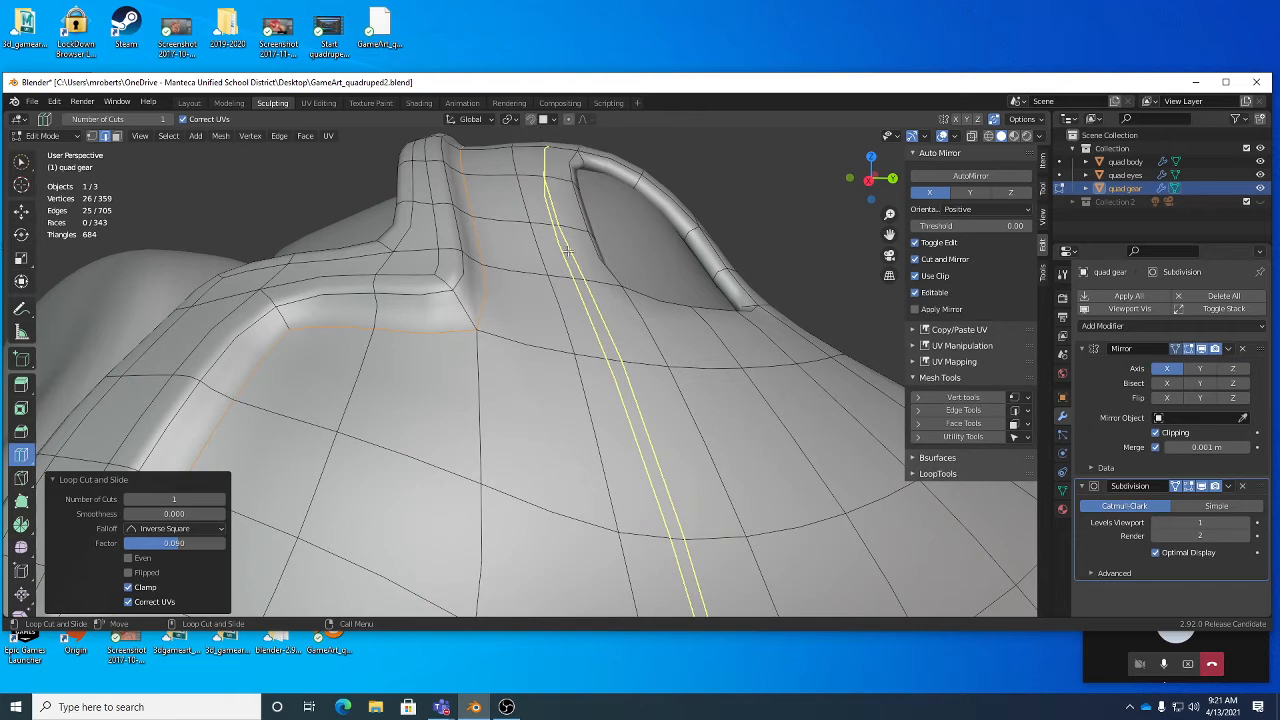
pyautogui.moveTo(568, 250); pyautogui.dragTo(410, 270, button='middle')
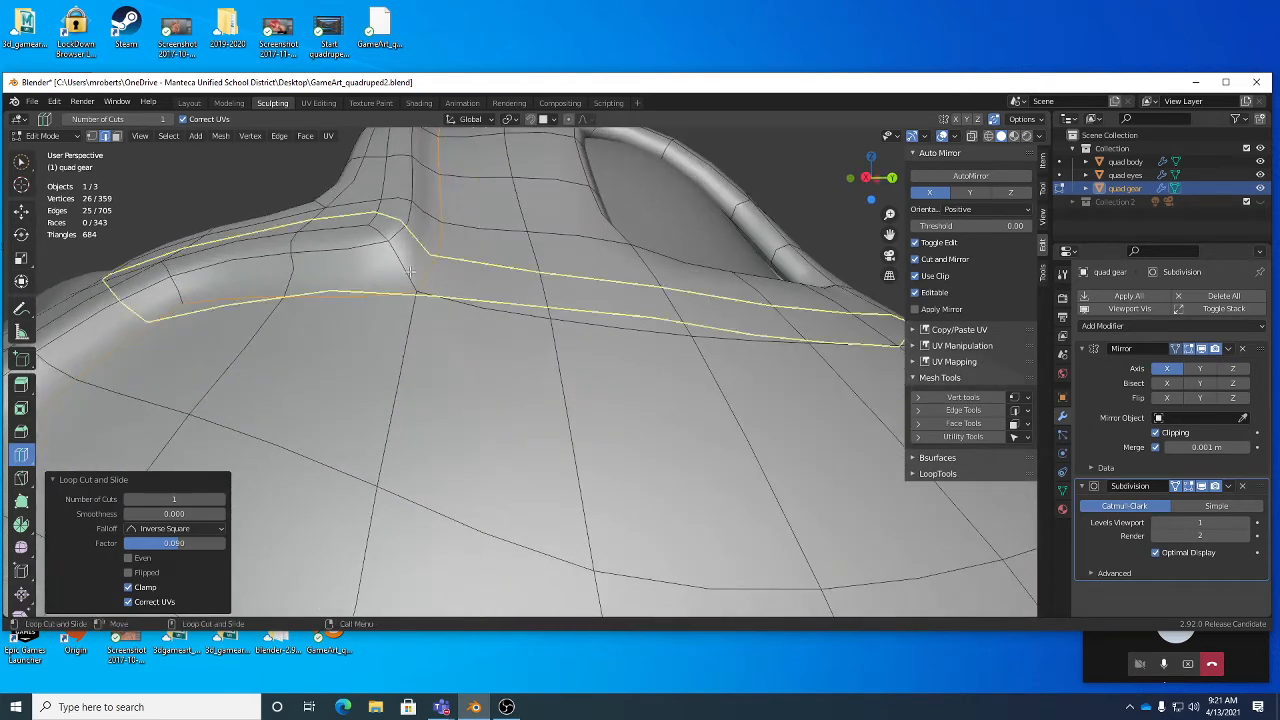
pyautogui.moveTo(405, 270); pyautogui.dragTo(399, 270)
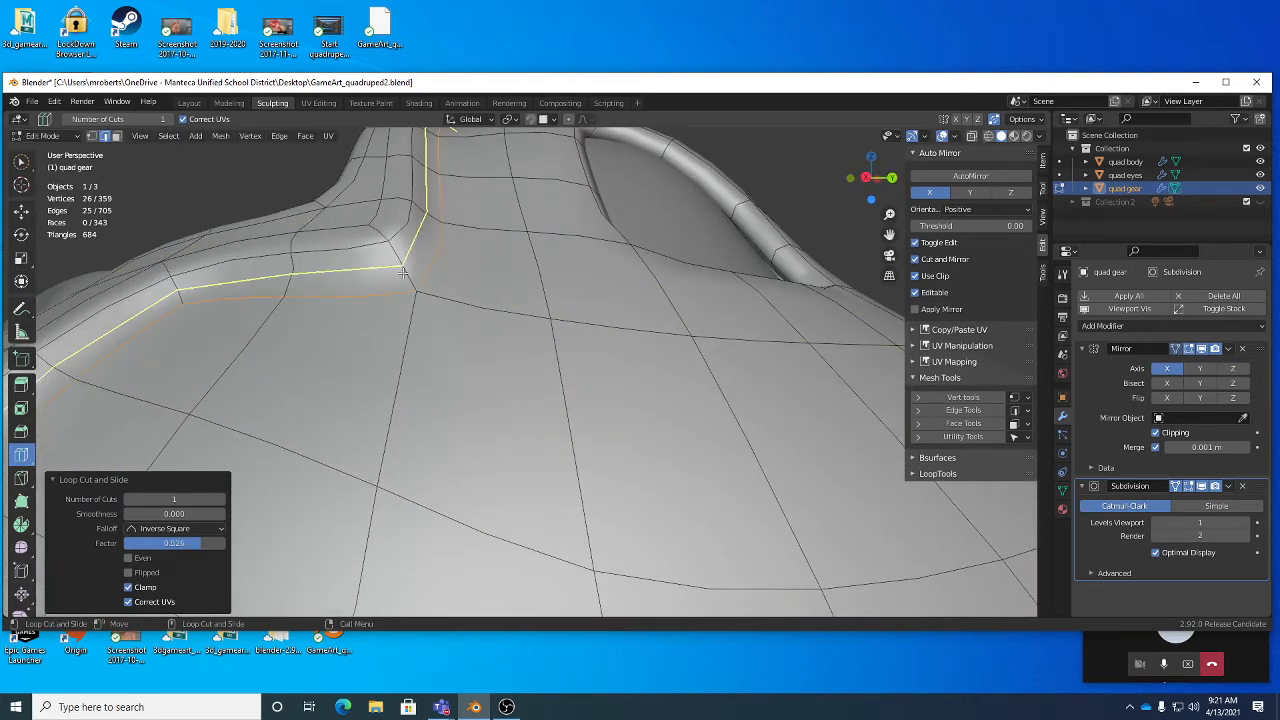
# Step: Clear the edge selection and retry the loop cut along the border's inner wall with a factor of about 0.35
pyautogui.press('w')
pyautogui.click(754, 171)
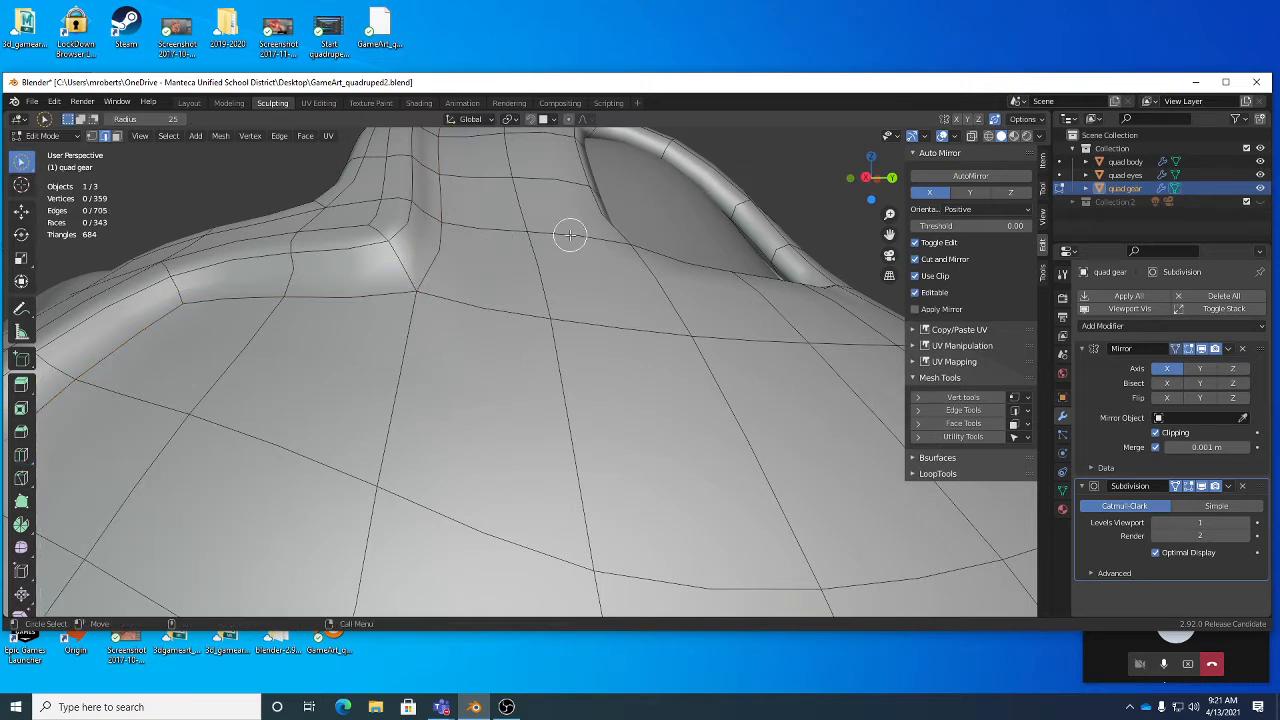
pyautogui.hotkey('alt', 'c')
pyautogui.moveTo(406, 263); pyautogui.dragTo(409, 268)
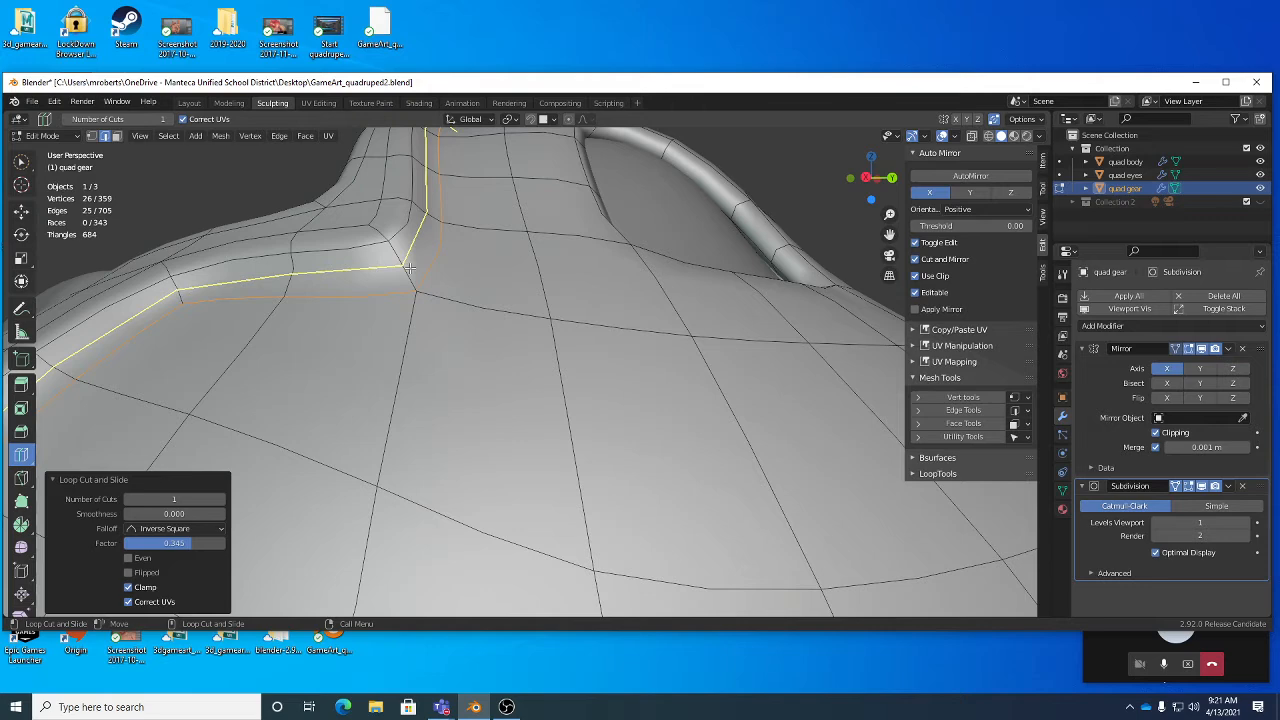
# Step: Try loop cuts along the lower curved part of the border's inner wall, cancelling the slide
pyautogui.moveTo(409, 268); pyautogui.dragTo(492, 480, button='middle')
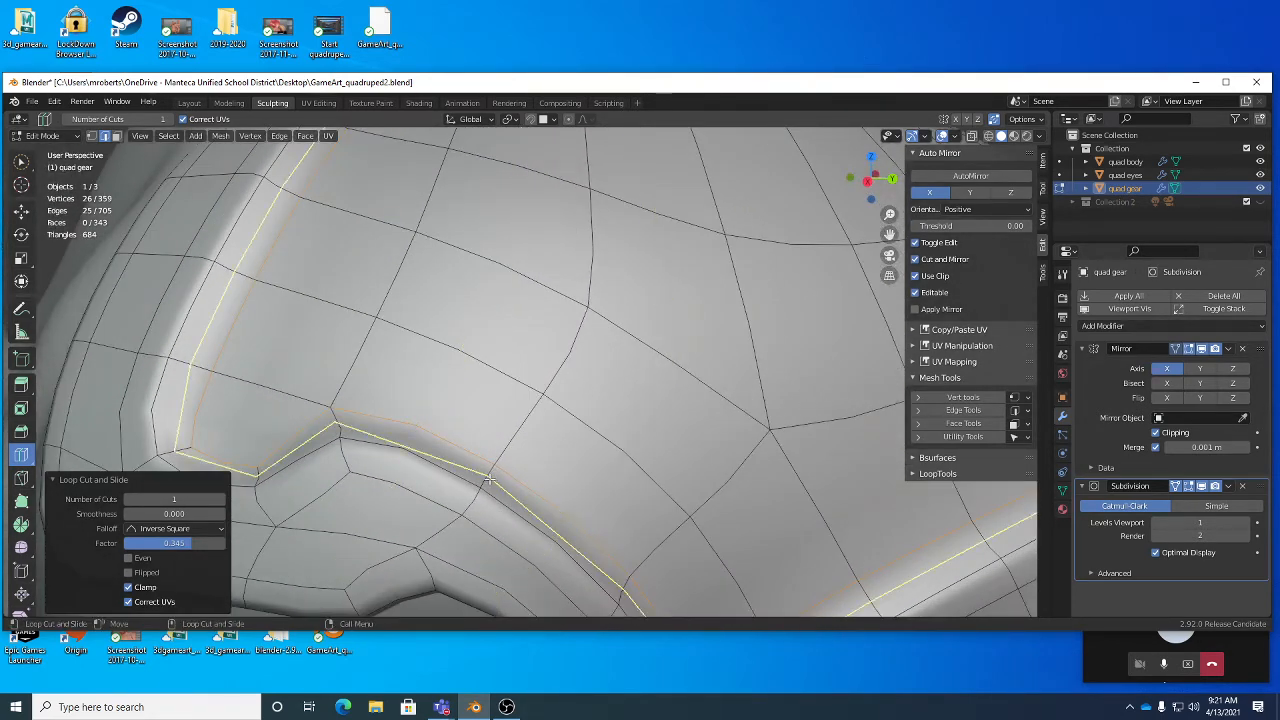
pyautogui.moveTo(489, 480); pyautogui.dragTo(491, 474)
pyautogui.rightClick(491, 474)
pyautogui.click(490, 474)
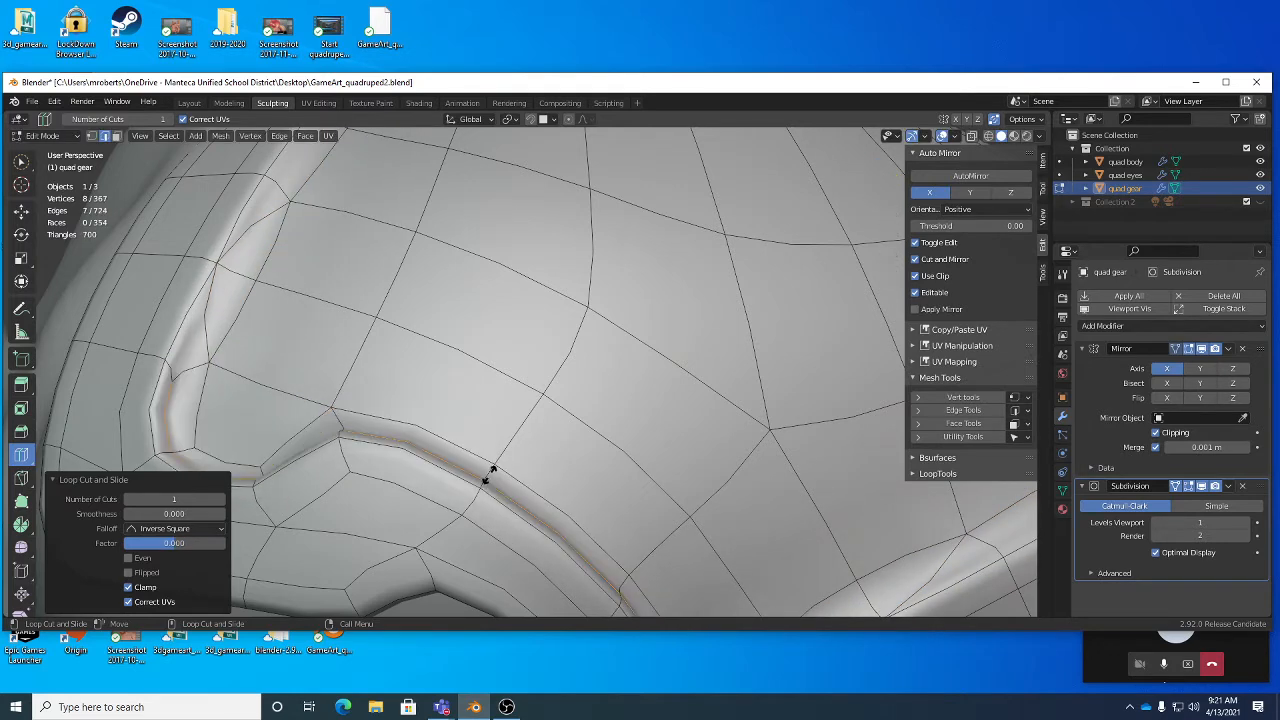
pyautogui.rightClick(490, 474)
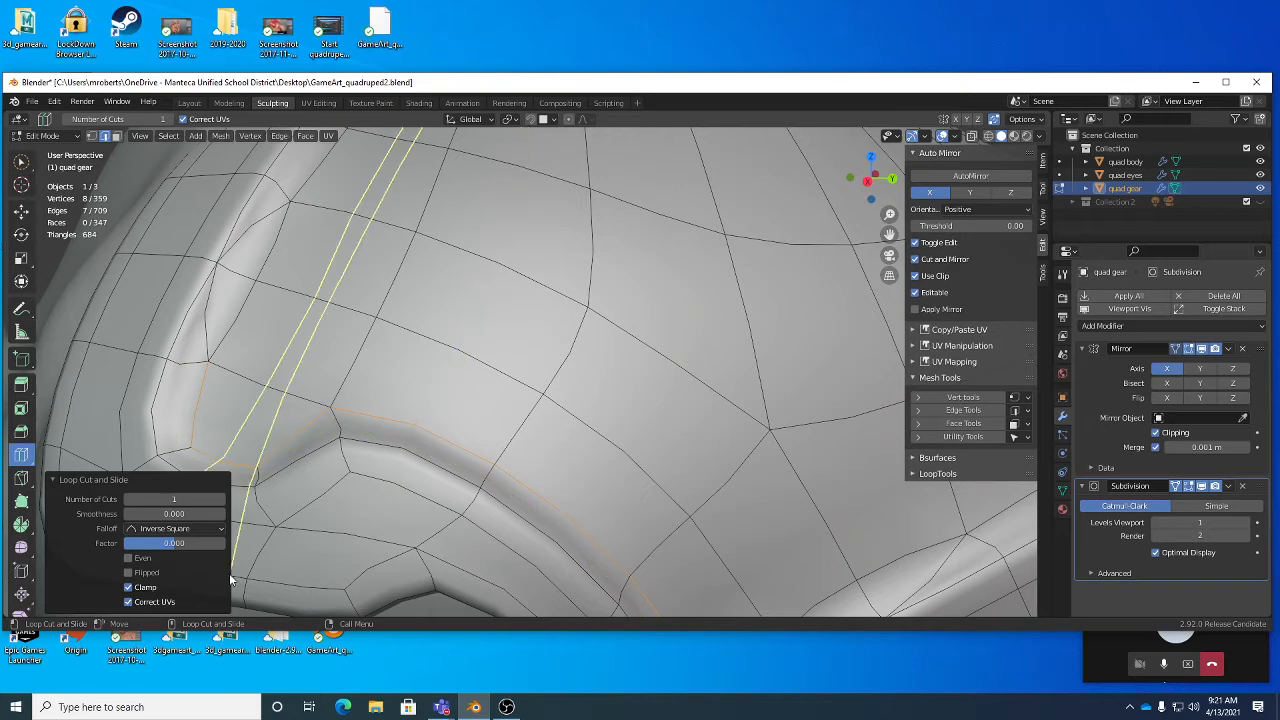
# Step: Turn off Clamp for the loop cut, retry the cut on the lower curve with a factor of about 0.3, and undo it
pyautogui.click(152, 588)
pyautogui.moveTo(490, 440); pyautogui.dragTo(510, 390, button='middle')
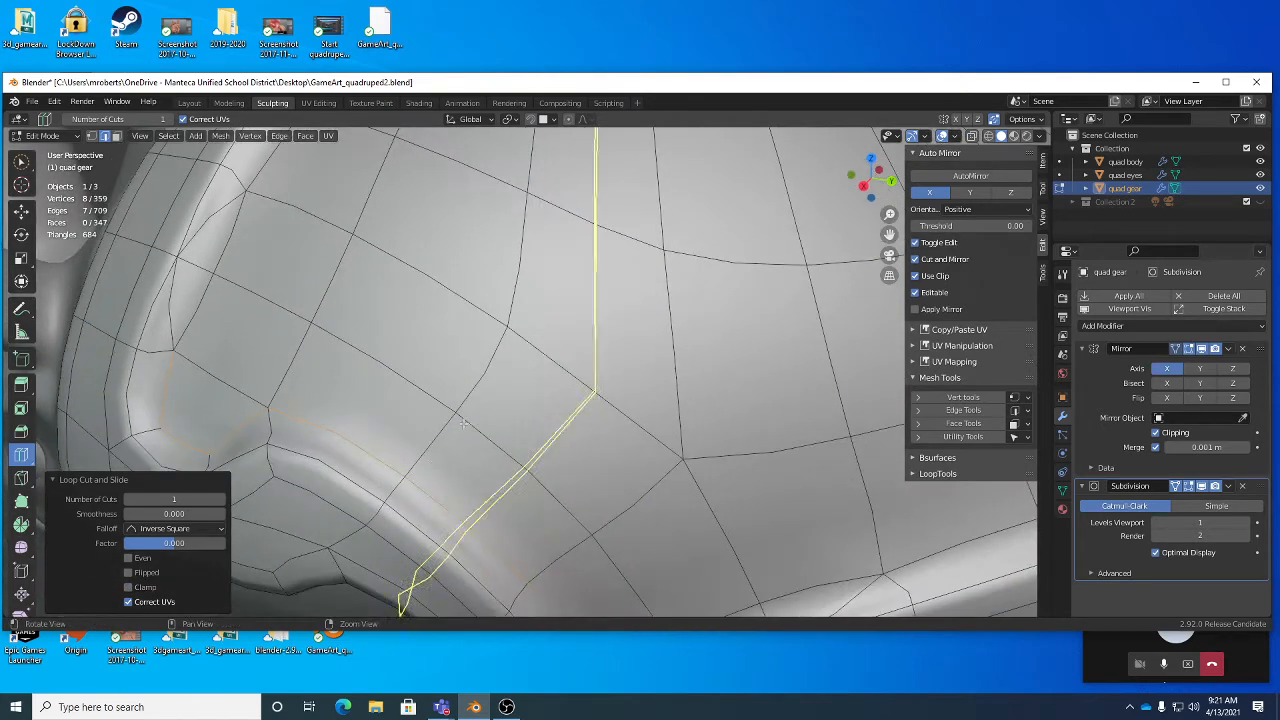
pyautogui.moveTo(394, 482); pyautogui.dragTo(404, 476)
pyautogui.hotkey('ctrl', 'z')
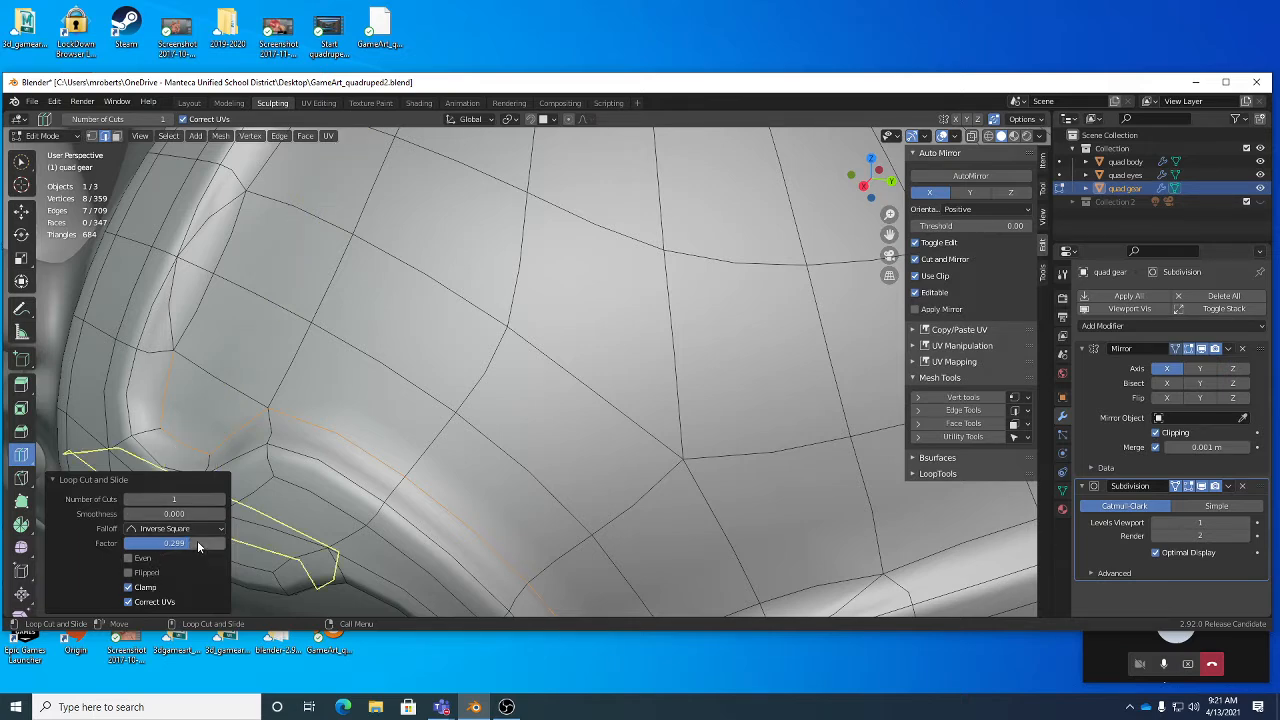
# Step: Undo the remaining loop cut attempts on the border's lower curve and deselect all edges
pyautogui.scroll(-2, 547, 400)
pyautogui.moveTo(547, 400); pyautogui.dragTo(588, 438, button='middle')
pyautogui.scroll(2, 588, 438)
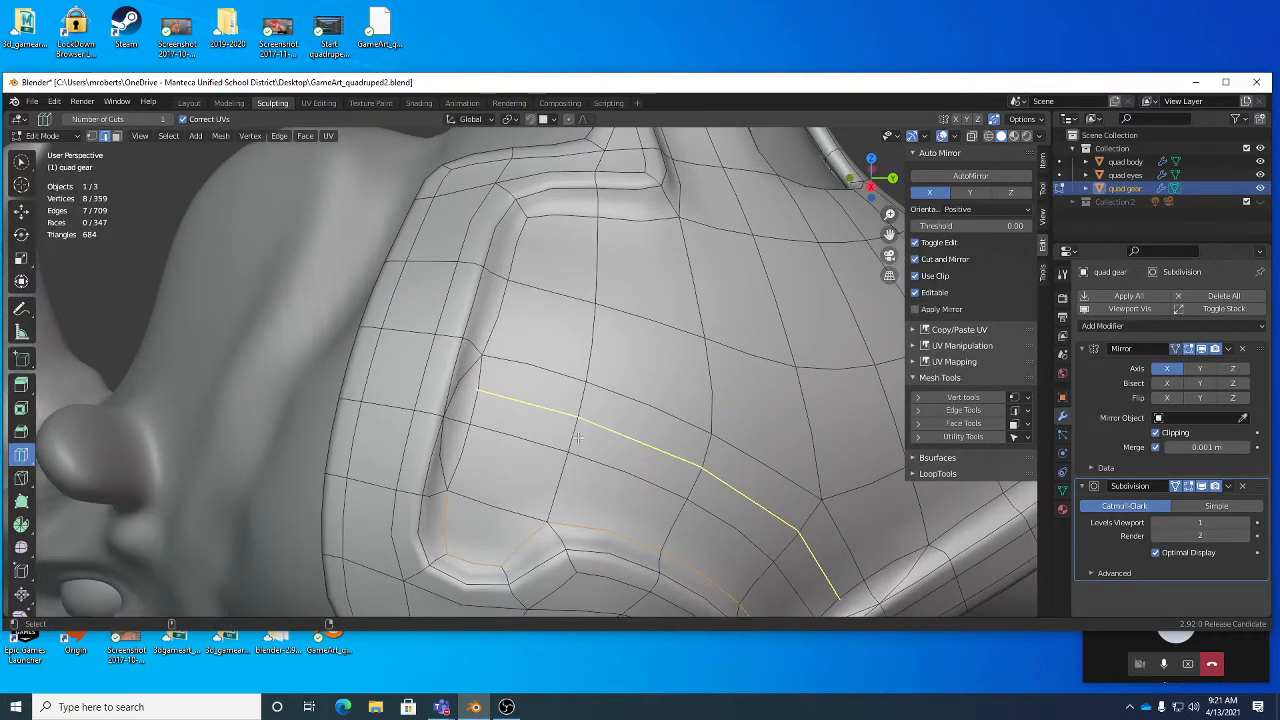
pyautogui.keyDown('alt'); pyautogui.click(476, 404); pyautogui.keyUp('alt')
pyautogui.hotkey('ctrl', 'z')
pyautogui.moveTo(512, 402); pyautogui.dragTo(670, 294, button='middle')
pyautogui.scroll(-1, 498, 398)
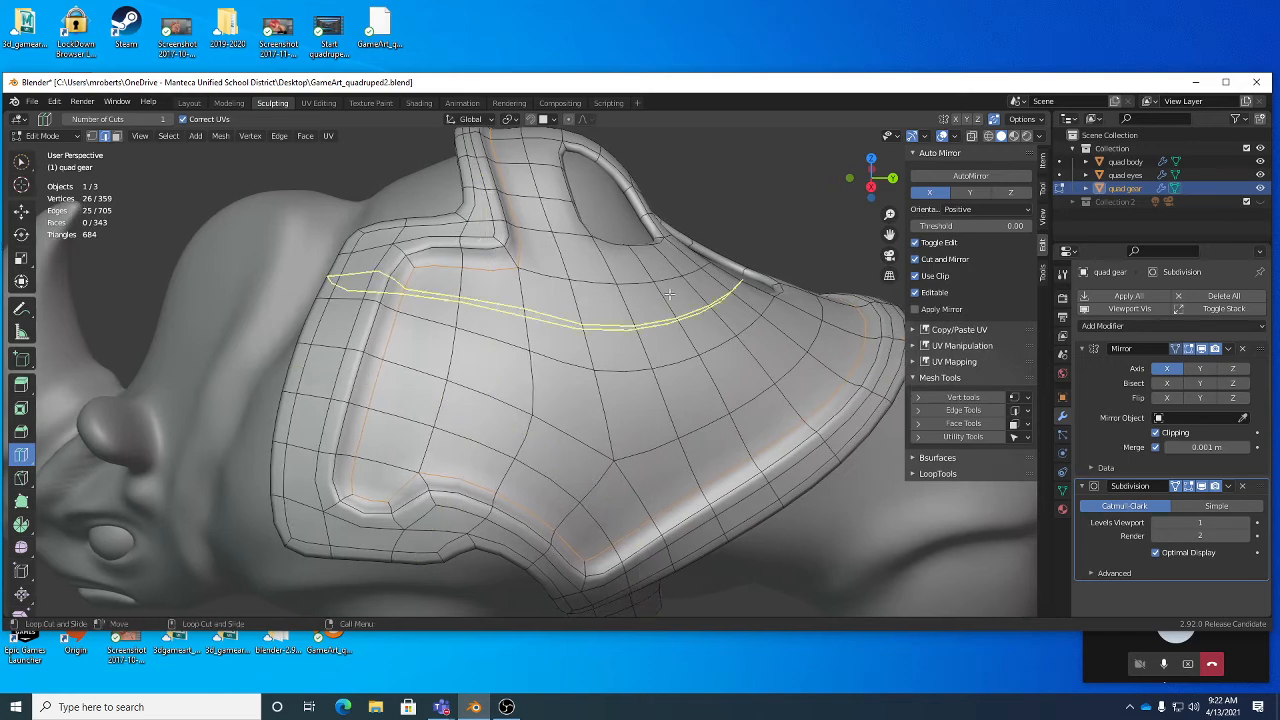
pyautogui.press('w')
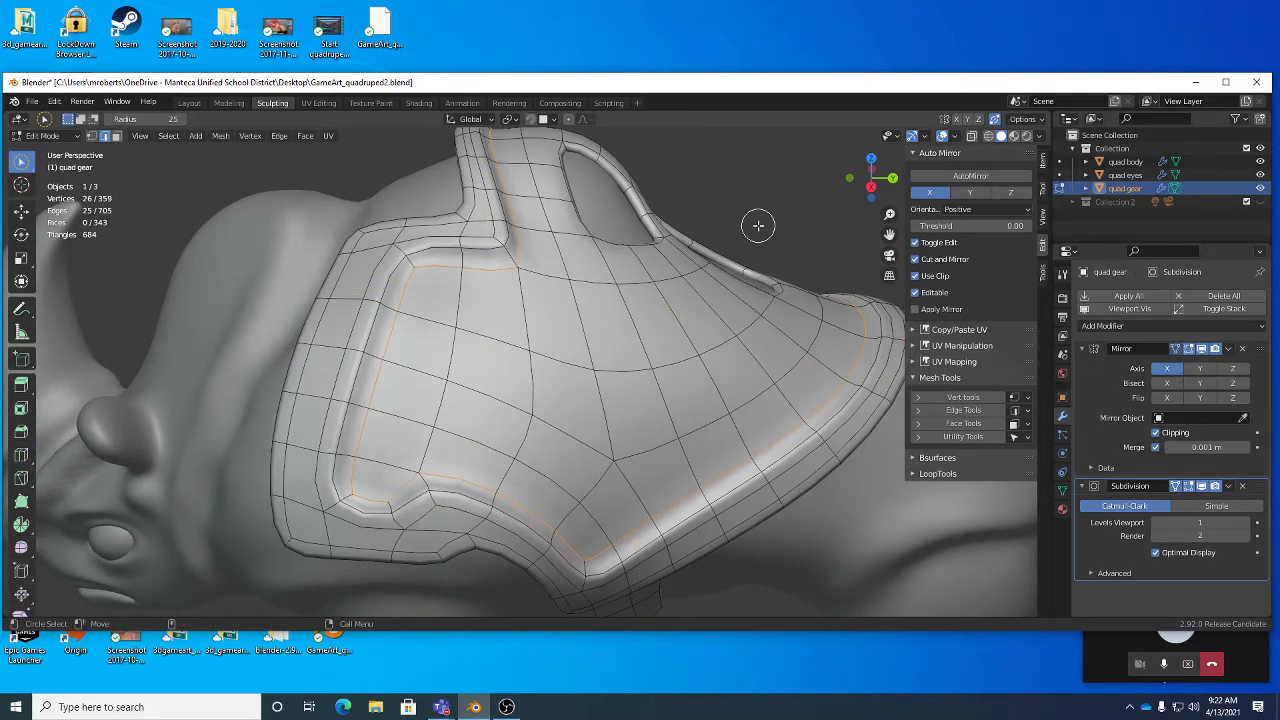
pyautogui.hotkey('alt', 'a')
# Step: Examine the raised border from several angles and compare the wireframe with the Subdivision modifier's on-cage display off and on
pyautogui.moveTo(748, 229); pyautogui.dragTo(551, 316, button='middle')
pyautogui.scroll(1, 551, 316)
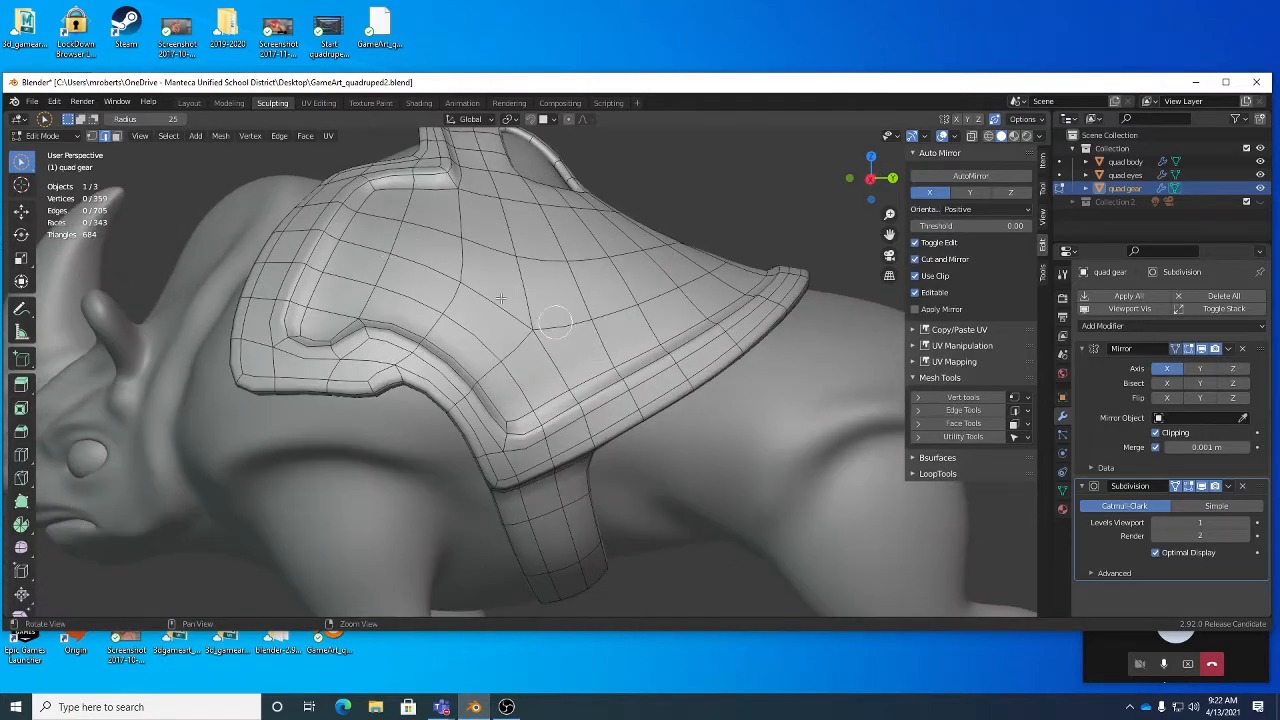
pyautogui.moveTo(384, 246); pyautogui.dragTo(427, 262, button='middle')
pyautogui.scroll(3, 541, 336)
pyautogui.scroll(-4, 563, 317)
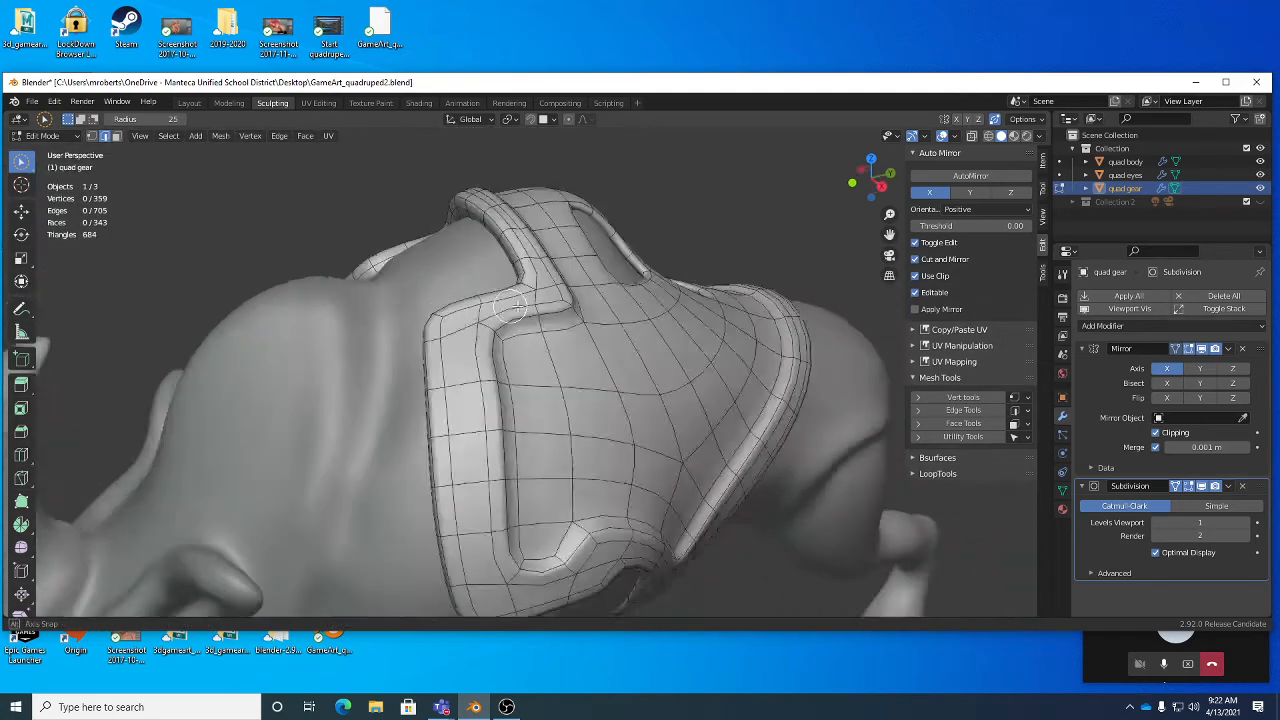
pyautogui.moveTo(563, 317); pyautogui.dragTo(470, 320, button='middle')
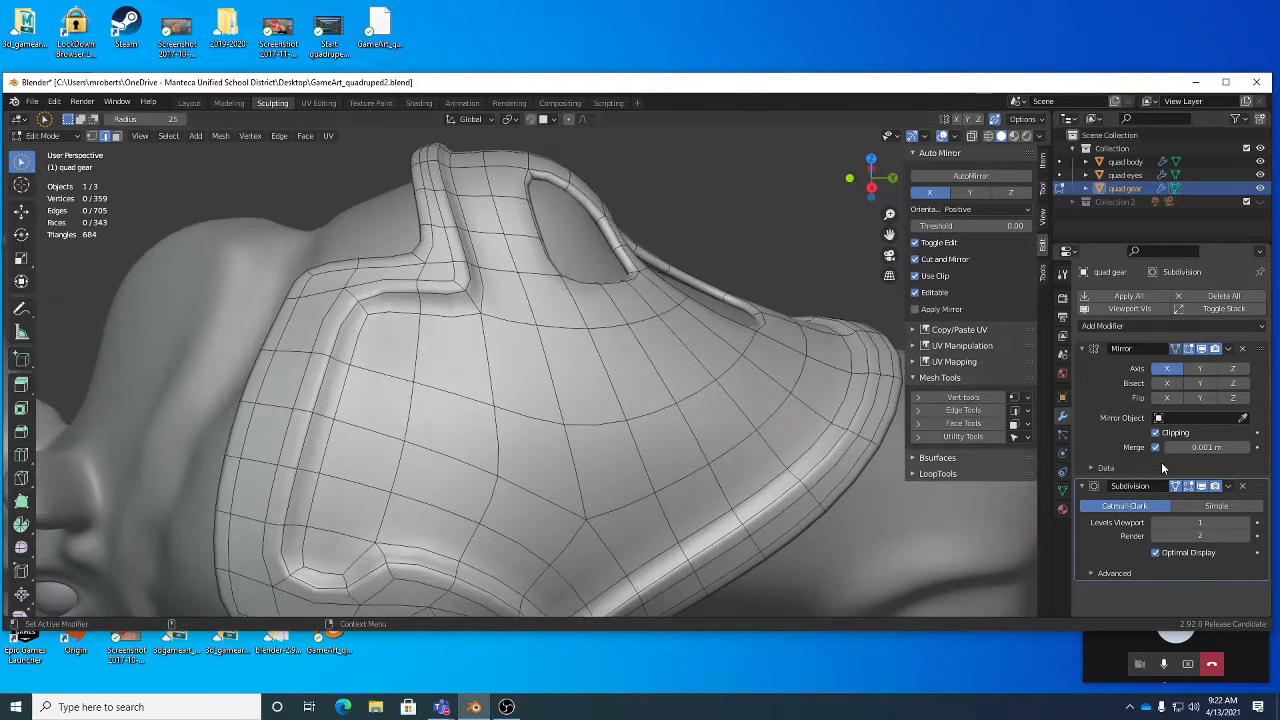
pyautogui.click(1175, 487)
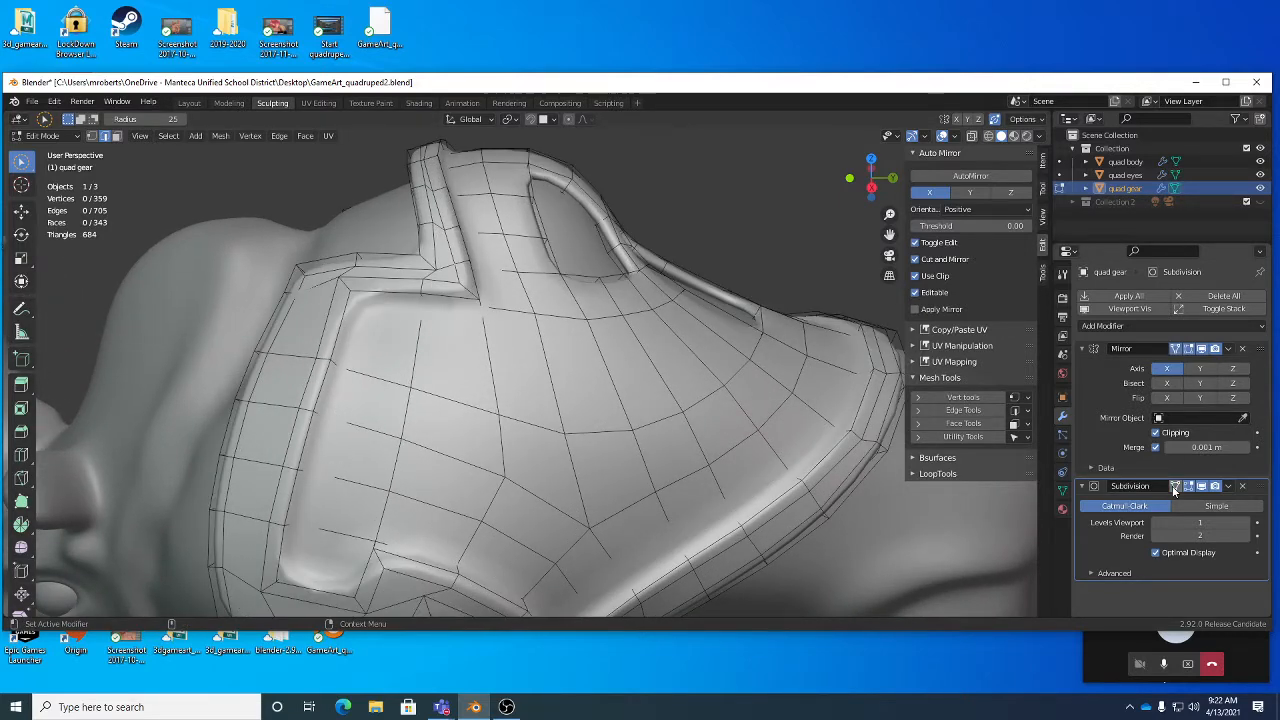
pyautogui.click(1175, 487)
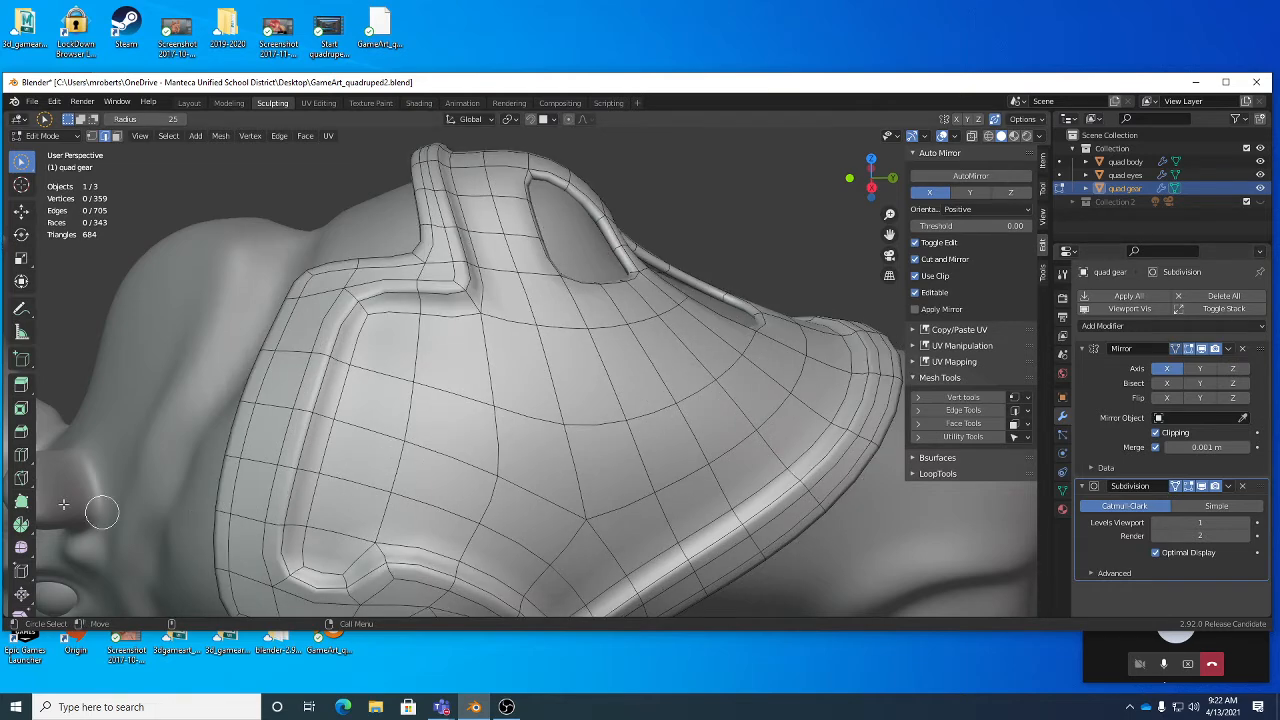
# Step: Try the Loop Cut tool again around the border's inner wall with a factor of about 0.22, and clear the selection
pyautogui.click(24, 456)
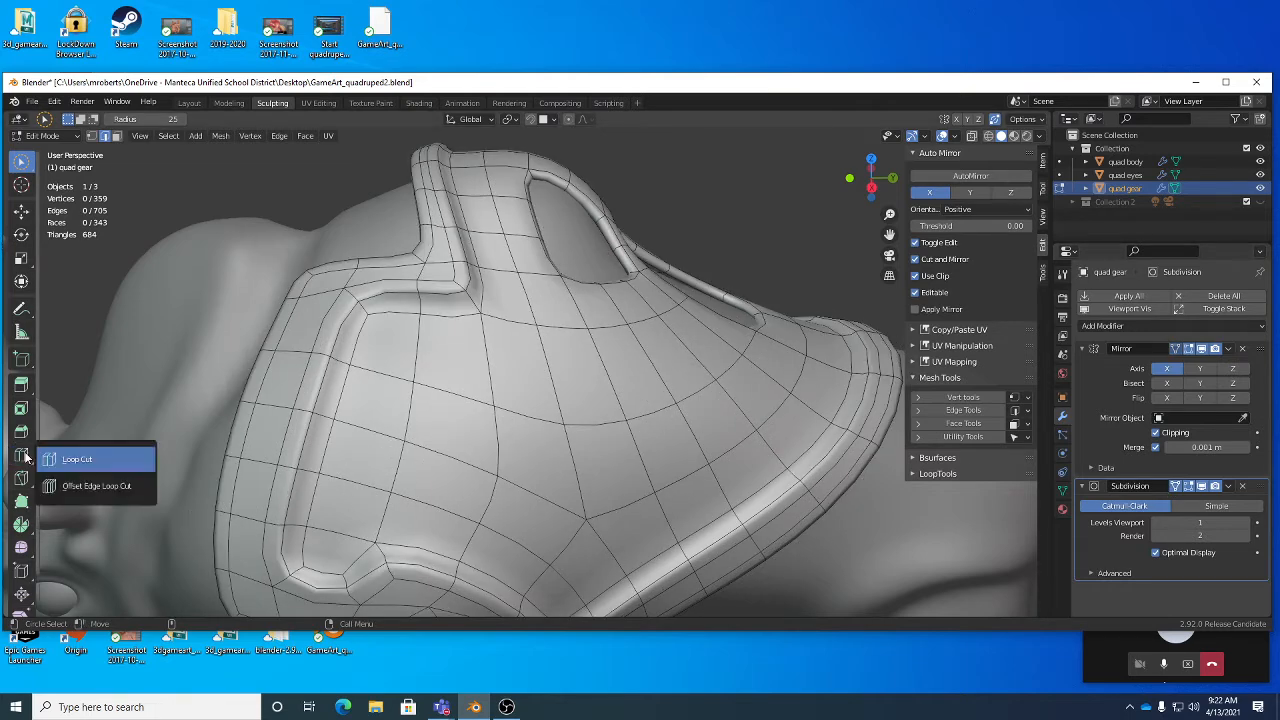
pyautogui.click(70, 459)
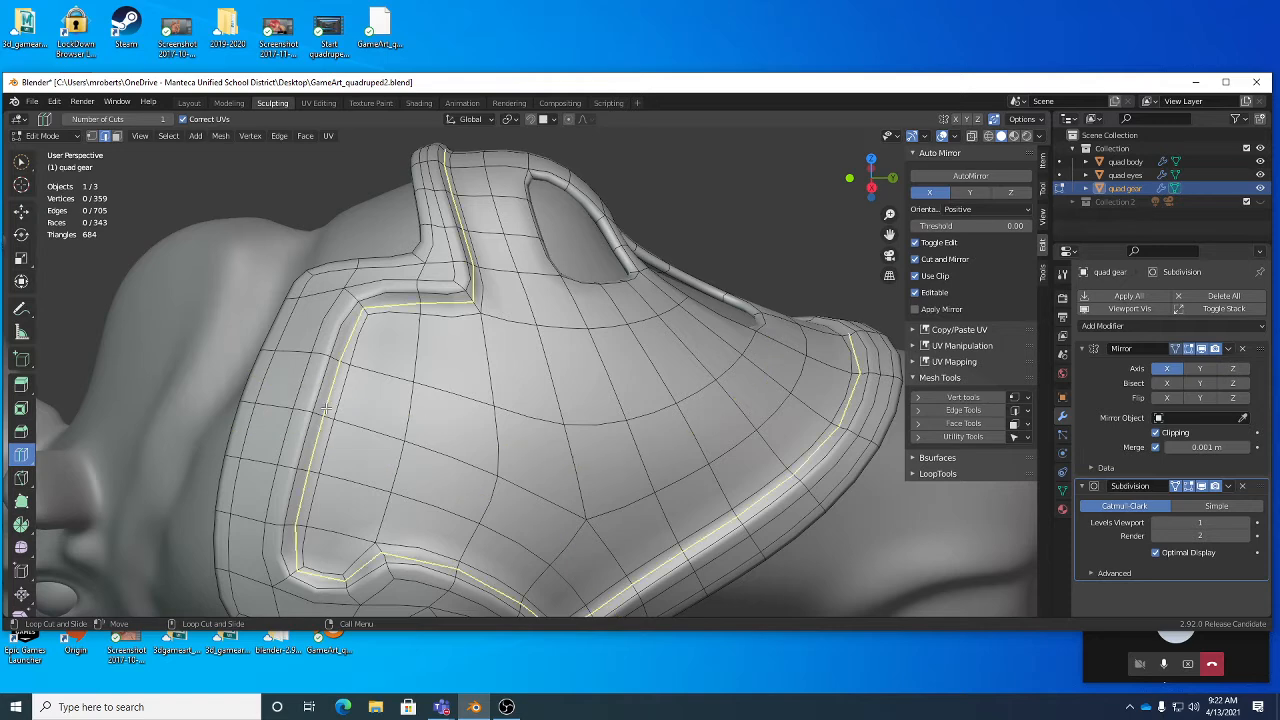
pyautogui.click(322, 413)
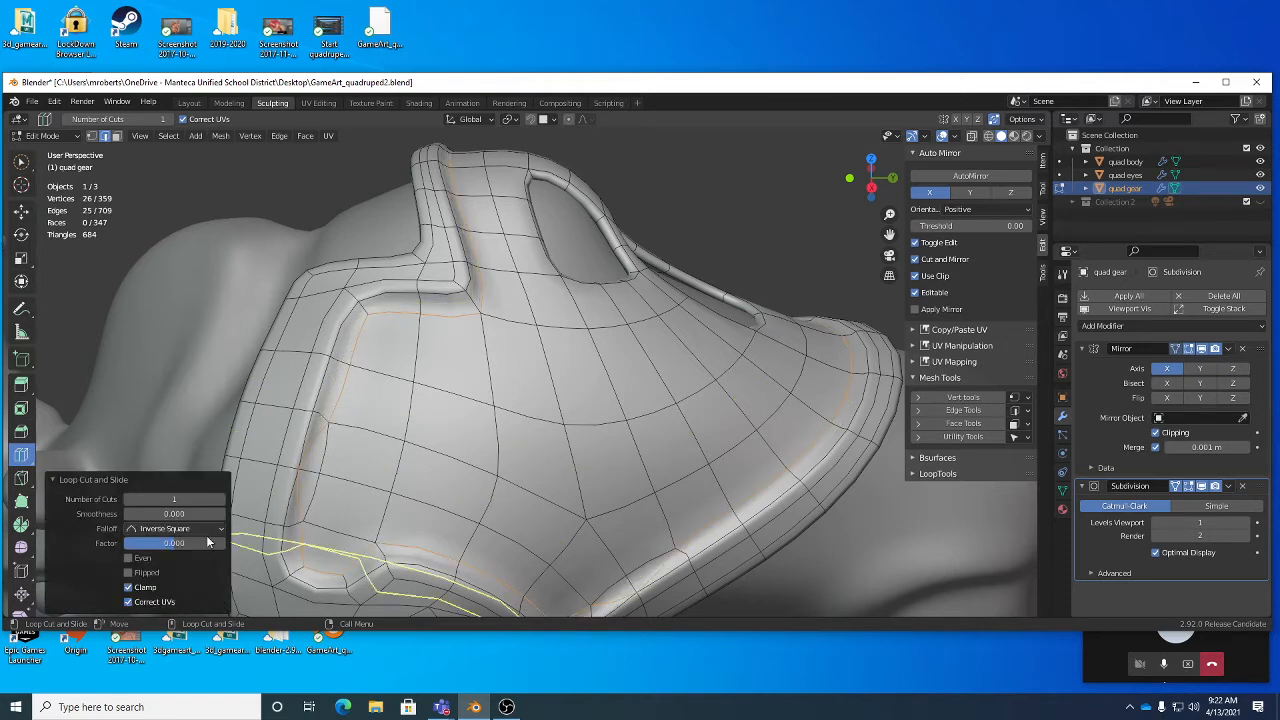
pyautogui.moveTo(178, 544); pyautogui.dragTo(186, 544)
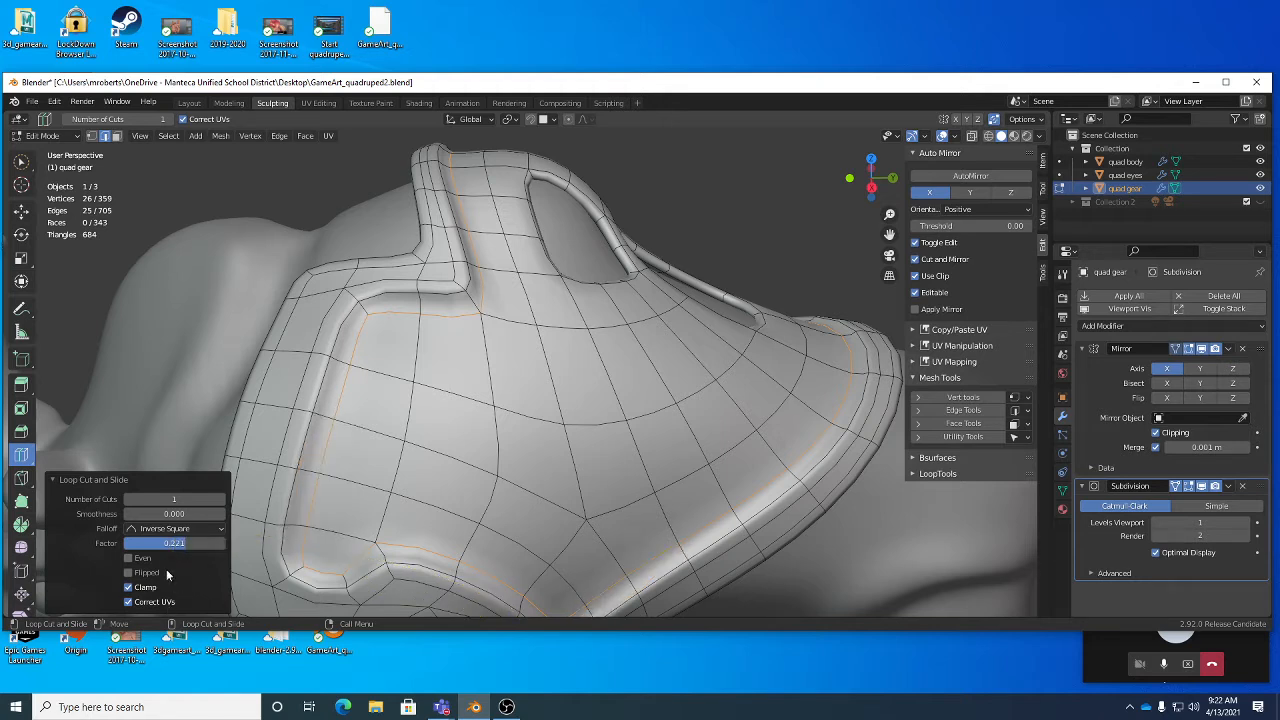
pyautogui.hotkey('alt', 'a')
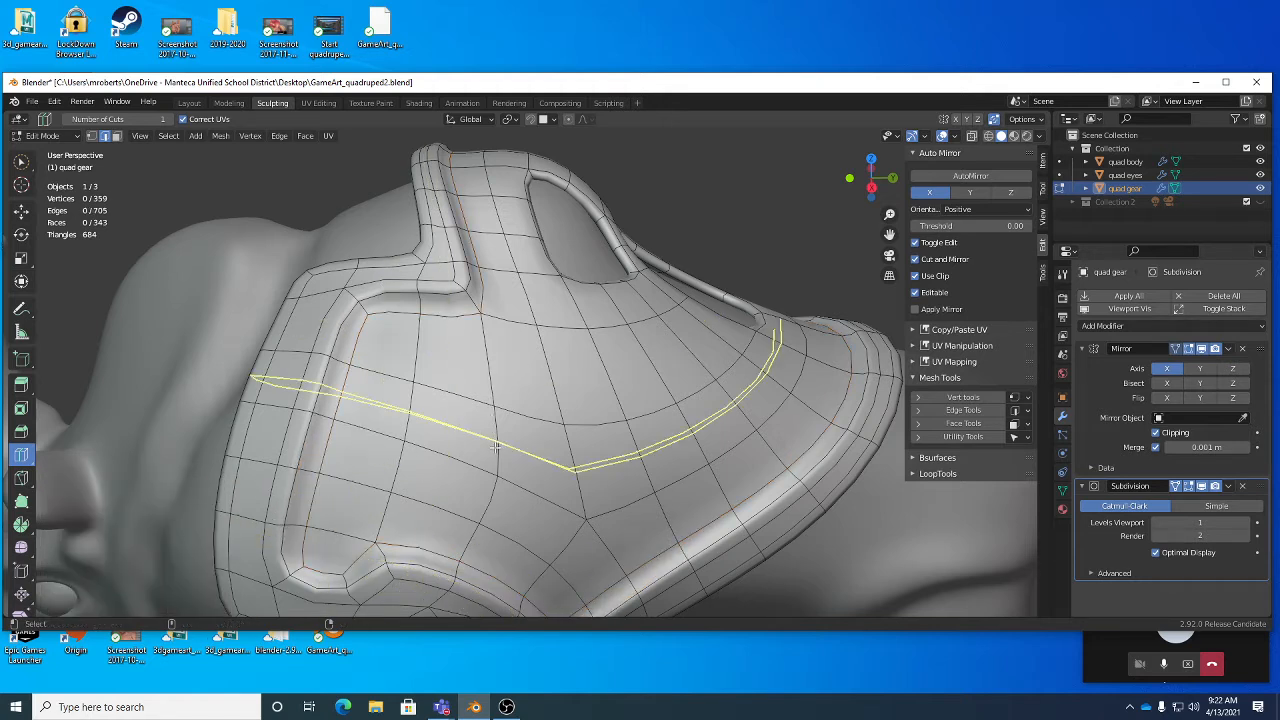
# Step: Leave the Loop Cut tool and examine the gear's wireframe and raised border from several angles and distances
pyautogui.press('w')
pyautogui.scroll(-4, 528, 363)
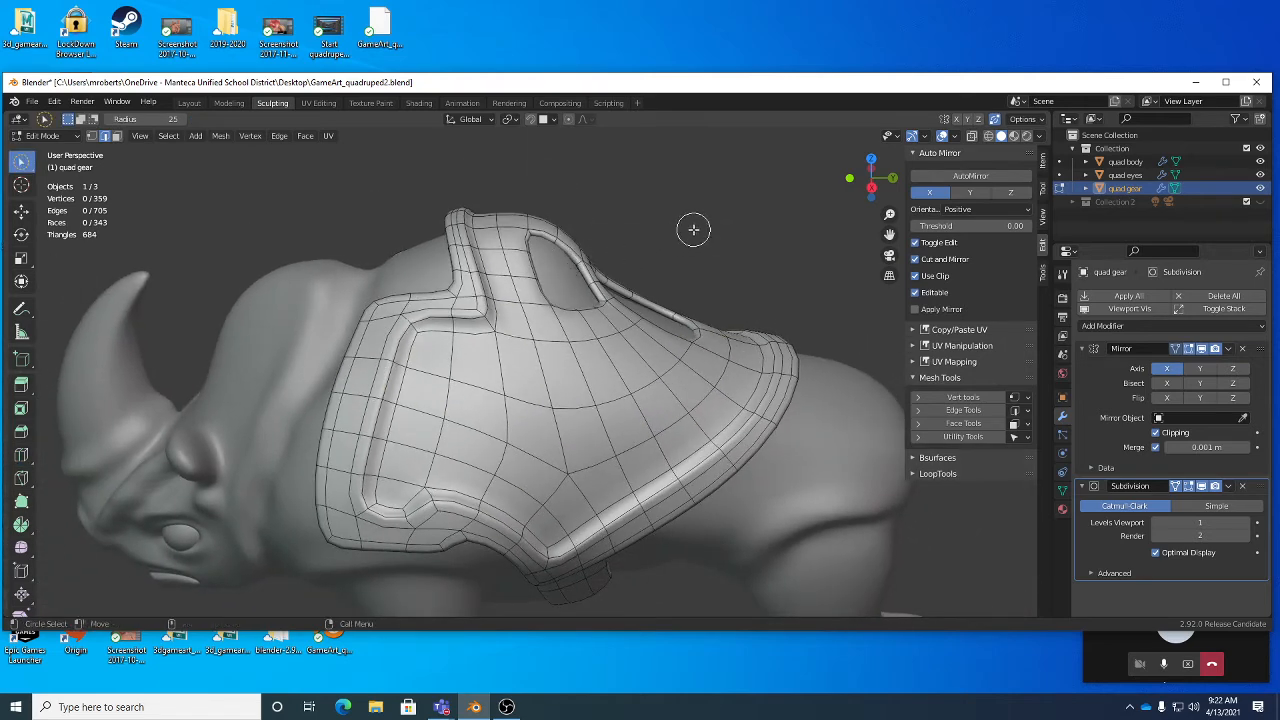
pyautogui.moveTo(693, 229); pyautogui.dragTo(601, 289, button='middle')
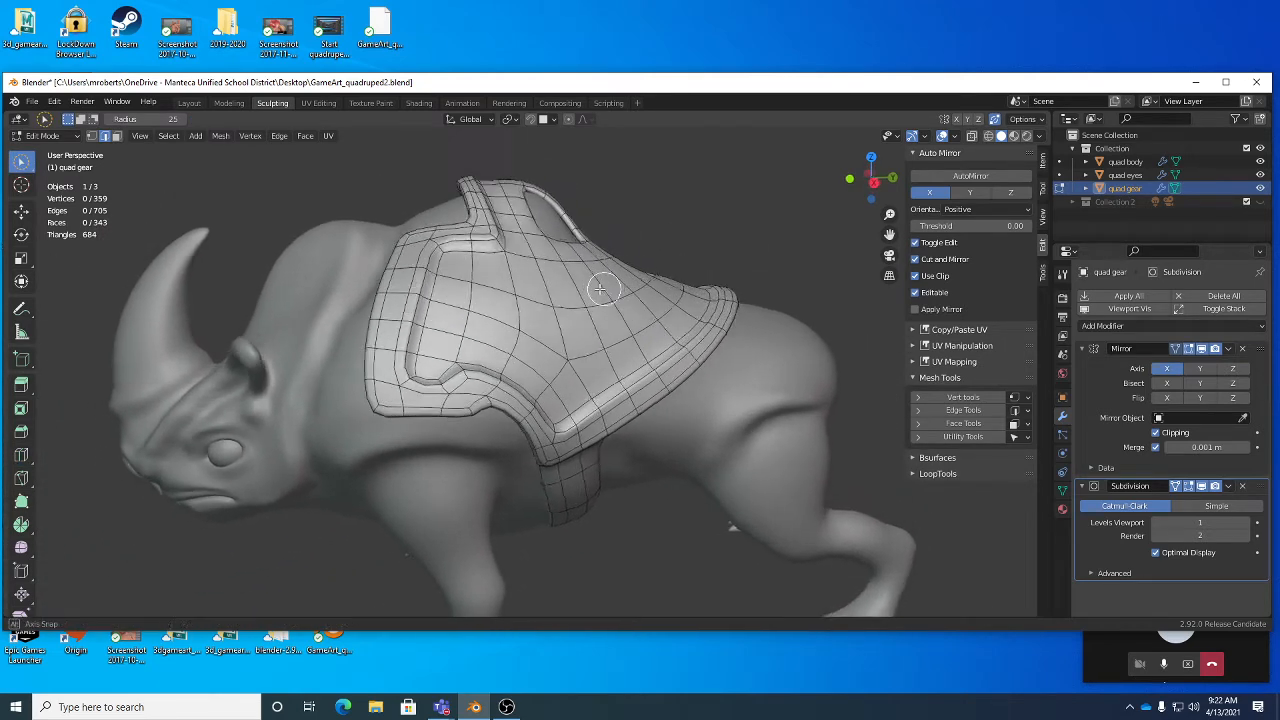
pyautogui.moveTo(601, 289)
pyautogui.keyDown('alt'); pyautogui.mouseDown()
pyautogui.moveTo(571, 236)
pyautogui.moveTo(583, 289)
pyautogui.mouseUp(); pyautogui.keyUp('alt')
pyautogui.scroll(4, 570, 234)
pyautogui.scroll(-4, 590, 284)
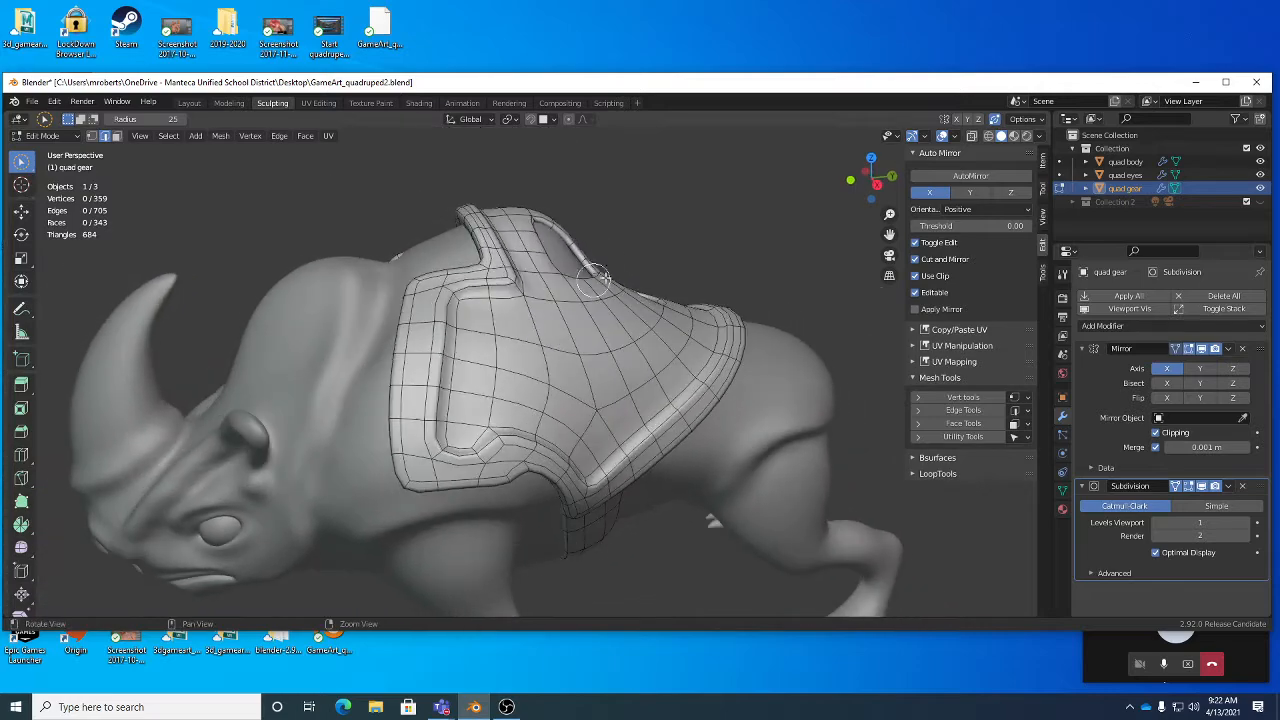
pyautogui.moveTo(593, 280); pyautogui.dragTo(650, 300, button='middle')
pyautogui.scroll(3, 602, 295)
pyautogui.scroll(2, 651, 300)
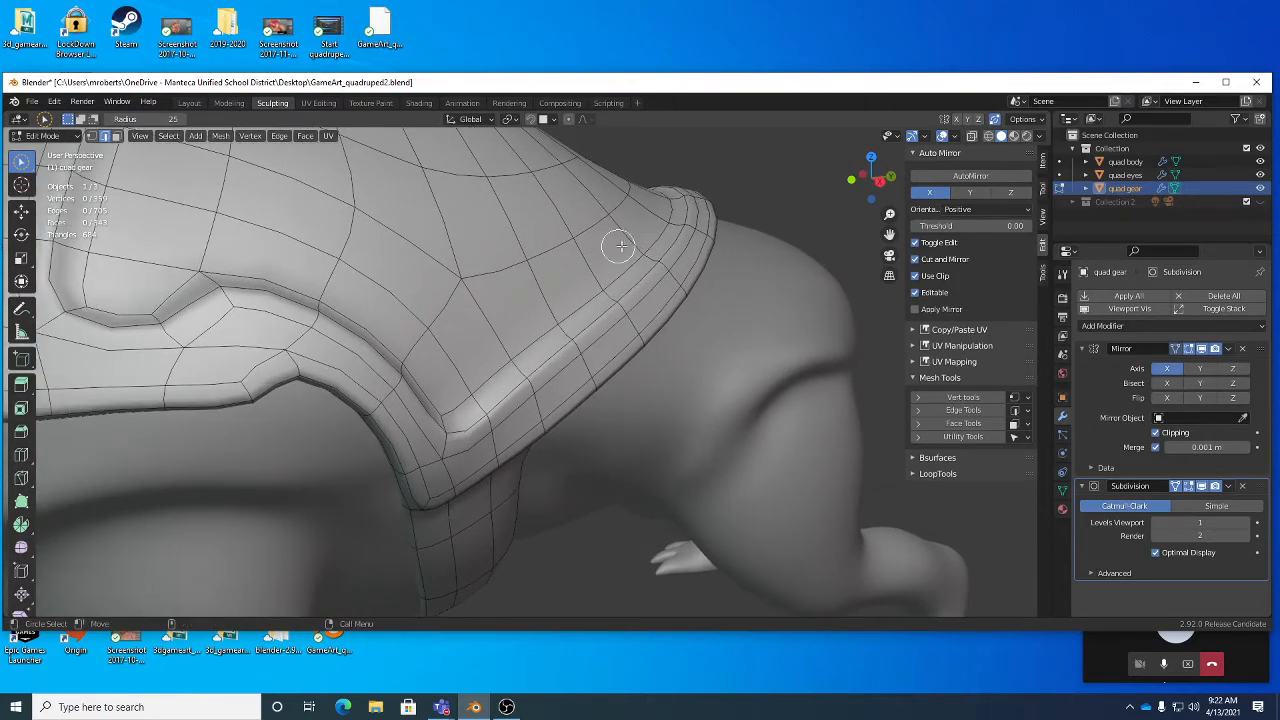
pyautogui.scroll(-6, 600, 255)
pyautogui.moveTo(570, 268); pyautogui.dragTo(515, 255, button='middle')
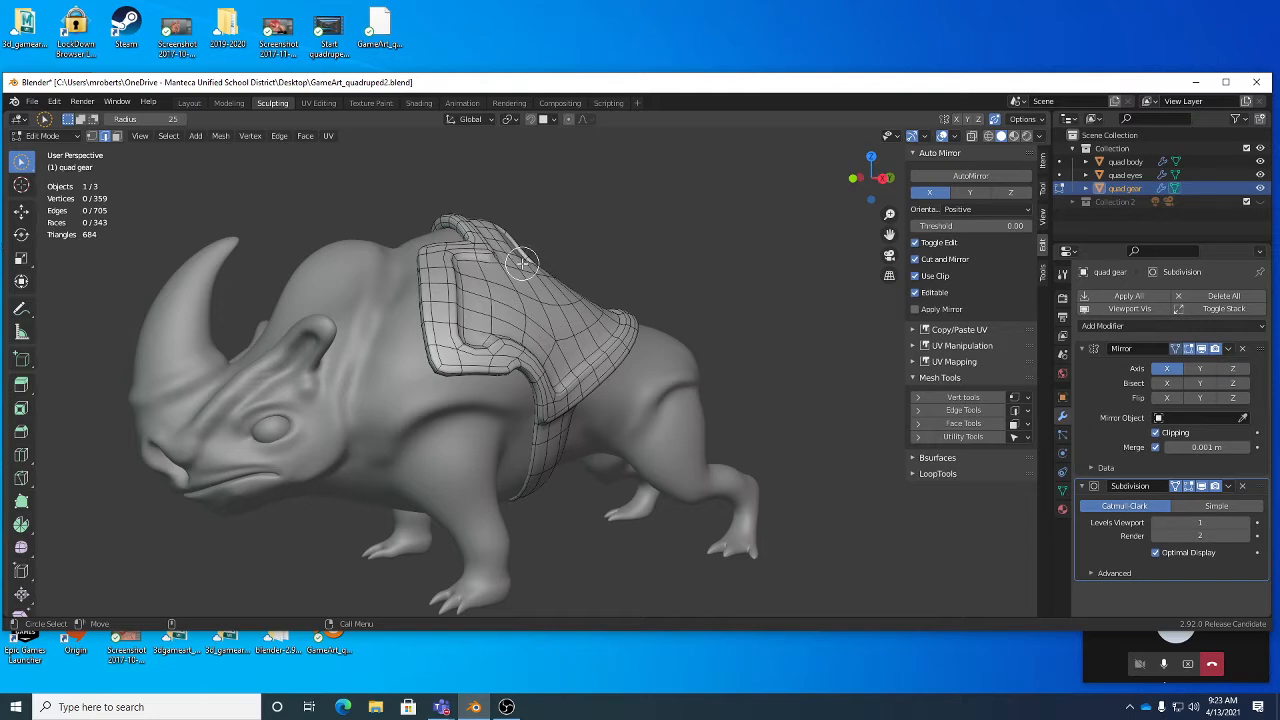
# Step: Return to Object Mode, inspect the smoothed gear on the rhino from several sides, and save the file
pyautogui.press('Tab')
pyautogui.moveTo(589, 269)
pyautogui.mouseDown(button='middle')
pyautogui.moveTo(545, 302)
pyautogui.moveTo(538, 338)
pyautogui.moveTo(612, 264)
pyautogui.mouseUp(button='middle')
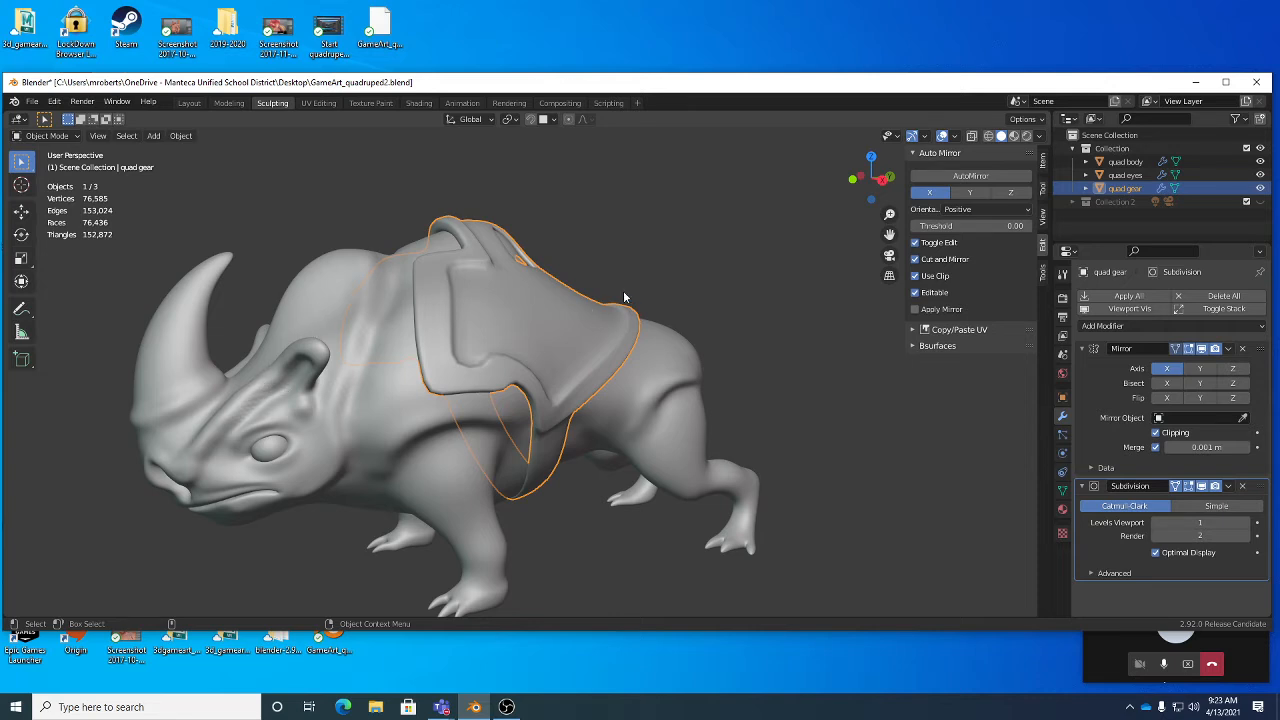
pyautogui.moveTo(624, 297); pyautogui.dragTo(554, 351, button='middle')
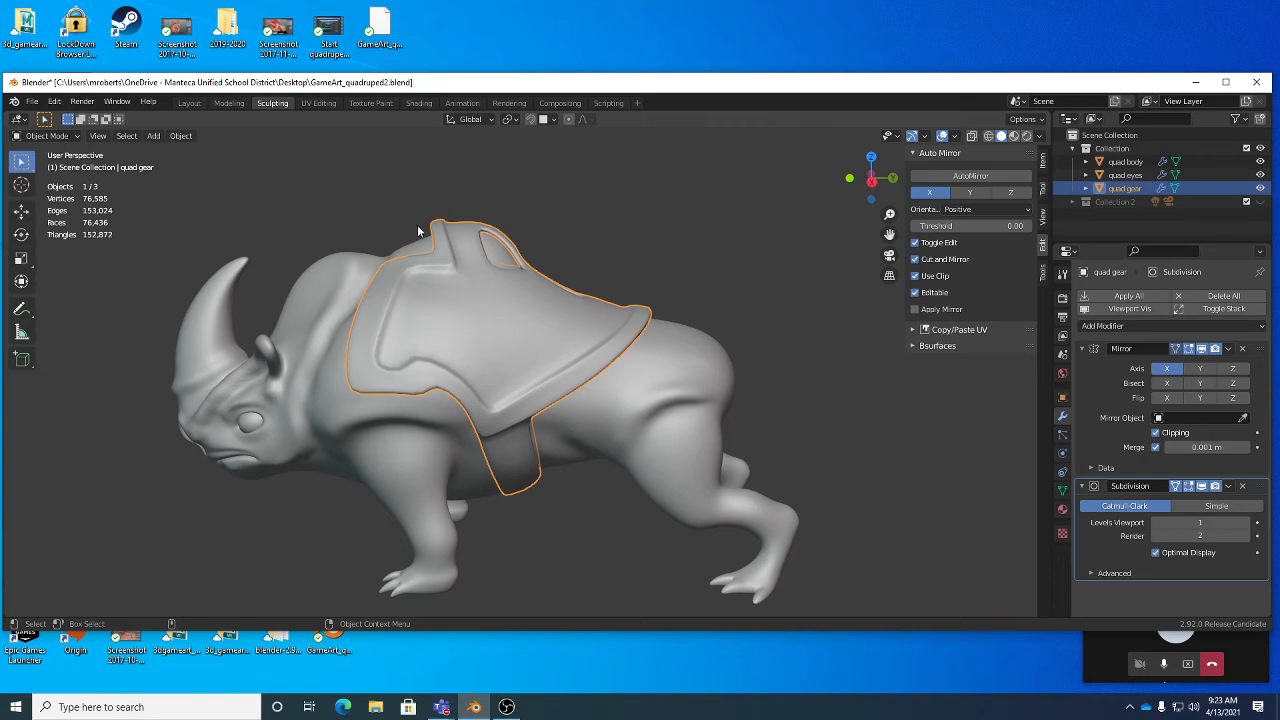
pyautogui.moveTo(509, 410); pyautogui.dragTo(603, 355, button='middle')
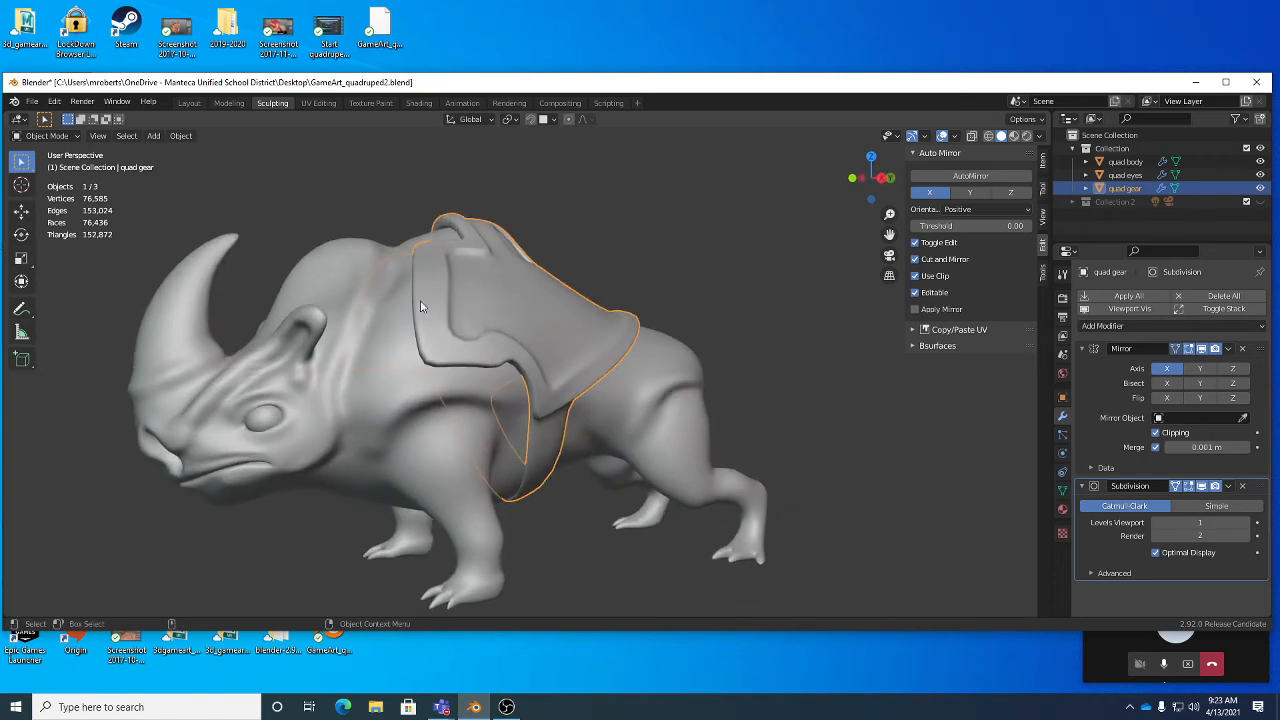
pyautogui.moveTo(444, 260)
pyautogui.mouseDown(button='middle')
pyautogui.moveTo(477, 333)
pyautogui.moveTo(463, 251)
pyautogui.mouseUp(button='middle')
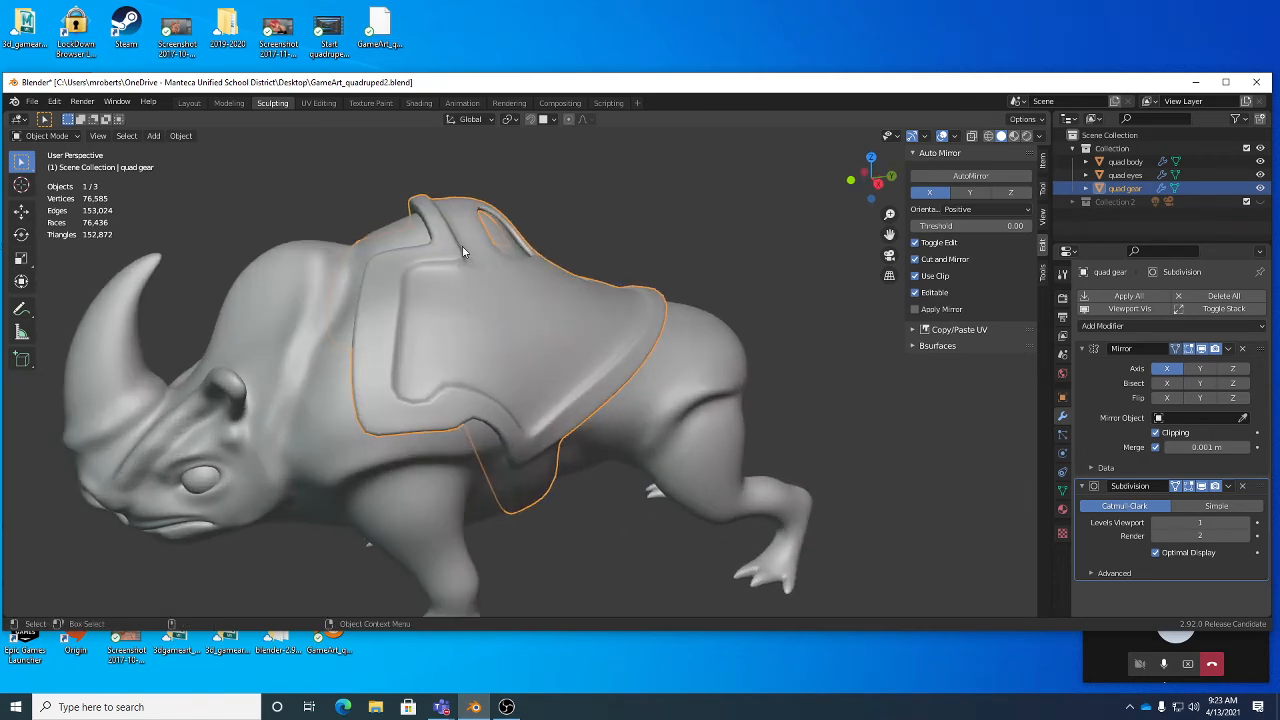
pyautogui.moveTo(461, 380); pyautogui.dragTo(601, 381, button='middle')
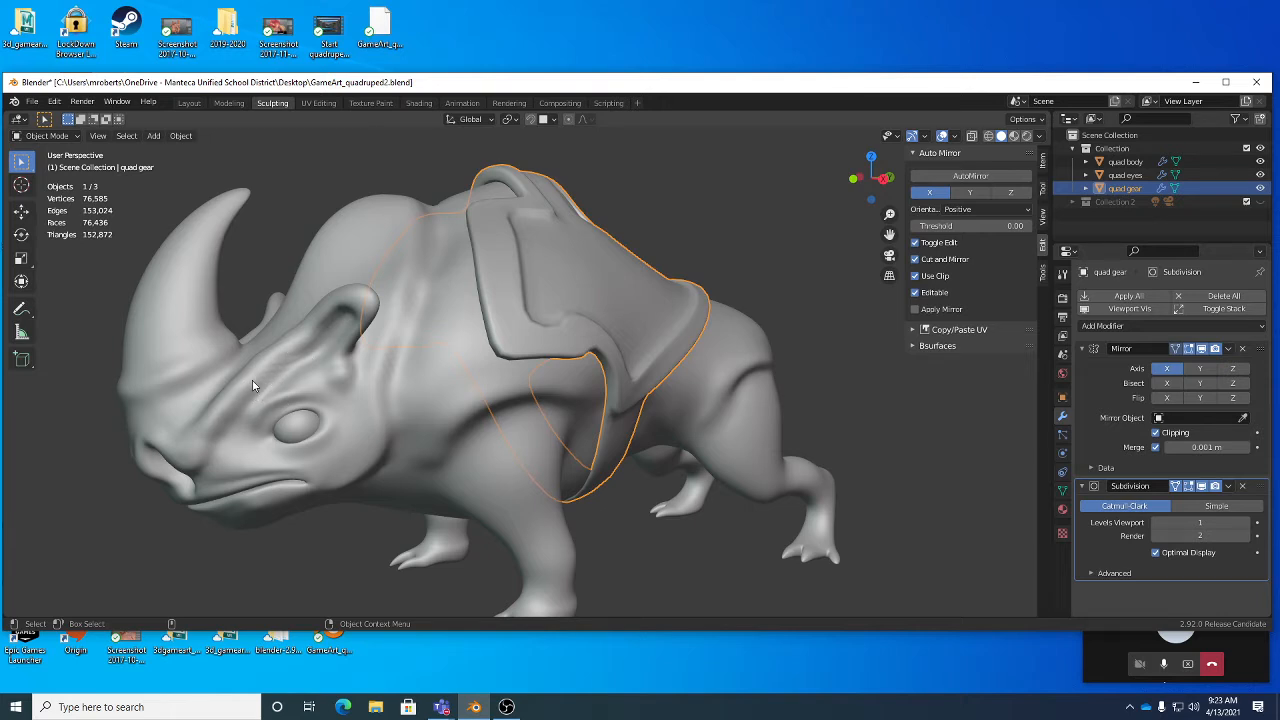
pyautogui.hotkey('ctrl', 's')
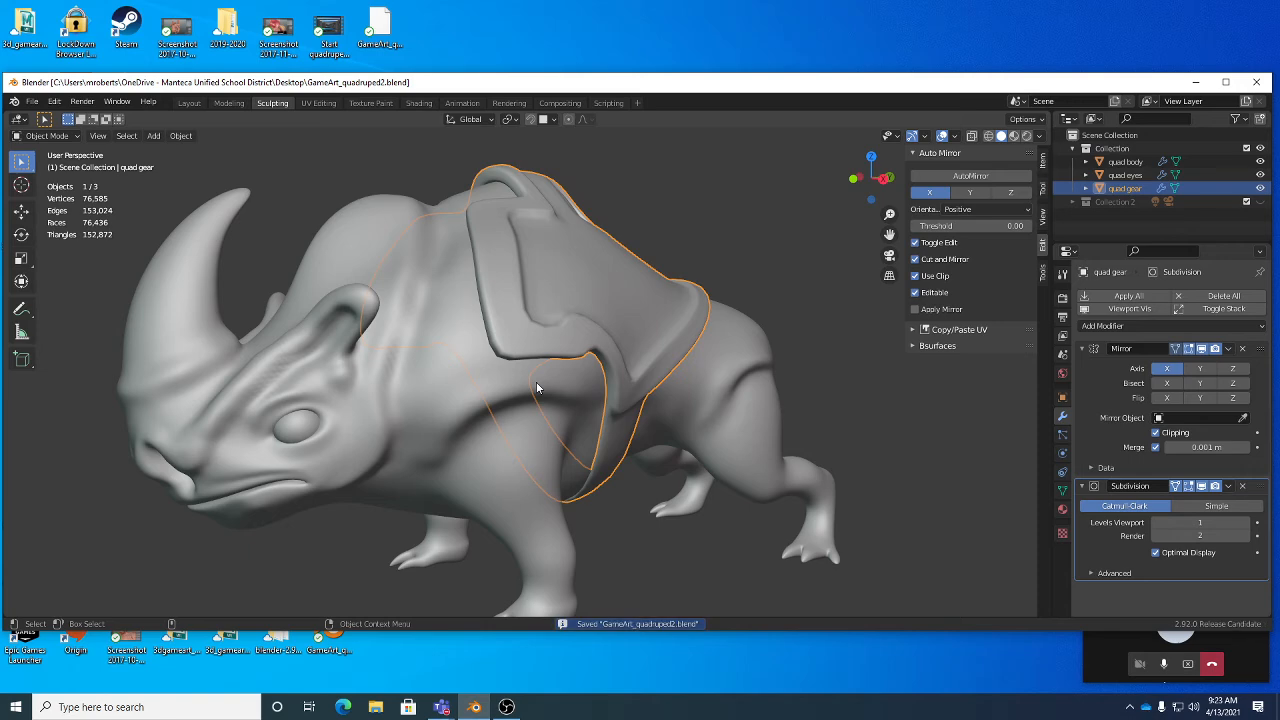
# Step: Make the rhino's quad body the active object and hide the quad eyes and quad gear objects
pyautogui.moveTo(537, 388); pyautogui.dragTo(369, 353, button='middle')
pyautogui.click(325, 314)
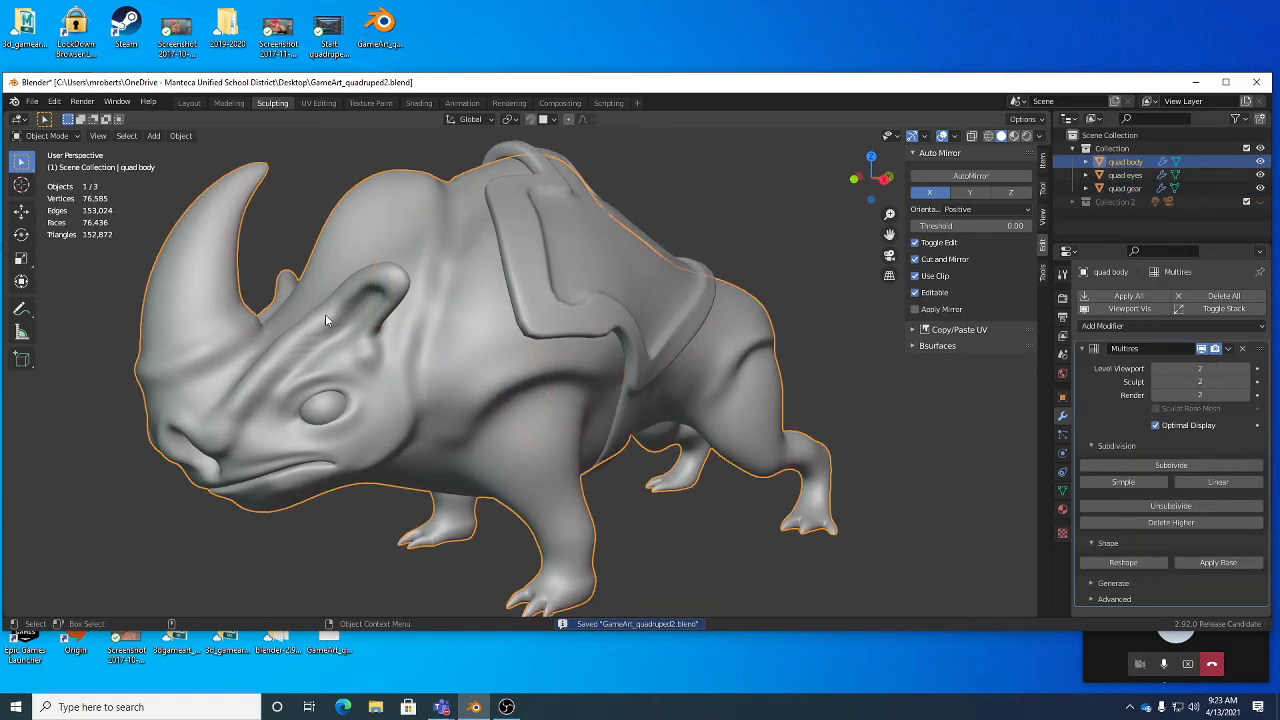
pyautogui.moveTo(326, 314); pyautogui.dragTo(388, 339, button='middle')
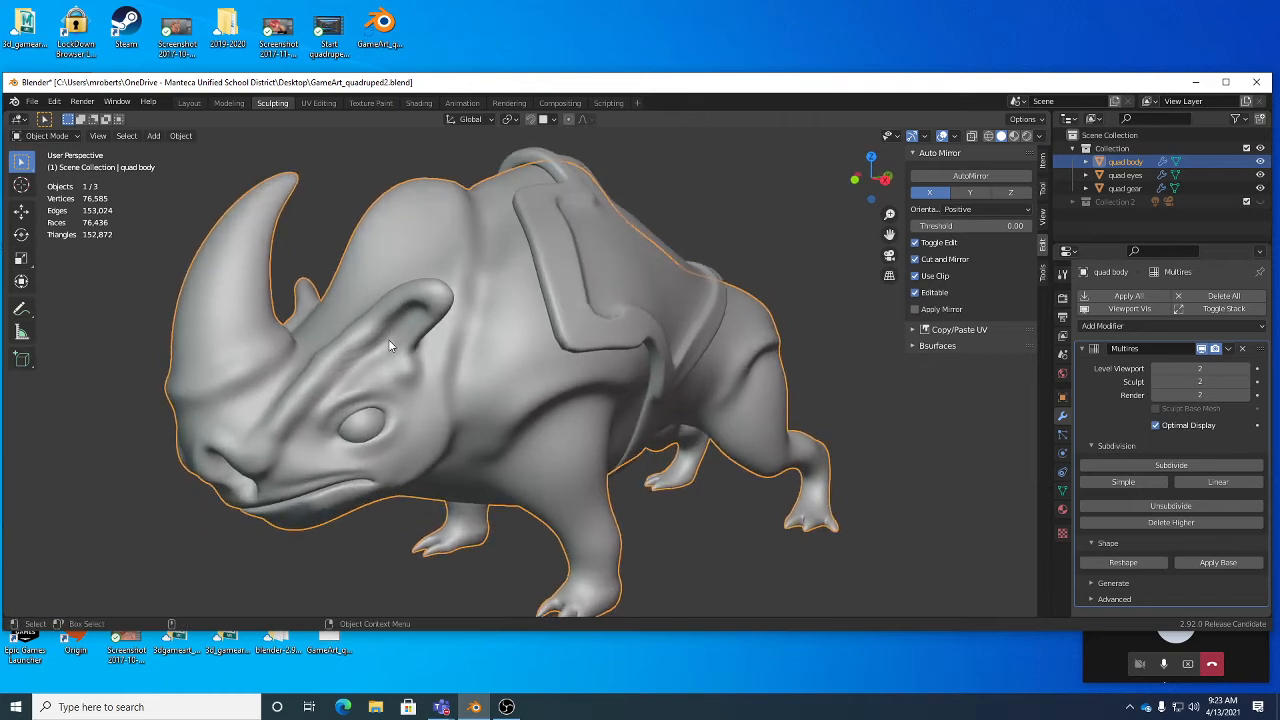
pyautogui.click(615, 418)
pyautogui.click(1260, 175)
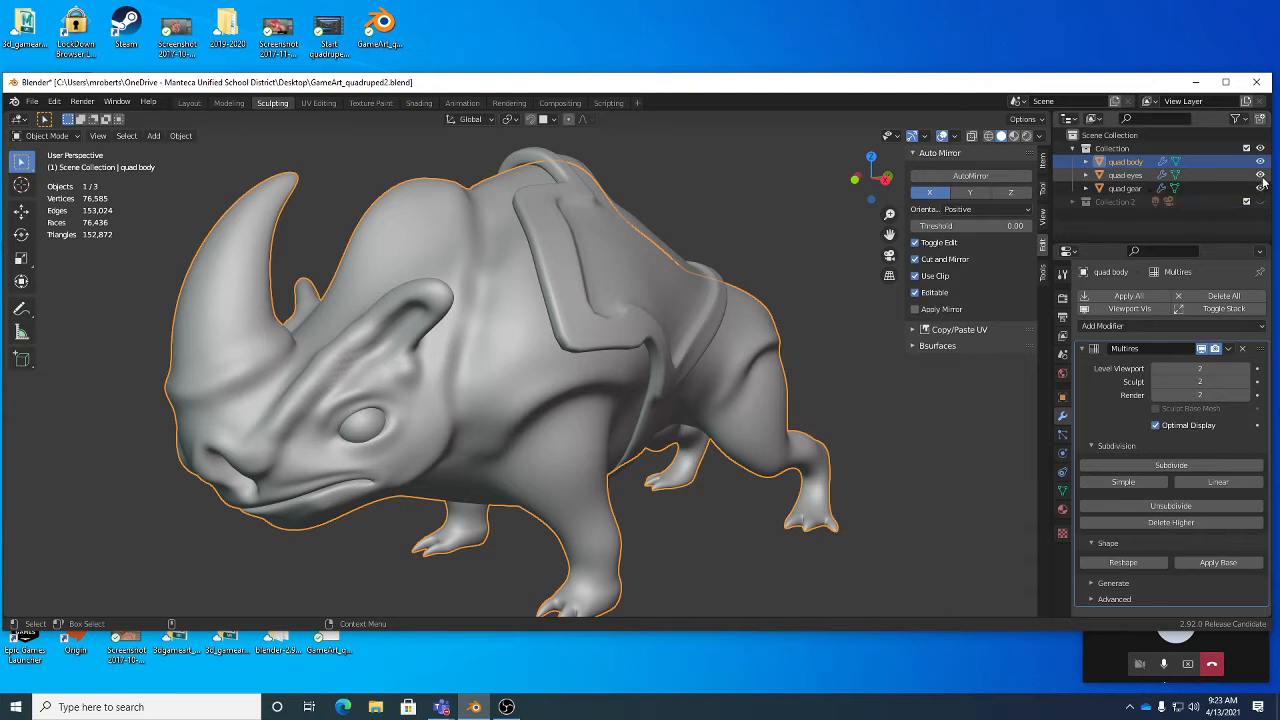
pyautogui.click(1260, 188)
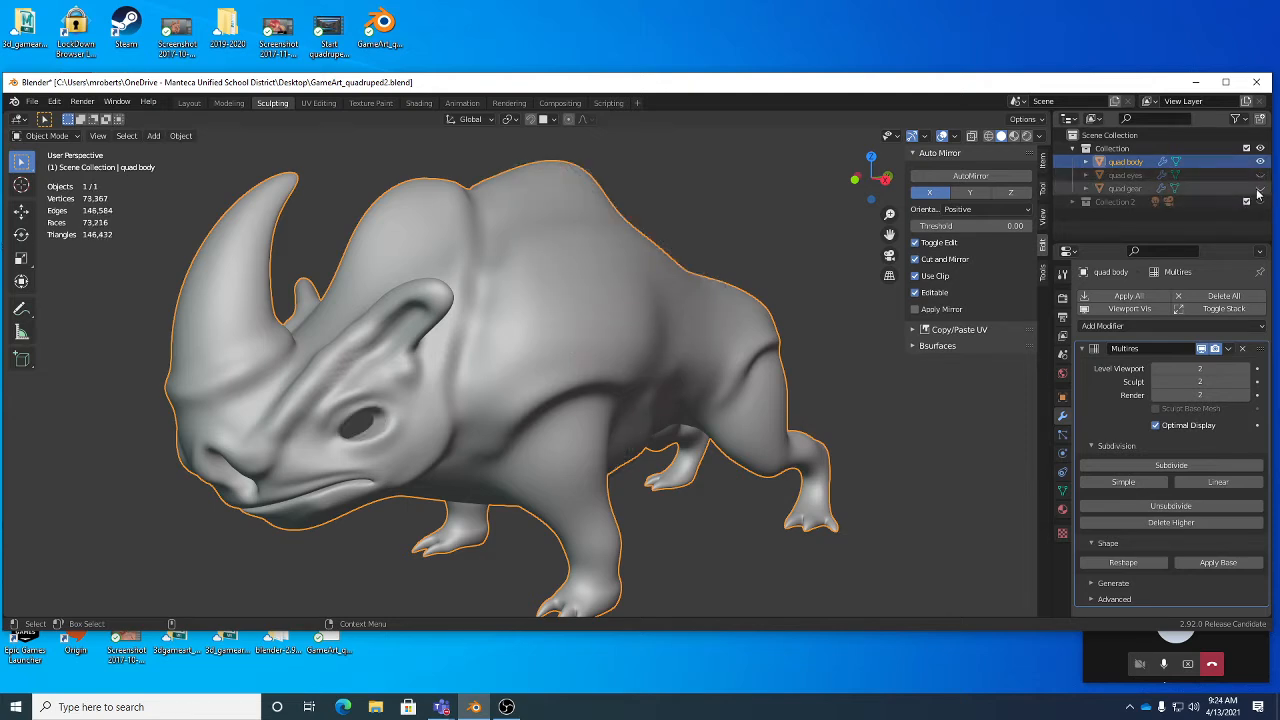
# Step: Copy and paste the quad body object and move the duplicate into Collection
pyautogui.moveTo(625, 362); pyautogui.dragTo(590, 342, button='middle')
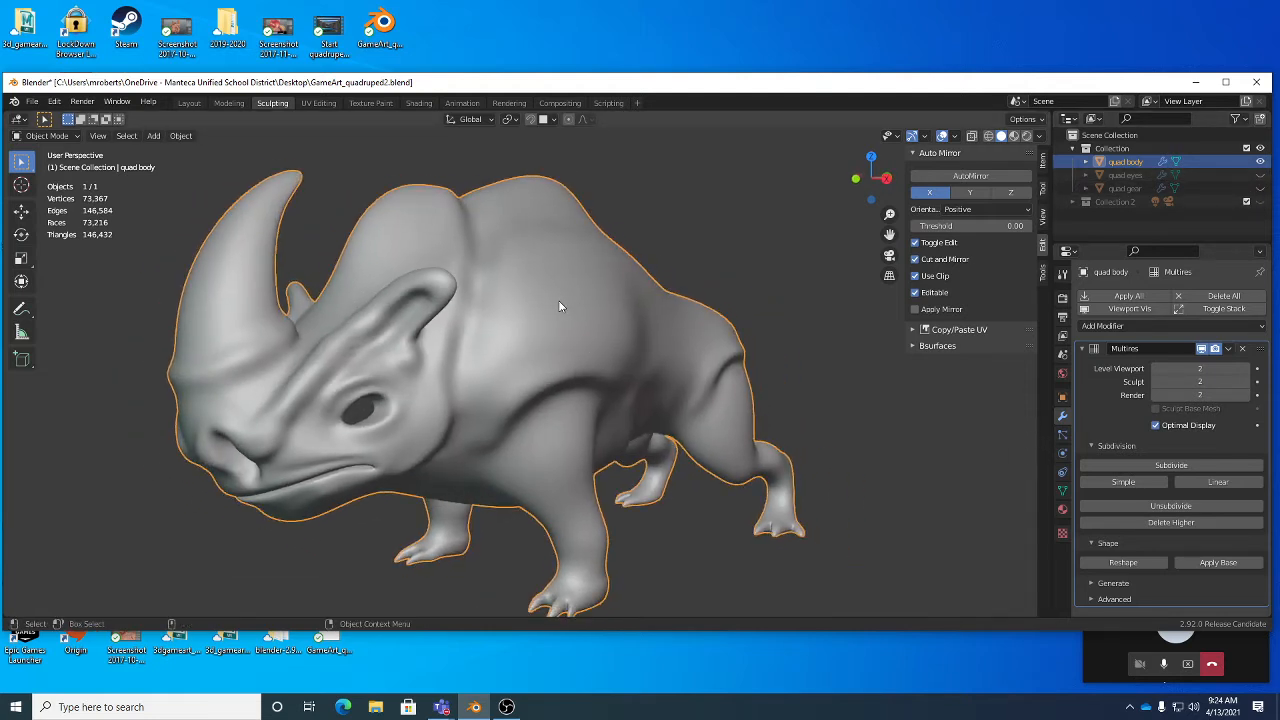
pyautogui.rightClick(1132, 162)
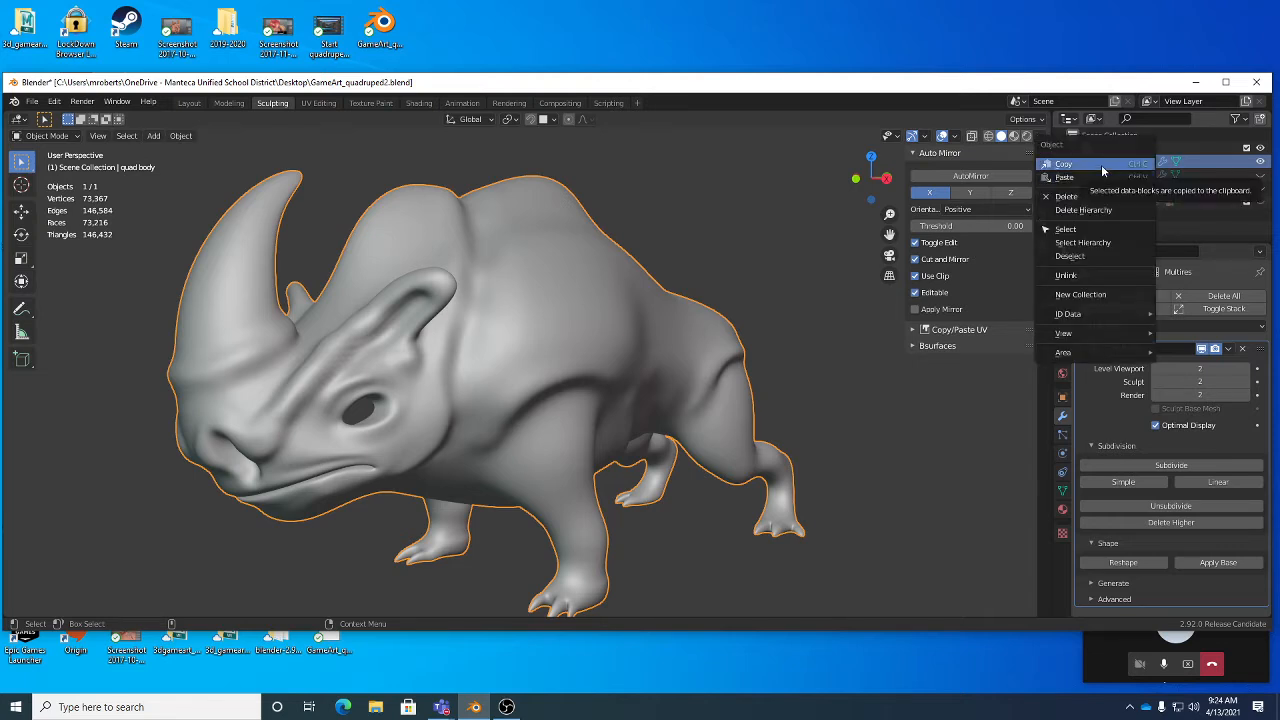
pyautogui.click(1094, 164)
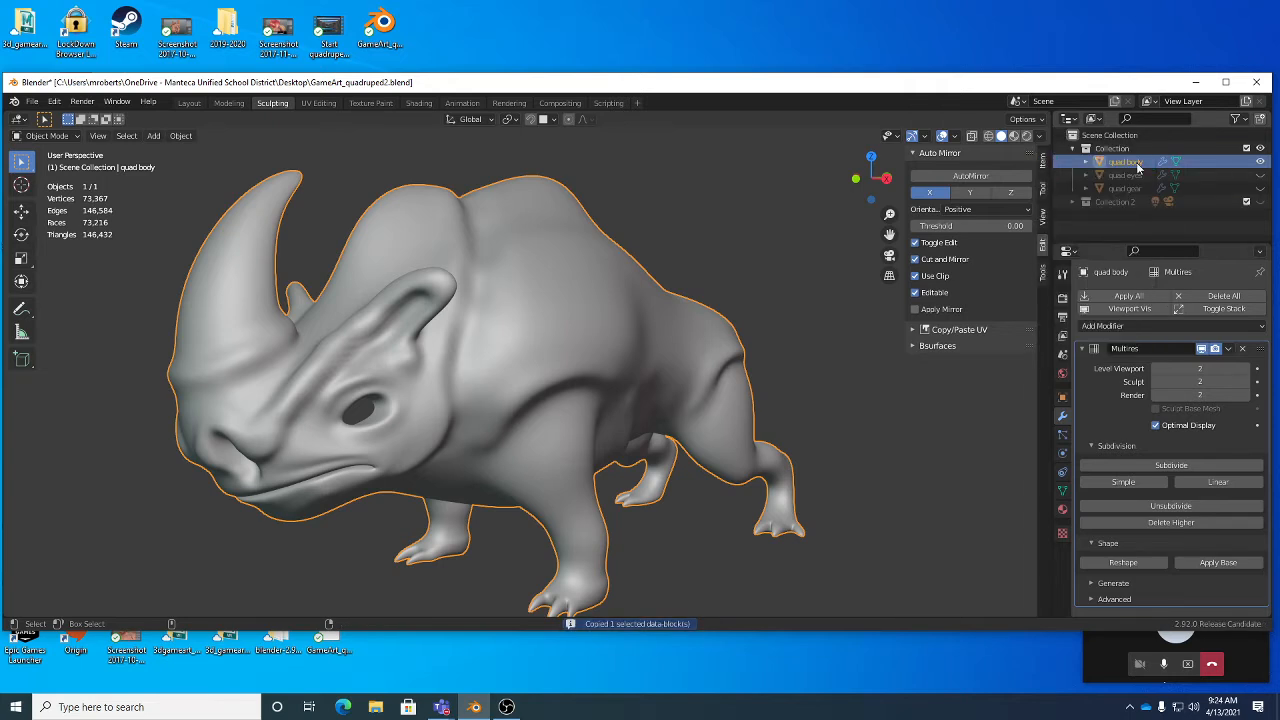
pyautogui.hotkey('ctrl', 'v')
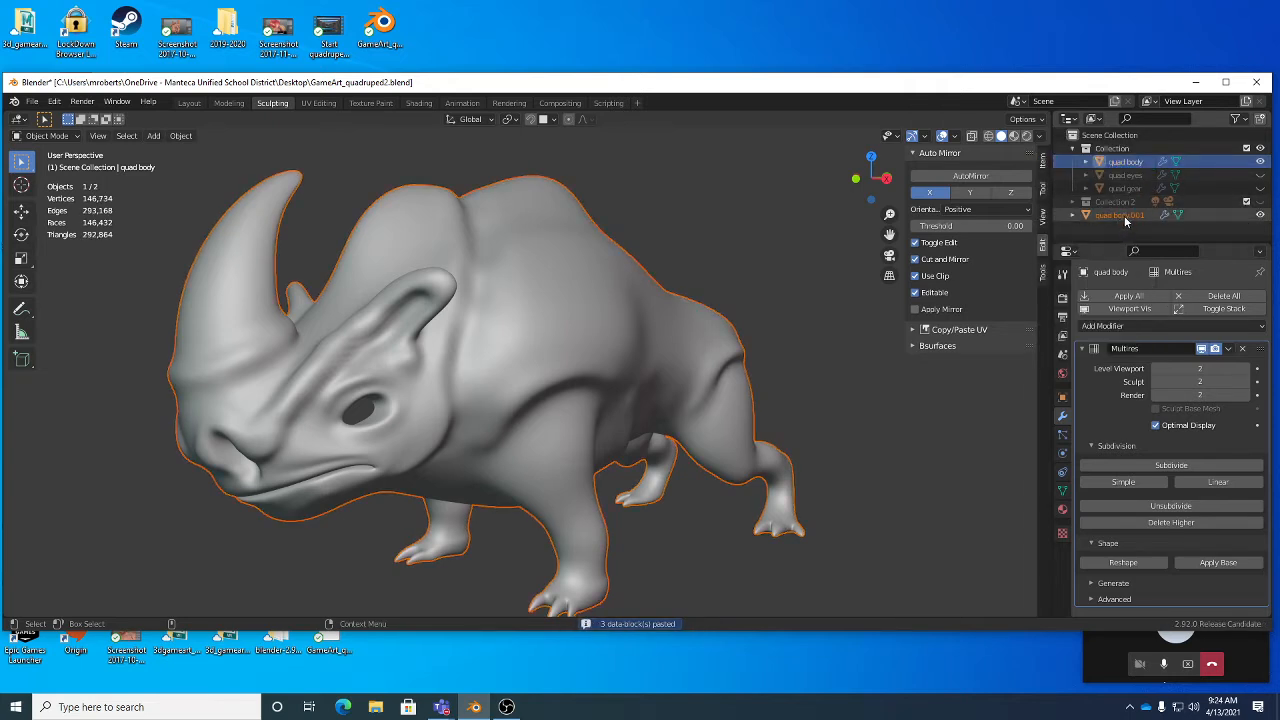
pyautogui.moveTo(1125, 222); pyautogui.dragTo(1130, 152)
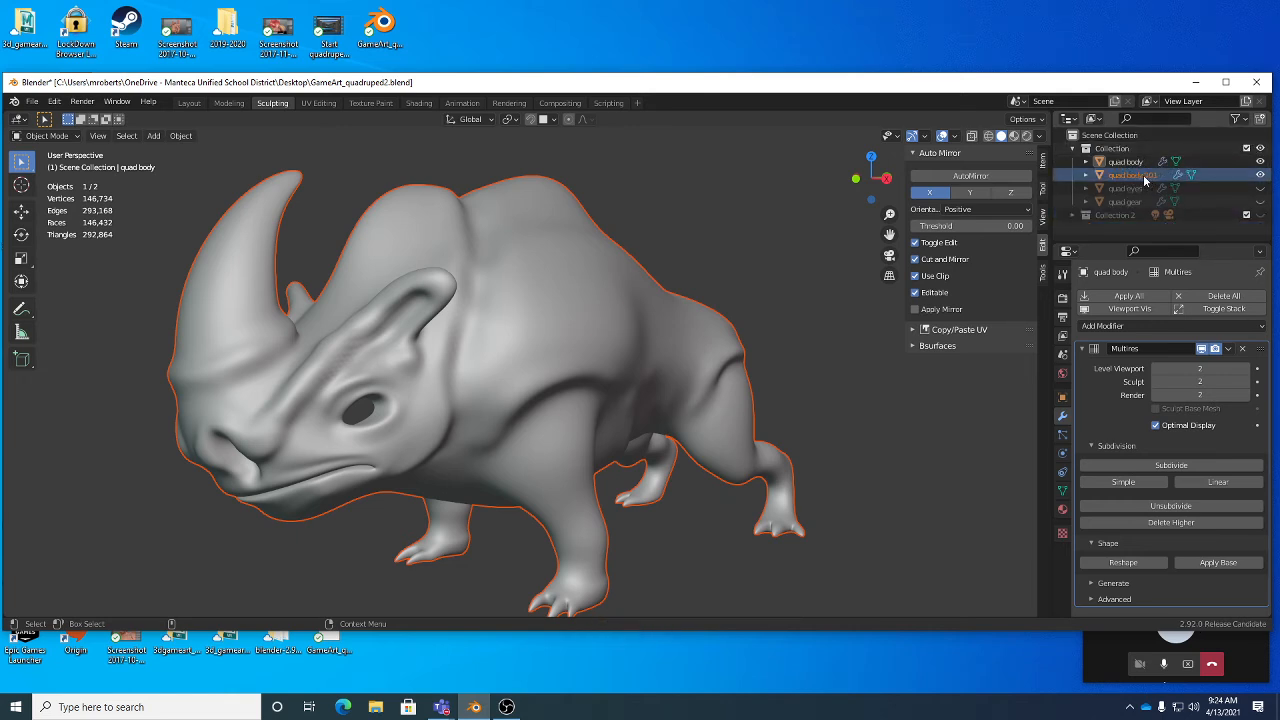
# Step: Hide the original quad body and make quad body.001 the active object
pyautogui.moveTo(686, 320); pyautogui.dragTo(731, 325, button='middle')
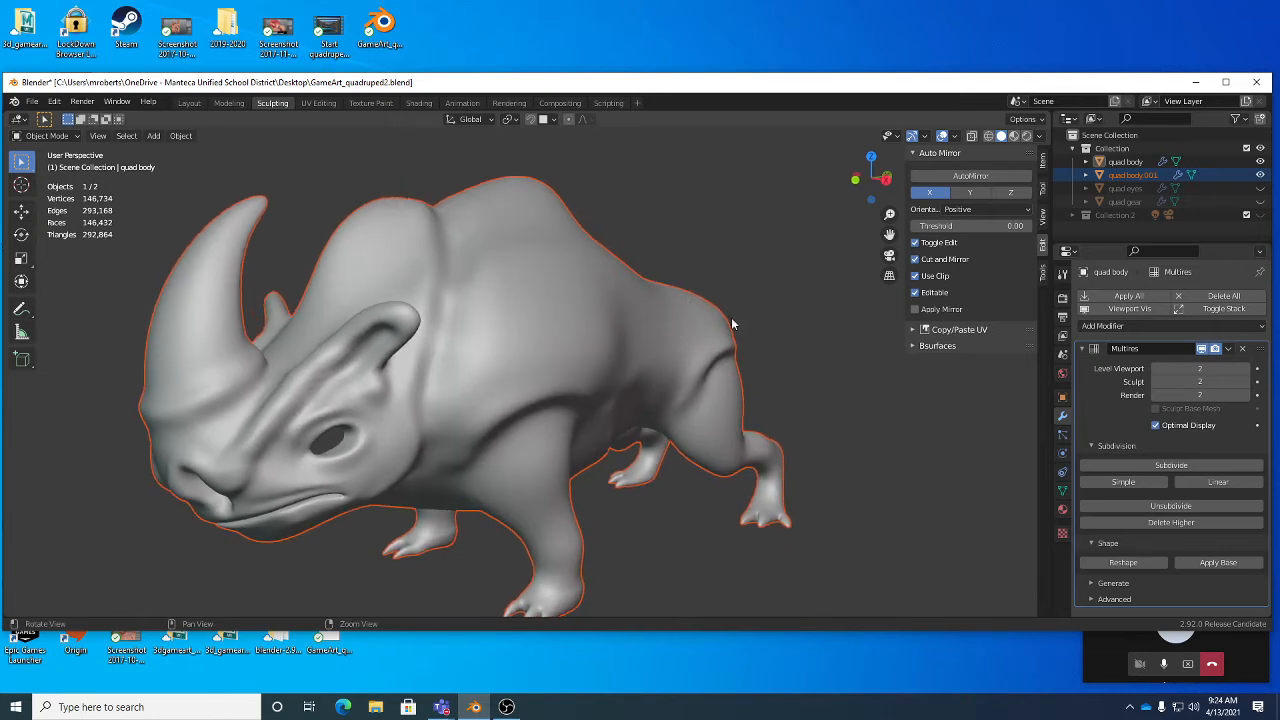
pyautogui.click(1261, 163)
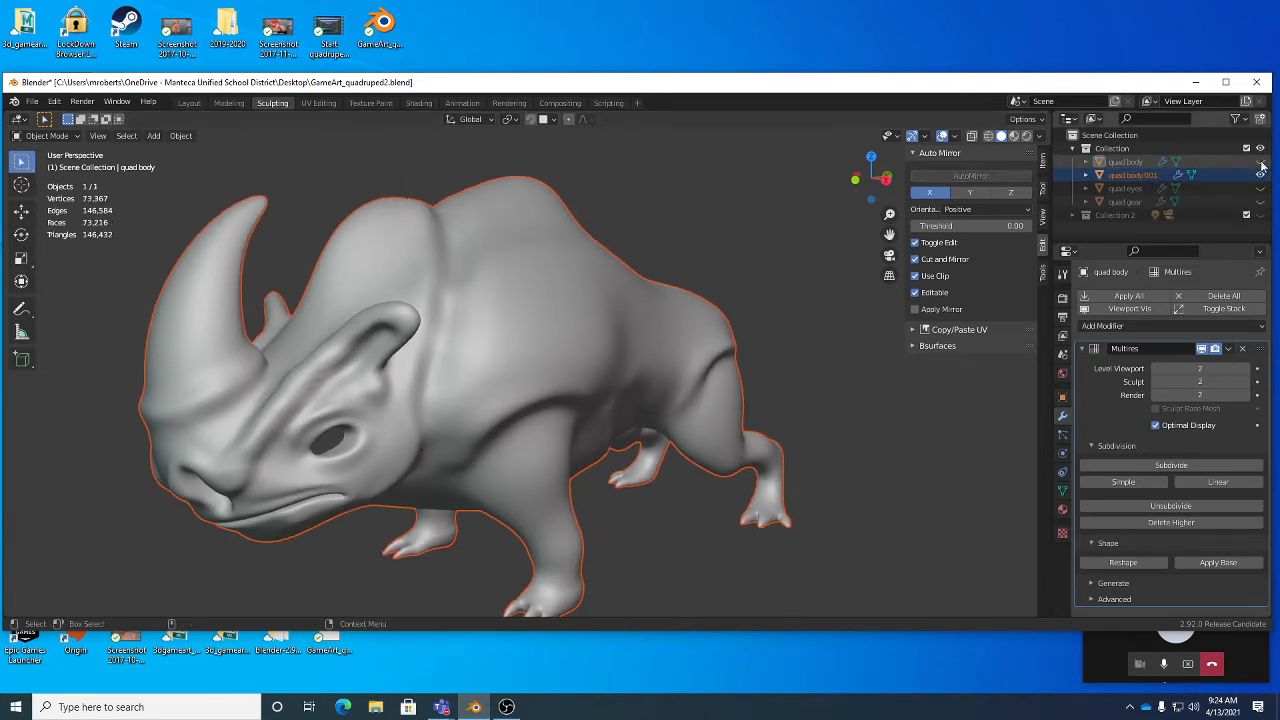
pyautogui.click(1148, 176)
# Step: Set the duplicate's Multires sculpt and viewport levels to 0 and run Apply Base
pyautogui.moveTo(520, 356); pyautogui.dragTo(541, 333, button='middle')
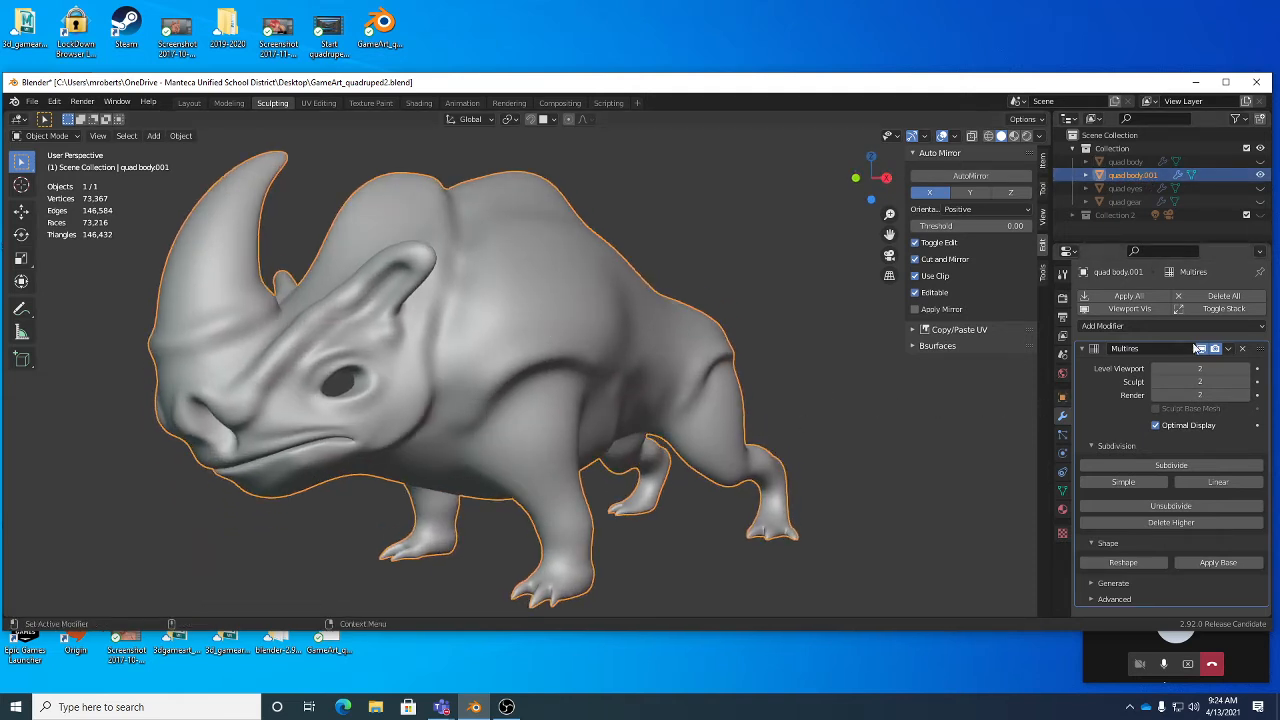
pyautogui.click(1155, 385)
pyautogui.click(1155, 369)
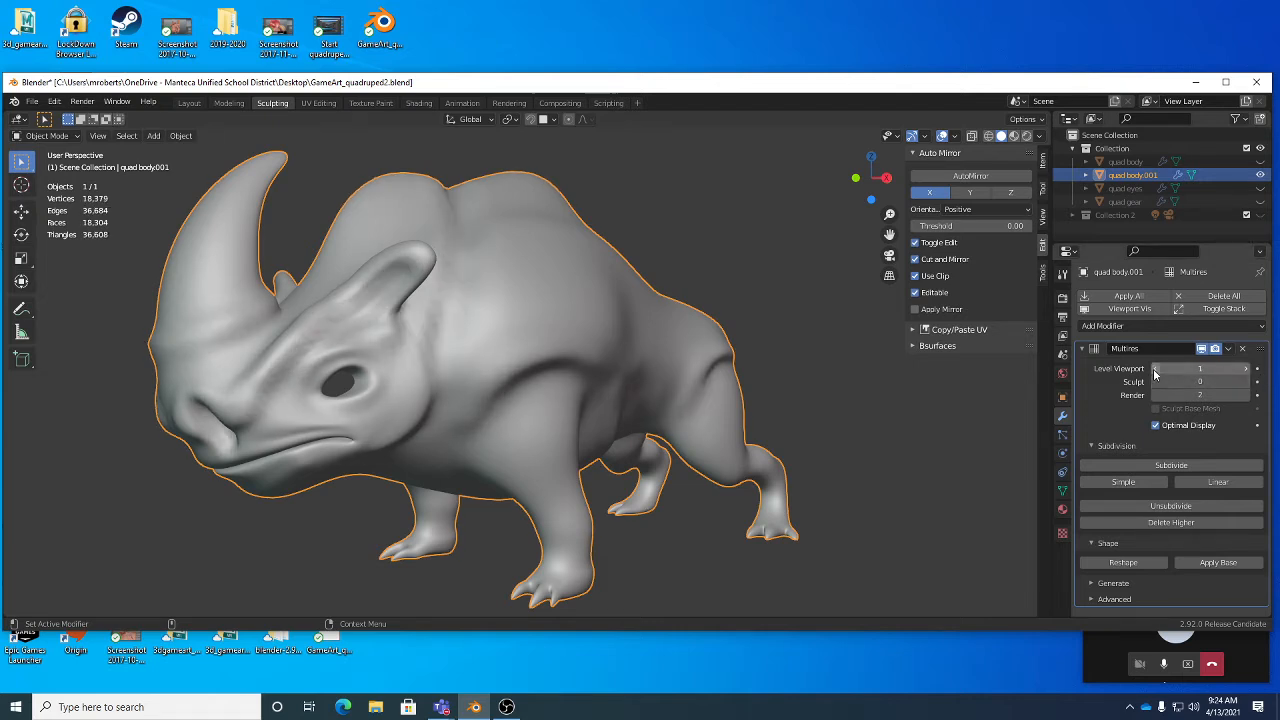
pyautogui.click(1155, 369)
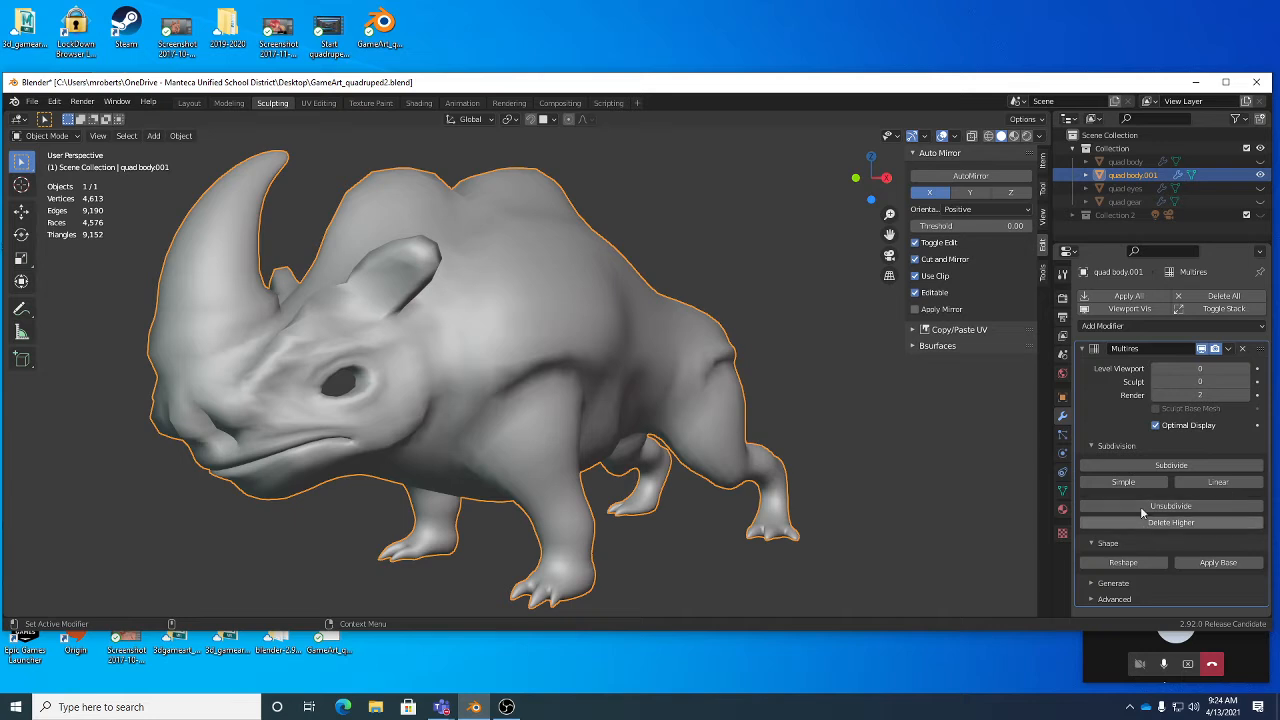
pyautogui.click(1216, 562)
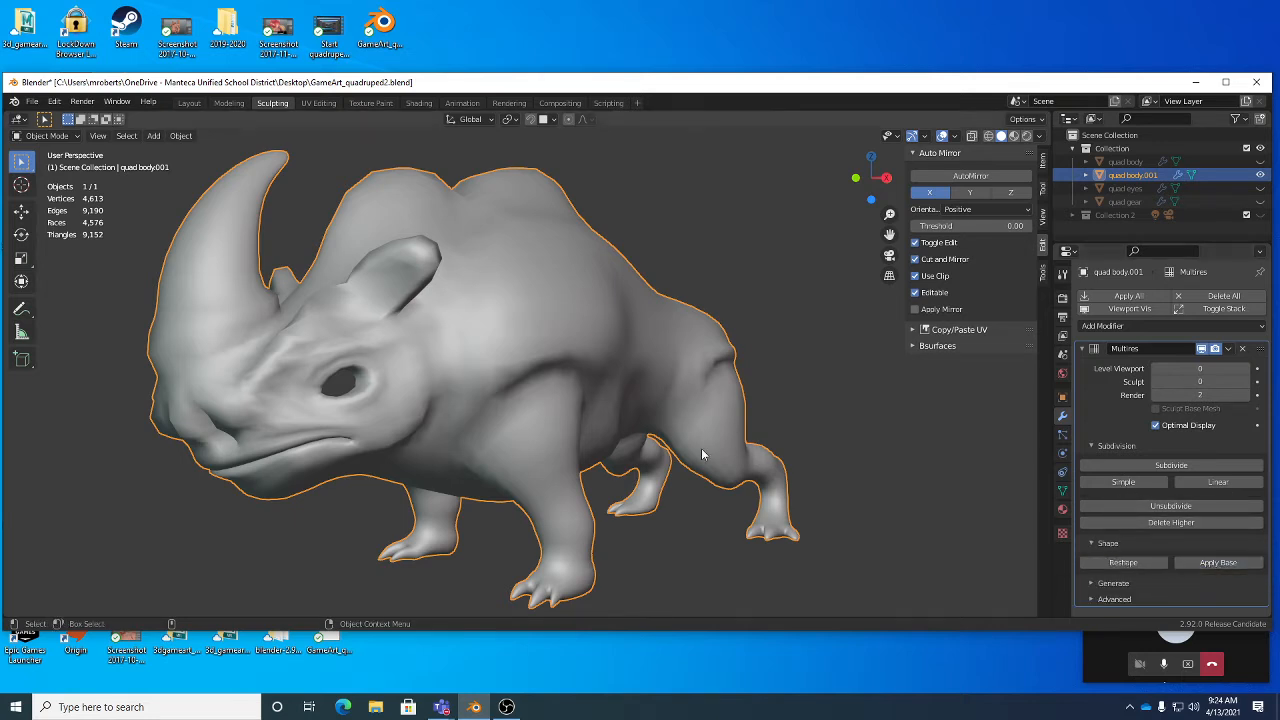
# Step: In Edit Mode, select the lengthwise face loop beside the body copy's centre line and delete its faces
pyautogui.moveTo(585, 388)
pyautogui.mouseDown(button='middle')
pyautogui.moveTo(570, 406)
pyautogui.moveTo(632, 386)
pyautogui.moveTo(588, 401)
pyautogui.moveTo(594, 385)
pyautogui.moveTo(645, 413)
pyautogui.moveTo(614, 417)
pyautogui.moveTo(603, 398)
pyautogui.moveTo(642, 383)
pyautogui.moveTo(588, 379)
pyautogui.moveTo(590, 366)
pyautogui.mouseUp(button='middle')
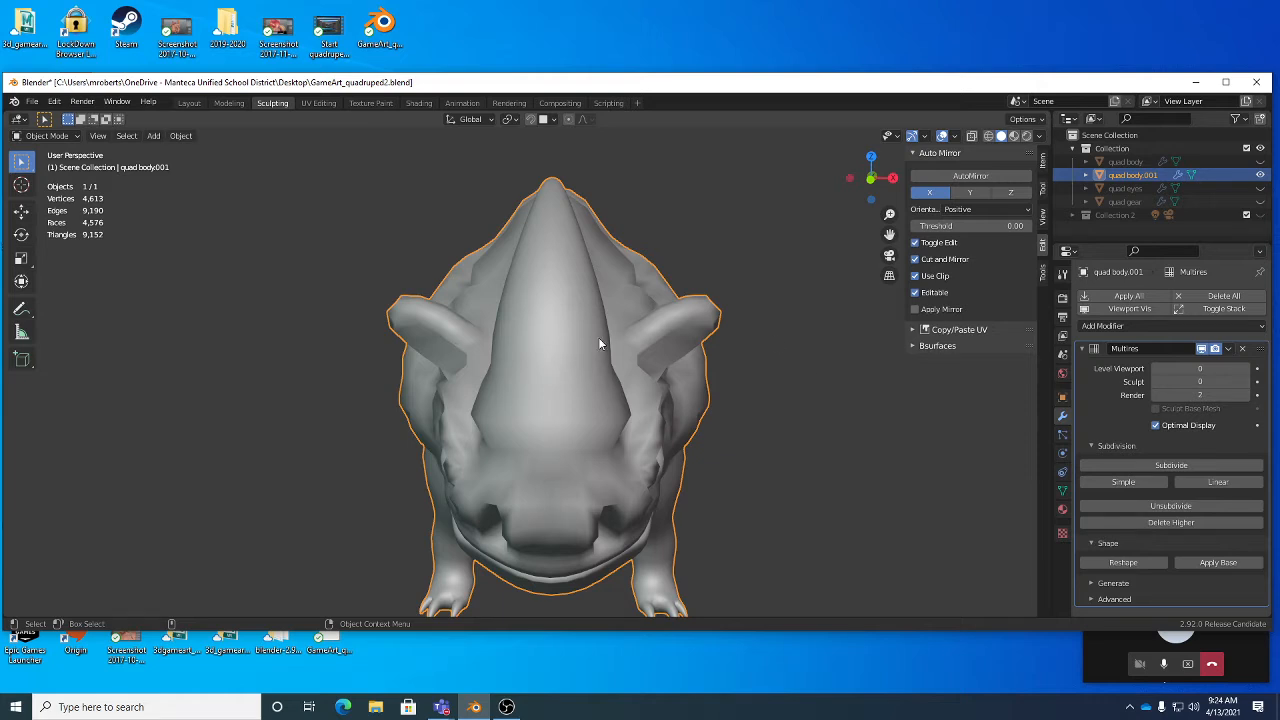
pyautogui.moveTo(625, 330); pyautogui.dragTo(567, 342, button='middle')
pyautogui.press('Tab')
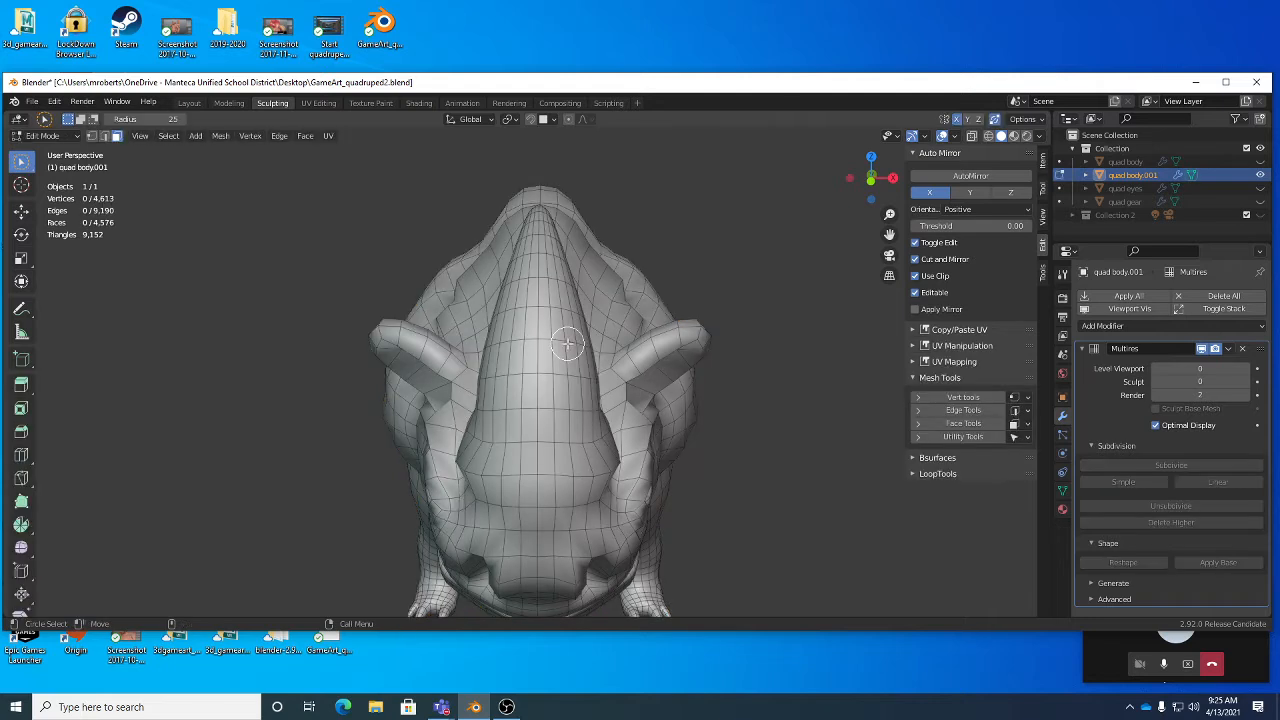
pyautogui.press('w')
pyautogui.press('w')
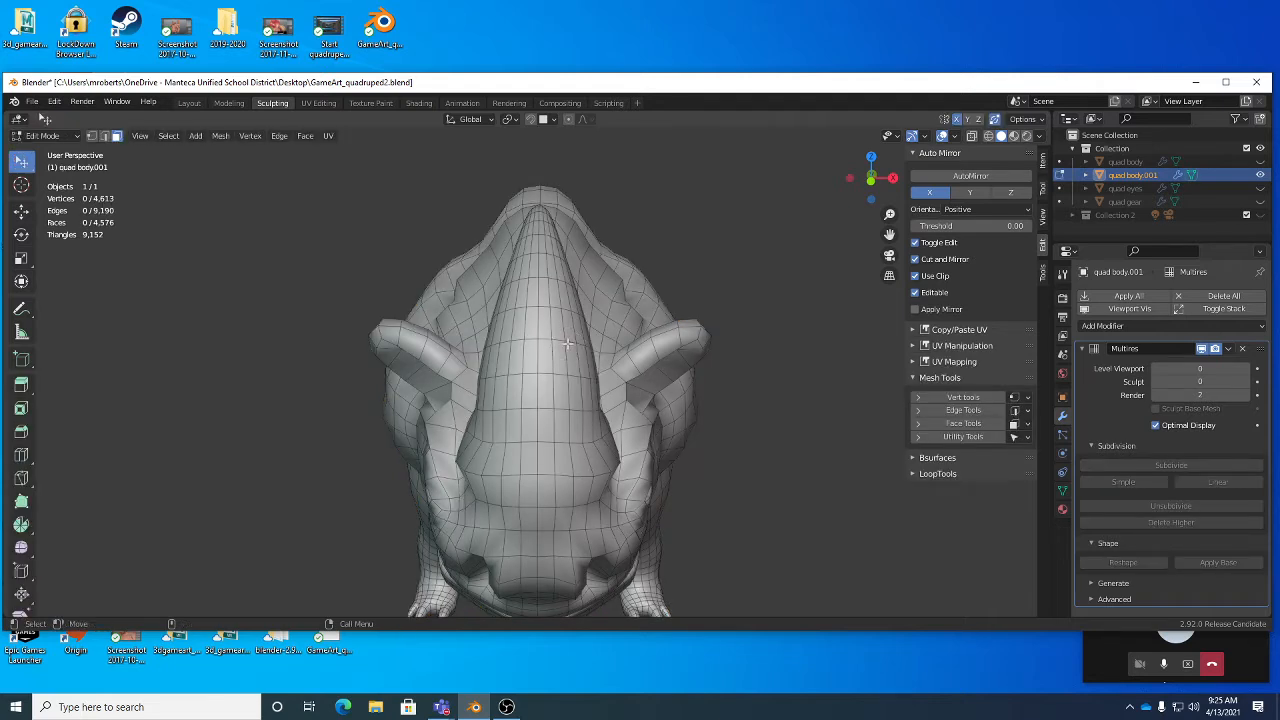
pyautogui.moveTo(515, 304)
pyautogui.mouseDown(button='middle')
pyautogui.moveTo(518, 320)
pyautogui.moveTo(519, 306)
pyautogui.mouseUp(button='middle')
pyautogui.scroll(3, 519, 306)
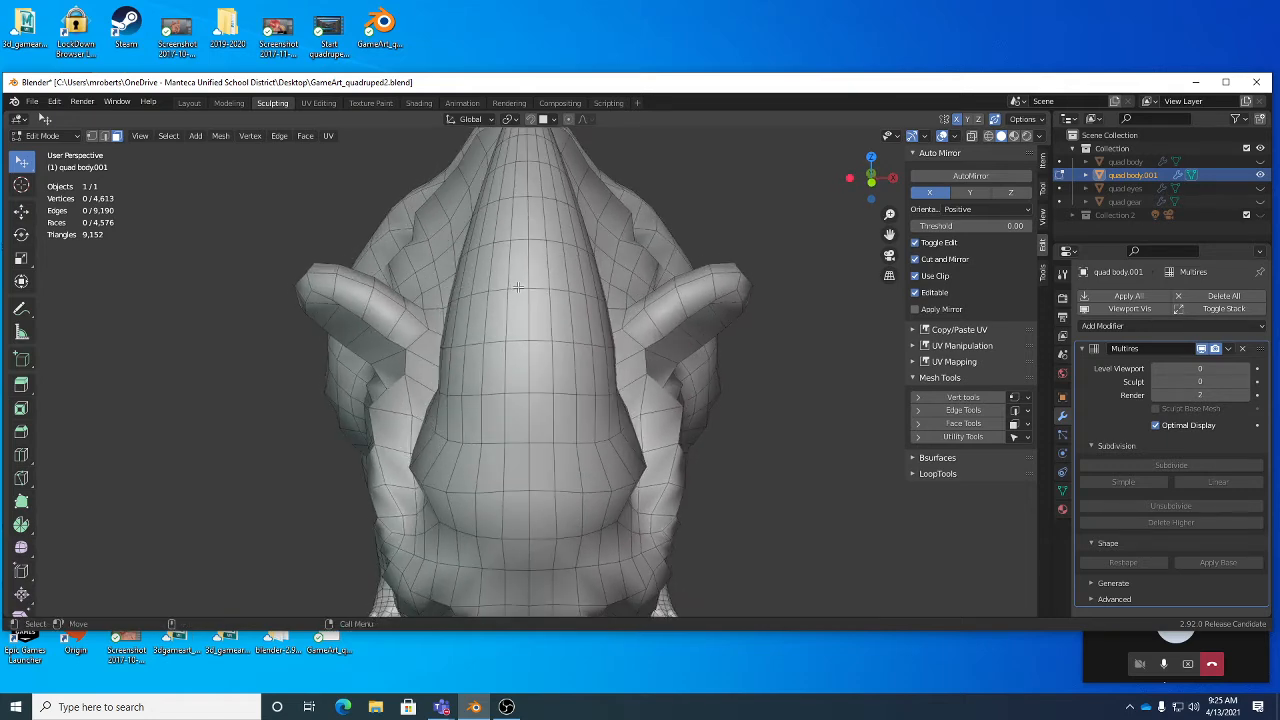
pyautogui.keyDown('alt'); pyautogui.click(519, 288); pyautogui.keyUp('alt')
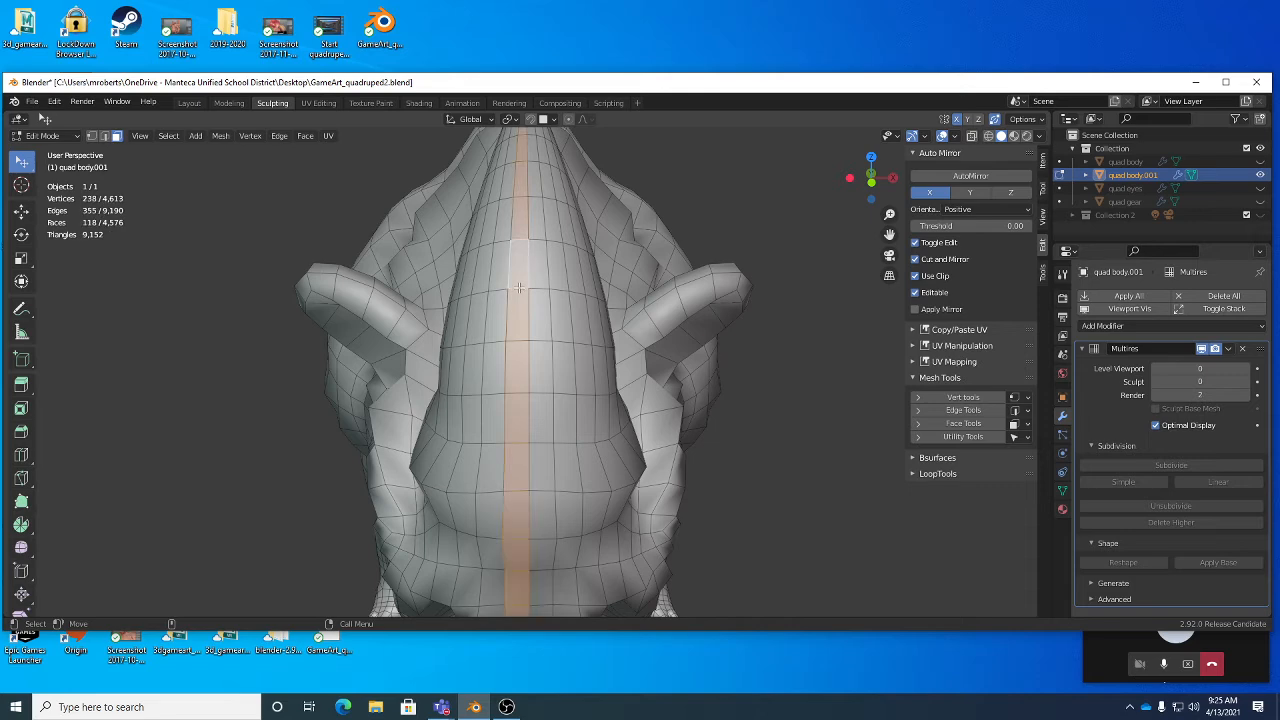
pyautogui.moveTo(519, 288); pyautogui.dragTo(587, 320, button='middle')
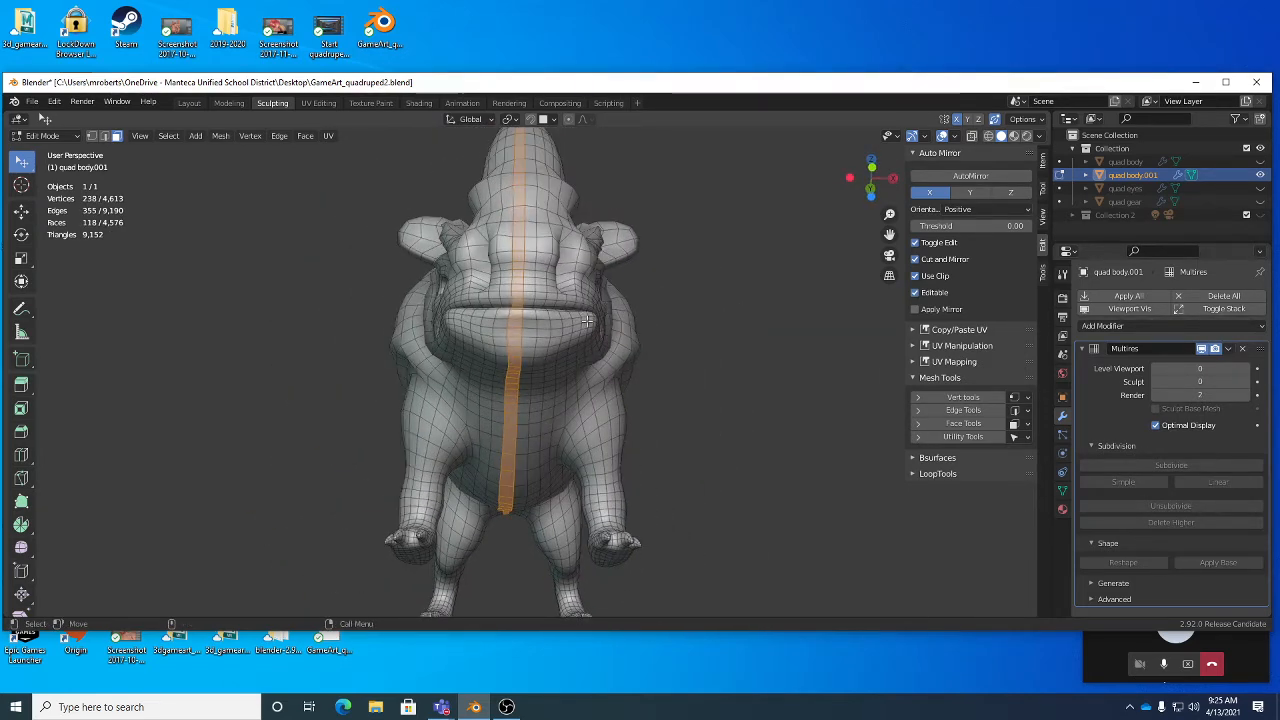
pyautogui.press('x')
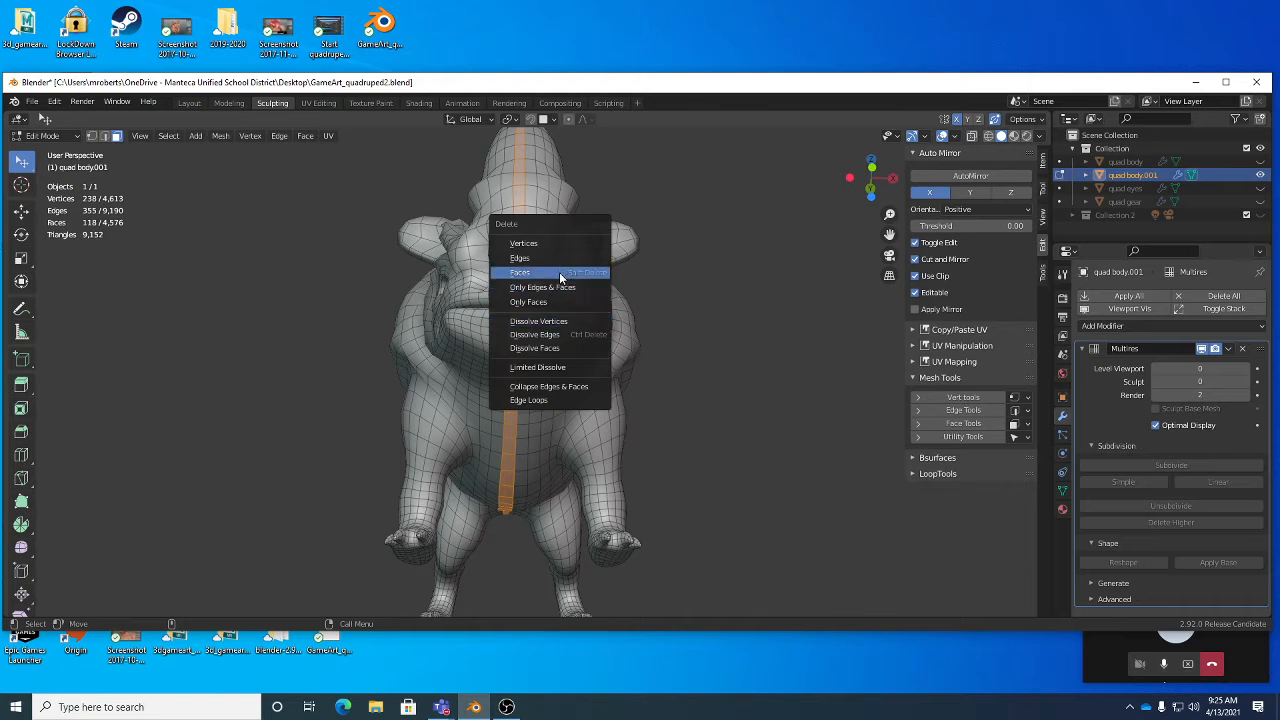
pyautogui.click(559, 272)
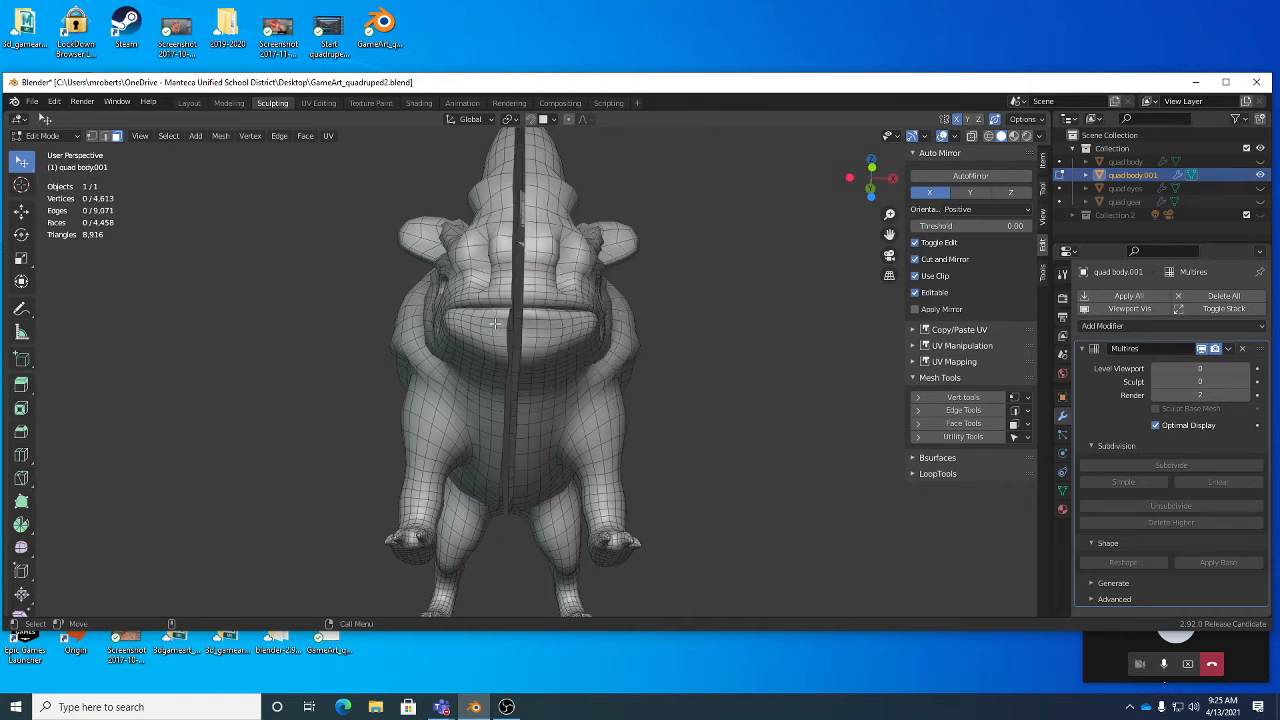
# Step: Select all faces linked to the rhino's right half in the split body copy and hide that half
pyautogui.hotkey('ctrl', 'l')
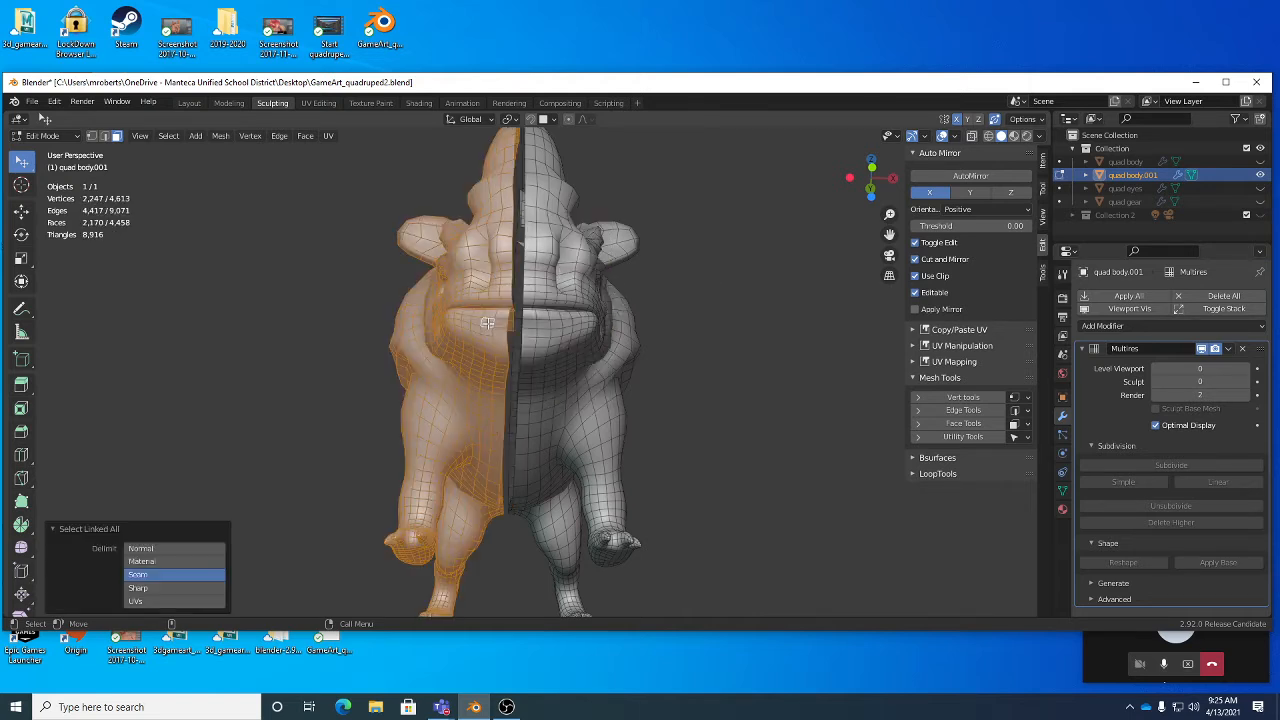
pyautogui.click(87, 528)
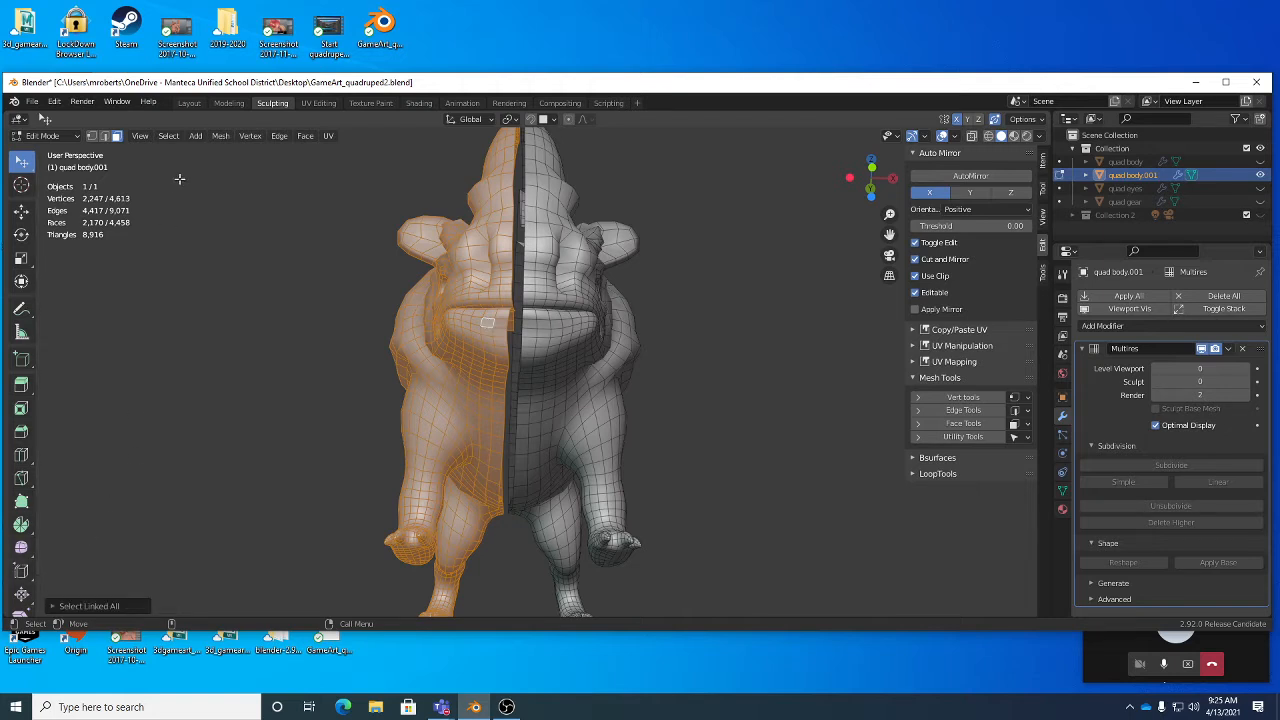
pyautogui.click(170, 136)
pyautogui.moveTo(215, 359)
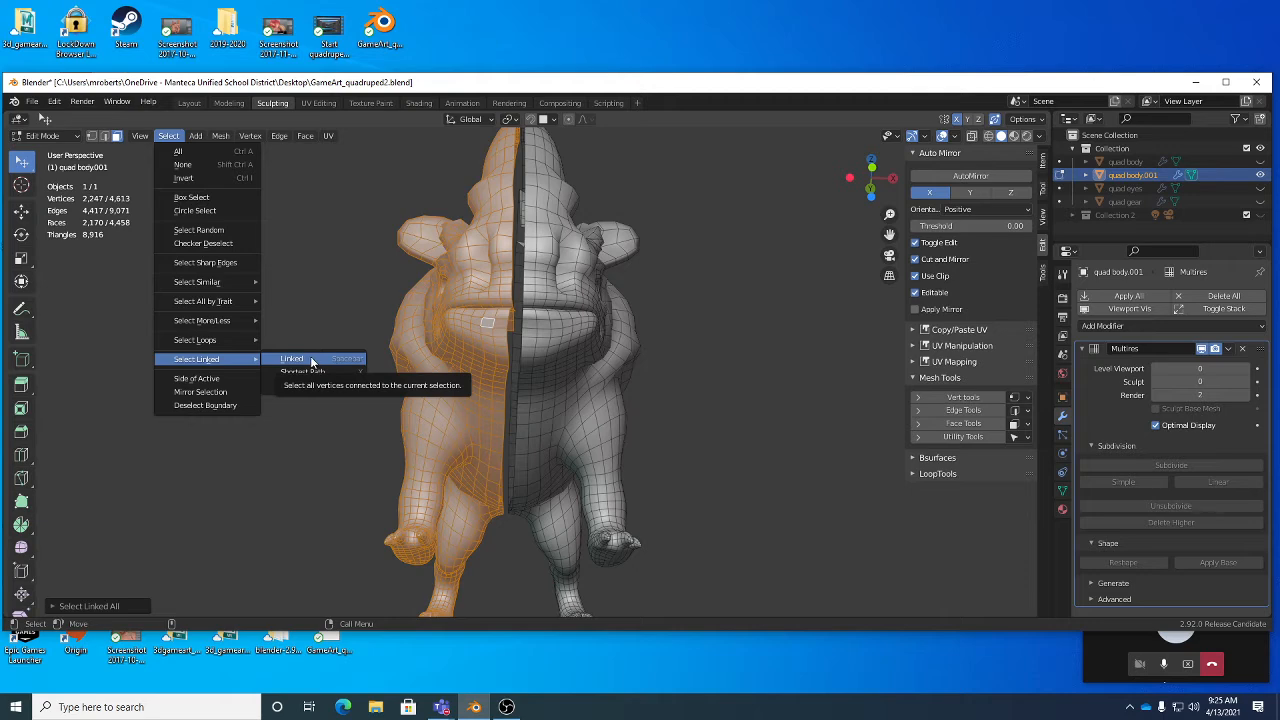
pyautogui.moveTo(680, 352); pyautogui.dragTo(651, 193, button='middle')
pyautogui.press('h')
# Step: Circle-select the faces on the front of the left ear and continue along the brow ridge towards the snout
pyautogui.scroll(3, 590, 400)
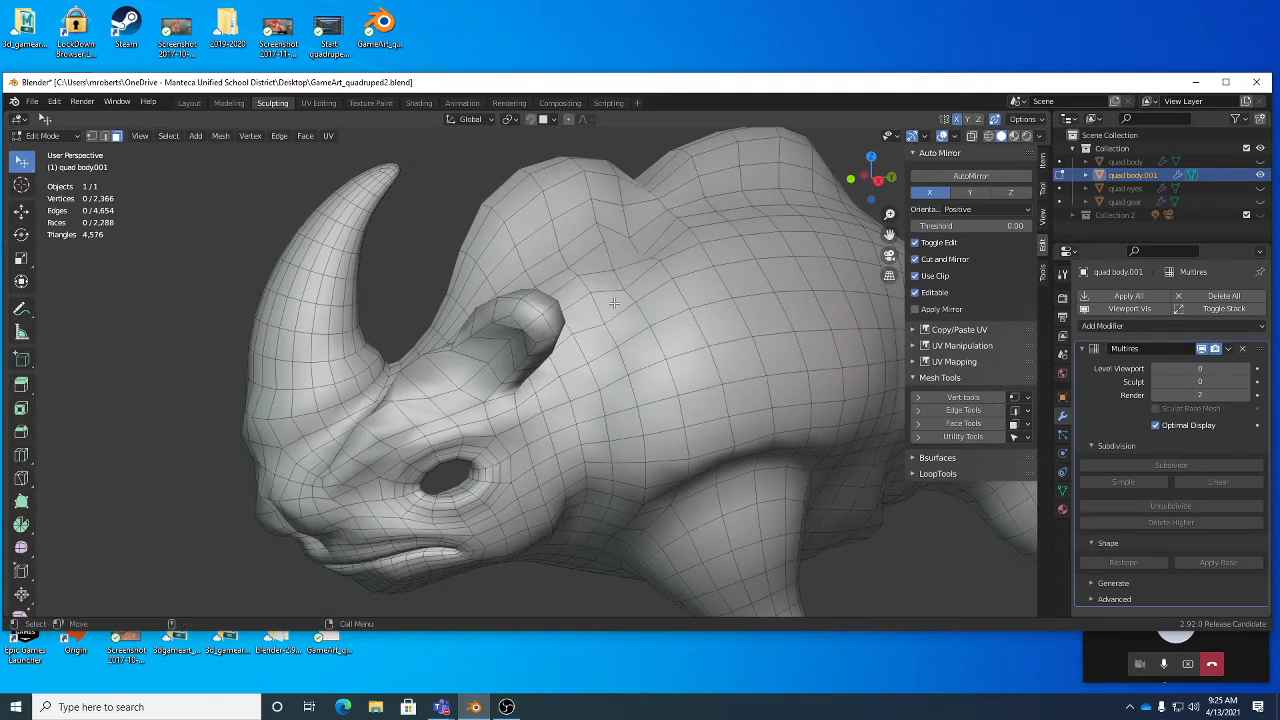
pyautogui.moveTo(614, 302); pyautogui.dragTo(485, 373, button='middle')
pyautogui.moveTo(558, 345); pyautogui.dragTo(604, 246, button='middle')
pyautogui.press('w')
pyautogui.press('w')
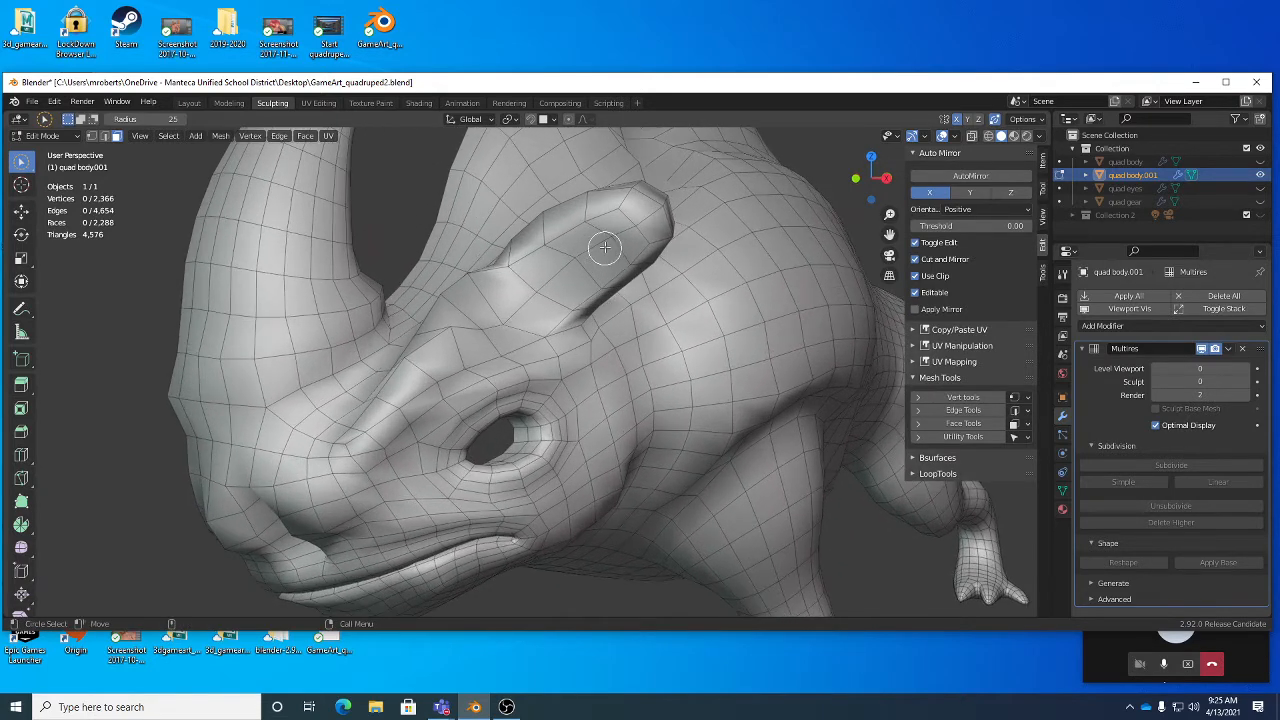
pyautogui.moveTo(615, 234); pyautogui.dragTo(584, 250)
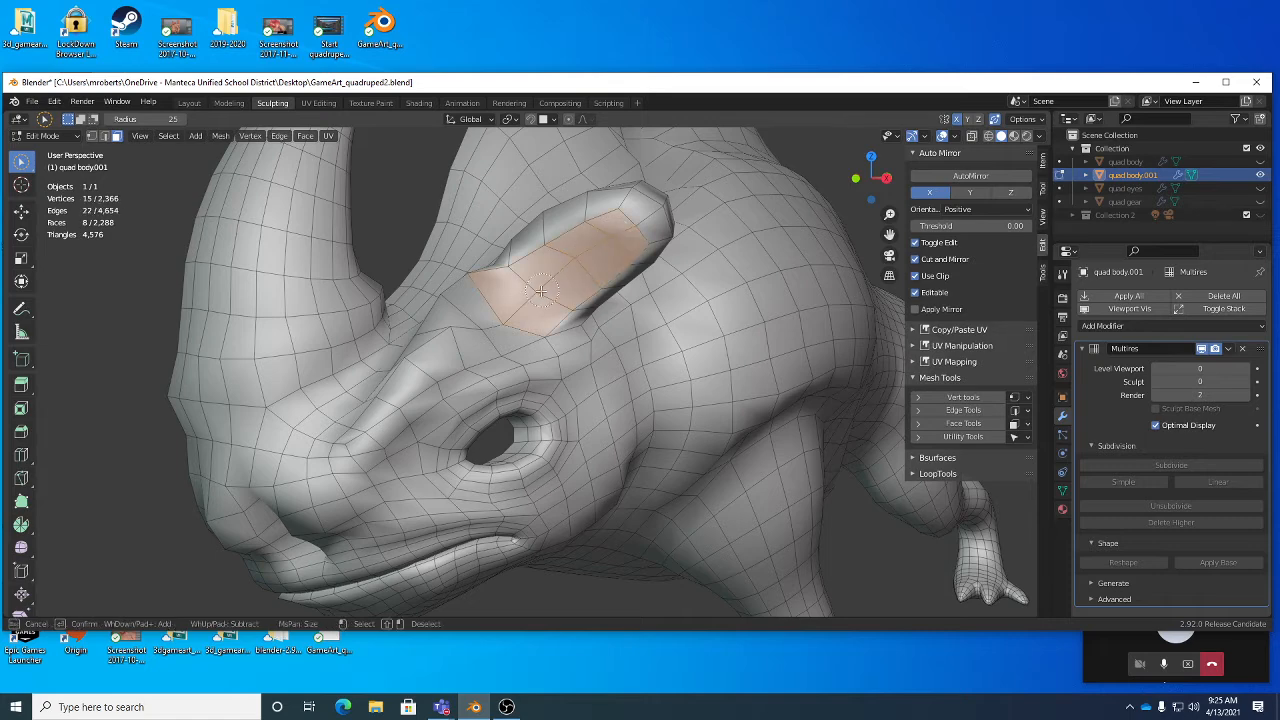
pyautogui.moveTo(540, 290); pyautogui.dragTo(488, 330)
pyautogui.moveTo(488, 330)
pyautogui.mouseDown(button='middle')
pyautogui.moveTo(558, 328)
pyautogui.moveTo(551, 306)
pyautogui.moveTo(554, 323)
pyautogui.moveTo(536, 318)
pyautogui.mouseUp(button='middle')
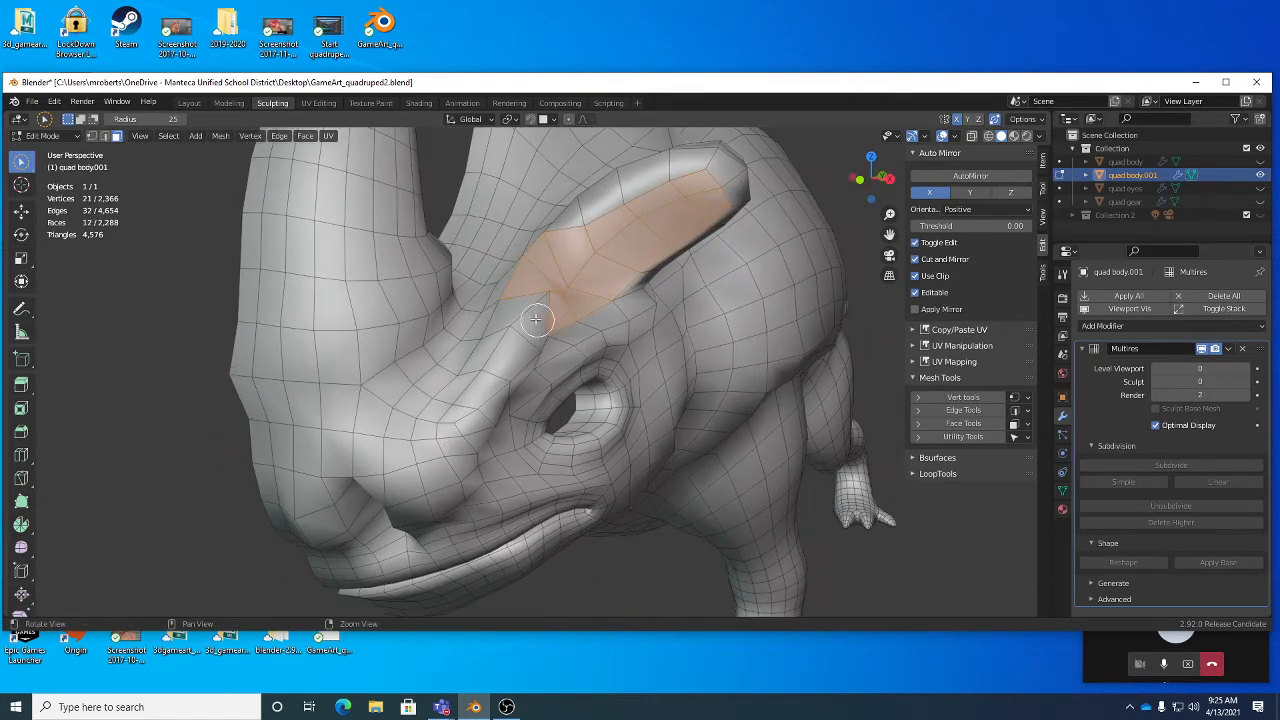
pyautogui.moveTo(536, 318)
pyautogui.mouseDown()
pyautogui.moveTo(450, 345)
pyautogui.moveTo(502, 358)
pyautogui.moveTo(510, 387)
pyautogui.moveTo(489, 329)
pyautogui.moveTo(470, 322)
pyautogui.mouseUp()
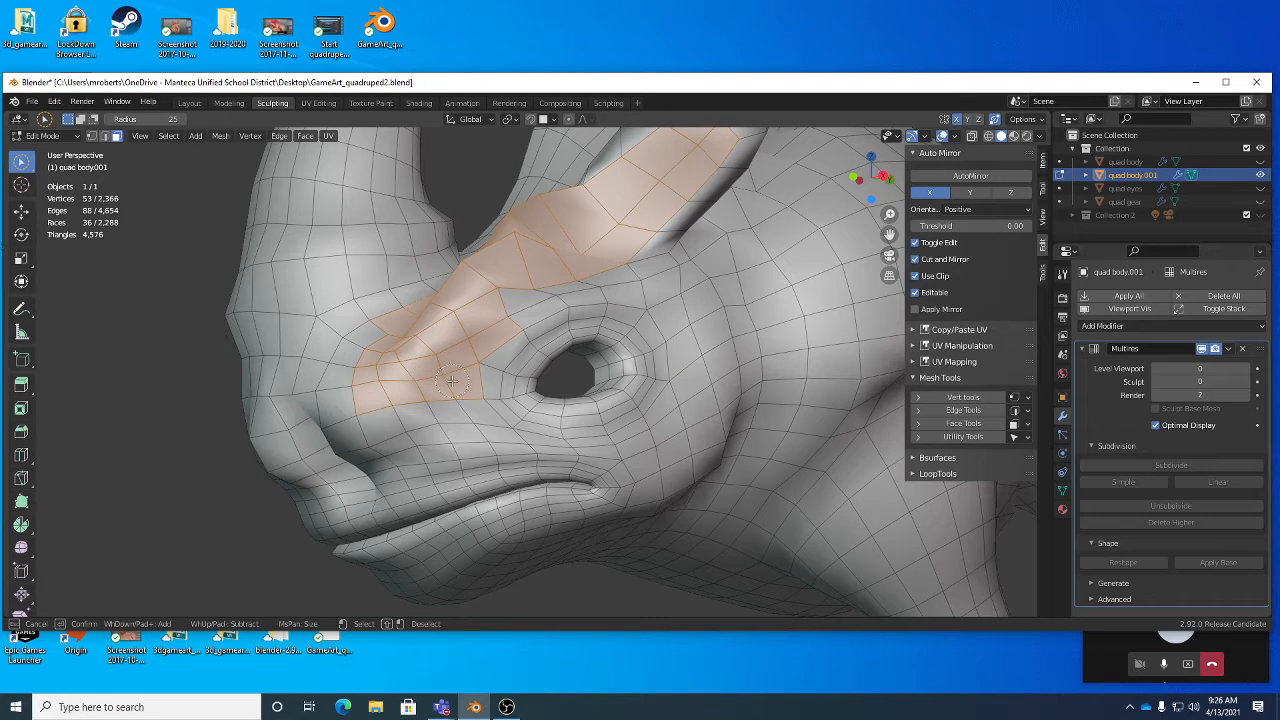
pyautogui.press('Escape')
# Step: Extend the face selection from the brow across the side of the snout and around the nostril
pyautogui.keyDown('shift'); pyautogui.moveTo(452, 381); pyautogui.dragTo(567, 327, button='middle'); pyautogui.keyUp('shift')
pyautogui.press('c')
pyautogui.moveTo(568, 334)
pyautogui.mouseDown()
pyautogui.moveTo(607, 329)
pyautogui.moveTo(600, 337)
pyautogui.moveTo(642, 362)
pyautogui.moveTo(580, 357)
pyautogui.moveTo(502, 318)
pyautogui.moveTo(501, 393)
pyautogui.mouseUp()
pyautogui.press('c')
pyautogui.press('Escape')
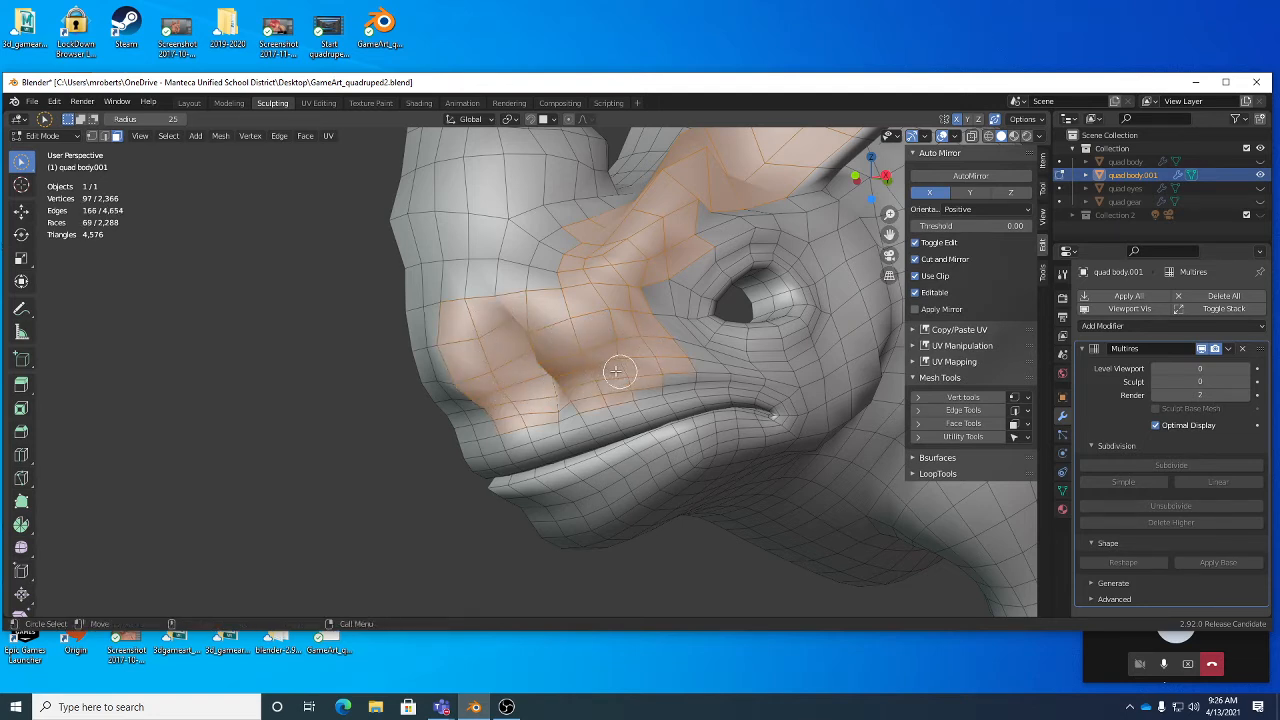
pyautogui.moveTo(614, 374)
pyautogui.mouseDown(button='middle')
pyautogui.moveTo(600, 399)
pyautogui.moveTo(615, 357)
pyautogui.mouseUp(button='middle')
pyautogui.moveTo(640, 333); pyautogui.dragTo(557, 323)
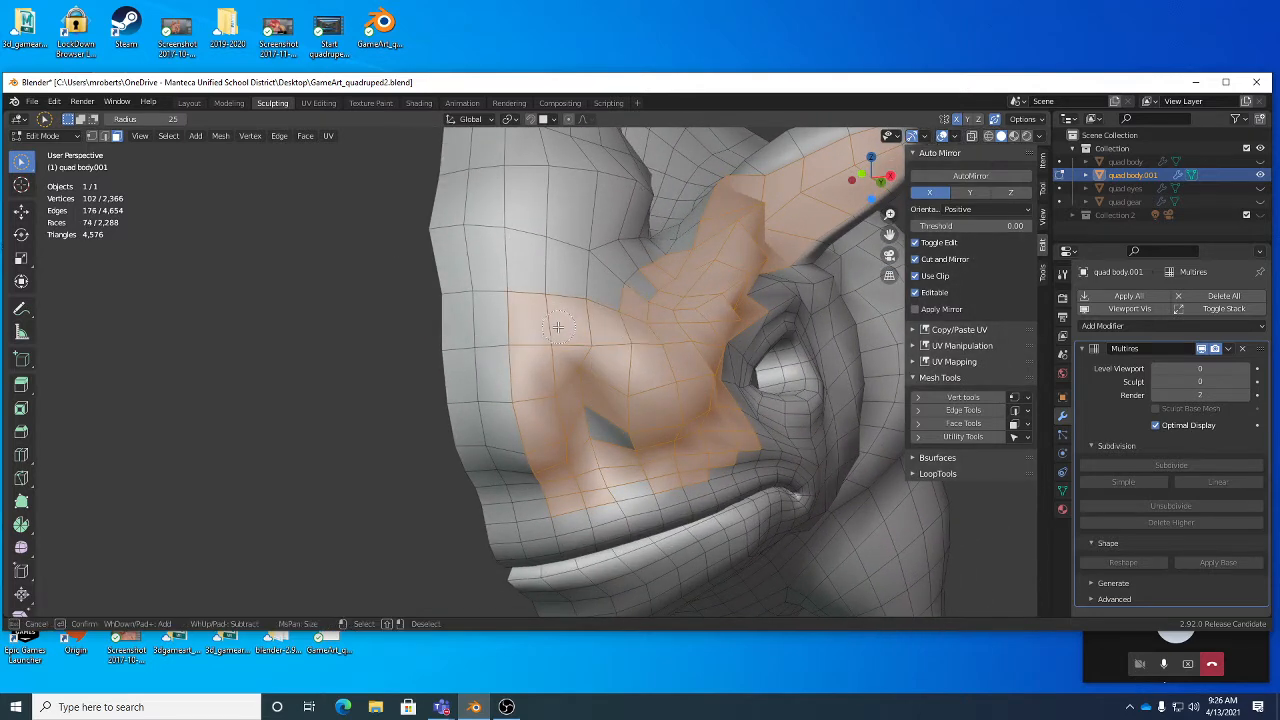
# Step: Add the missed faces inside the nostril and along the row above the upper lip to the selection
pyautogui.moveTo(620, 318)
pyautogui.mouseDown(button='middle')
pyautogui.moveTo(567, 346)
pyautogui.moveTo(623, 373)
pyautogui.mouseUp(button='middle')
pyautogui.click(566, 345)
pyautogui.scroll(2, 620, 373)
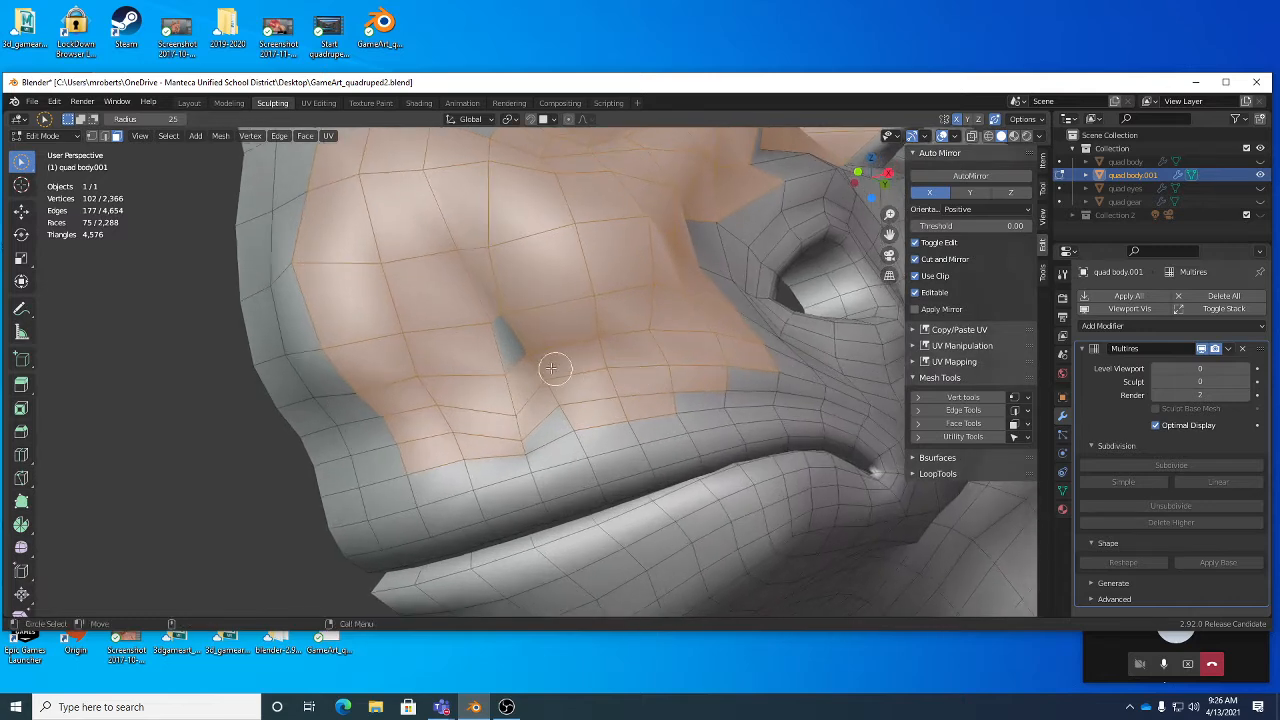
pyautogui.click(508, 350)
pyautogui.moveTo(504, 449)
pyautogui.mouseDown()
pyautogui.moveTo(430, 458)
pyautogui.moveTo(610, 438)
pyautogui.moveTo(737, 385)
pyautogui.moveTo(735, 400)
pyautogui.mouseUp()
pyautogui.scroll(-2, 560, 451)
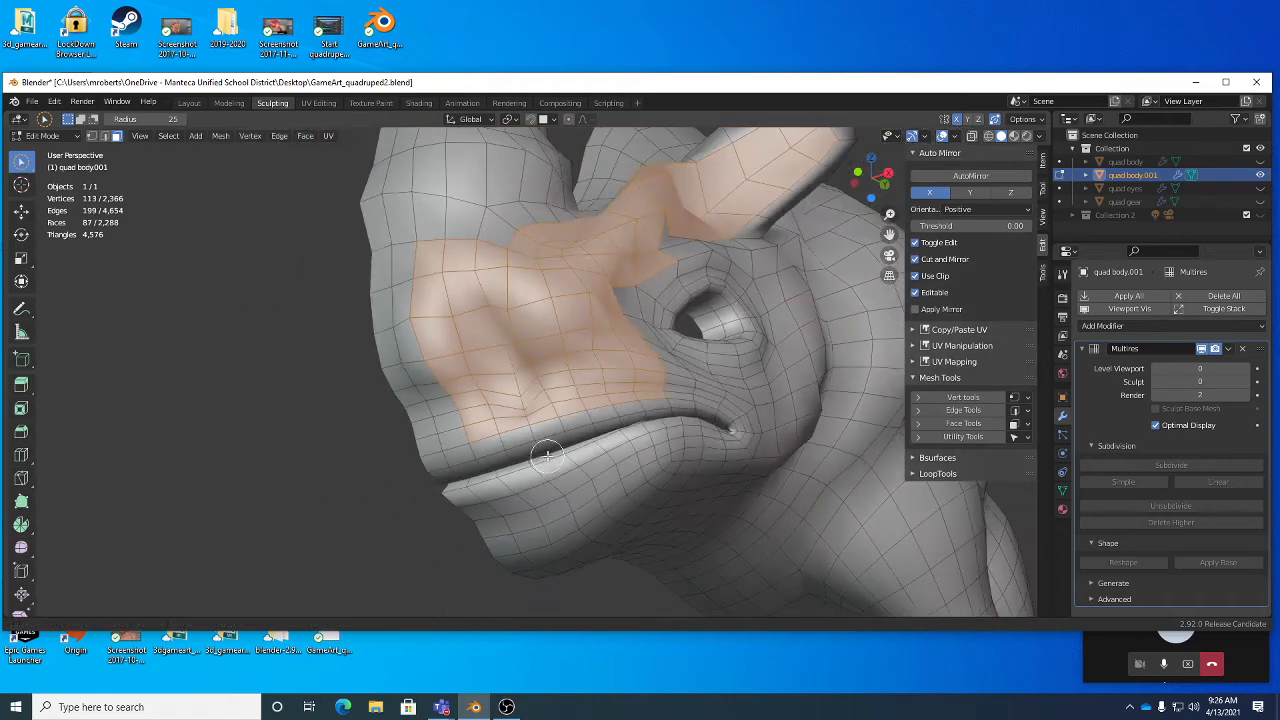
# Step: Deselect the lowest row of selected faces along the upper lip to even out the patch's edge
pyautogui.moveTo(549, 449); pyautogui.dragTo(503, 454, button='middle')
pyautogui.scroll(2, 500, 455)
pyautogui.keyDown('ctrl'); pyautogui.click(384, 518); pyautogui.keyUp('ctrl')
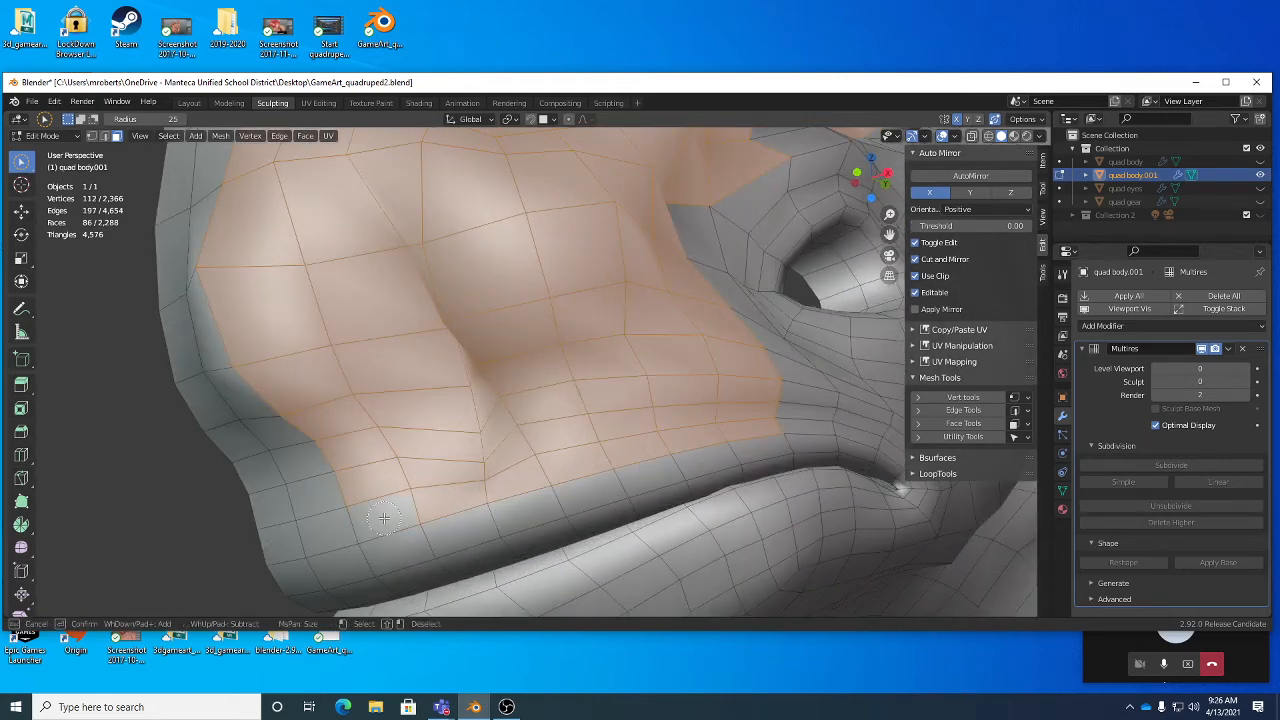
pyautogui.keyDown('ctrl'); pyautogui.click(440, 507); pyautogui.keyUp('ctrl')
pyautogui.keyDown('ctrl'); pyautogui.click(514, 488); pyautogui.keyUp('ctrl')
pyautogui.keyDown('ctrl'); pyautogui.moveTo(617, 467); pyautogui.dragTo(708, 455); pyautogui.keyUp('ctrl')
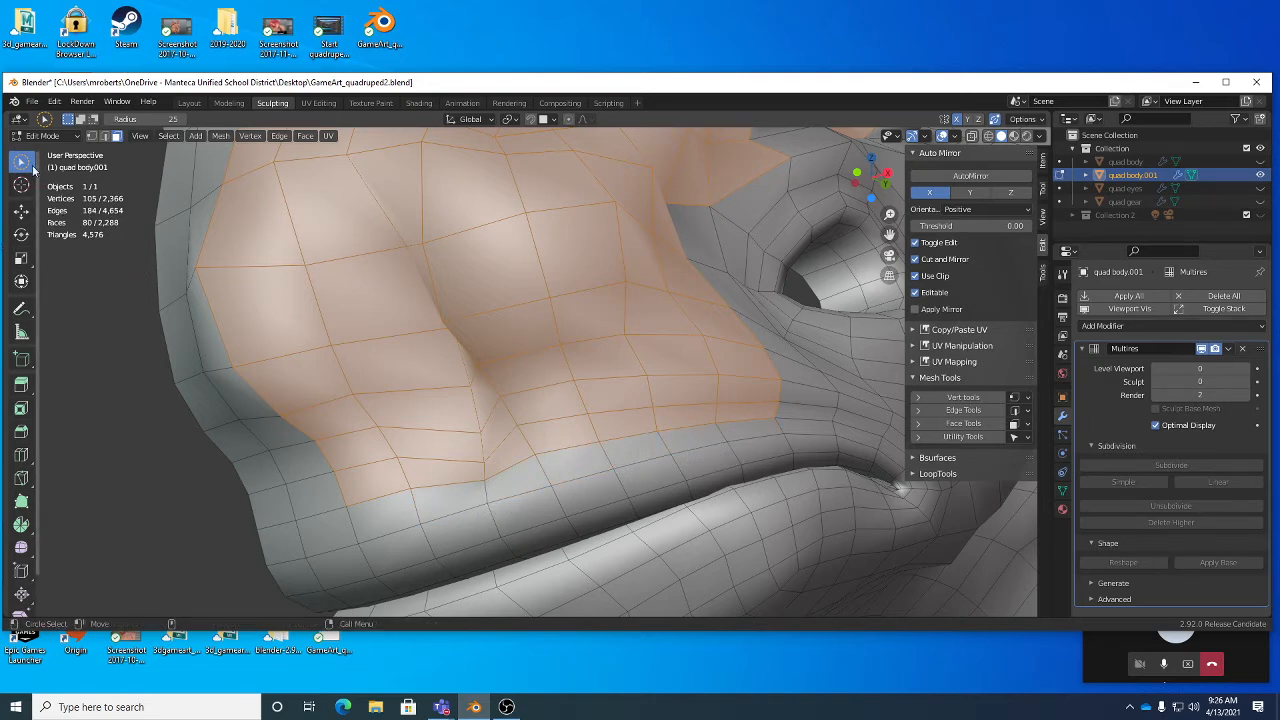
# Step: Add the faces between the brow and the eye to the selection and delete the whole ear-to-snout patch of faces
pyautogui.scroll(-7, 510, 365)
pyautogui.moveTo(612, 408); pyautogui.dragTo(582, 440, button='middle')
pyautogui.scroll(2, 574, 403)
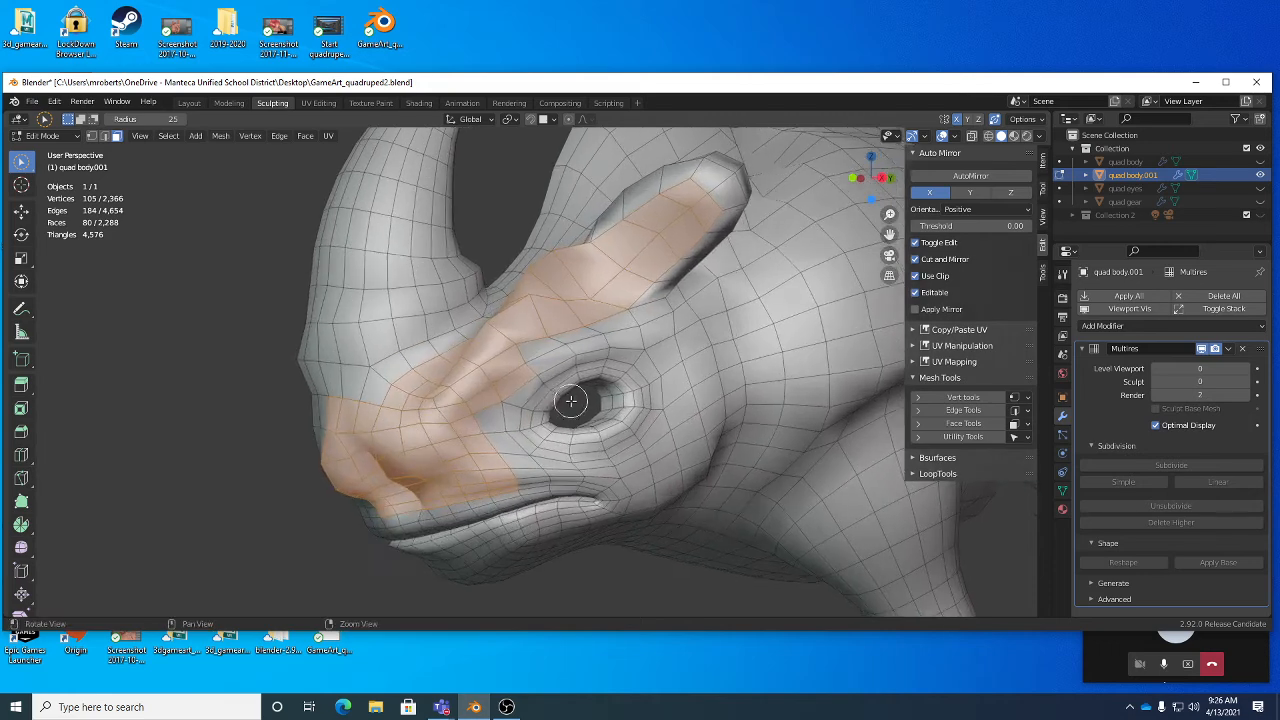
pyautogui.moveTo(539, 336); pyautogui.dragTo(560, 325)
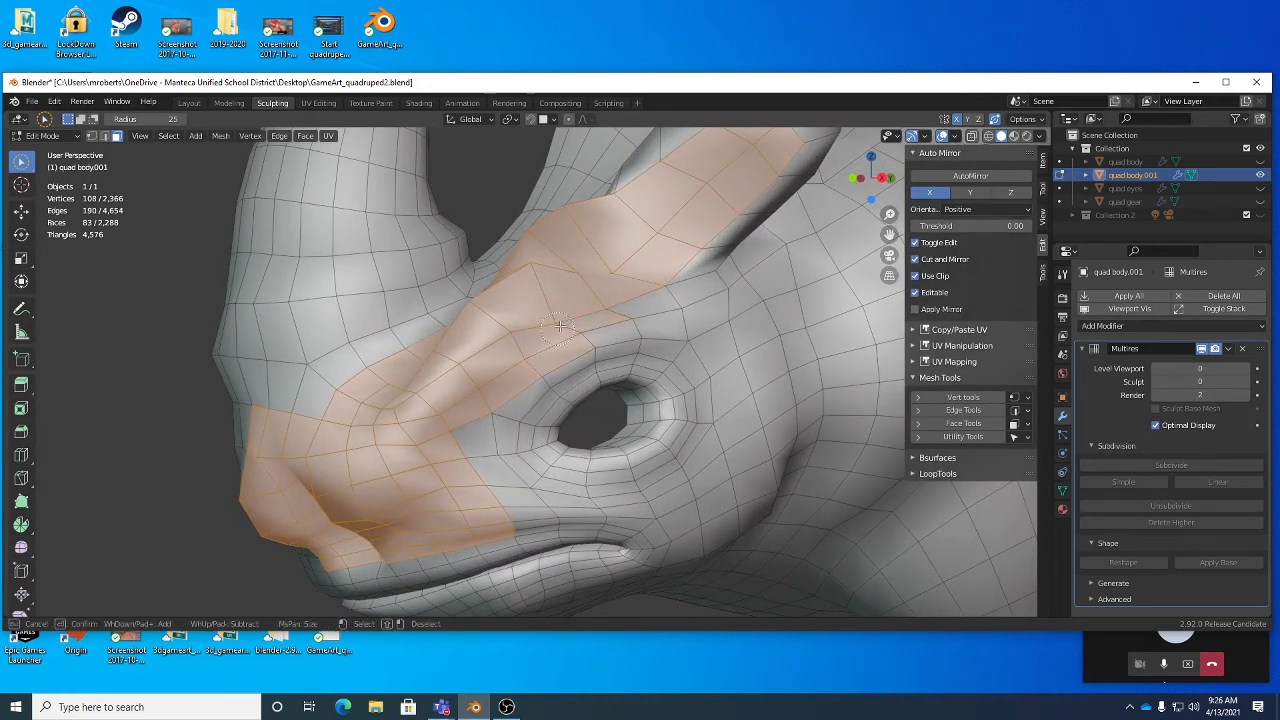
pyautogui.moveTo(643, 313); pyautogui.dragTo(579, 384)
pyautogui.scroll(-3, 662, 335)
pyautogui.press('x')
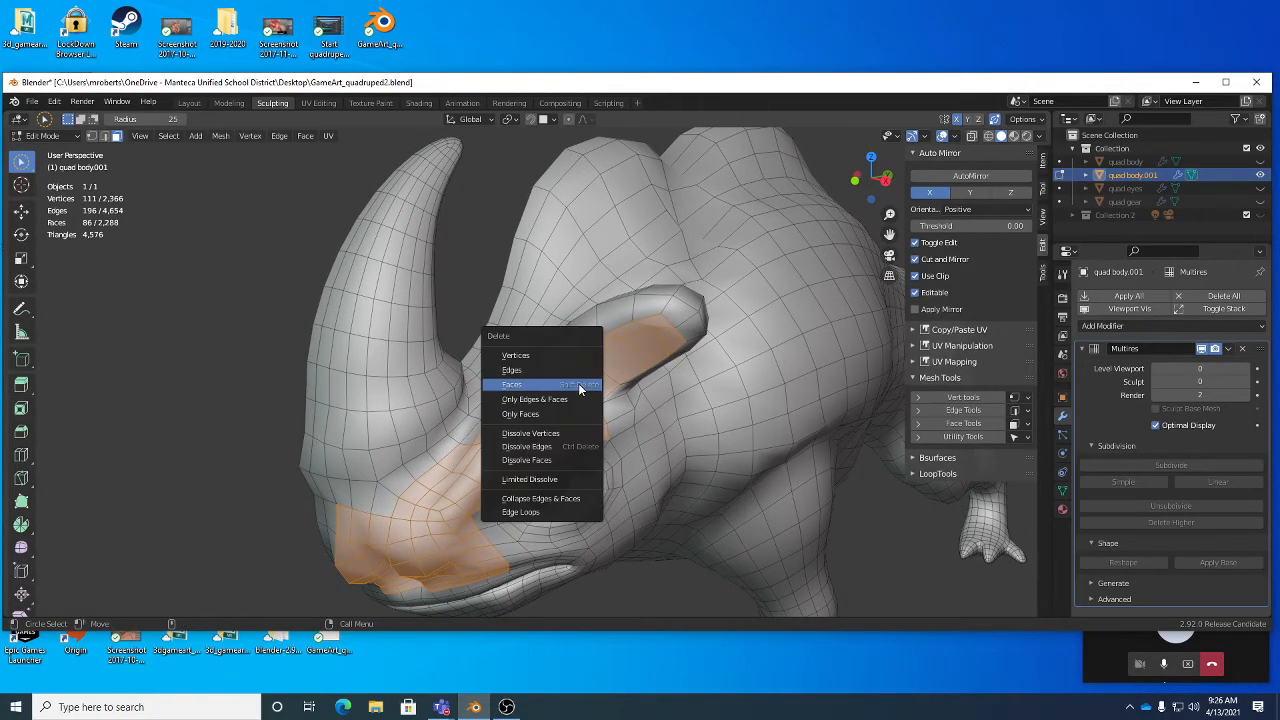
pyautogui.click(550, 386)
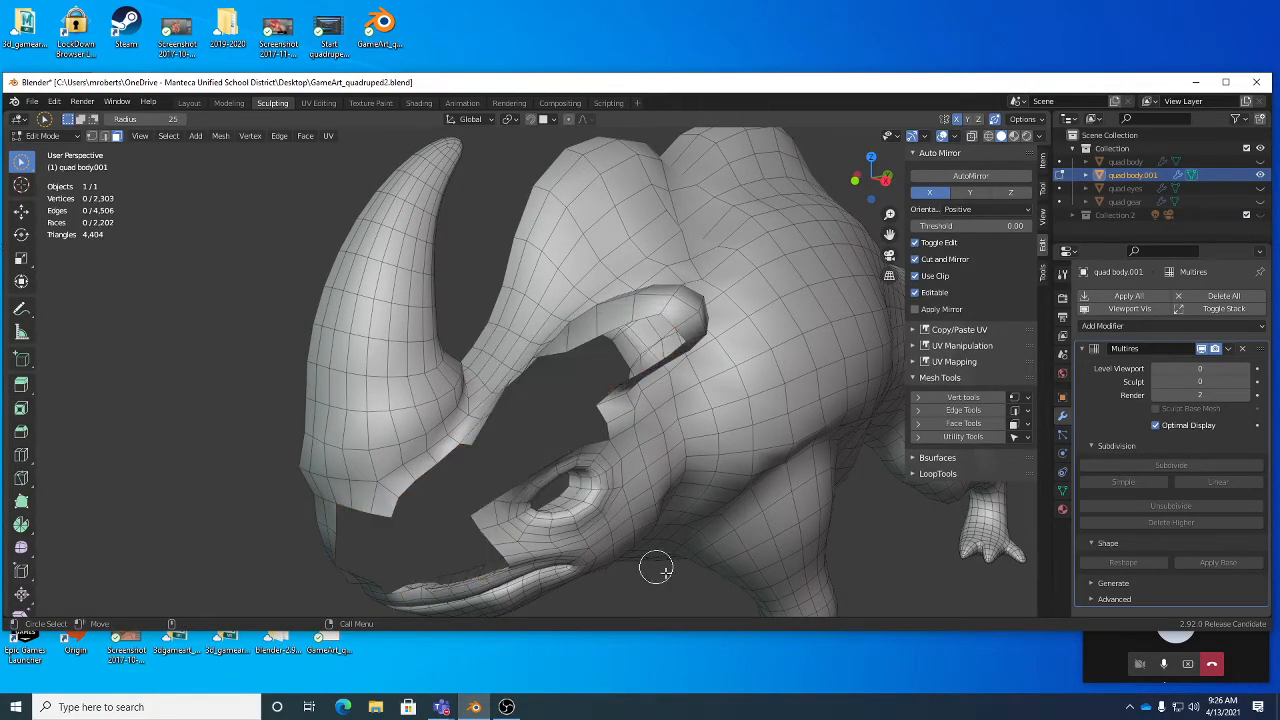
# Step: Circle-select a patch of faces at the dip between the two back humps, spreading down the front hump
pyautogui.keyDown('alt'); pyautogui.moveTo(694, 554); pyautogui.dragTo(610, 423); pyautogui.keyUp('alt')
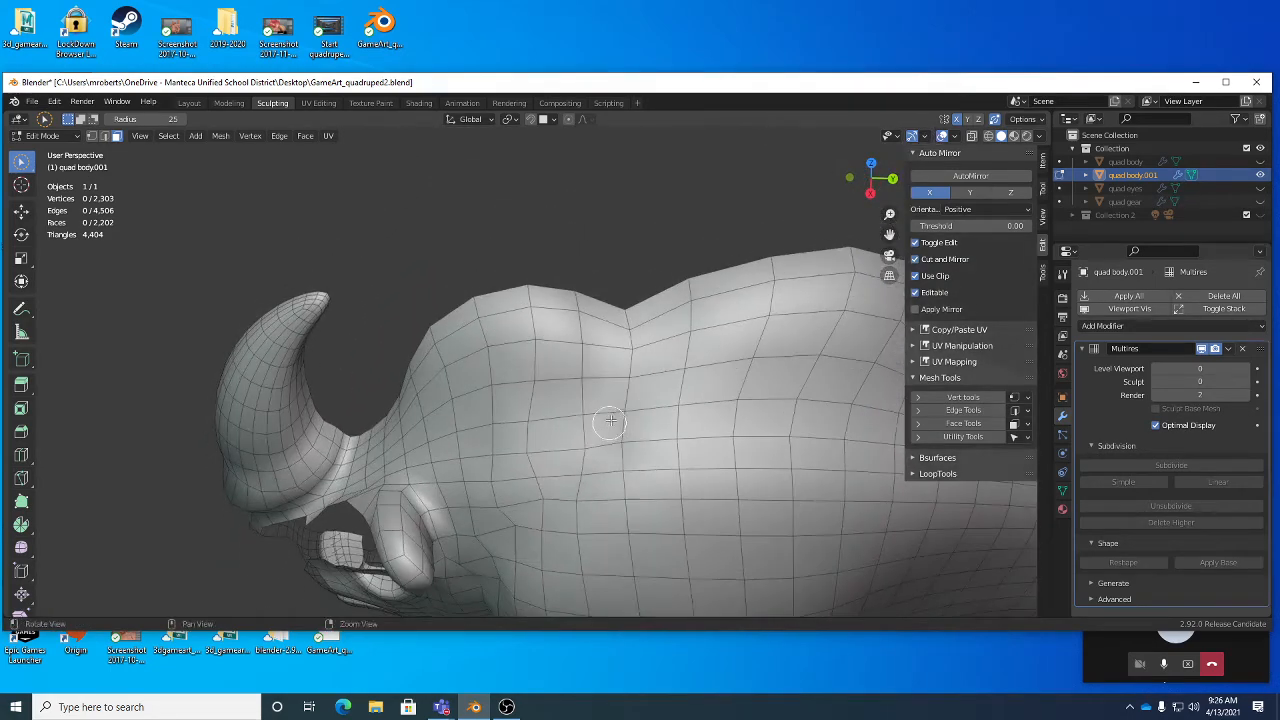
pyautogui.moveTo(610, 363)
pyautogui.keyDown('alt'); pyautogui.mouseDown()
pyautogui.moveTo(655, 313)
pyautogui.moveTo(630, 298)
pyautogui.mouseUp(); pyautogui.keyUp('alt')
pyautogui.keyDown('alt'); pyautogui.moveTo(642, 370); pyautogui.dragTo(654, 306); pyautogui.keyUp('alt')
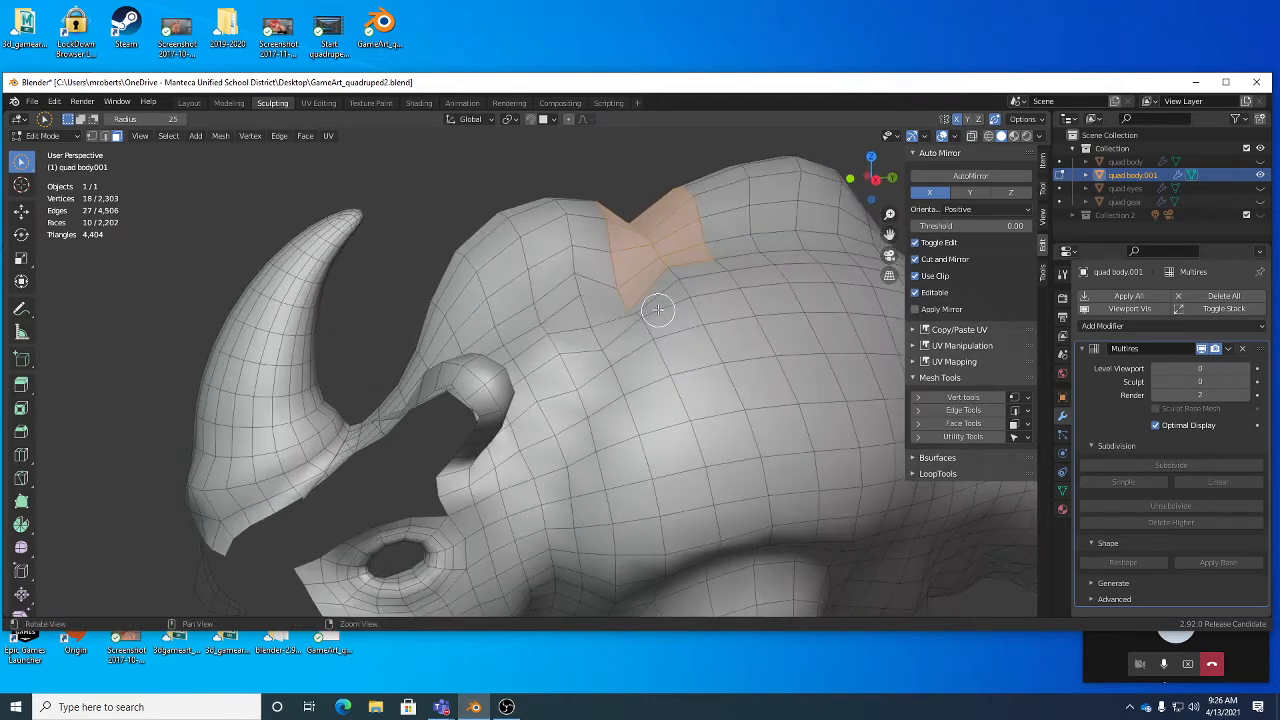
pyautogui.moveTo(581, 246); pyautogui.dragTo(595, 257)
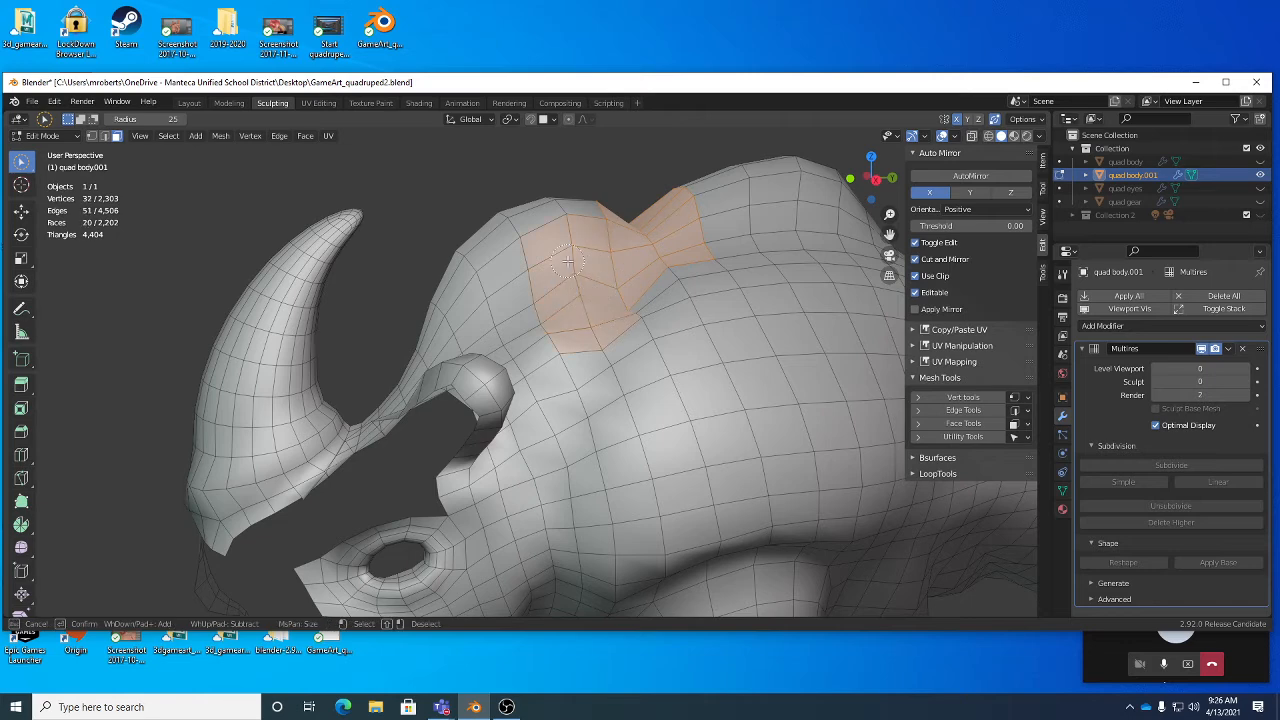
pyautogui.keyDown('shift'); pyautogui.doubleClick(567, 262); pyautogui.keyUp('shift')
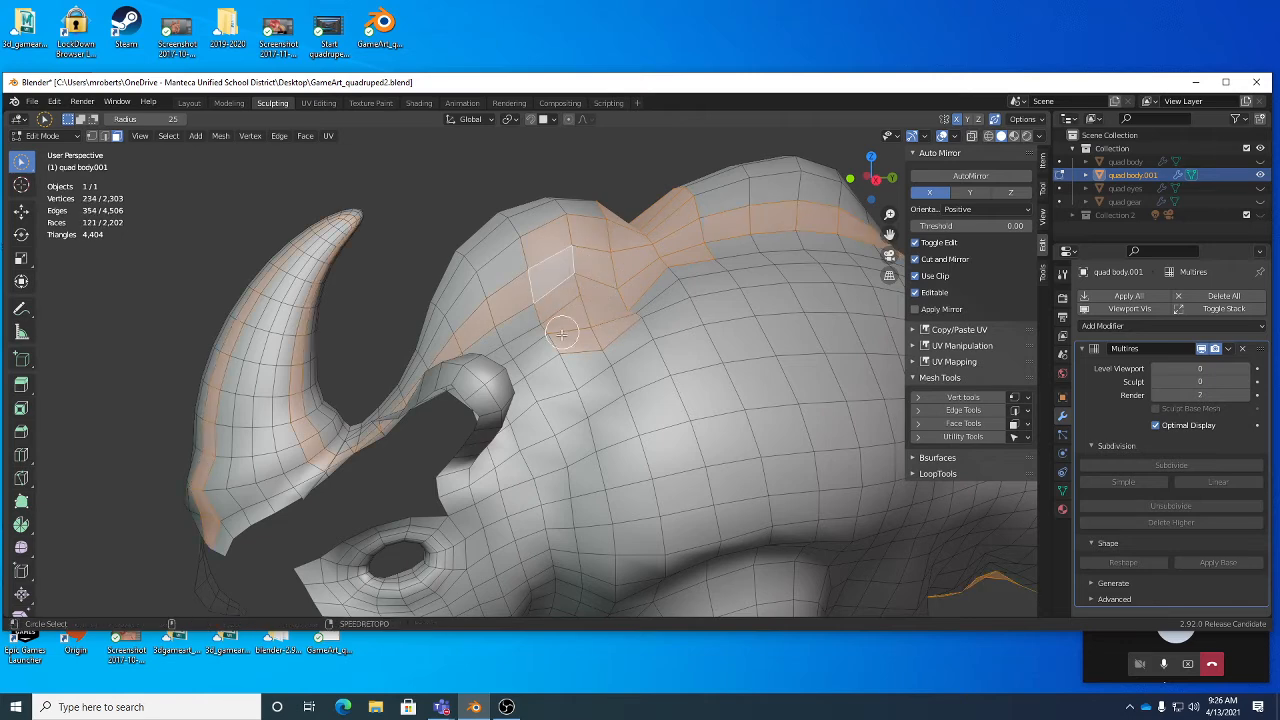
pyautogui.click(570, 173)
pyautogui.moveTo(556, 257)
pyautogui.mouseDown()
pyautogui.moveTo(585, 288)
pyautogui.moveTo(644, 263)
pyautogui.mouseUp()
pyautogui.moveTo(645, 264); pyautogui.dragTo(614, 326, button='middle')
# Step: Extend and trim the neck patch down the side behind the ear, and delete its selected faces
pyautogui.keyDown('shift'); pyautogui.click(616, 297); pyautogui.keyUp('shift')
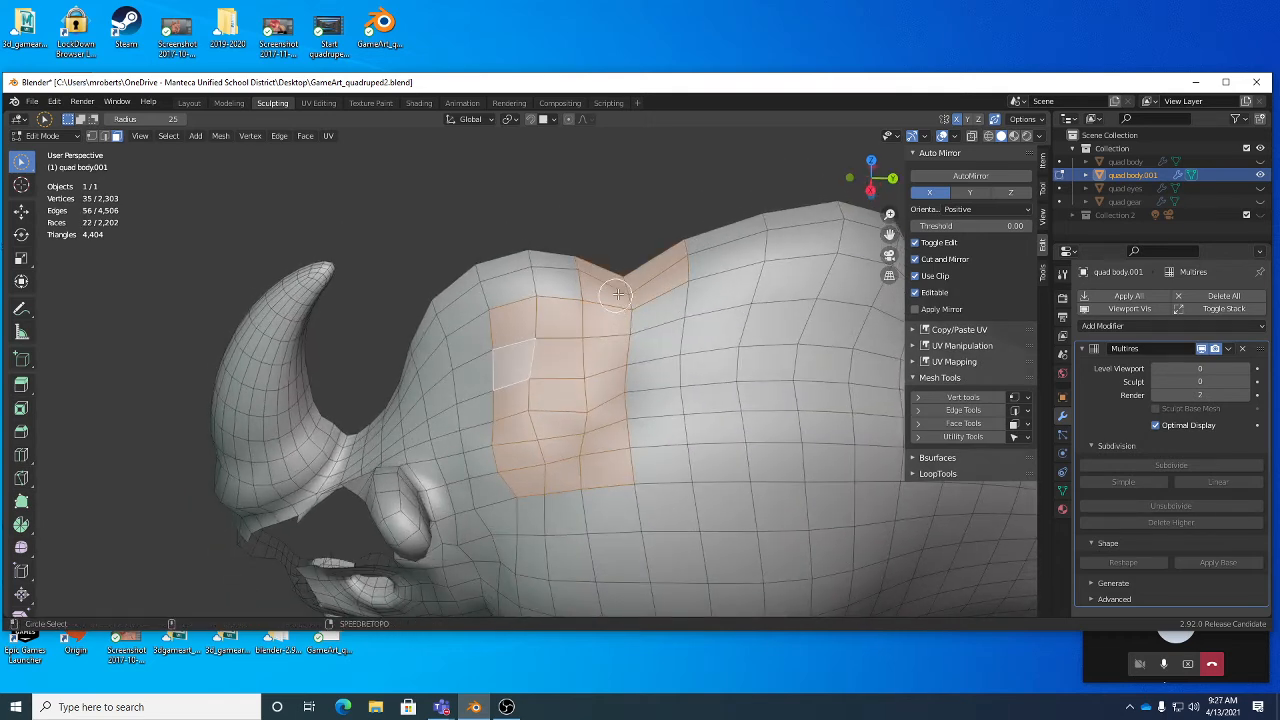
pyautogui.moveTo(660, 318)
pyautogui.keyDown('shift'); pyautogui.mouseDown()
pyautogui.moveTo(669, 429)
pyautogui.moveTo(654, 446)
pyautogui.mouseUp(); pyautogui.keyUp('shift')
pyautogui.moveTo(654, 446); pyautogui.dragTo(664, 416, button='middle')
pyautogui.keyDown('ctrl'); pyautogui.moveTo(742, 366); pyautogui.dragTo(747, 400); pyautogui.keyUp('ctrl')
pyautogui.moveTo(747, 400); pyautogui.dragTo(577, 338, button='middle')
pyautogui.moveTo(577, 338)
pyautogui.keyDown('shift'); pyautogui.mouseDown()
pyautogui.moveTo(535, 300)
pyautogui.moveTo(560, 357)
pyautogui.moveTo(527, 343)
pyautogui.moveTo(585, 344)
pyautogui.moveTo(636, 310)
pyautogui.moveTo(658, 322)
pyautogui.mouseUp(); pyautogui.keyUp('shift')
pyautogui.scroll(-2, 606, 382)
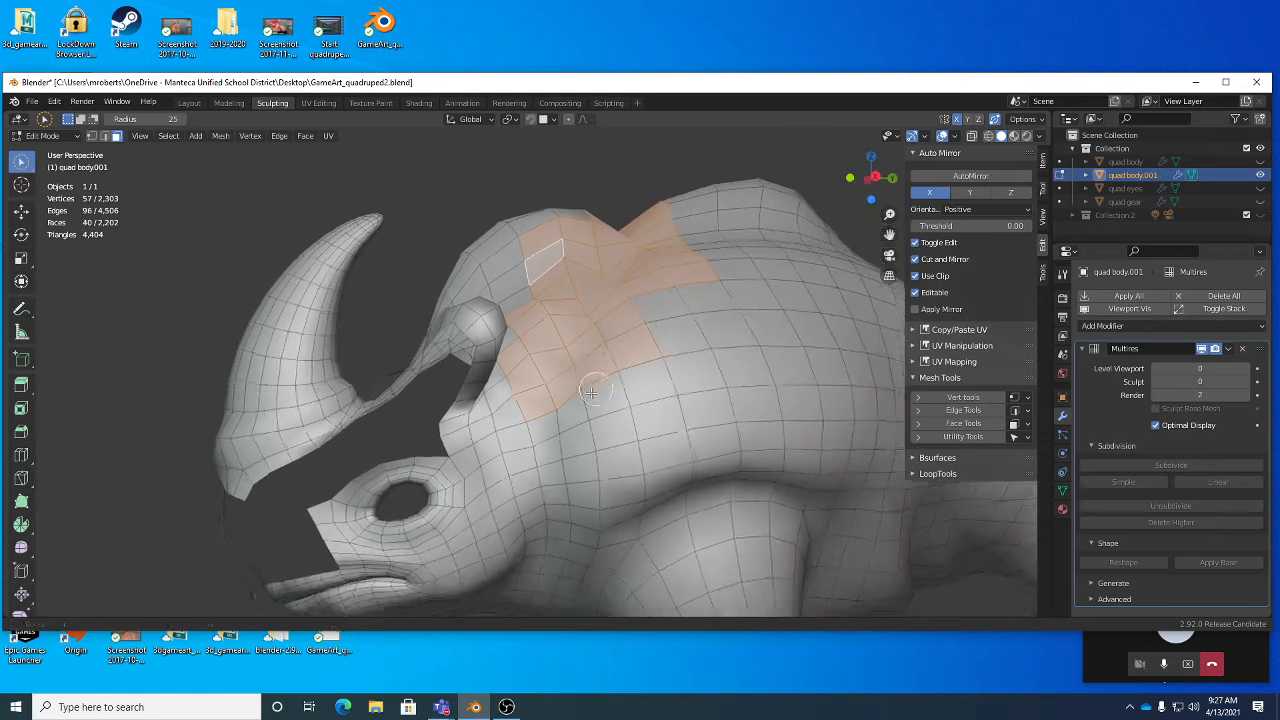
pyautogui.keyDown('shift'); pyautogui.moveTo(598, 392); pyautogui.dragTo(657, 353, button='middle'); pyautogui.keyUp('shift')
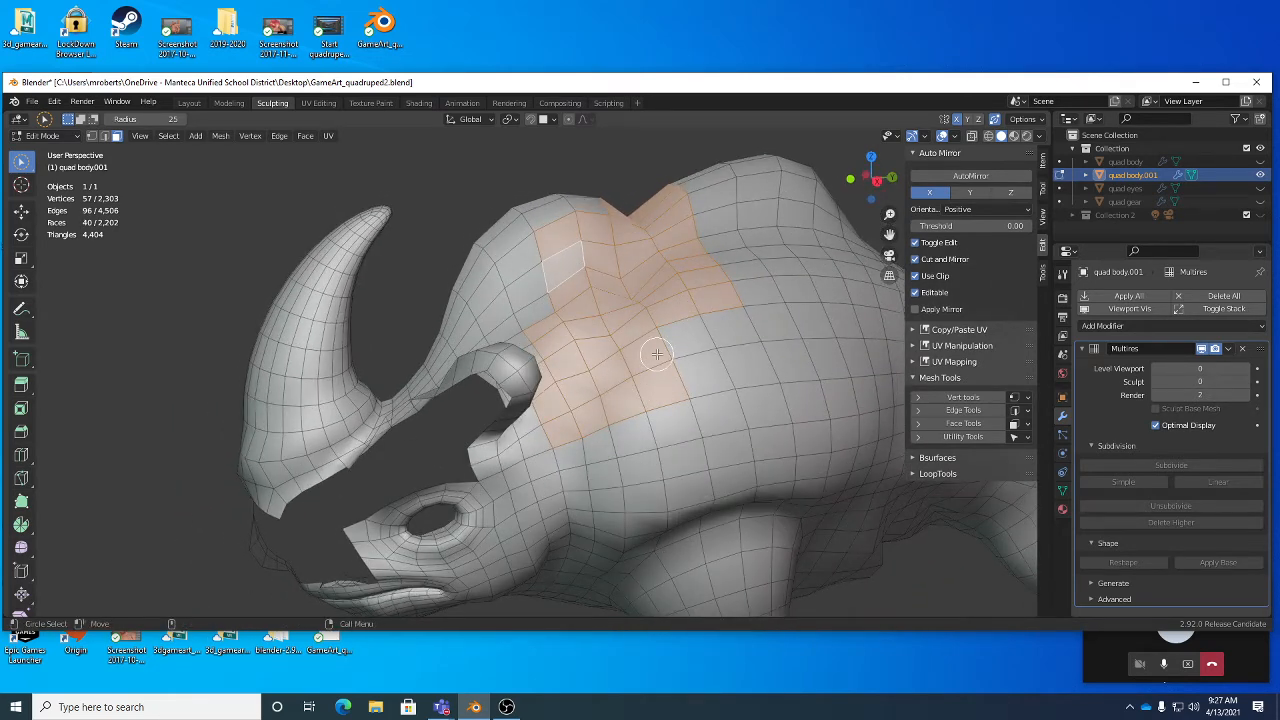
pyautogui.press('x')
pyautogui.click(657, 356)
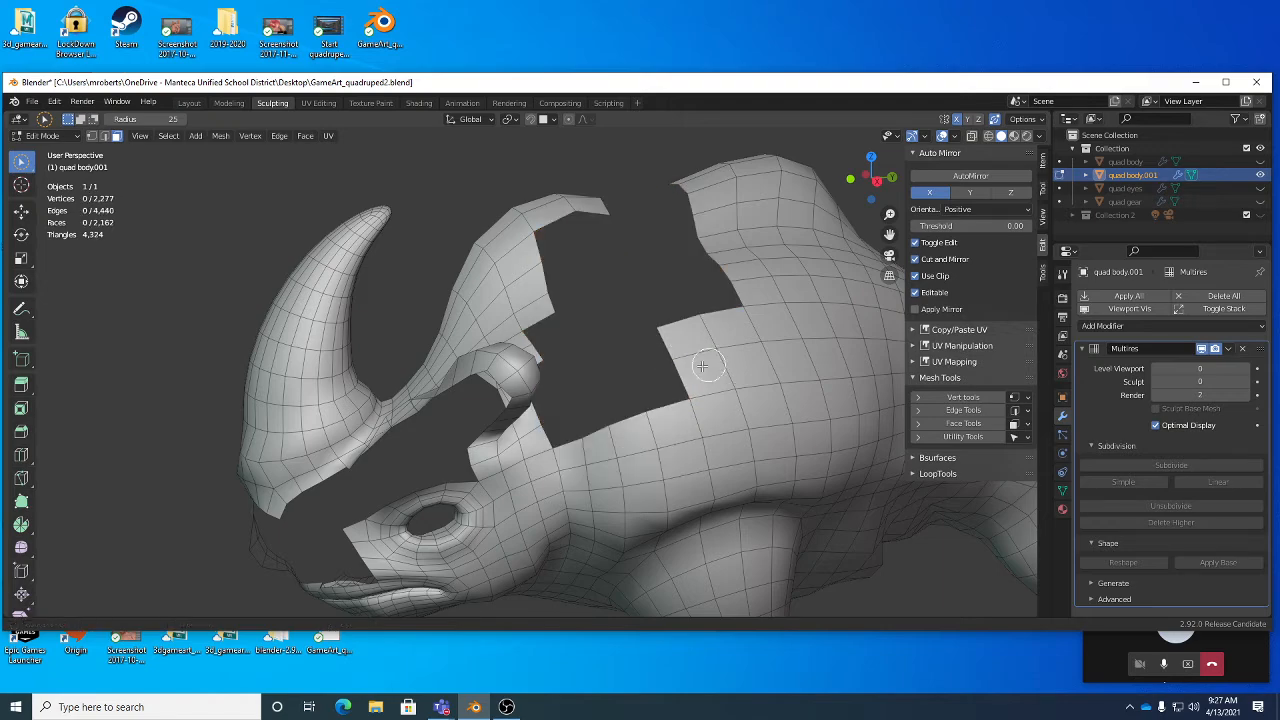
# Step: Circle-select a patch of faces on the left flank, just in front of the hind leg and down towards the belly
pyautogui.moveTo(656, 353); pyautogui.dragTo(580, 170, button='middle')
pyautogui.scroll(1, 552, 344)
pyautogui.moveTo(720, 330); pyautogui.dragTo(669, 271, button='middle')
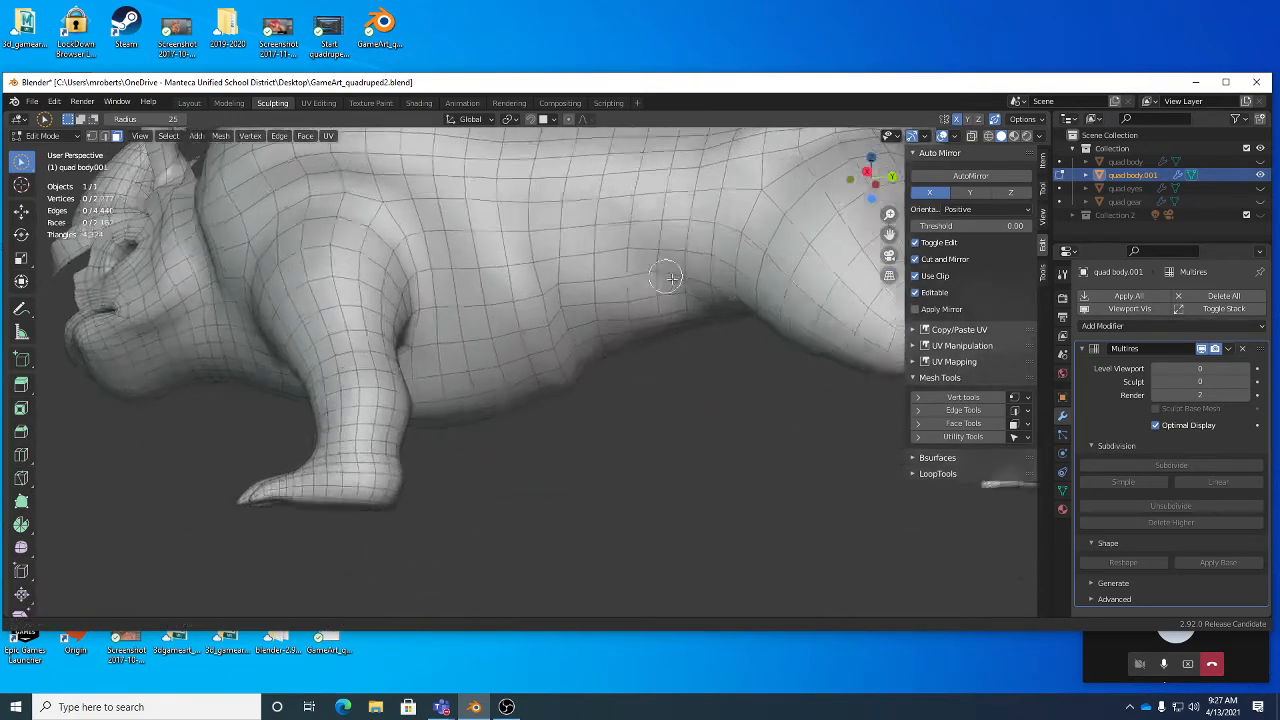
pyautogui.scroll(1, 693, 281)
pyautogui.scroll(2, 693, 281)
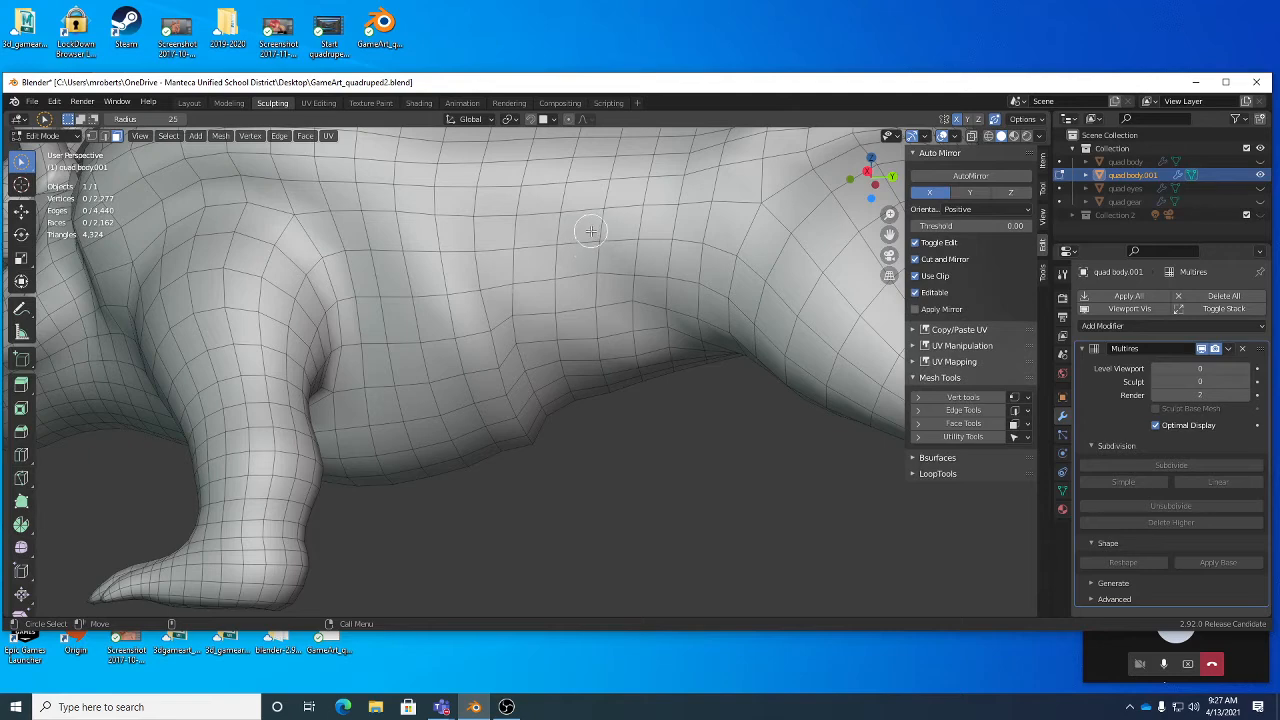
pyautogui.moveTo(591, 231)
pyautogui.mouseDown()
pyautogui.moveTo(670, 318)
pyautogui.moveTo(625, 323)
pyautogui.mouseUp()
pyautogui.moveTo(625, 323)
pyautogui.mouseDown(button='middle')
pyautogui.moveTo(670, 350)
pyautogui.moveTo(686, 266)
pyautogui.moveTo(652, 311)
pyautogui.mouseUp(button='middle')
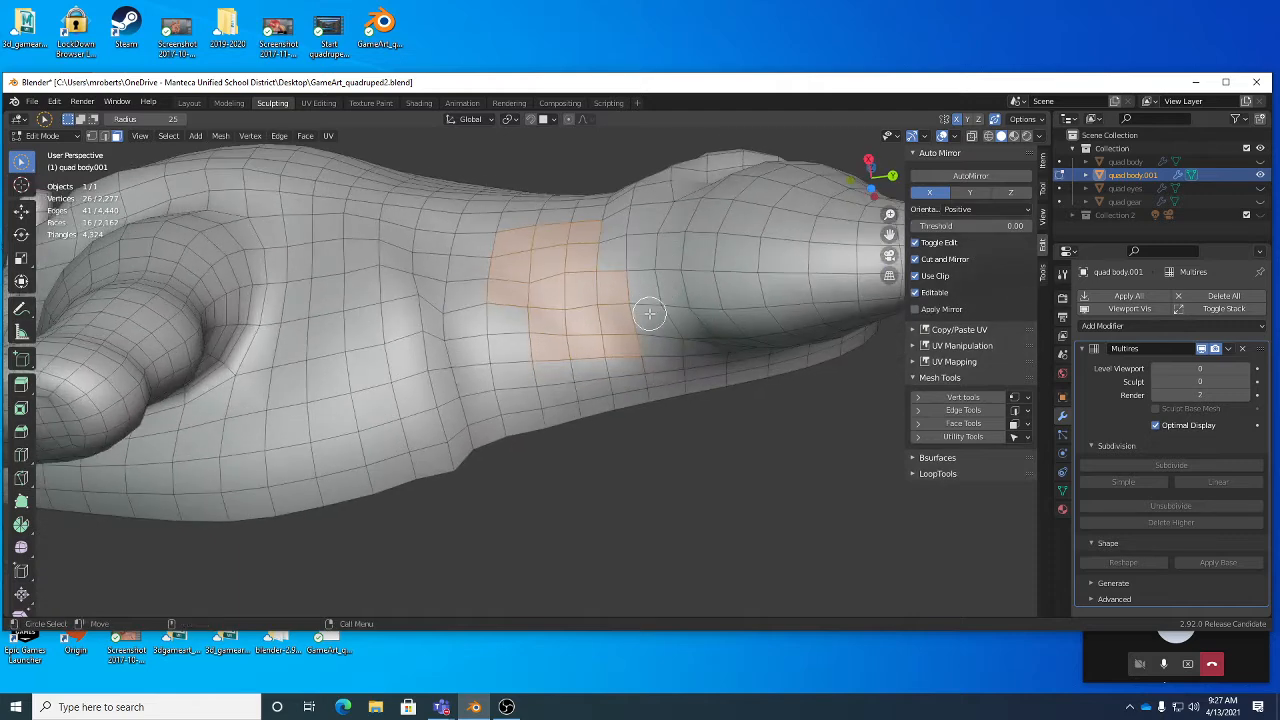
pyautogui.moveTo(649, 313)
pyautogui.mouseDown()
pyautogui.moveTo(640, 294)
pyautogui.moveTo(651, 329)
pyautogui.mouseUp()
pyautogui.moveTo(651, 329)
pyautogui.mouseDown(button='middle')
pyautogui.moveTo(674, 320)
pyautogui.moveTo(699, 273)
pyautogui.mouseUp(button='middle')
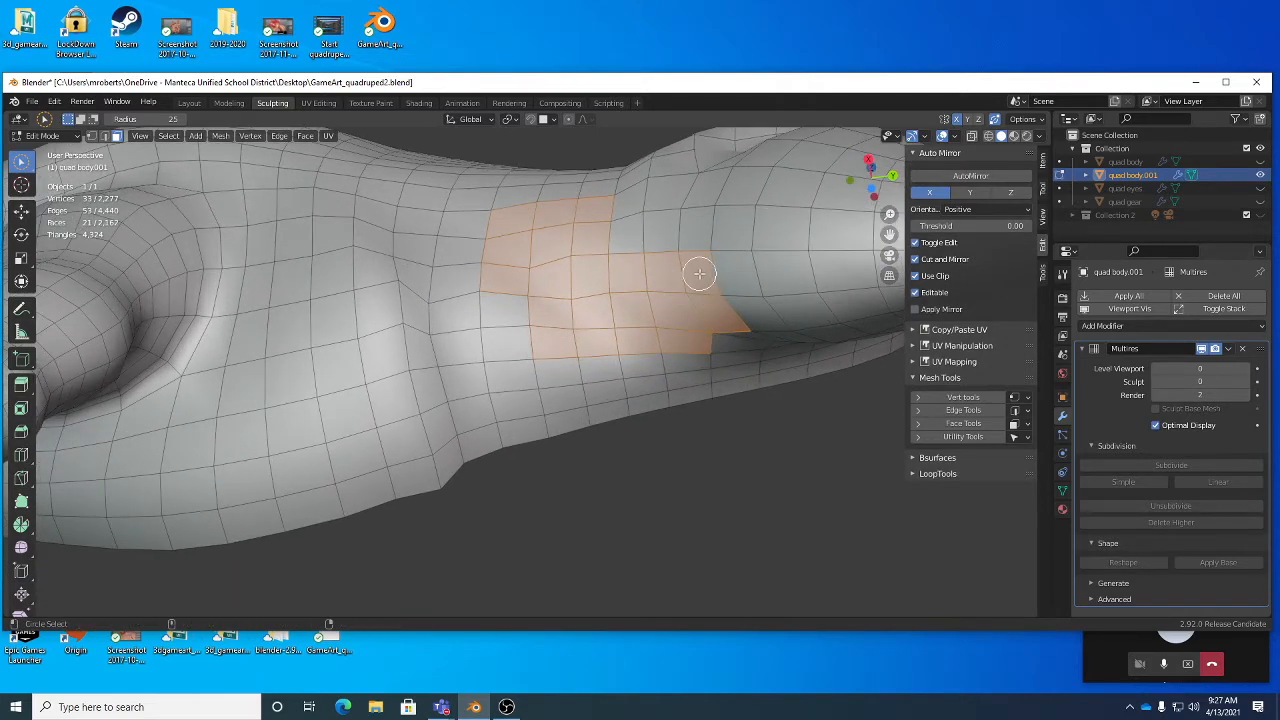
# Step: Trim the flank patch beside the hind leg, add the missing row near the belly, and delete the selected faces
pyautogui.keyDown('ctrl'); pyautogui.moveTo(704, 274); pyautogui.dragTo(725, 307); pyautogui.keyUp('ctrl')
pyautogui.click(665, 360)
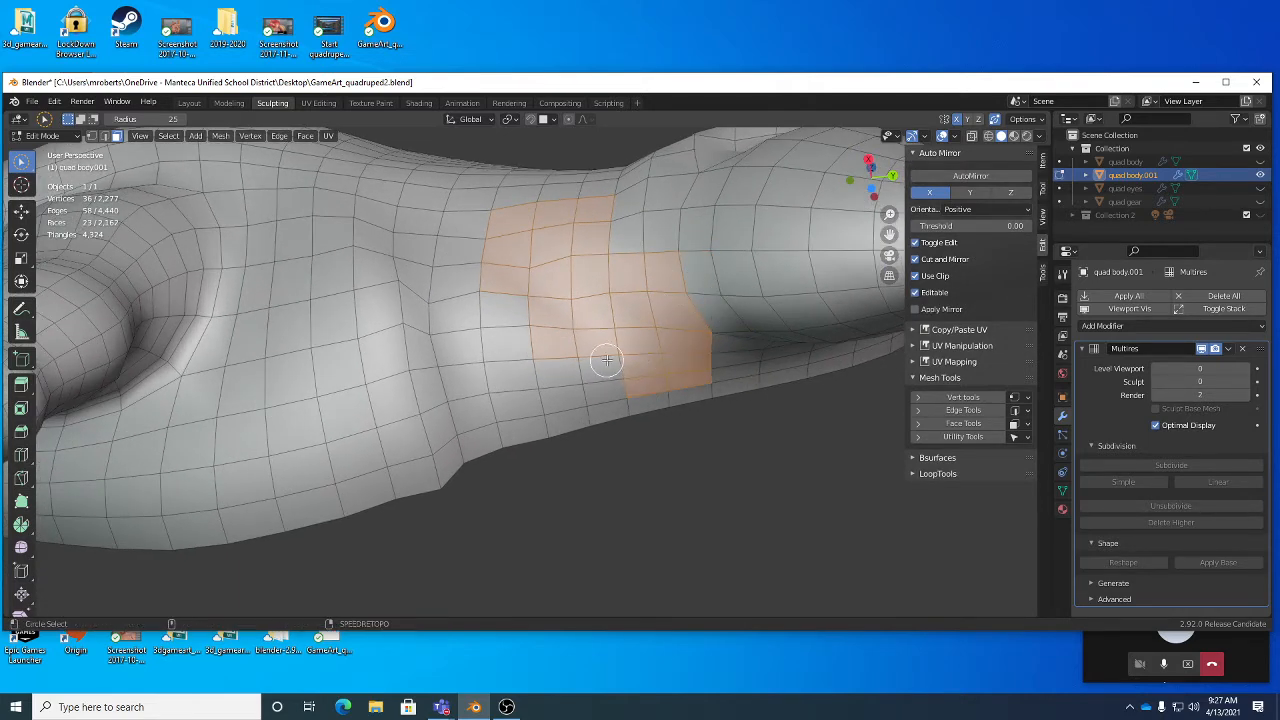
pyautogui.scroll(2, 640, 376)
pyautogui.keyDown('ctrl'); pyautogui.click(743, 402); pyautogui.keyUp('ctrl')
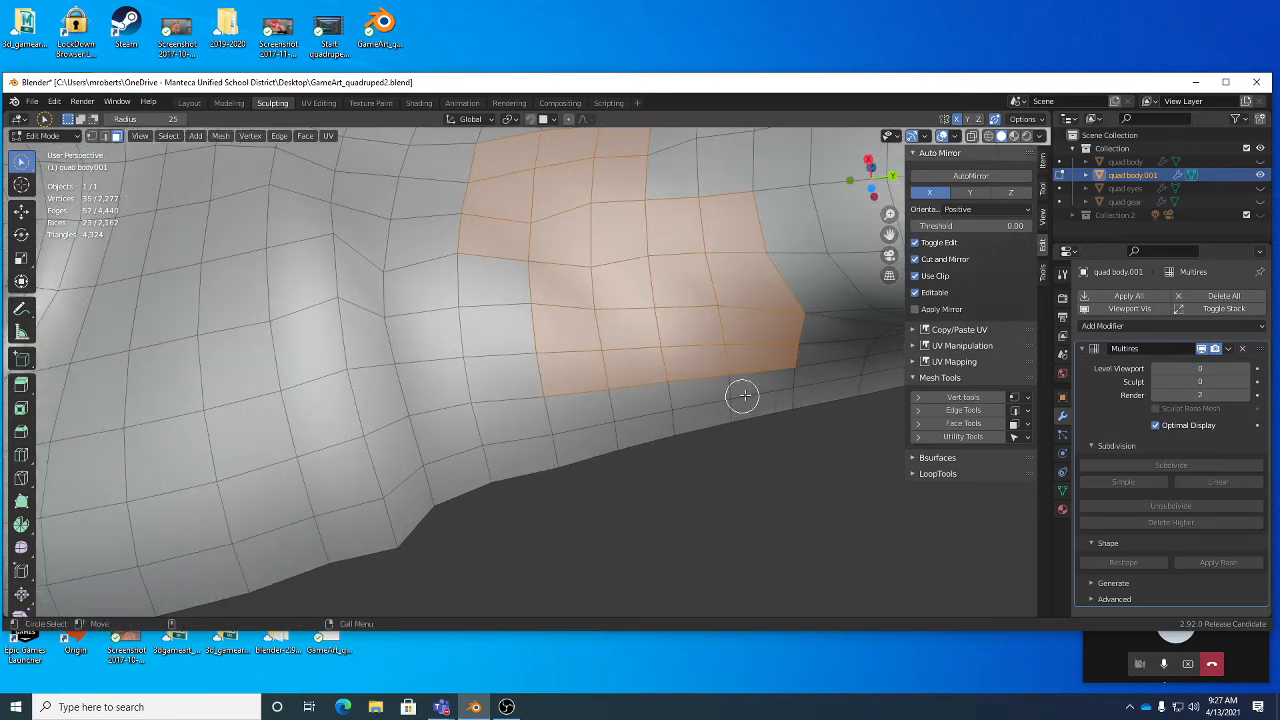
pyautogui.scroll(-4, 690, 382)
pyautogui.moveTo(609, 360); pyautogui.dragTo(598, 322, button='middle')
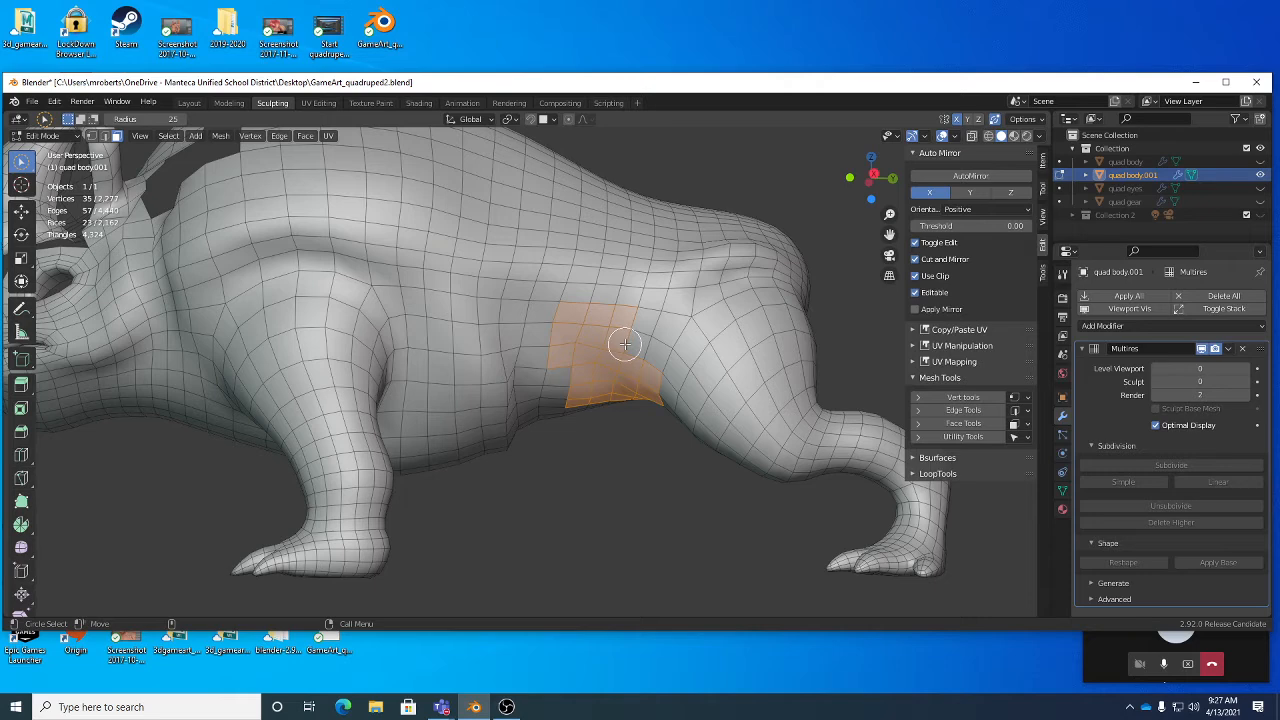
pyautogui.press('x')
pyautogui.click(624, 344)
pyautogui.moveTo(614, 349); pyautogui.dragTo(620, 417, button='middle')
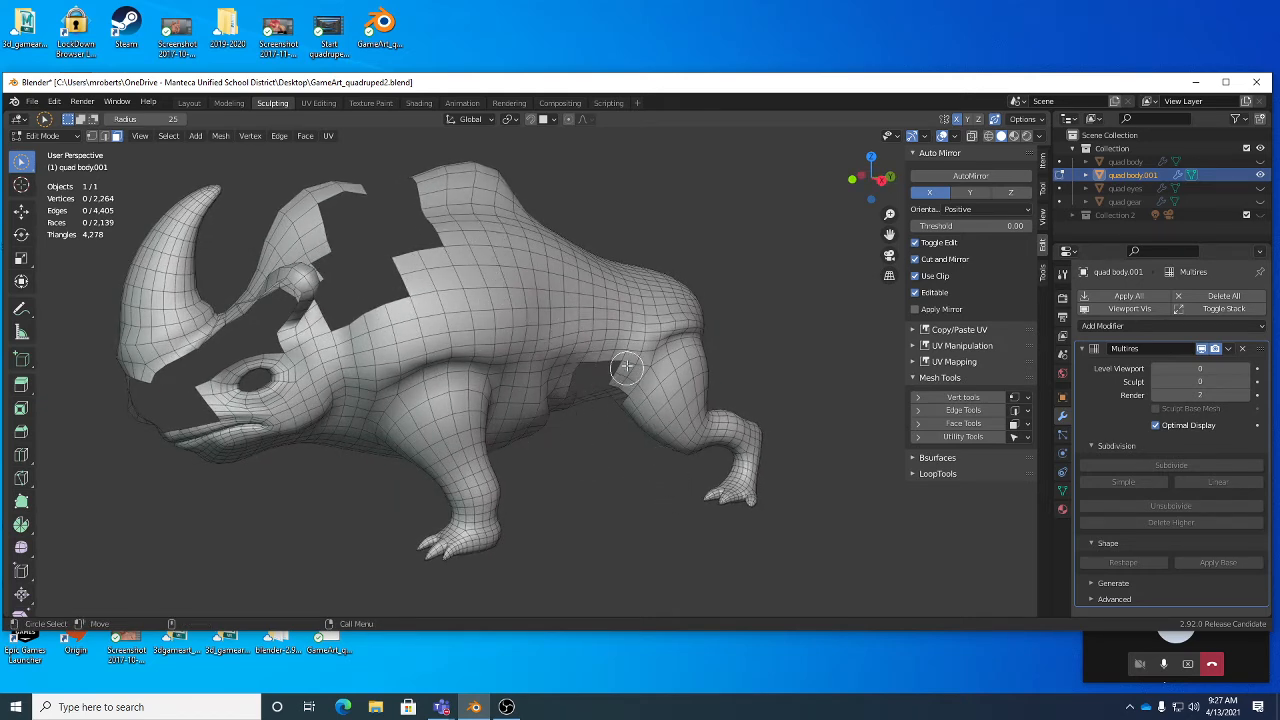
pyautogui.moveTo(645, 429); pyautogui.dragTo(651, 421, button='middle')
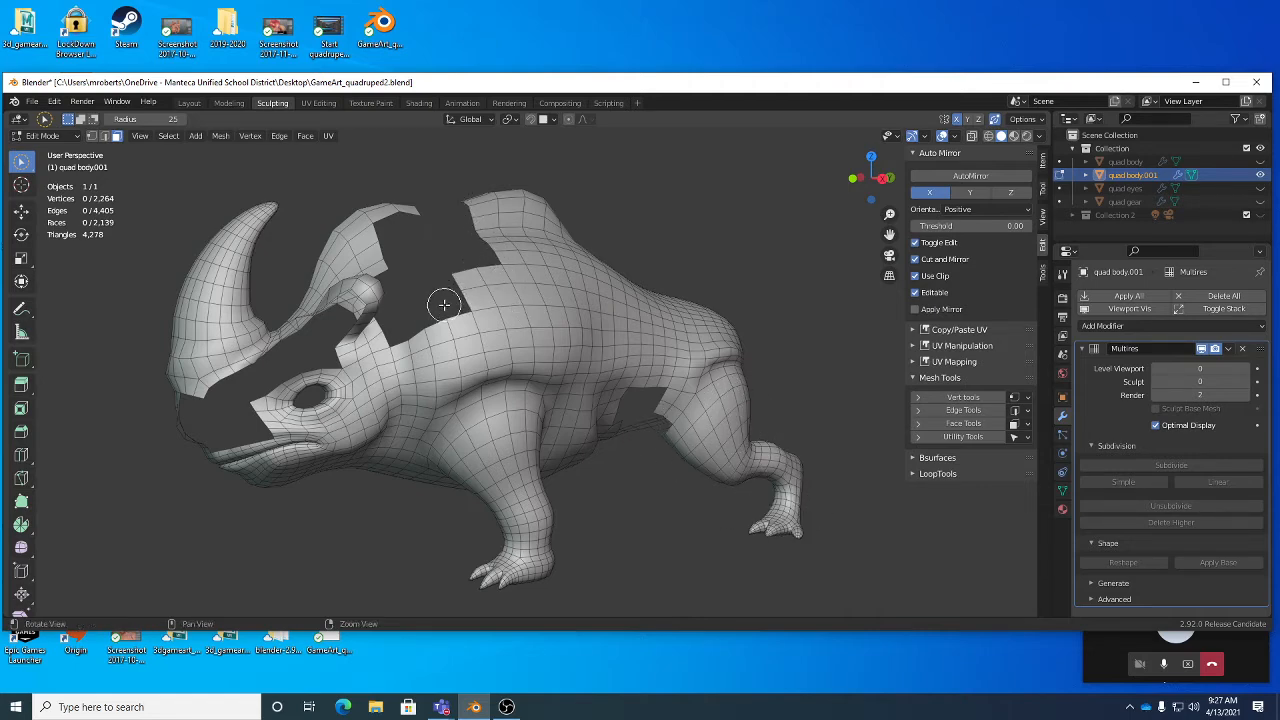
# Step: Leave Edit Mode on the cut-out duplicate, unhide the original quad body and make it the selected object
pyautogui.moveTo(444, 304)
pyautogui.mouseDown(button='middle')
pyautogui.moveTo(500, 333)
pyautogui.moveTo(412, 290)
pyautogui.moveTo(443, 322)
pyautogui.mouseUp(button='middle')
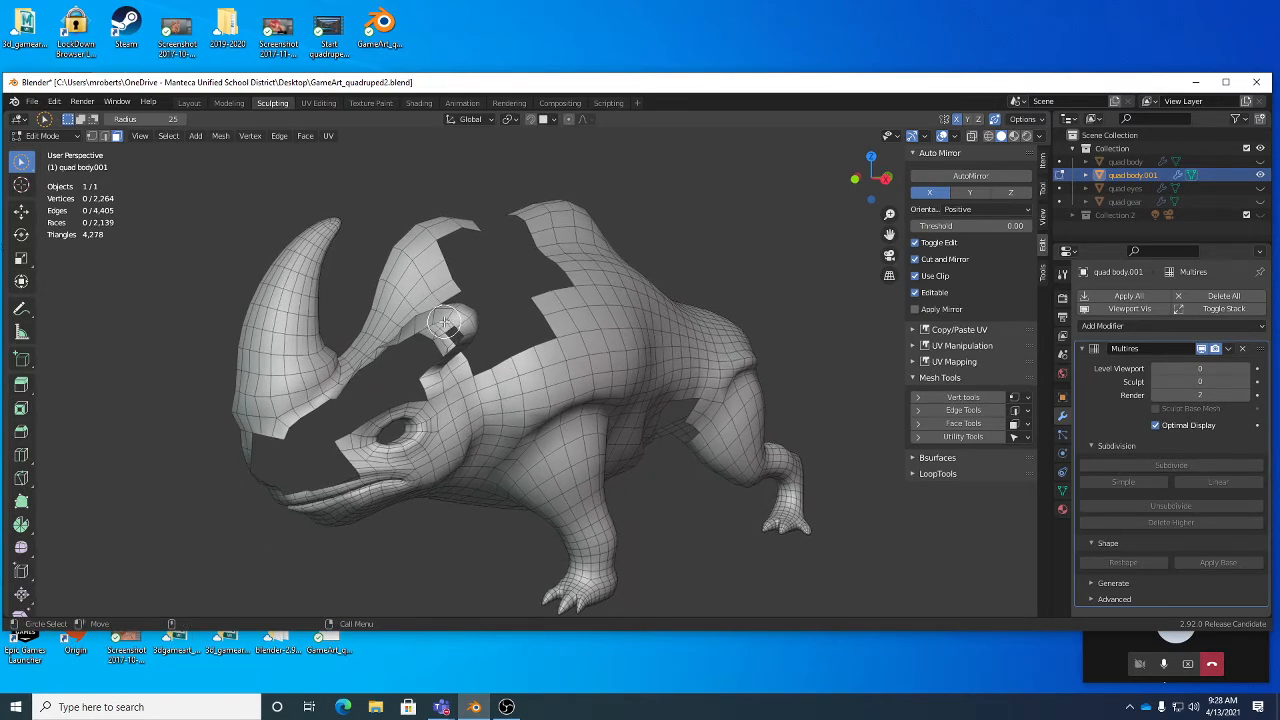
pyautogui.press('Tab')
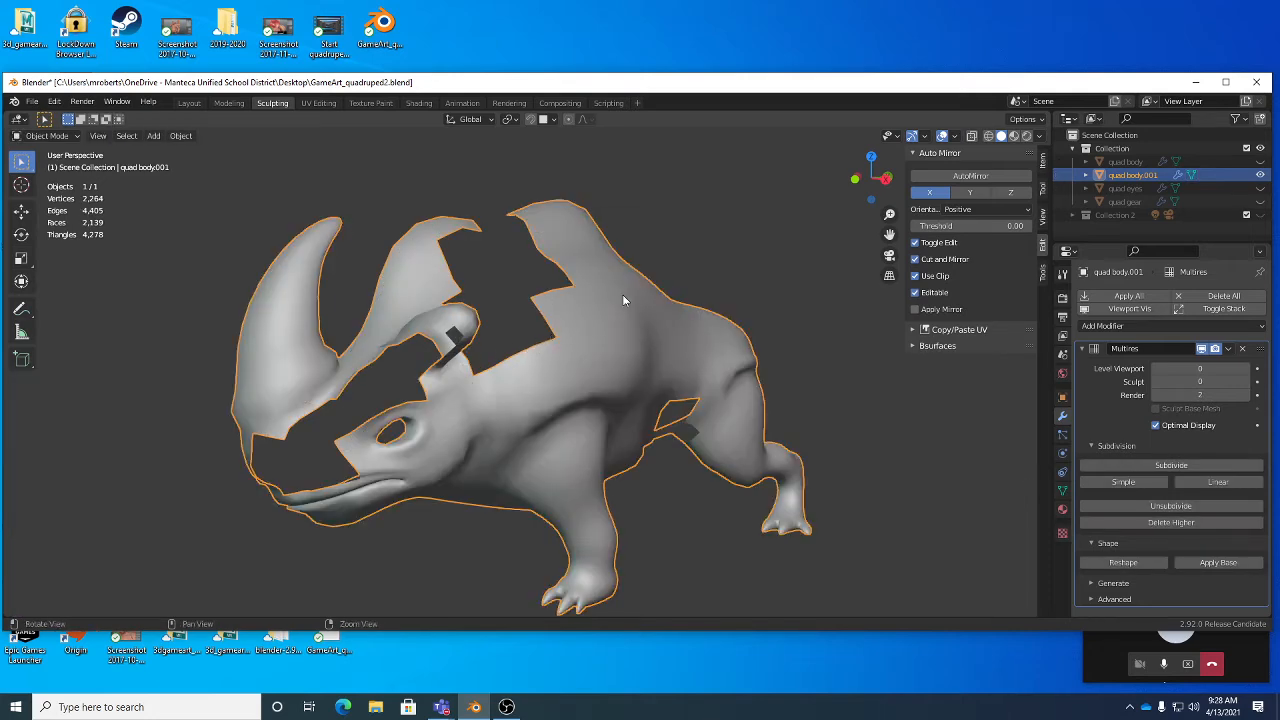
pyautogui.moveTo(622, 294); pyautogui.dragTo(650, 288, button='middle')
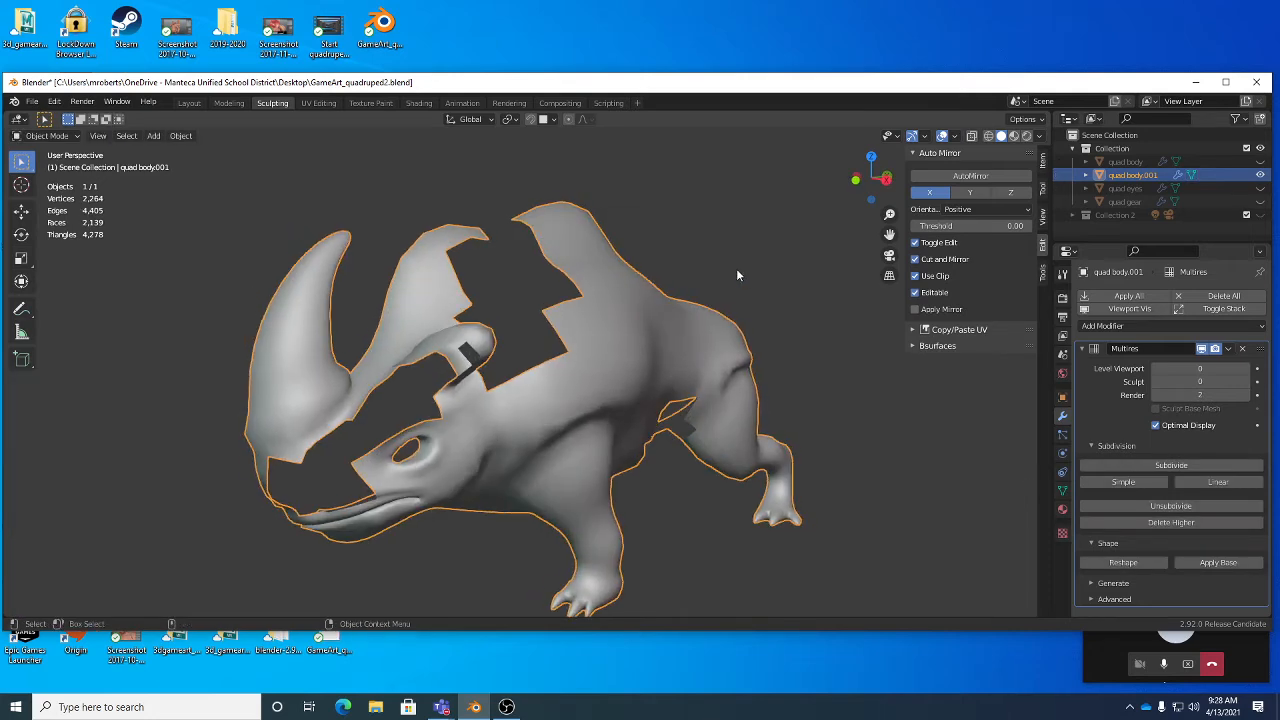
pyautogui.click(1260, 162)
pyautogui.click(1146, 164)
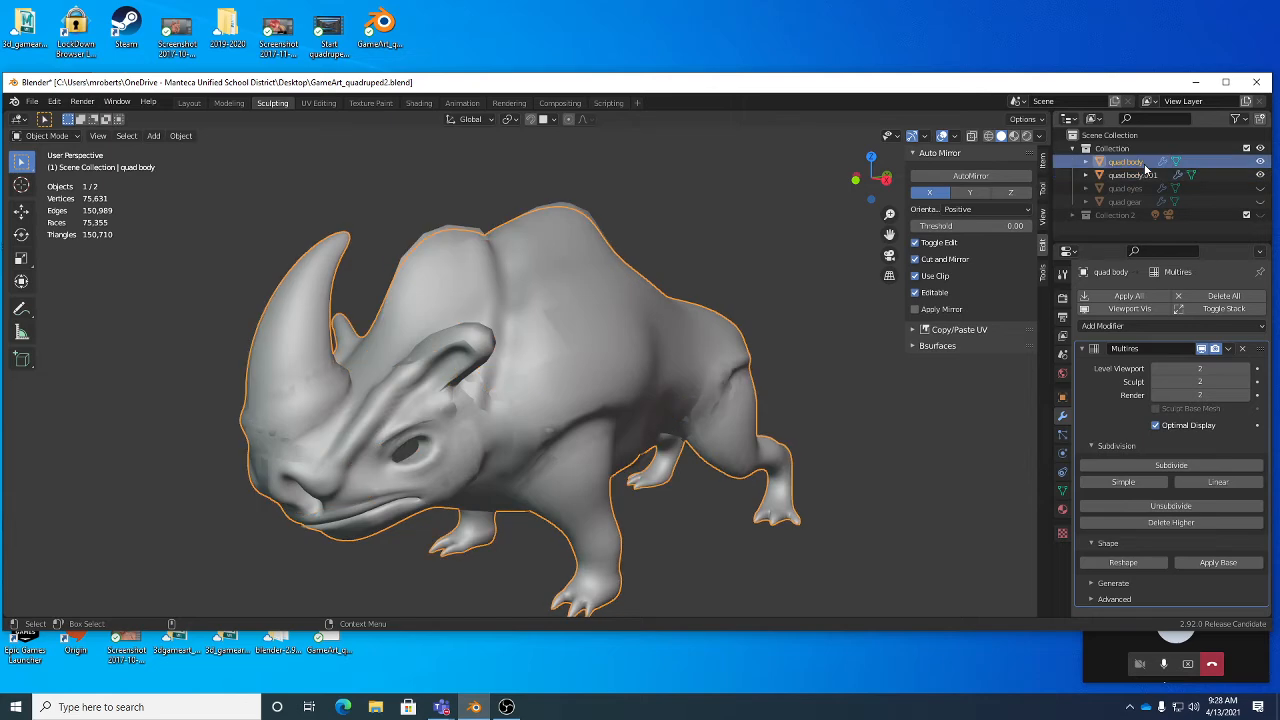
# Step: Check the duplicate against the original, reselect quad body, start a vertex-based SpeedRetopo mesh on it, and place its starting vertex on the shoulder
pyautogui.moveTo(710, 330); pyautogui.dragTo(672, 316, button='middle')
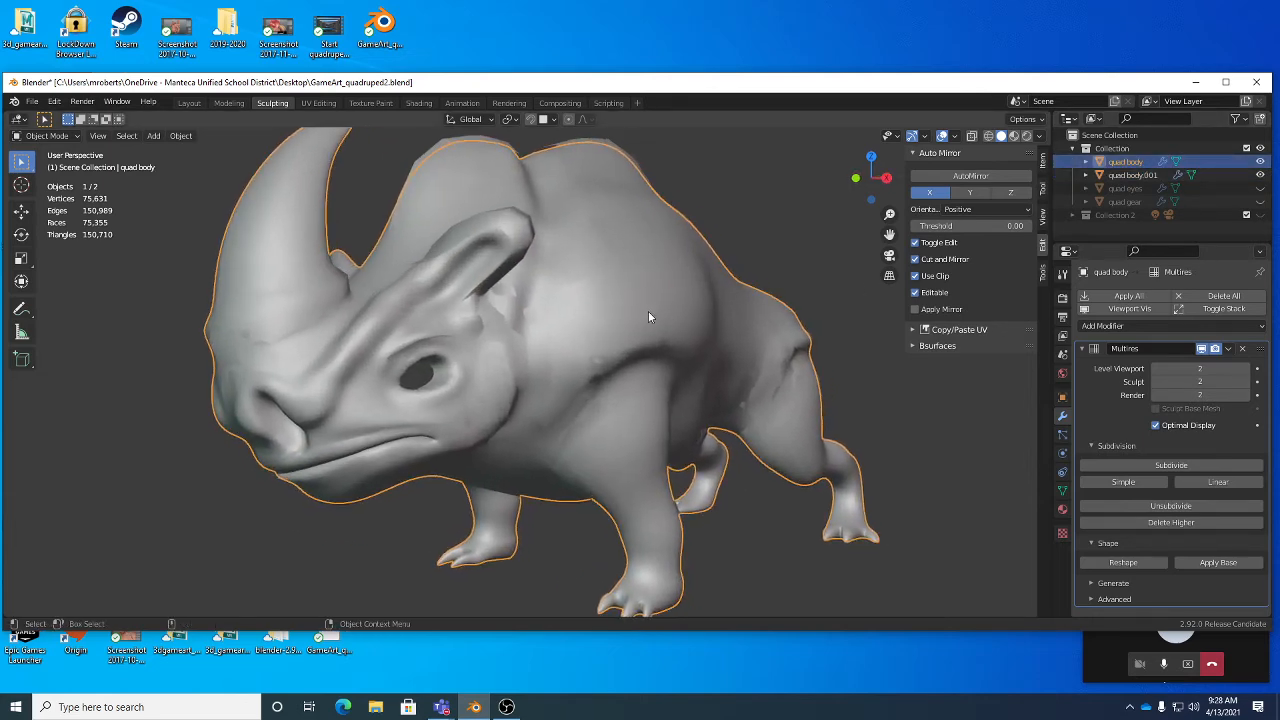
pyautogui.click(598, 308)
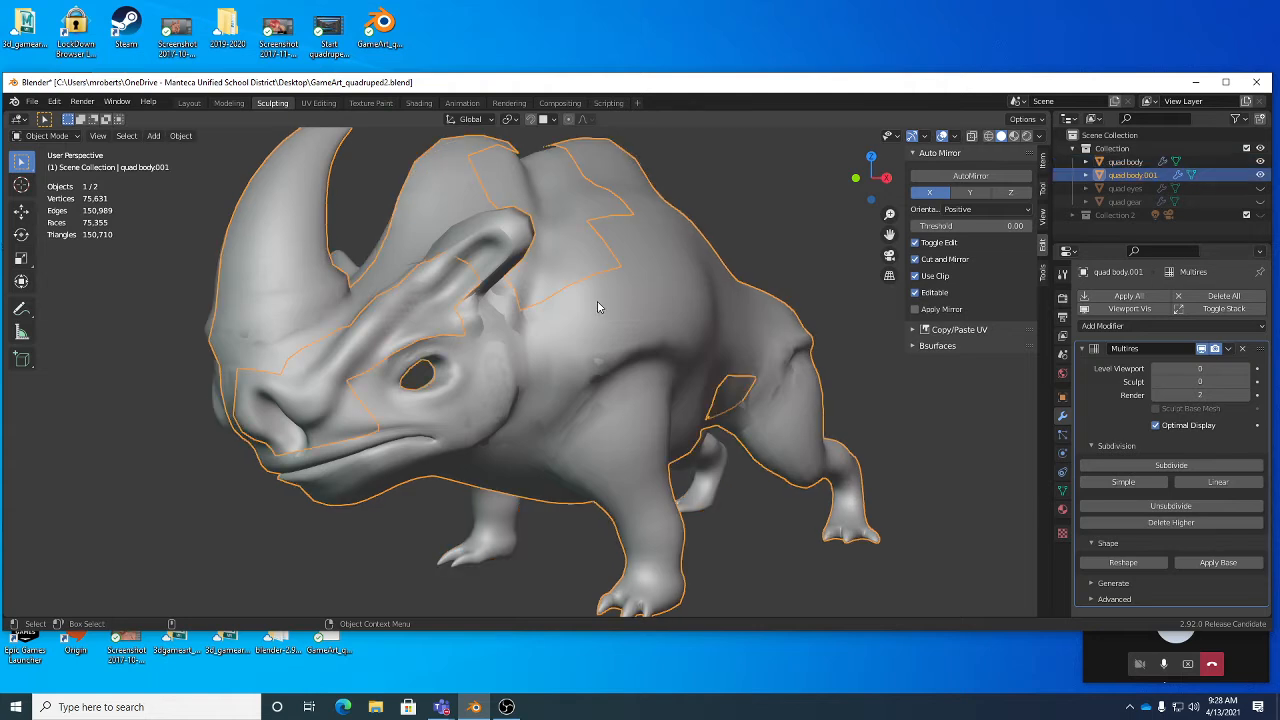
pyautogui.click(283, 216)
pyautogui.moveTo(453, 302); pyautogui.dragTo(445, 262, button='middle')
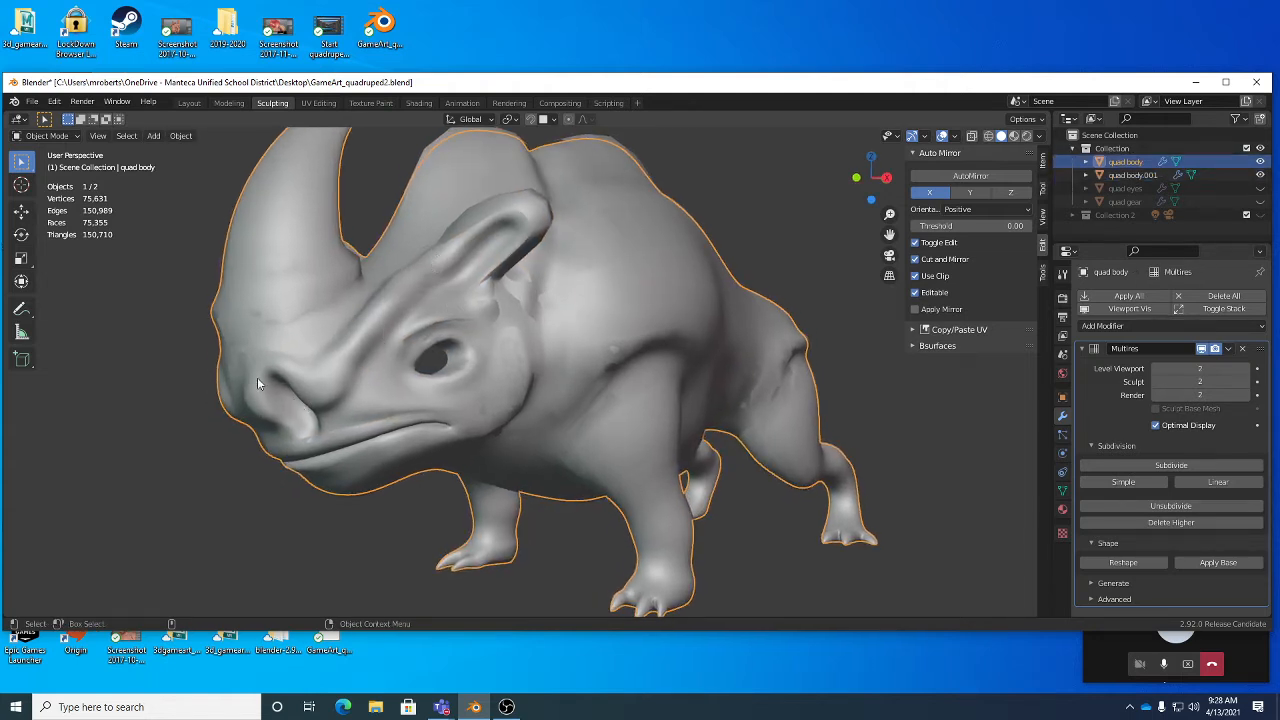
pyautogui.moveTo(449, 343); pyautogui.dragTo(468, 210, button='middle')
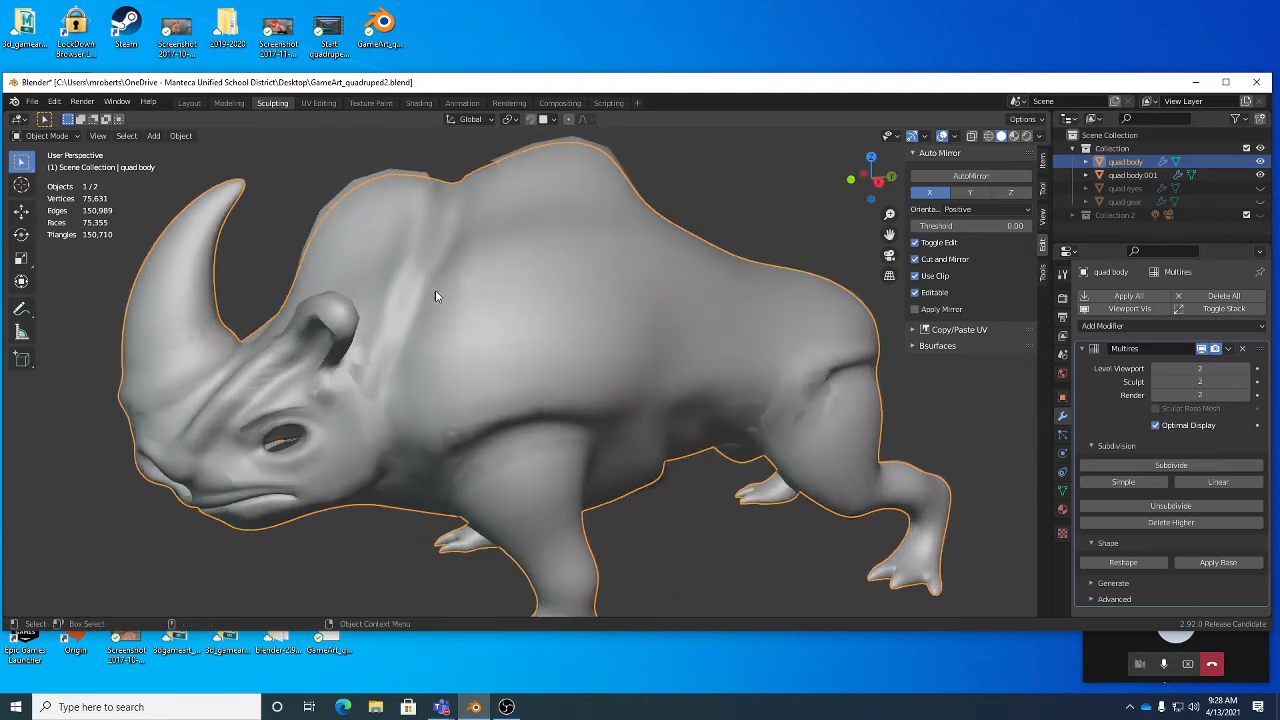
pyautogui.moveTo(435, 296); pyautogui.dragTo(517, 271, button='middle')
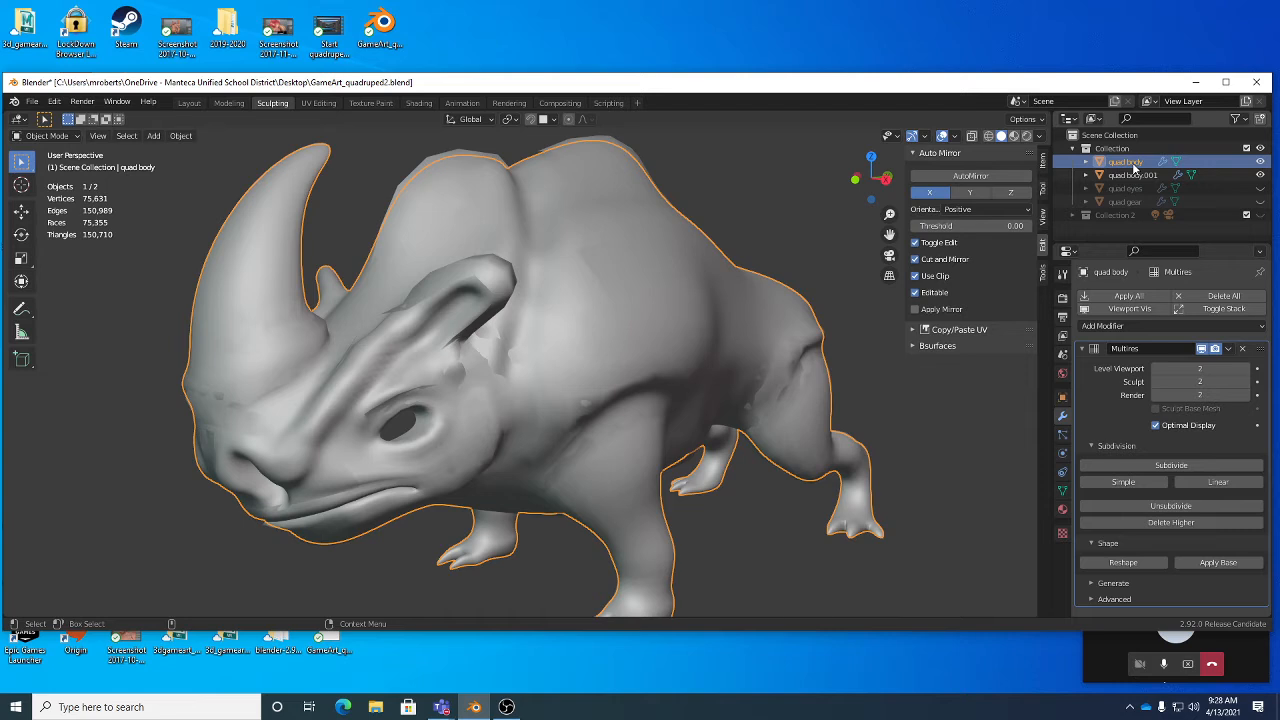
pyautogui.click(1043, 272)
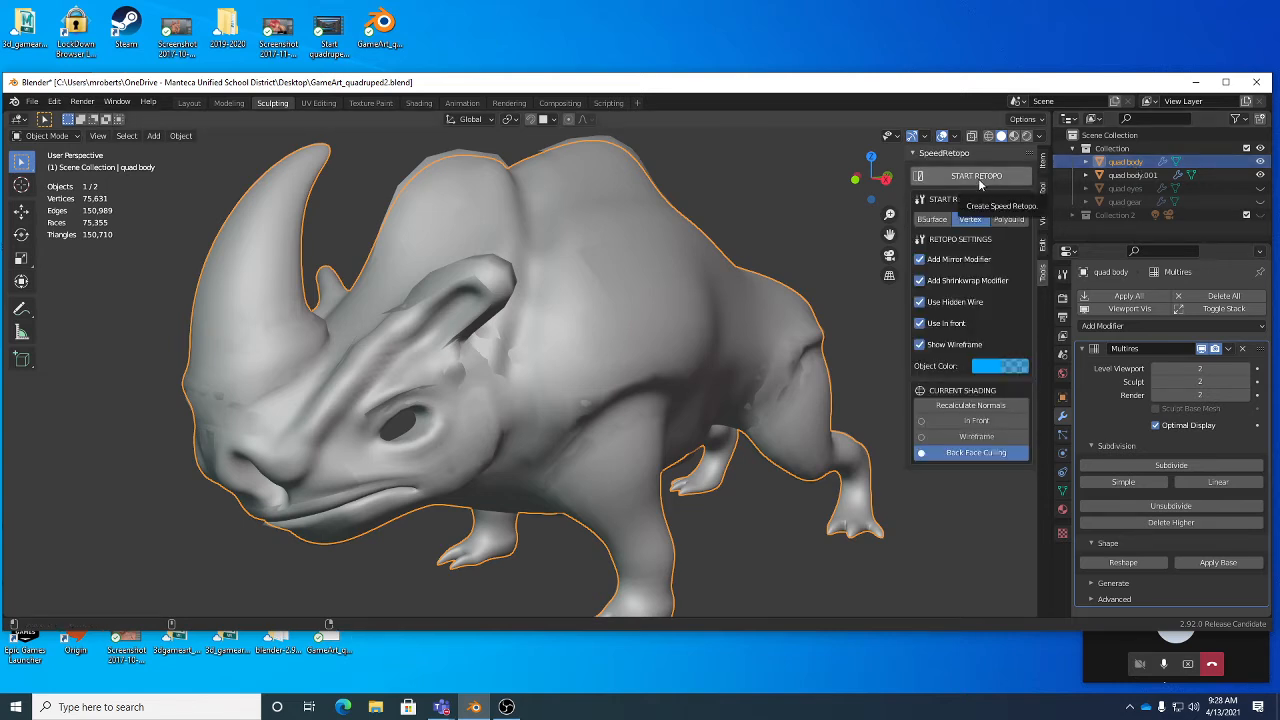
pyautogui.click(977, 177)
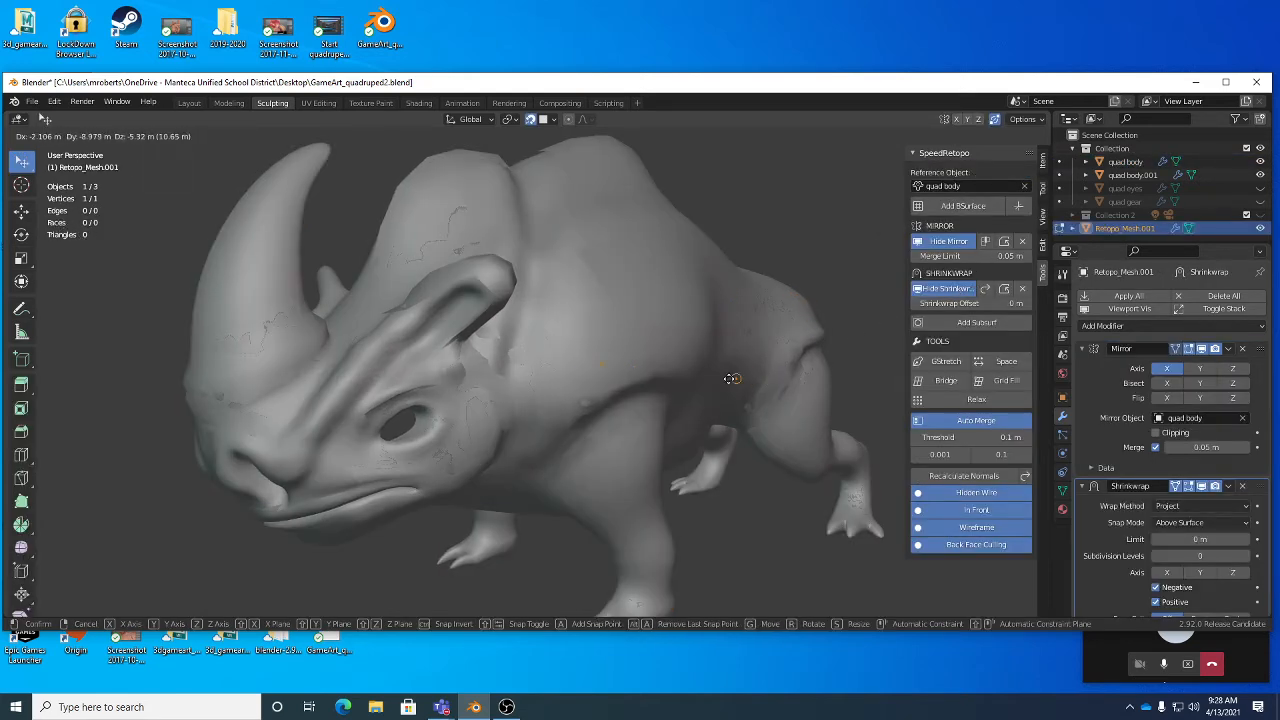
pyautogui.press('Return')
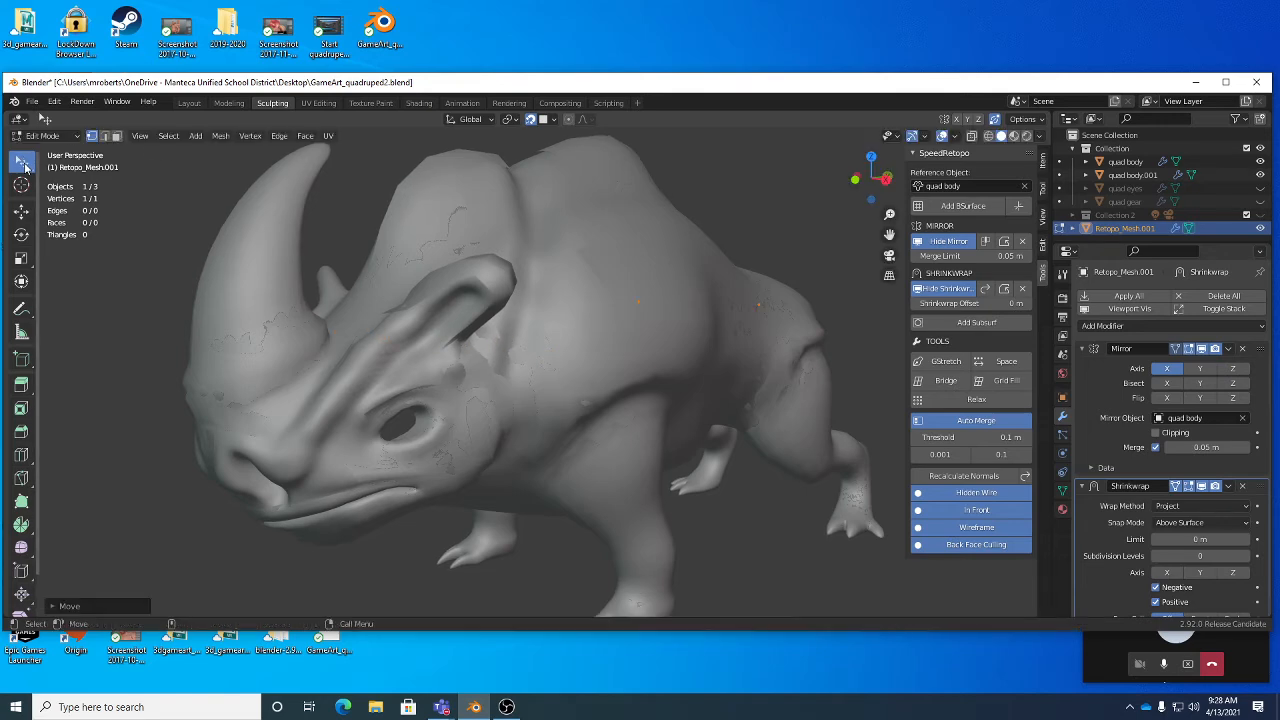
# Step: Set the retopo mesh's Shrinkwrap to Nearest Surface Point with On Surface snapping, and move Retopo_Mesh.001 into Collection
pyautogui.moveTo(784, 362); pyautogui.dragTo(671, 326, button='middle')
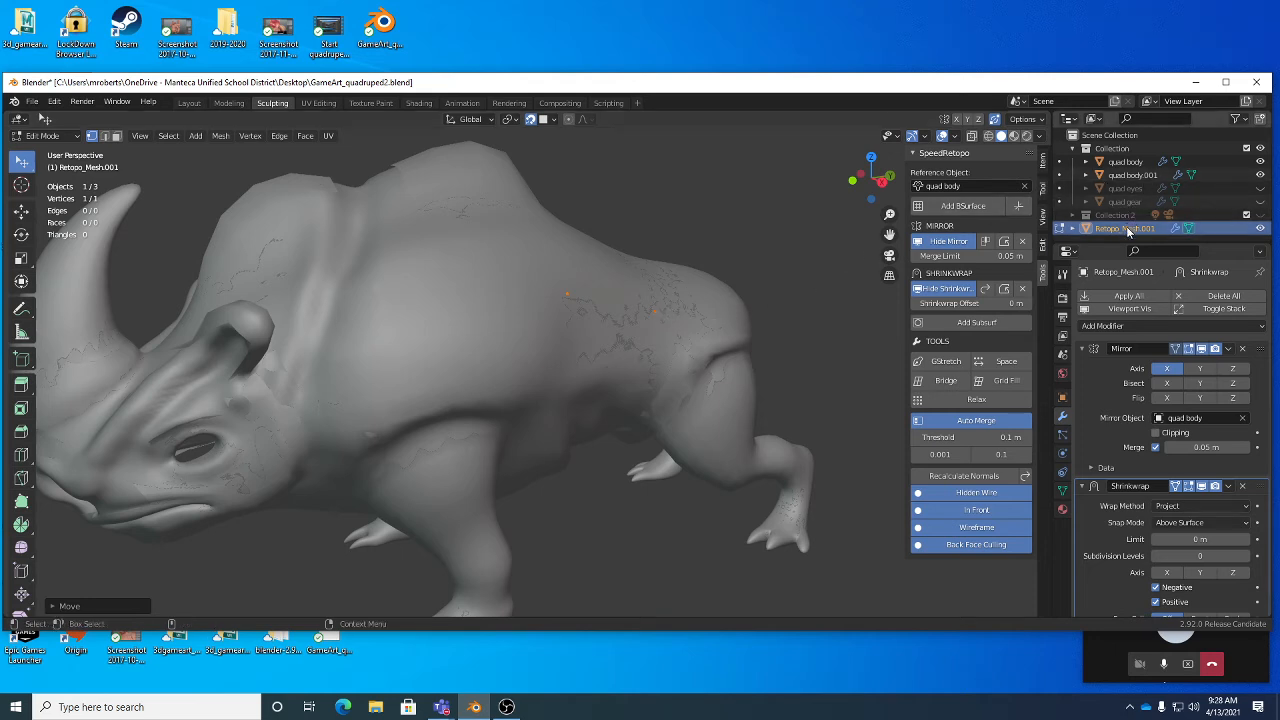
pyautogui.click(1192, 506)
pyautogui.click(1182, 523)
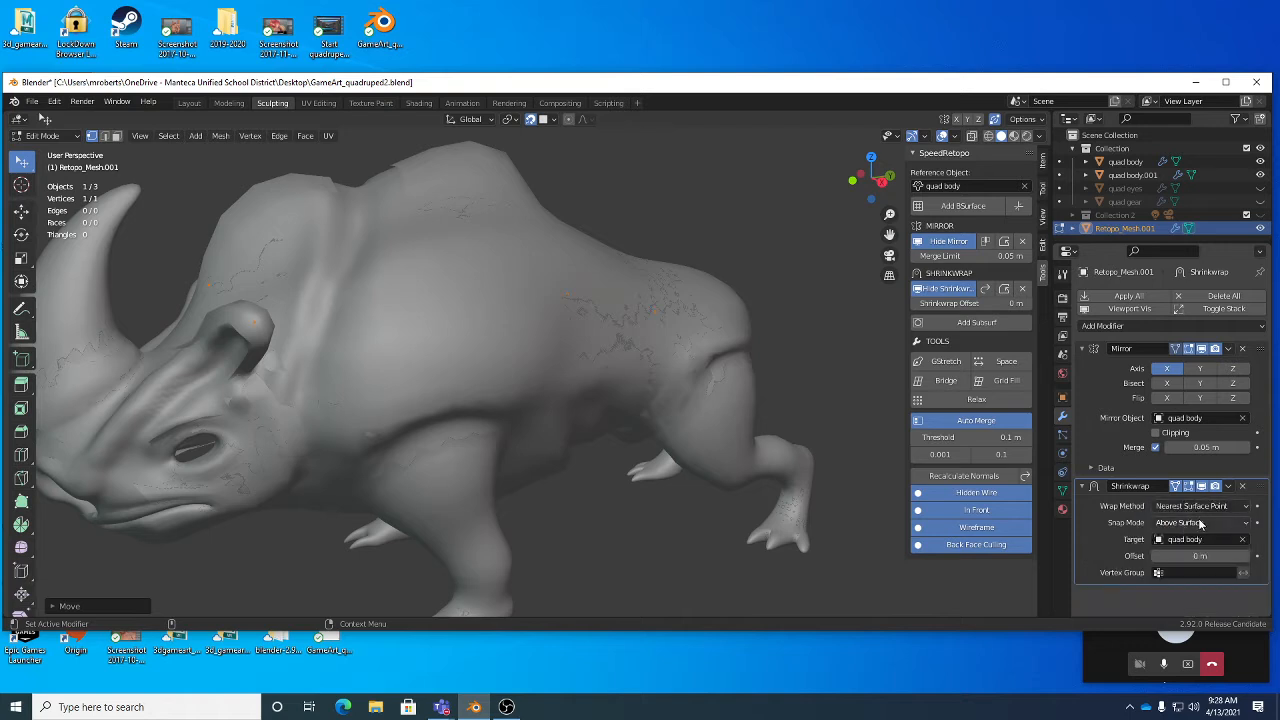
pyautogui.click(1198, 522)
pyautogui.click(1196, 522)
pyautogui.moveTo(1135, 232); pyautogui.dragTo(1124, 150)
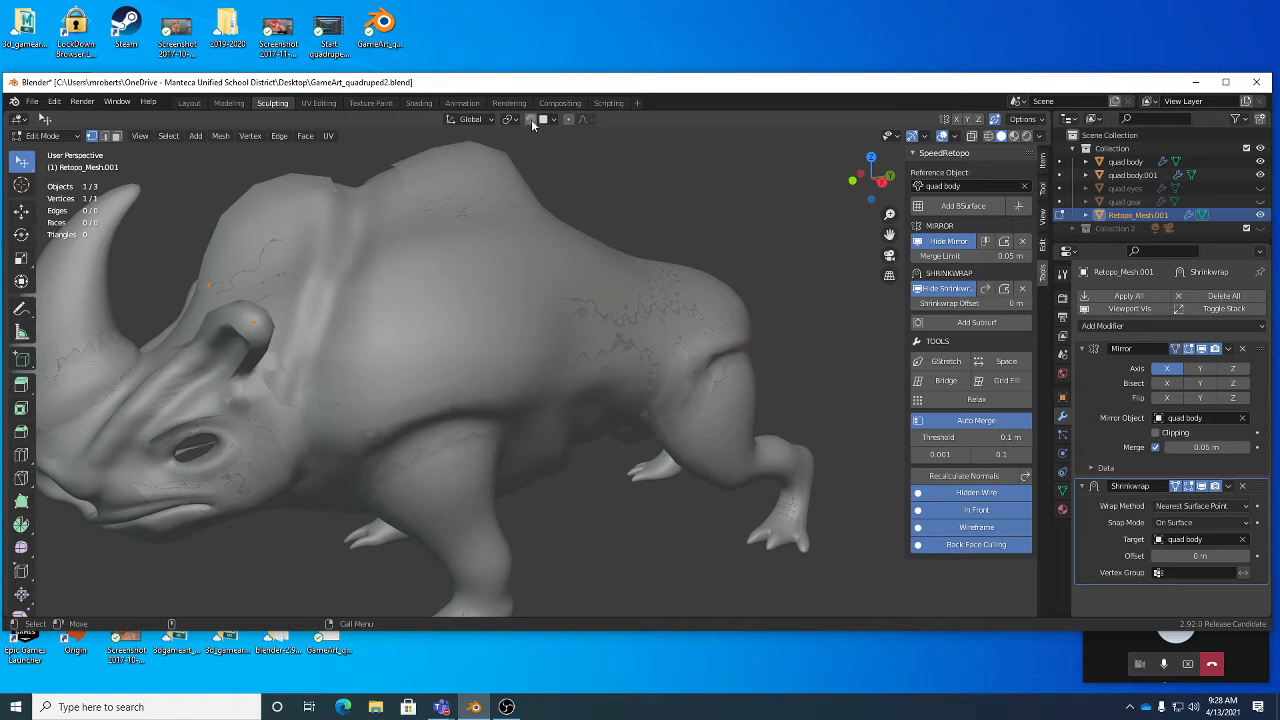
# Step: Annotate two parallel strokes down the neck fold behind the ear, build a BSurface strip from them, and turn off Hidden Wire
pyautogui.moveTo(460, 260); pyautogui.dragTo(503, 267, button='middle')
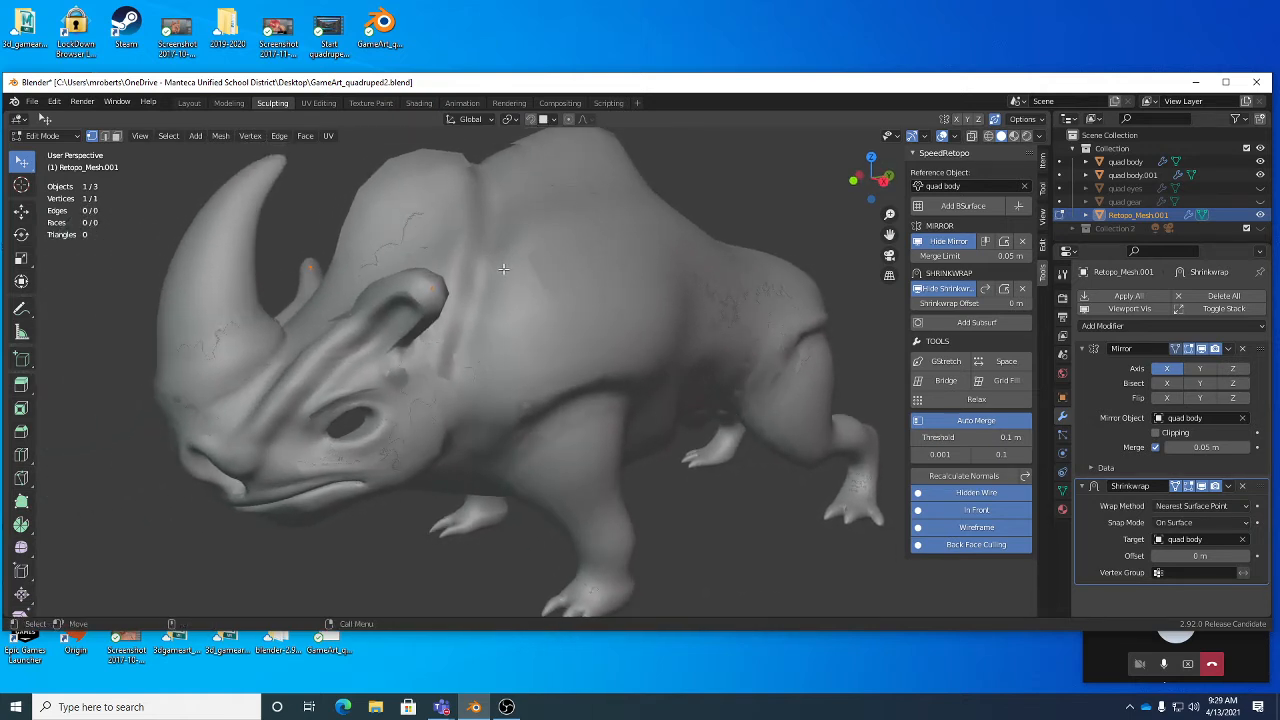
pyautogui.press('d')
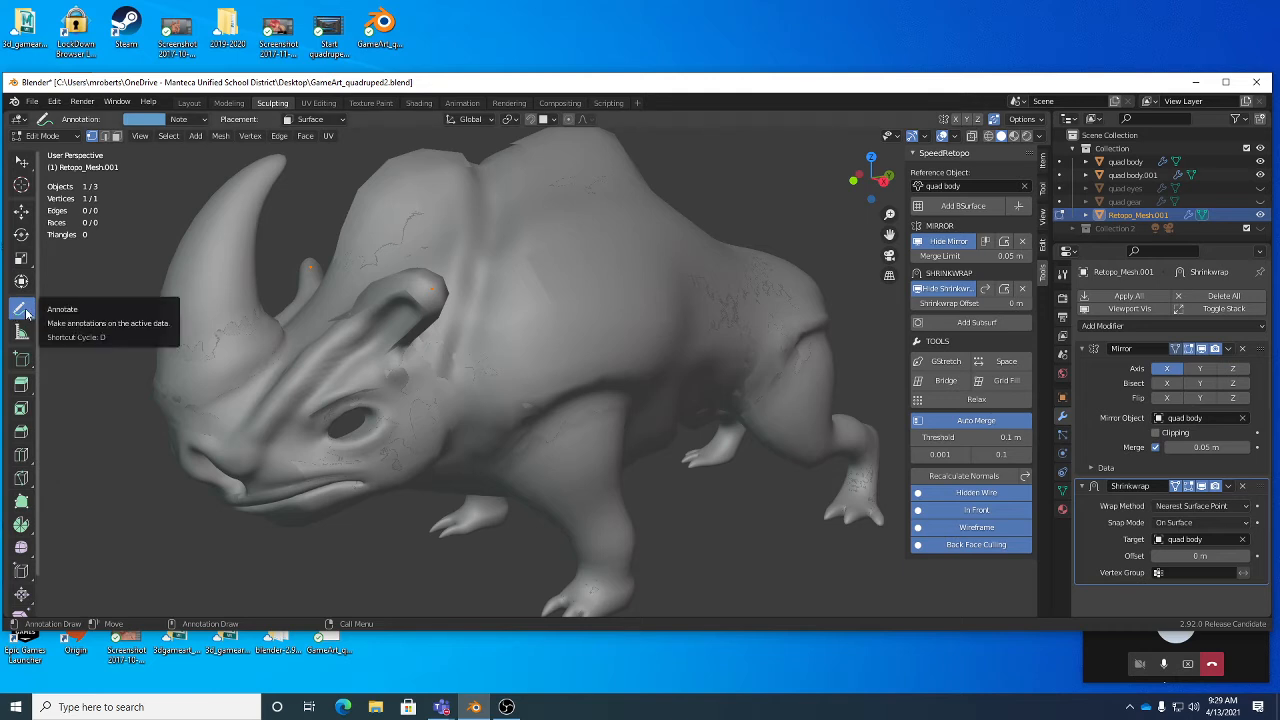
pyautogui.scroll(5, 487, 276)
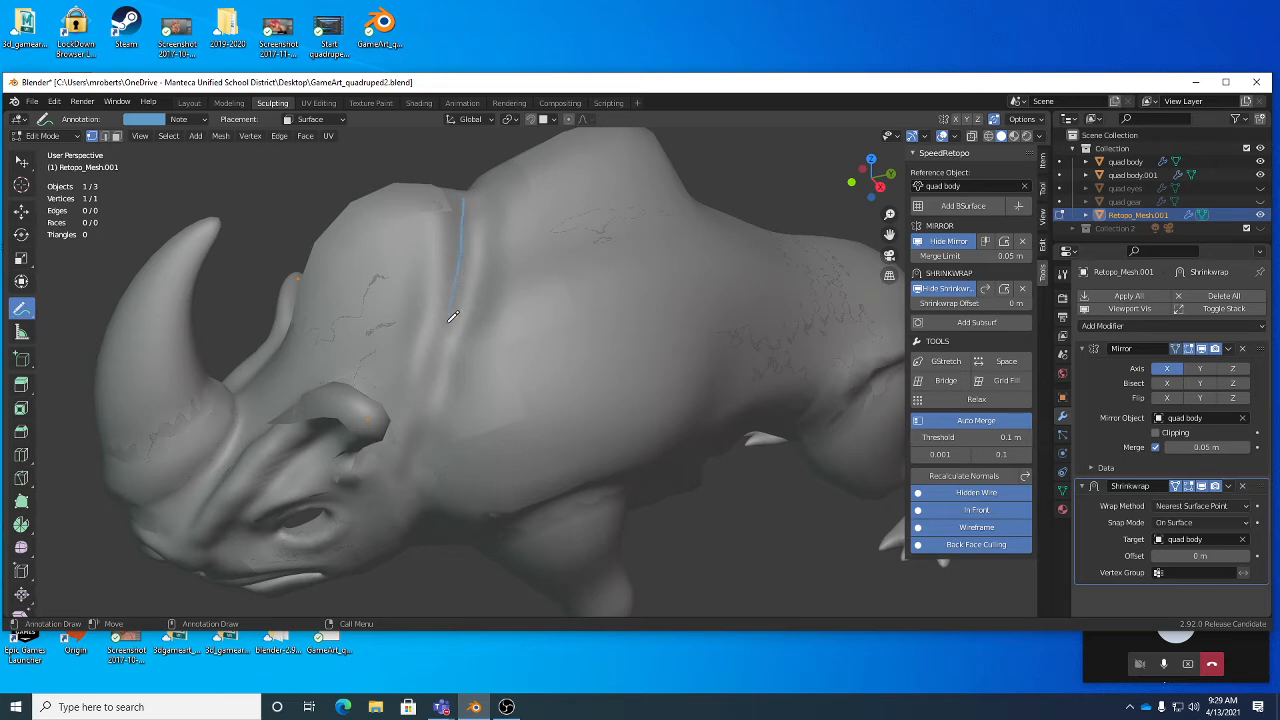
pyautogui.moveTo(423, 428); pyautogui.dragTo(489, 226, button='middle')
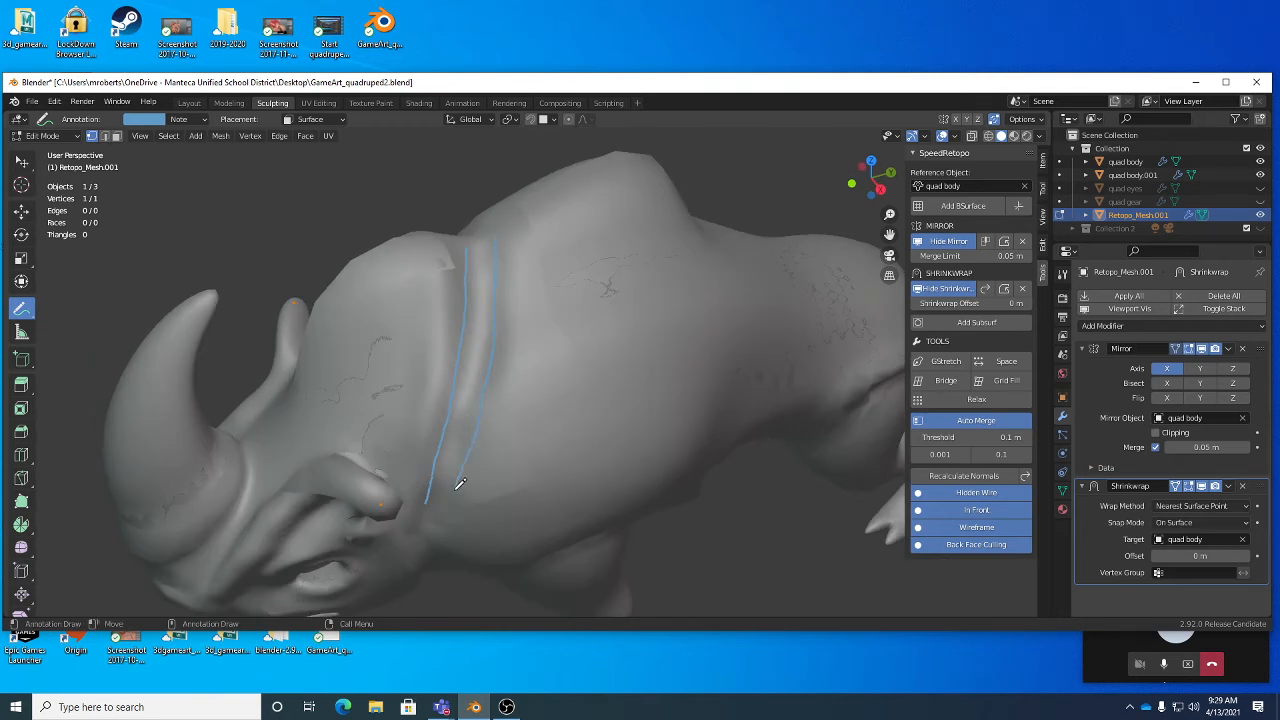
pyautogui.moveTo(503, 252)
pyautogui.mouseDown(button='middle')
pyautogui.moveTo(470, 245)
pyautogui.moveTo(505, 235)
pyautogui.moveTo(511, 203)
pyautogui.moveTo(517, 221)
pyautogui.mouseUp(button='middle')
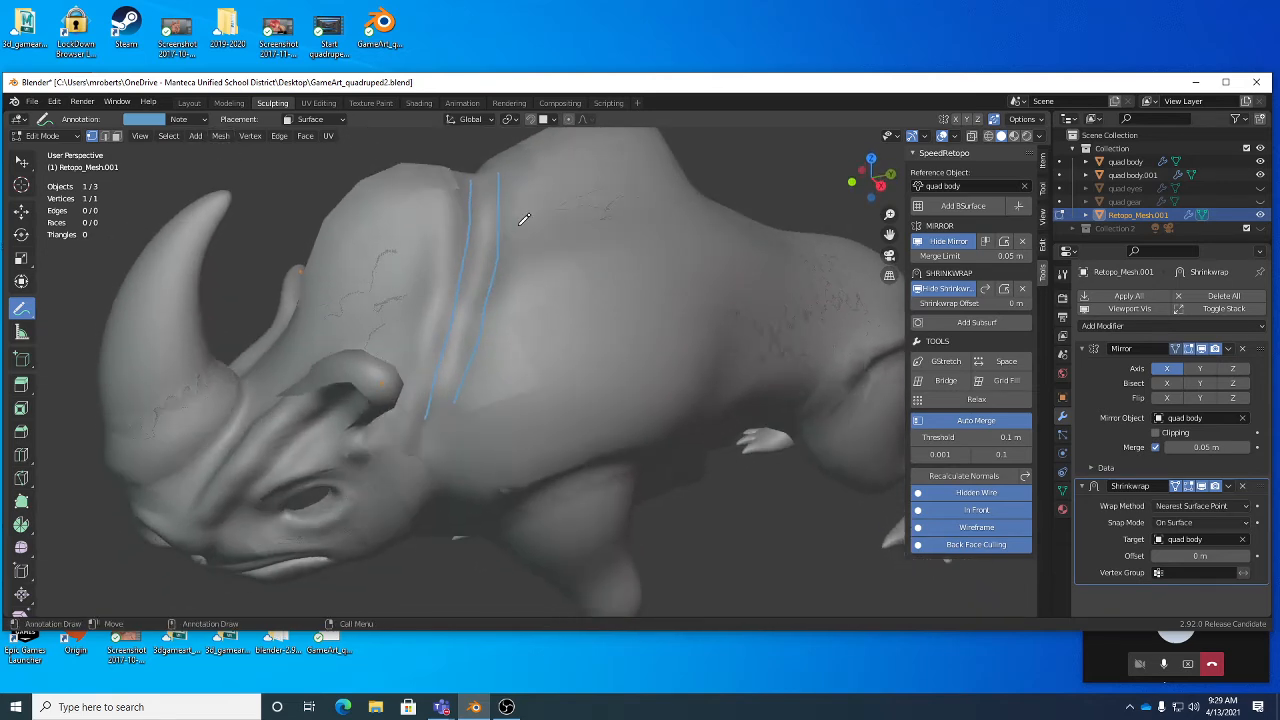
pyautogui.click(962, 205)
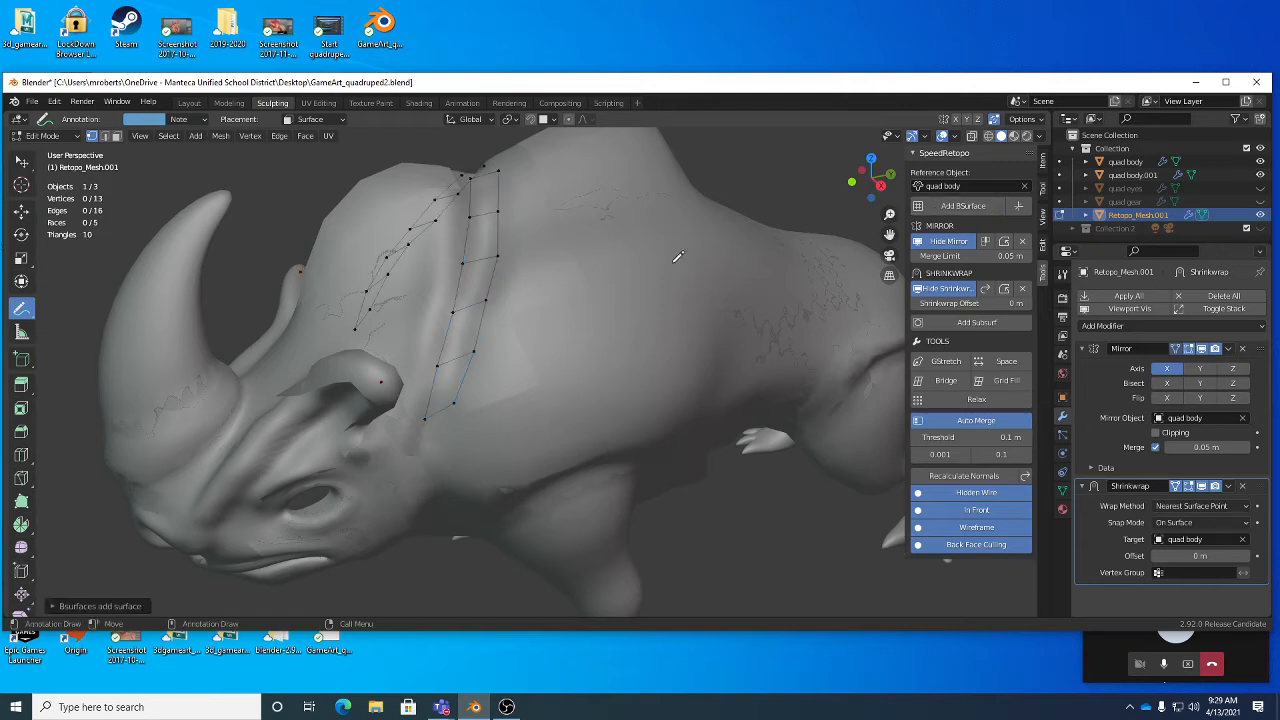
pyautogui.click(963, 495)
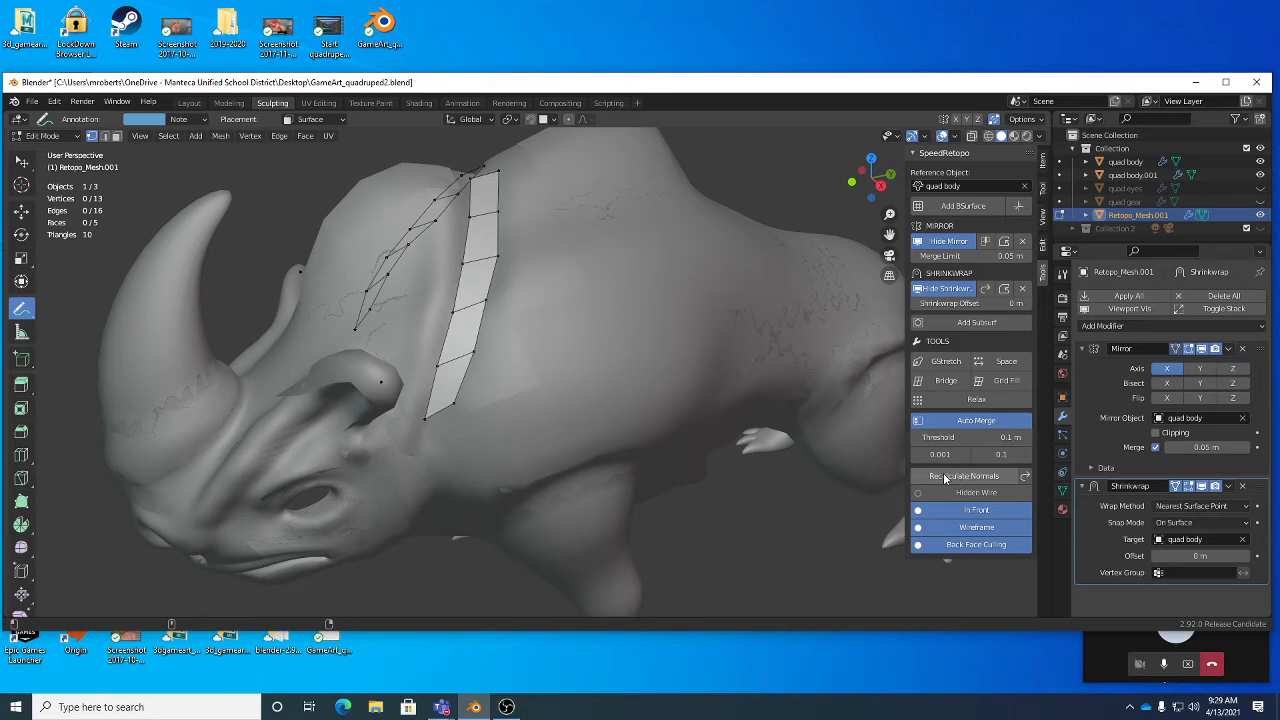
# Step: Clear the selection on the new neck strip and switch to the Select Box tool
pyautogui.moveTo(600, 360); pyautogui.dragTo(526, 296, button='middle')
pyautogui.scroll(3, 483, 315)
pyautogui.hotkey('ctrl', 'z')
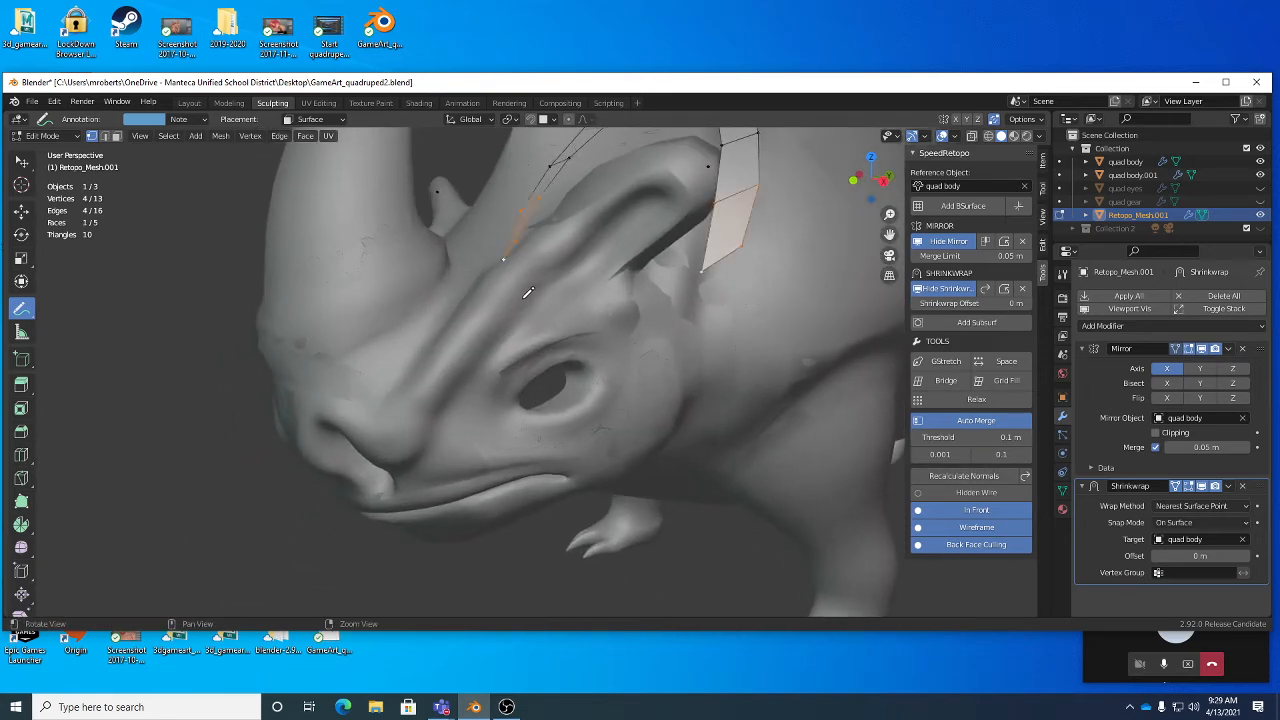
pyautogui.press('q')
pyautogui.click(516, 562)
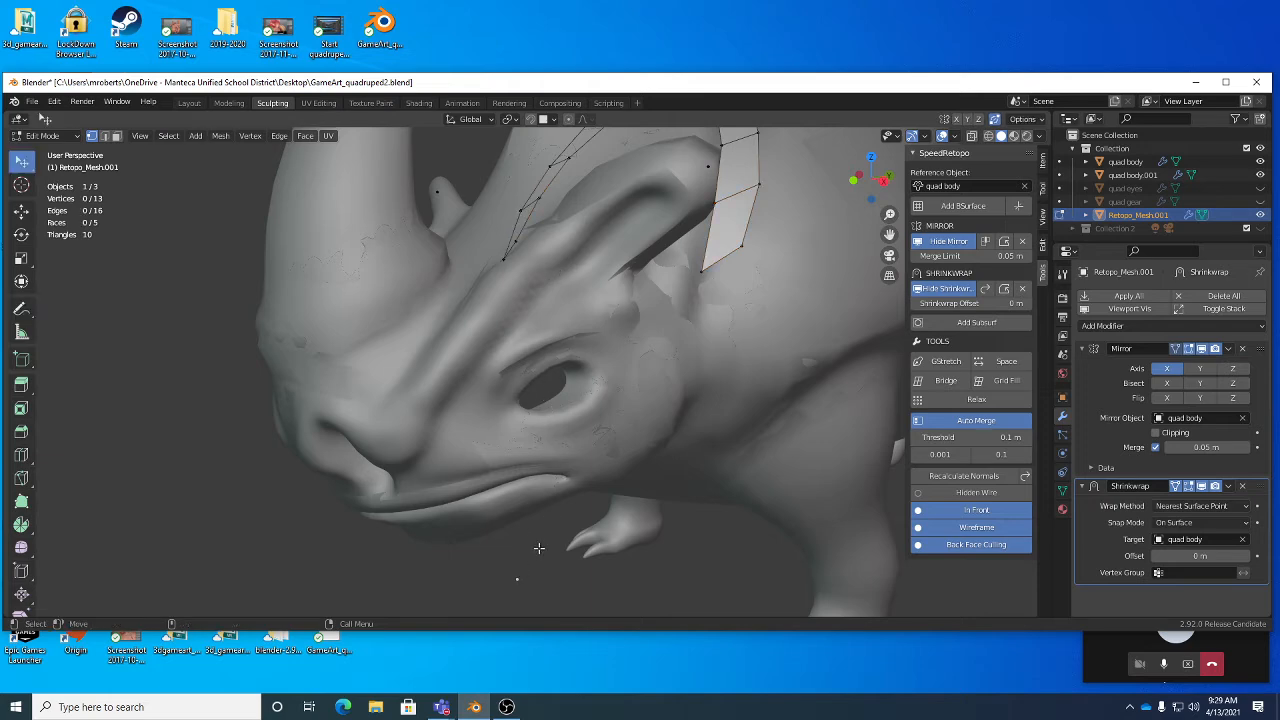
pyautogui.scroll(-2, 580, 488)
pyautogui.keyDown('alt'); pyautogui.moveTo(580, 488); pyautogui.dragTo(452, 443); pyautogui.keyUp('alt')
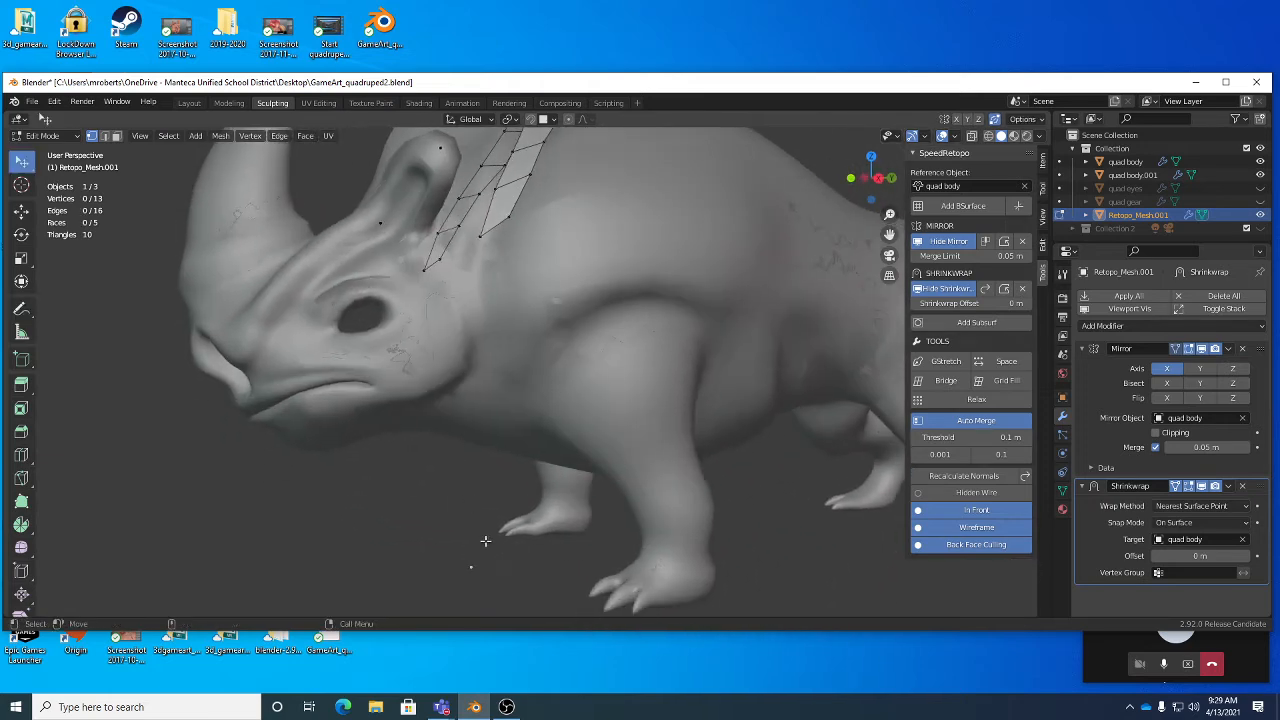
pyautogui.press('w')
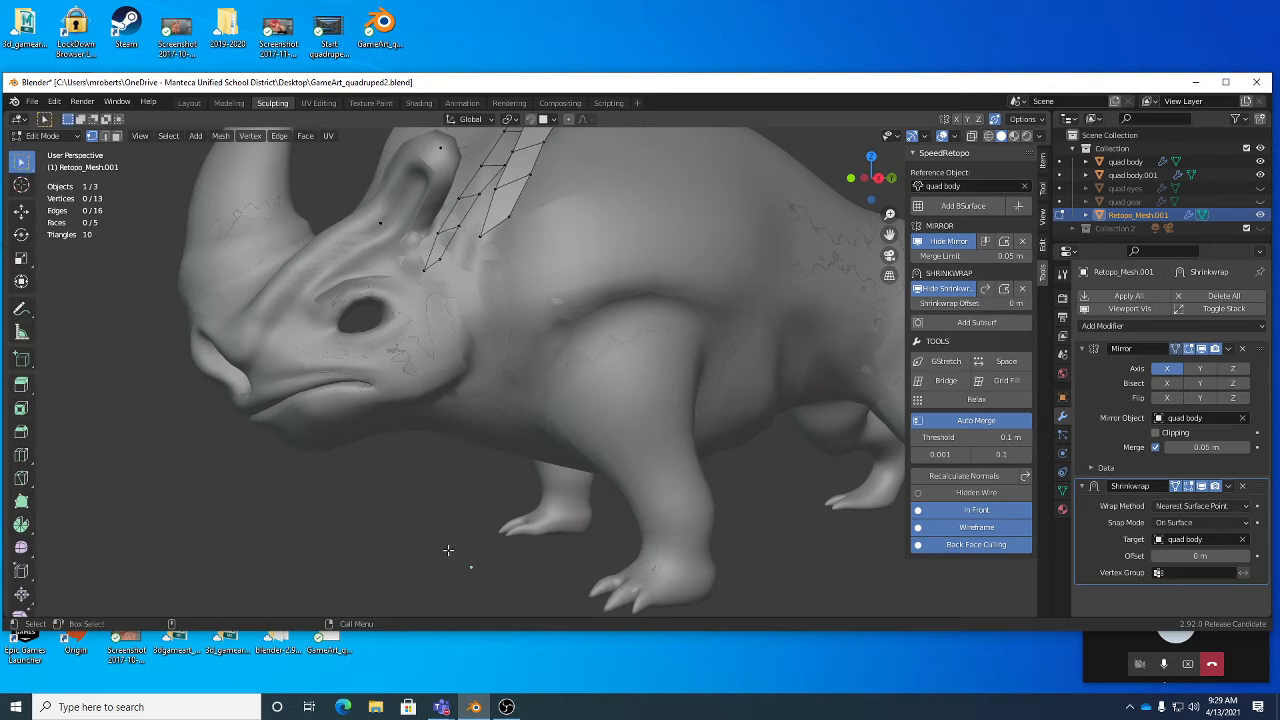
# Step: Select the loose starting vertex that is separate from the neck strip and delete it
pyautogui.keyDown('alt'); pyautogui.moveTo(491, 583); pyautogui.dragTo(511, 512); pyautogui.keyUp('alt')
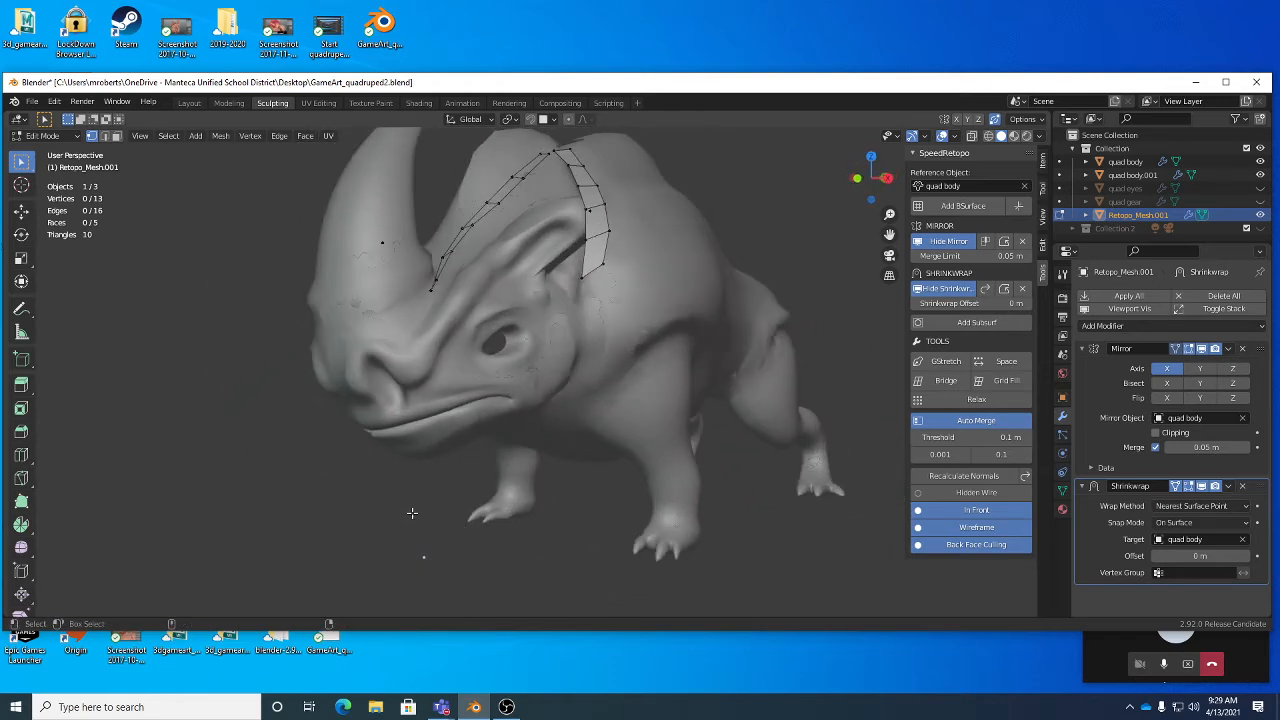
pyautogui.keyDown('alt'); pyautogui.moveTo(669, 236); pyautogui.dragTo(404, 317); pyautogui.keyUp('alt')
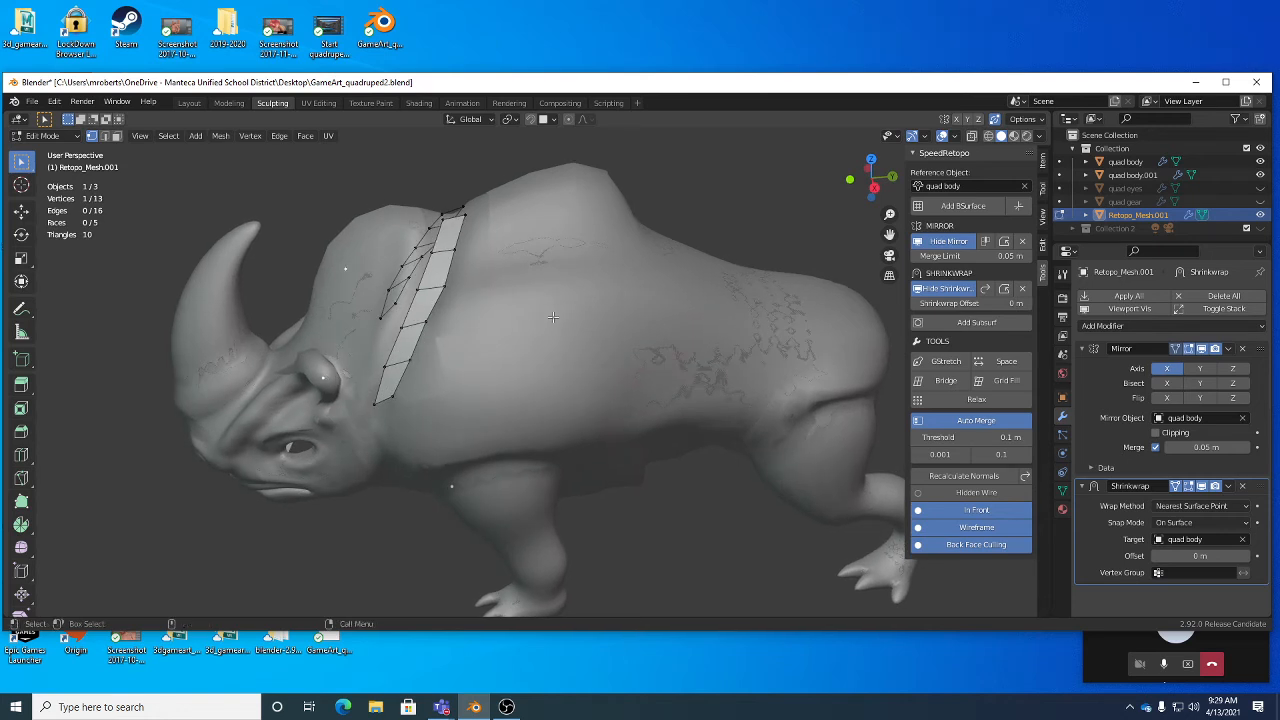
pyautogui.press('x')
pyautogui.click(496, 287)
# Step: Annotate short cross strokes at intervals down the facial ridge from above the eye toward the snout
pyautogui.click(22, 308)
pyautogui.moveTo(374, 345)
pyautogui.keyDown('alt'); pyautogui.mouseDown()
pyautogui.moveTo(420, 366)
pyautogui.moveTo(411, 284)
pyautogui.moveTo(427, 430)
pyautogui.mouseUp(); pyautogui.keyUp('alt')
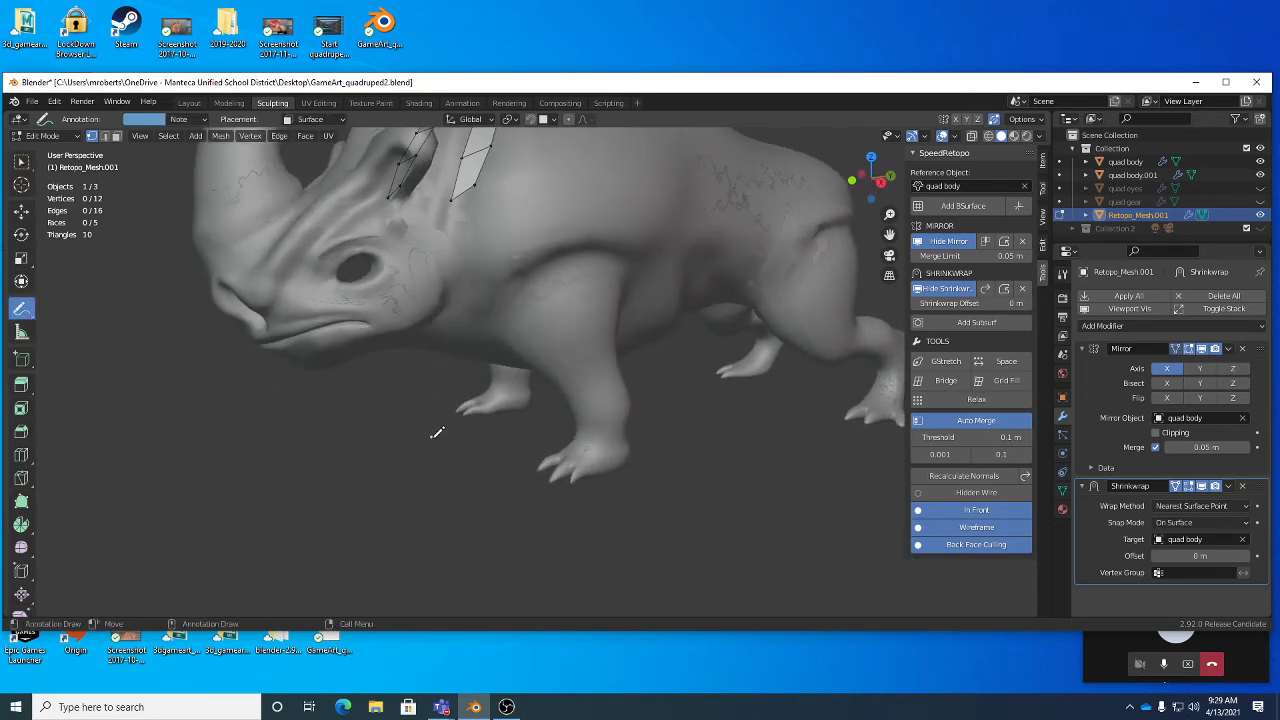
pyautogui.press('d')
pyautogui.press('d')
pyautogui.press('d')
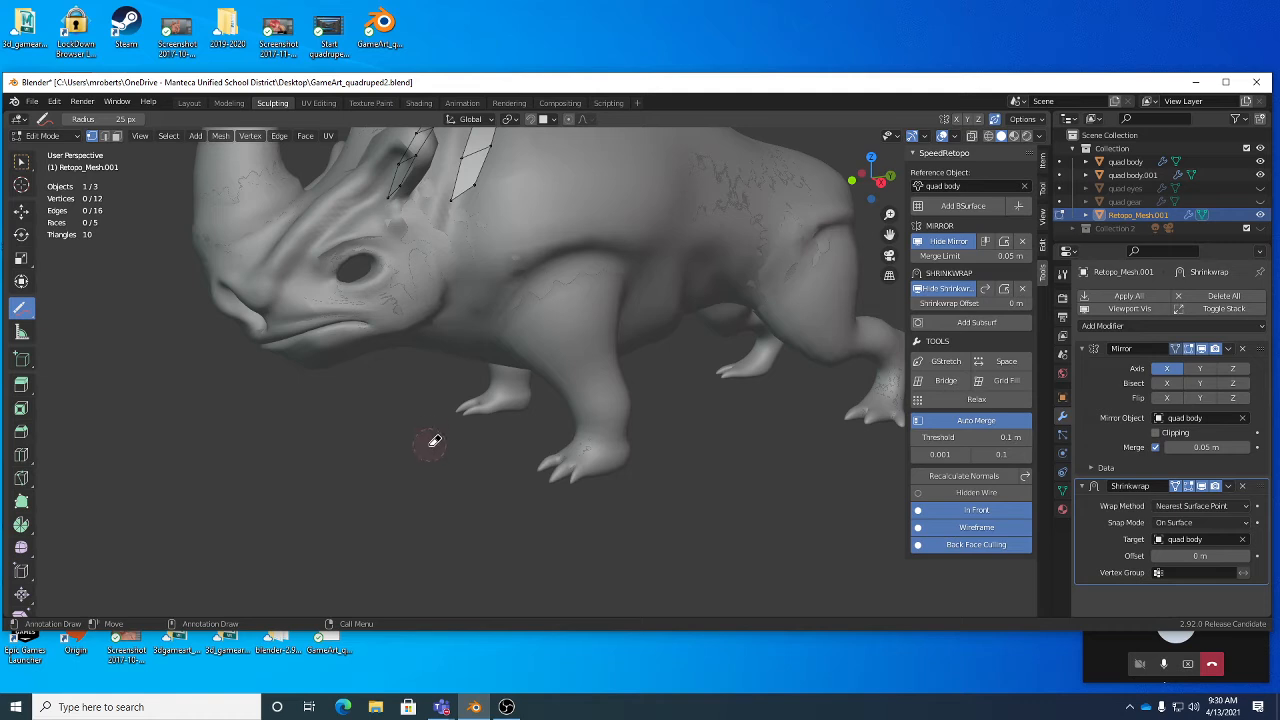
pyautogui.click(32, 316)
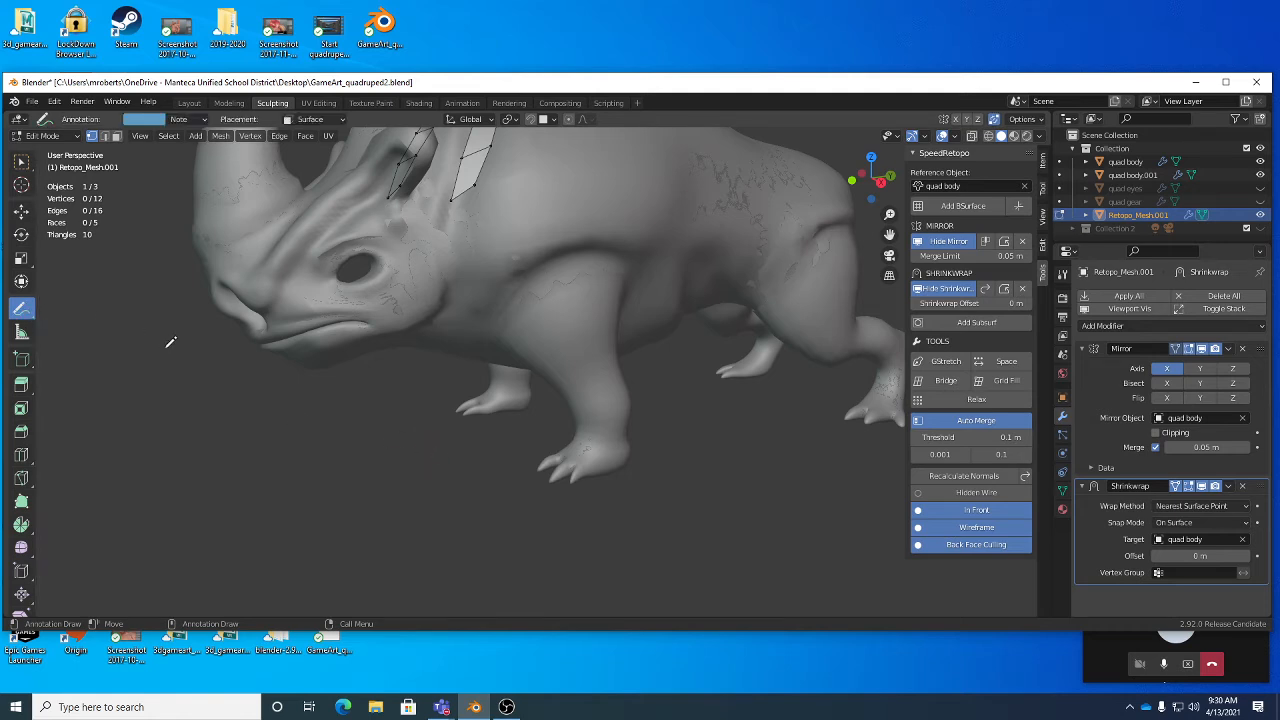
pyautogui.moveTo(539, 368)
pyautogui.mouseDown(button='middle')
pyautogui.moveTo(327, 323)
pyautogui.moveTo(365, 288)
pyautogui.mouseUp(button='middle')
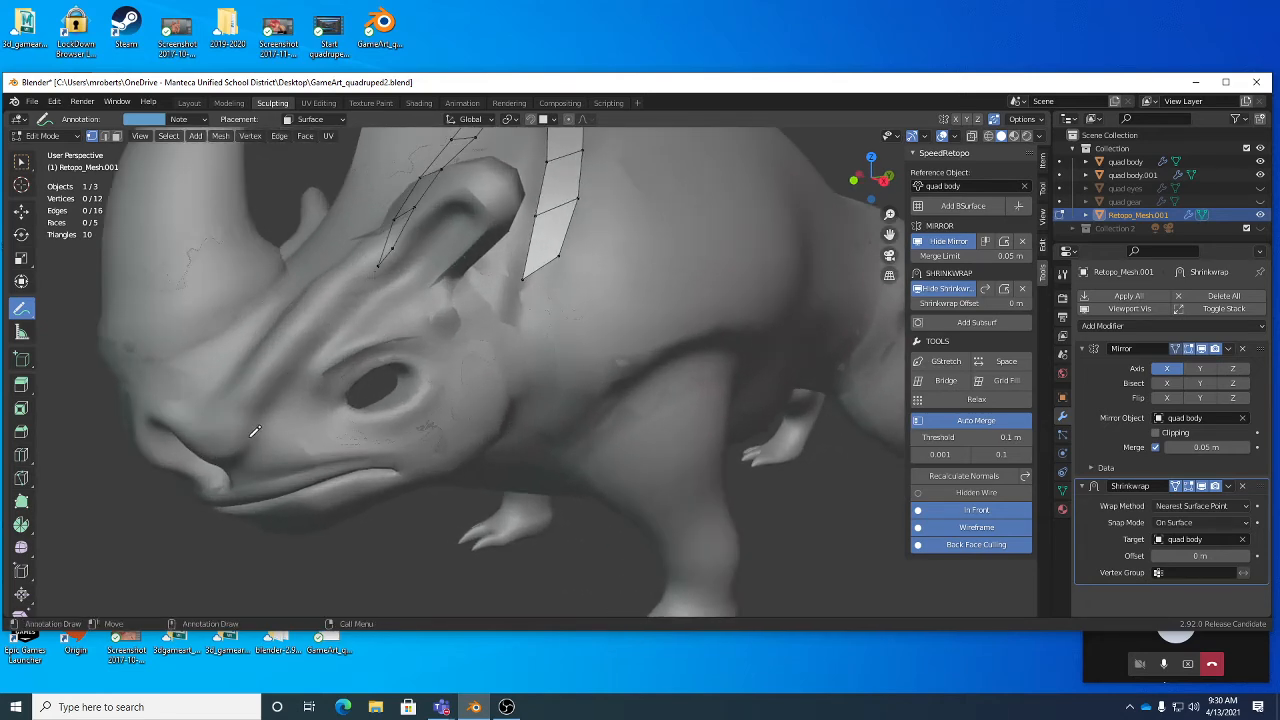
pyautogui.moveTo(254, 430); pyautogui.dragTo(484, 250, button='middle')
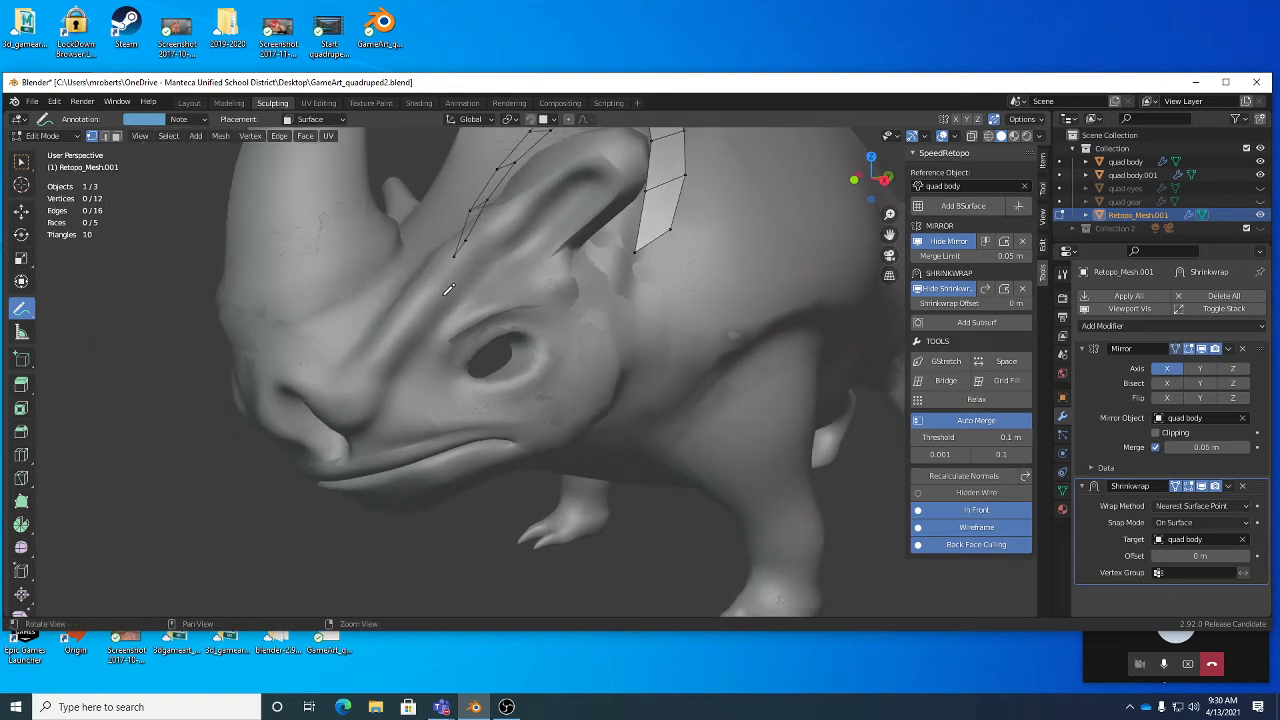
pyautogui.moveTo(447, 287); pyautogui.dragTo(467, 300, button='middle')
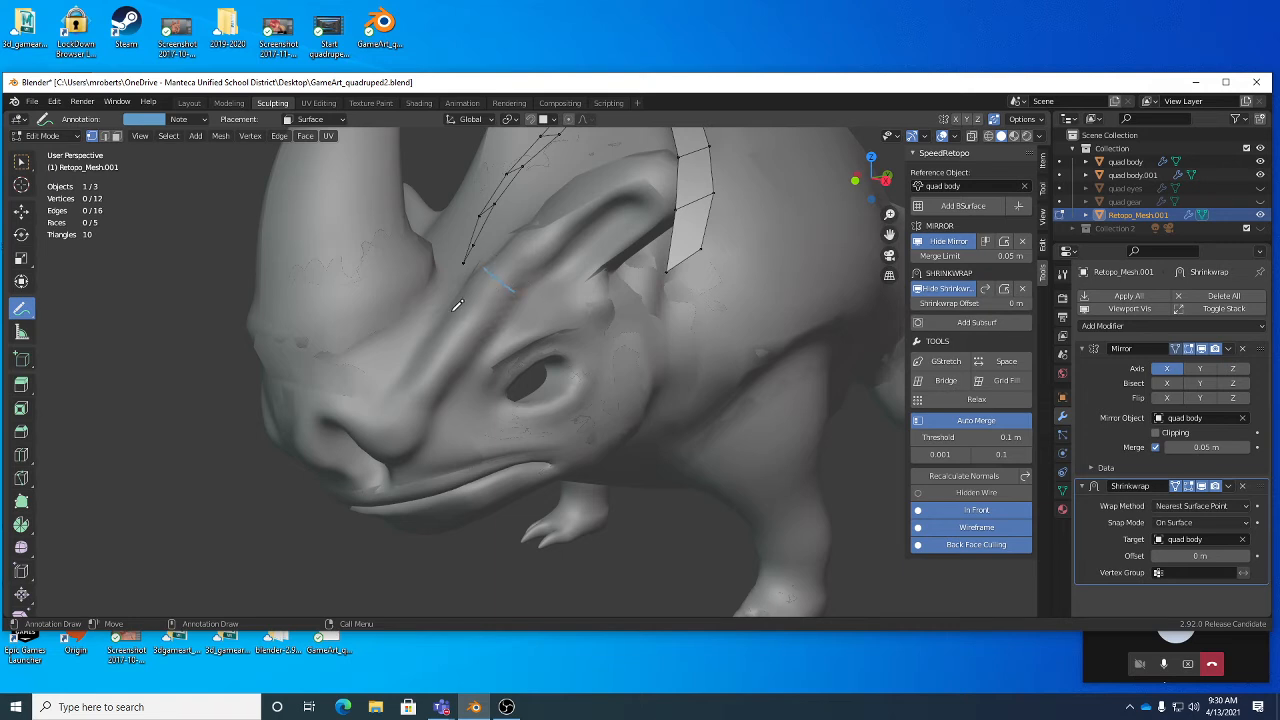
pyautogui.moveTo(453, 312); pyautogui.dragTo(481, 333)
pyautogui.moveTo(422, 405); pyautogui.dragTo(428, 413)
pyautogui.moveTo(429, 411)
pyautogui.mouseDown(button='middle')
pyautogui.moveTo(486, 369)
pyautogui.moveTo(475, 386)
pyautogui.moveTo(497, 333)
pyautogui.mouseUp(button='middle')
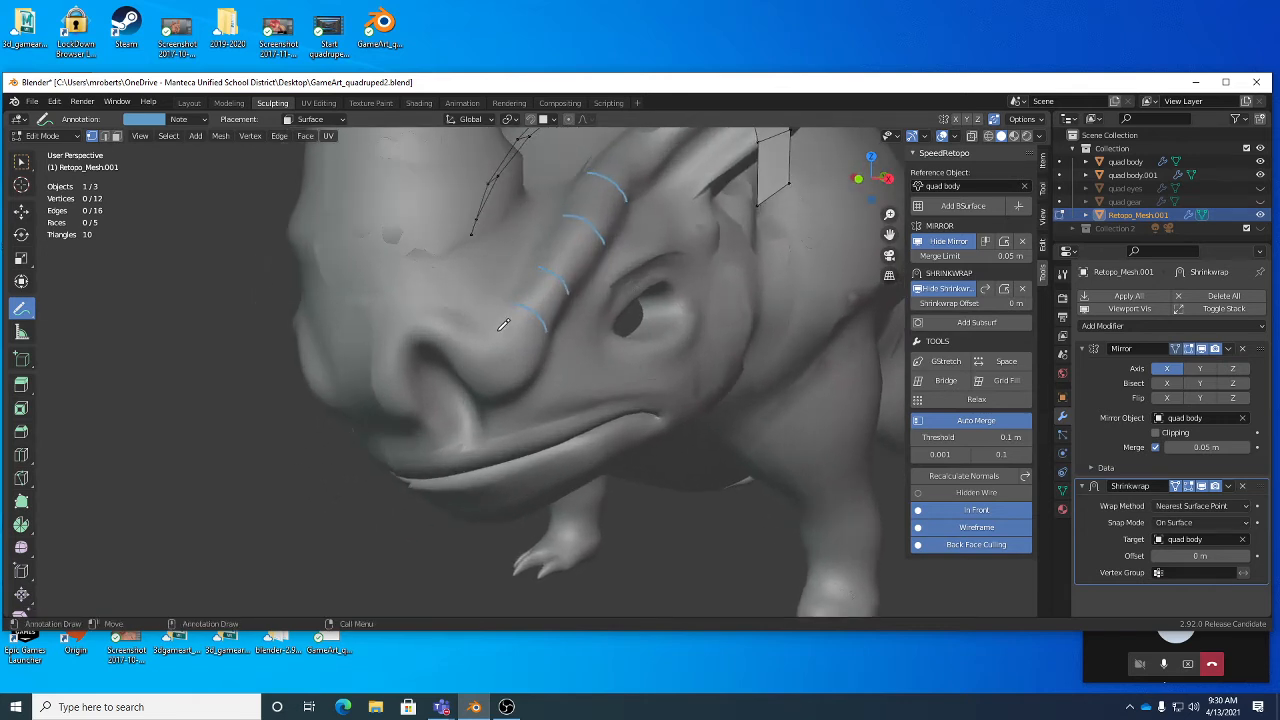
# Step: Continue the cross strokes around the curve over the nostril and build a BSurface strip from them
pyautogui.moveTo(583, 315)
pyautogui.mouseDown(button='middle')
pyautogui.moveTo(585, 285)
pyautogui.moveTo(648, 181)
pyautogui.mouseUp(button='middle')
pyautogui.moveTo(604, 272); pyautogui.dragTo(609, 285, button='middle')
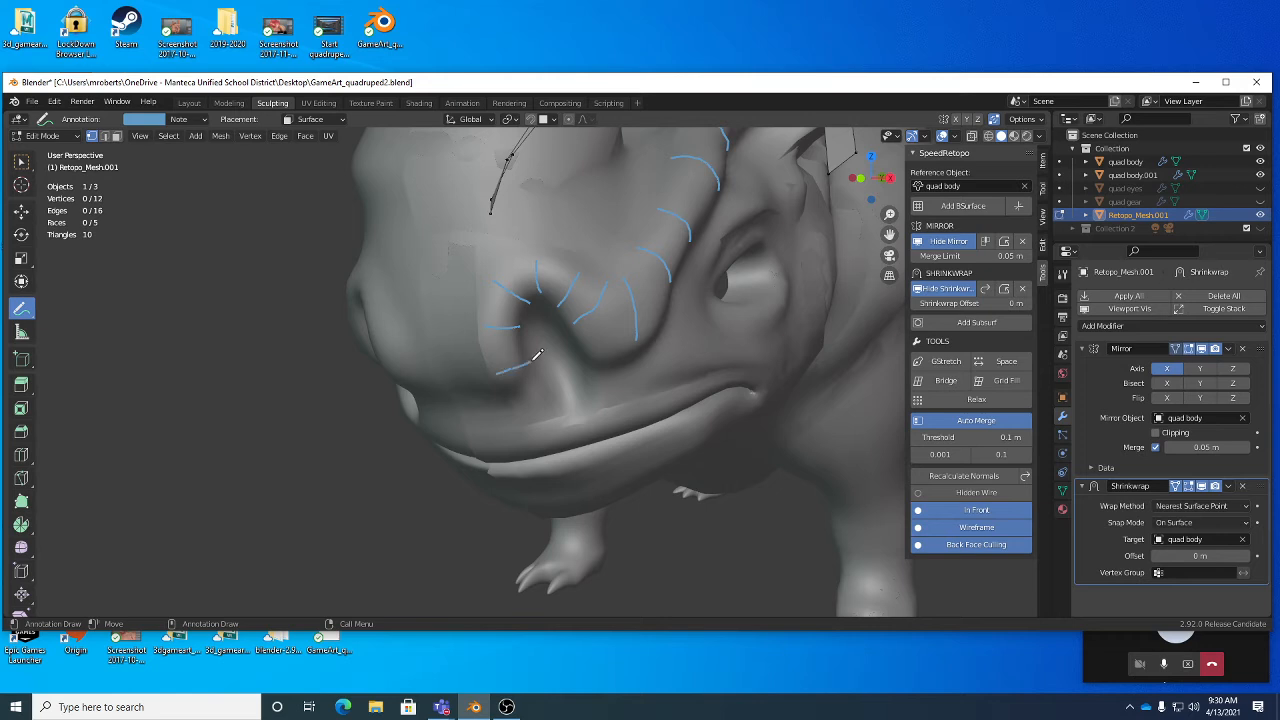
pyautogui.click(963, 205)
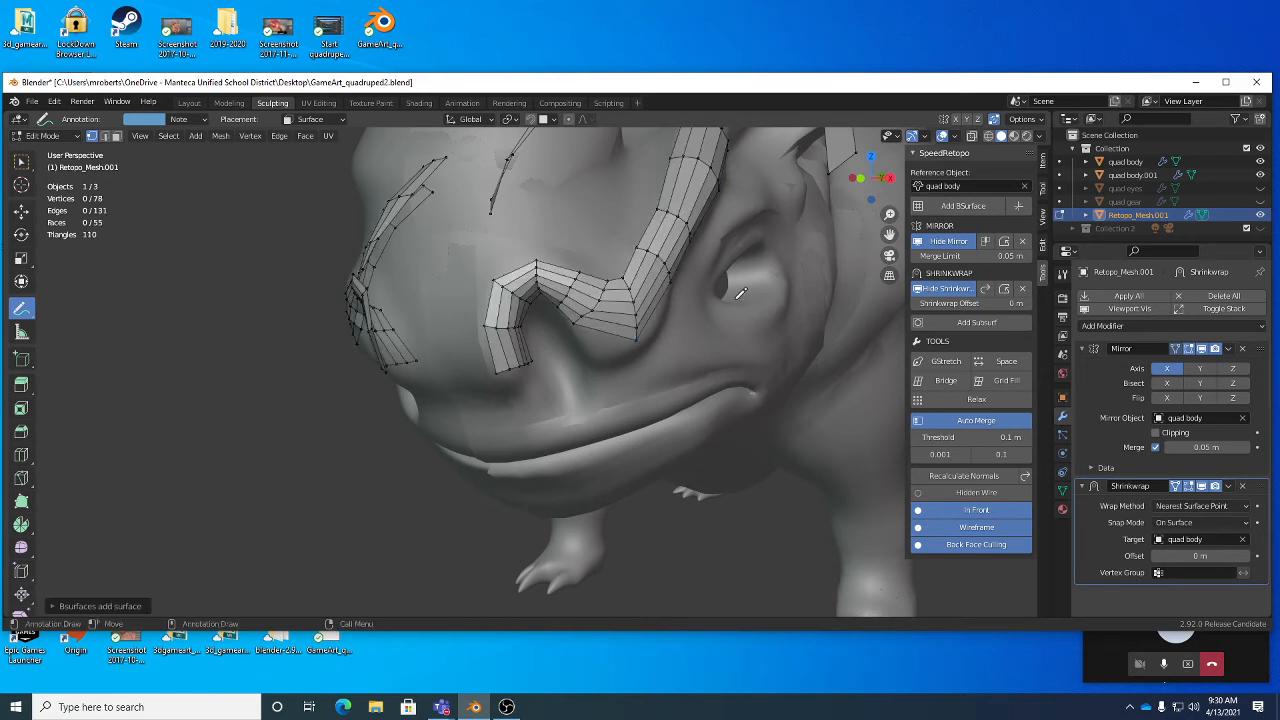
# Step: Set the new snout strip's Cross to 3 and, after trying Follow at 2, return Follow to 1
pyautogui.click(88, 605)
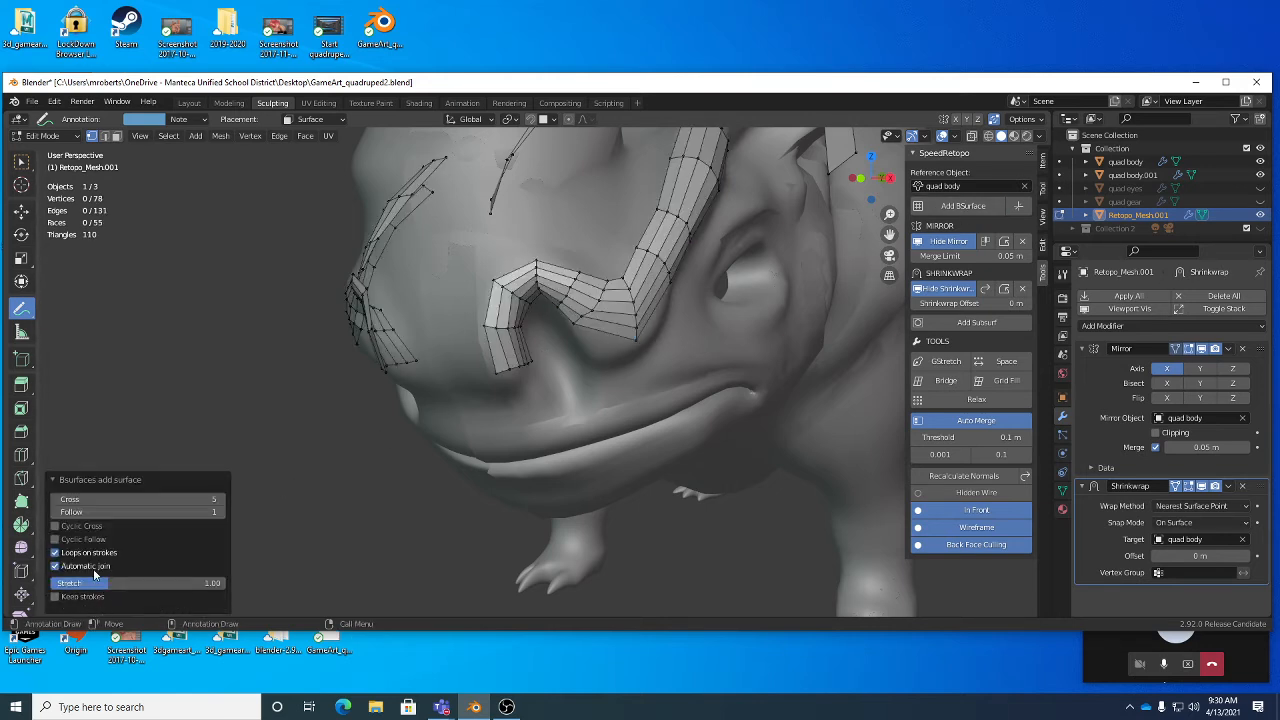
pyautogui.click(56, 502)
pyautogui.click(56, 502)
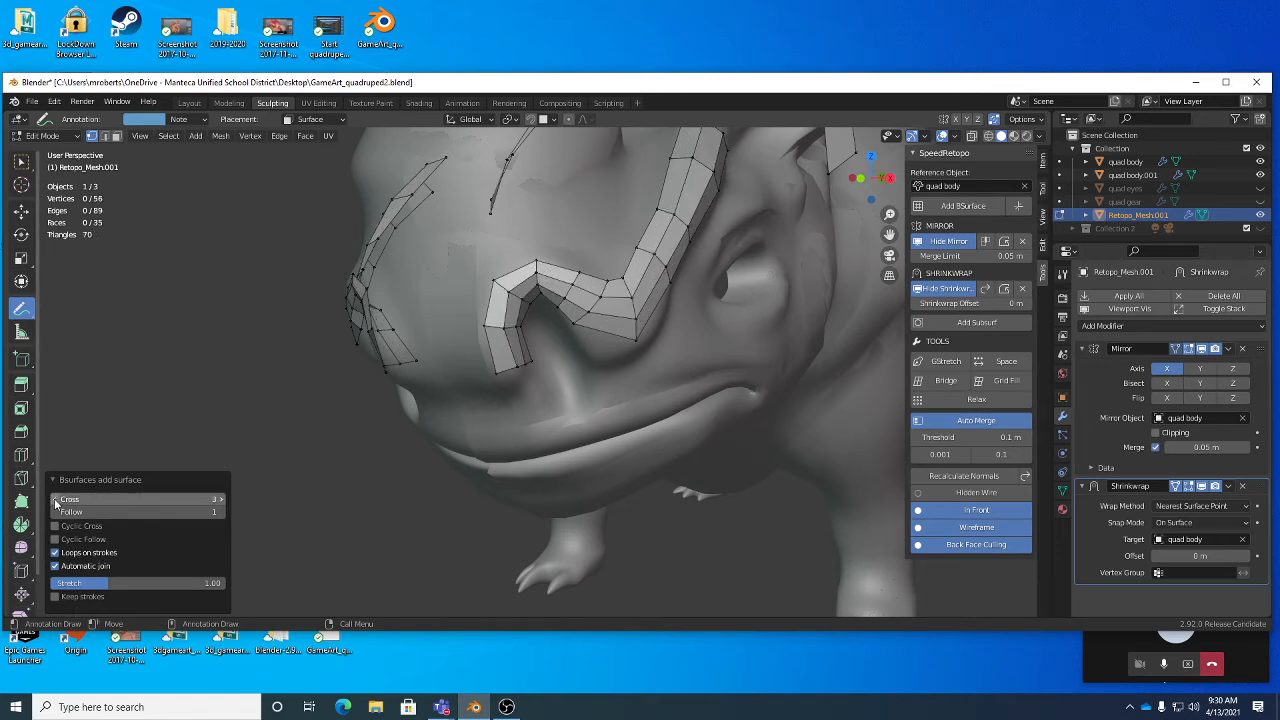
pyautogui.click(56, 502)
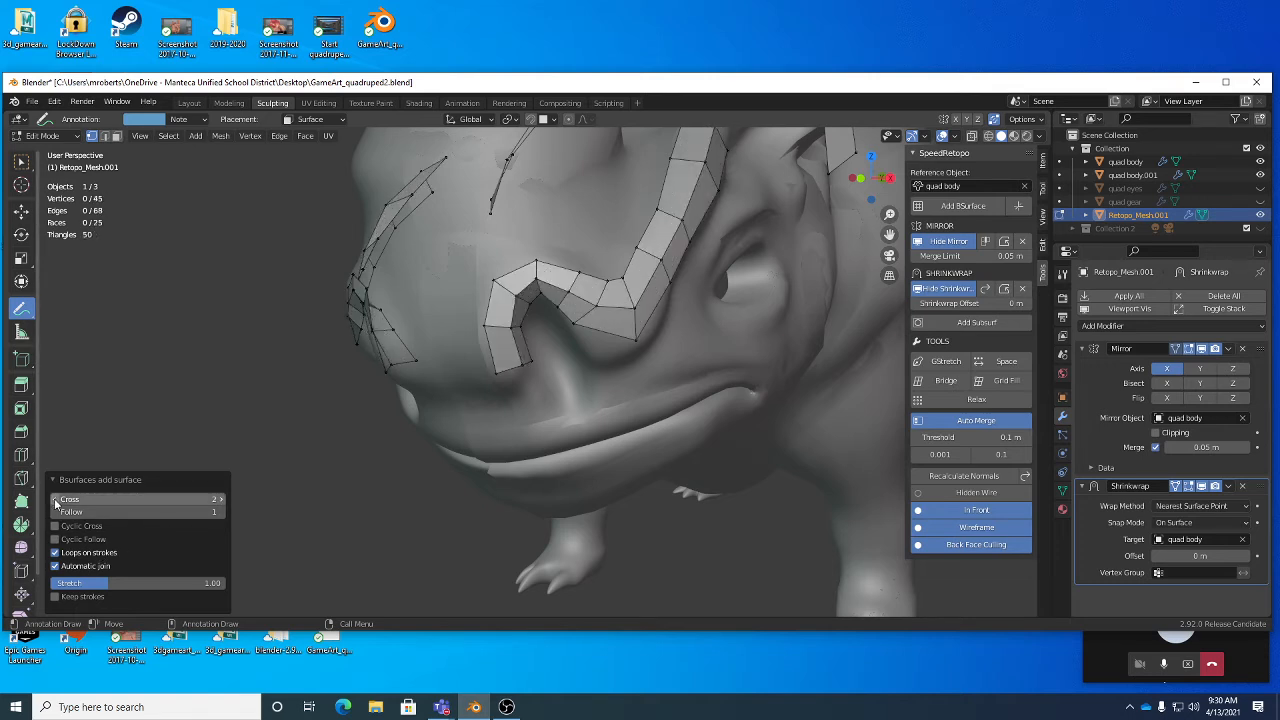
pyautogui.click(220, 500)
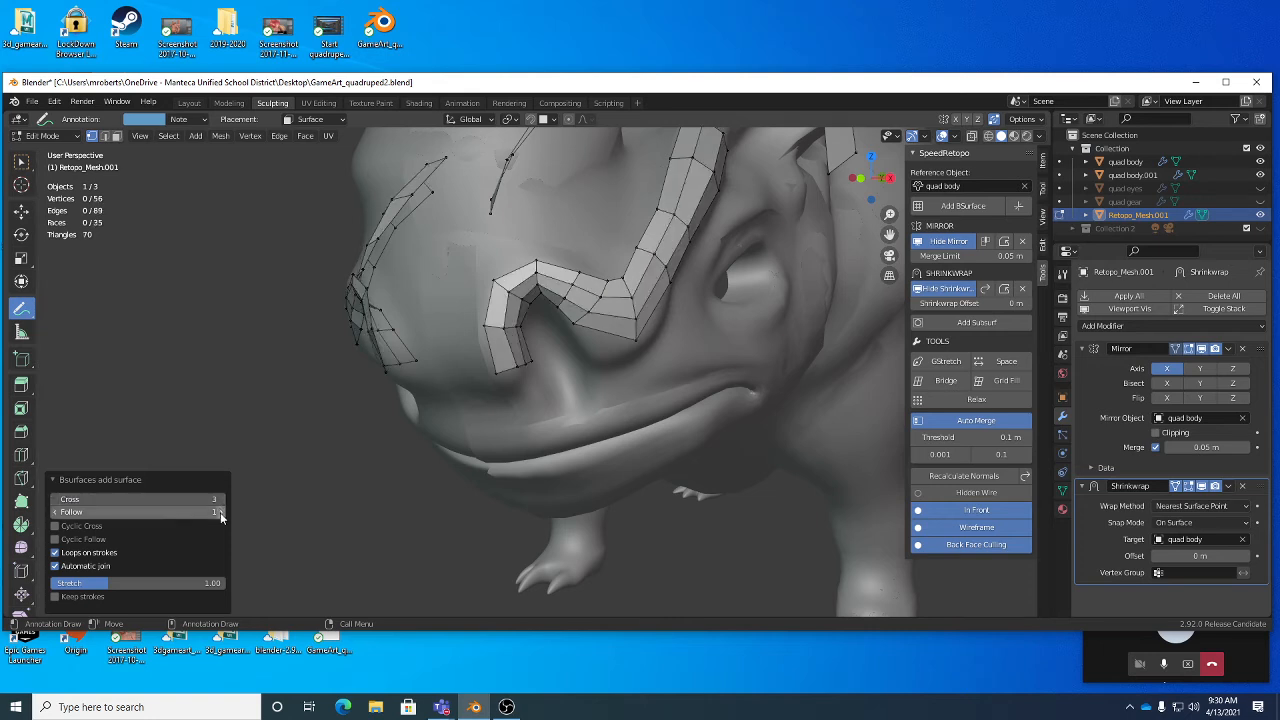
pyautogui.click(220, 512)
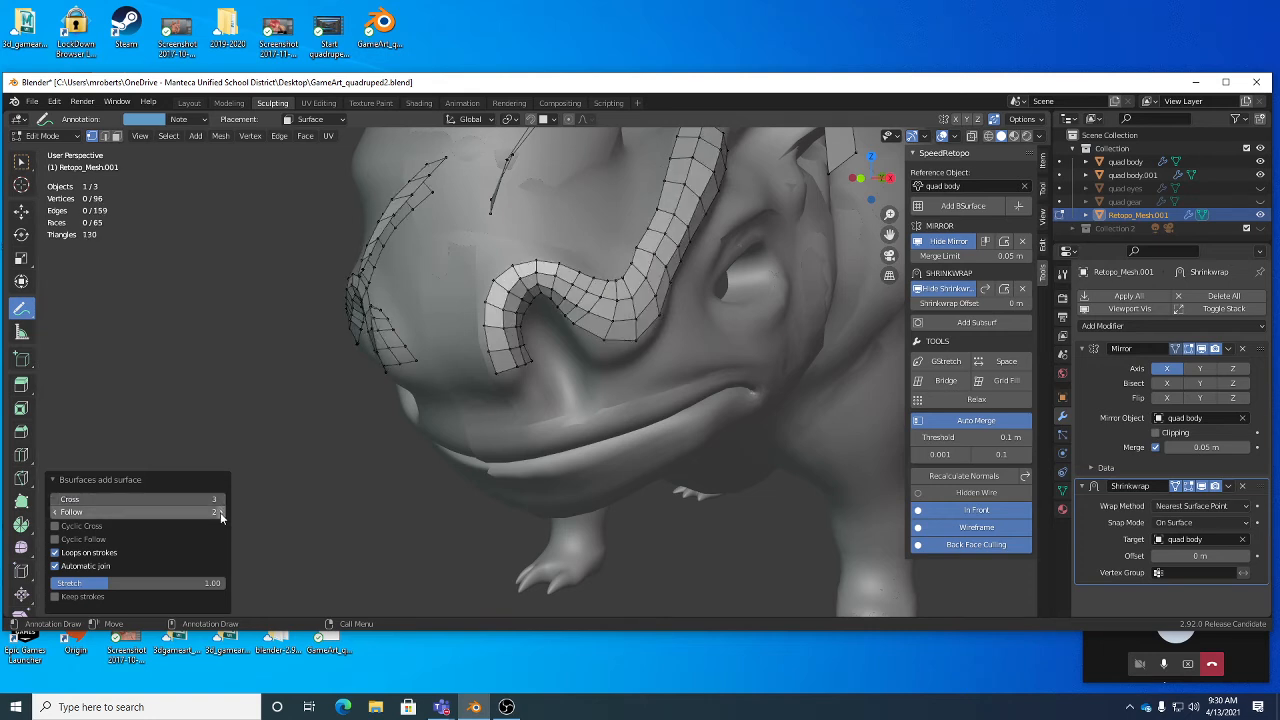
pyautogui.click(55, 512)
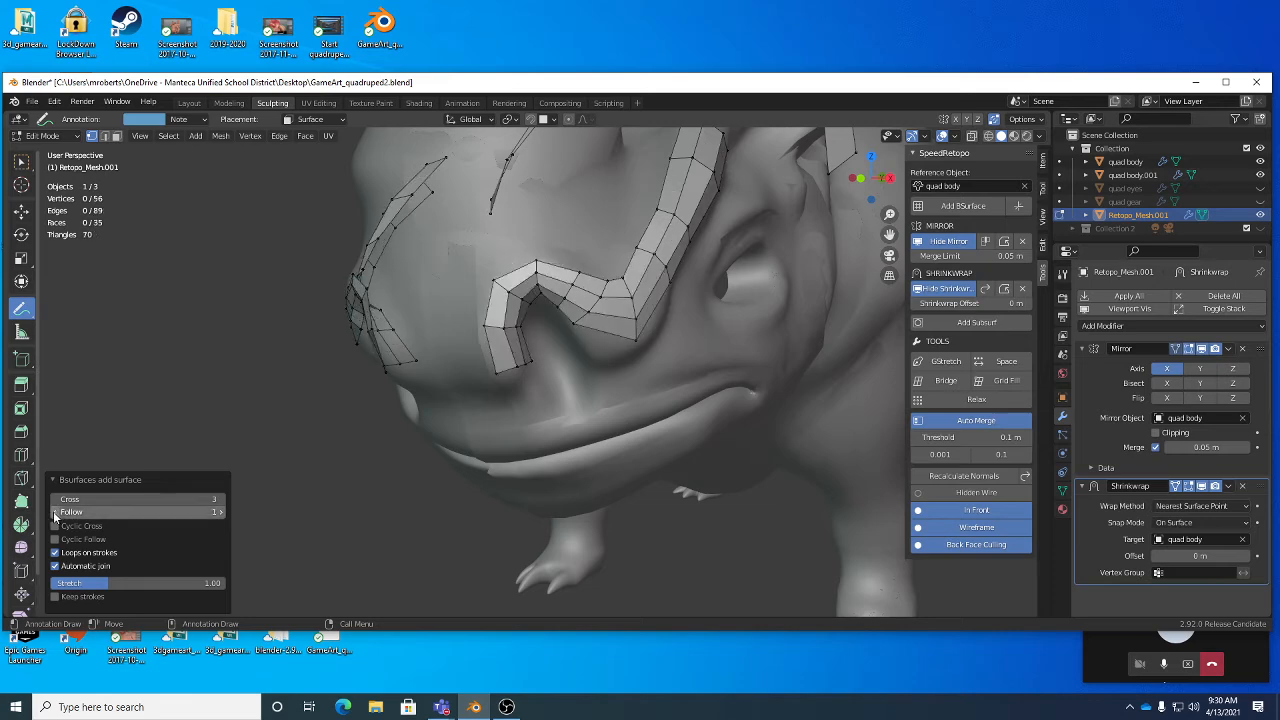
pyautogui.click(88, 480)
# Step: Annotate three parallel strokes along the flank fold ahead of the hind leg, build a BSurface strip from them, and recalculate the normals
pyautogui.scroll(-3, 460, 385)
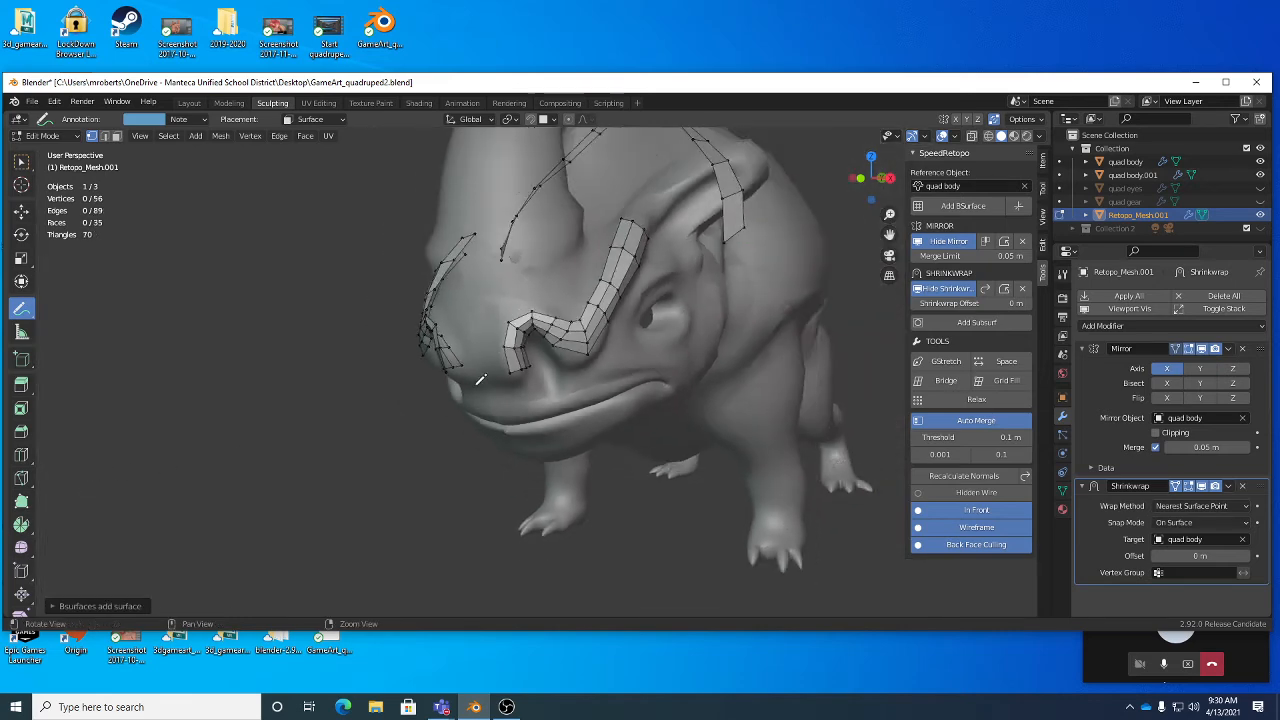
pyautogui.moveTo(477, 375); pyautogui.dragTo(563, 360, button='middle')
pyautogui.scroll(5, 575, 368)
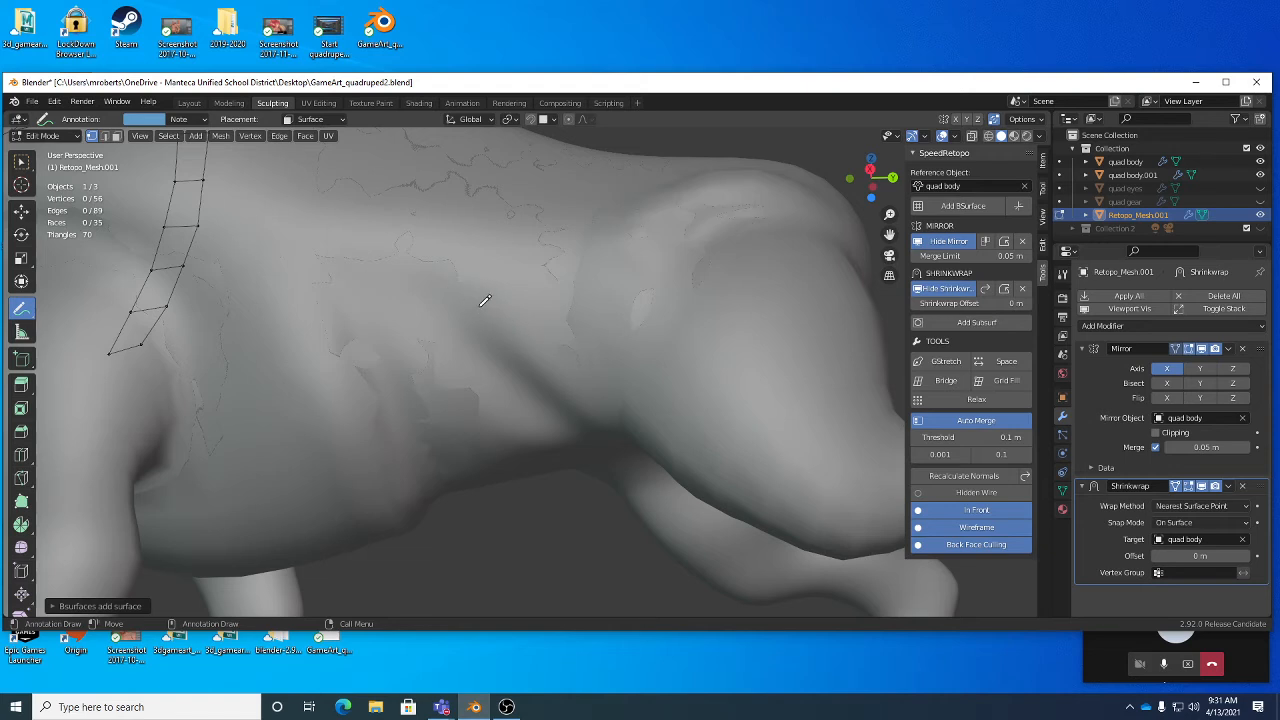
pyautogui.moveTo(517, 332); pyautogui.dragTo(596, 416)
pyautogui.moveTo(466, 324)
pyautogui.mouseDown()
pyautogui.moveTo(563, 408)
pyautogui.moveTo(570, 420)
pyautogui.moveTo(555, 423)
pyautogui.mouseUp()
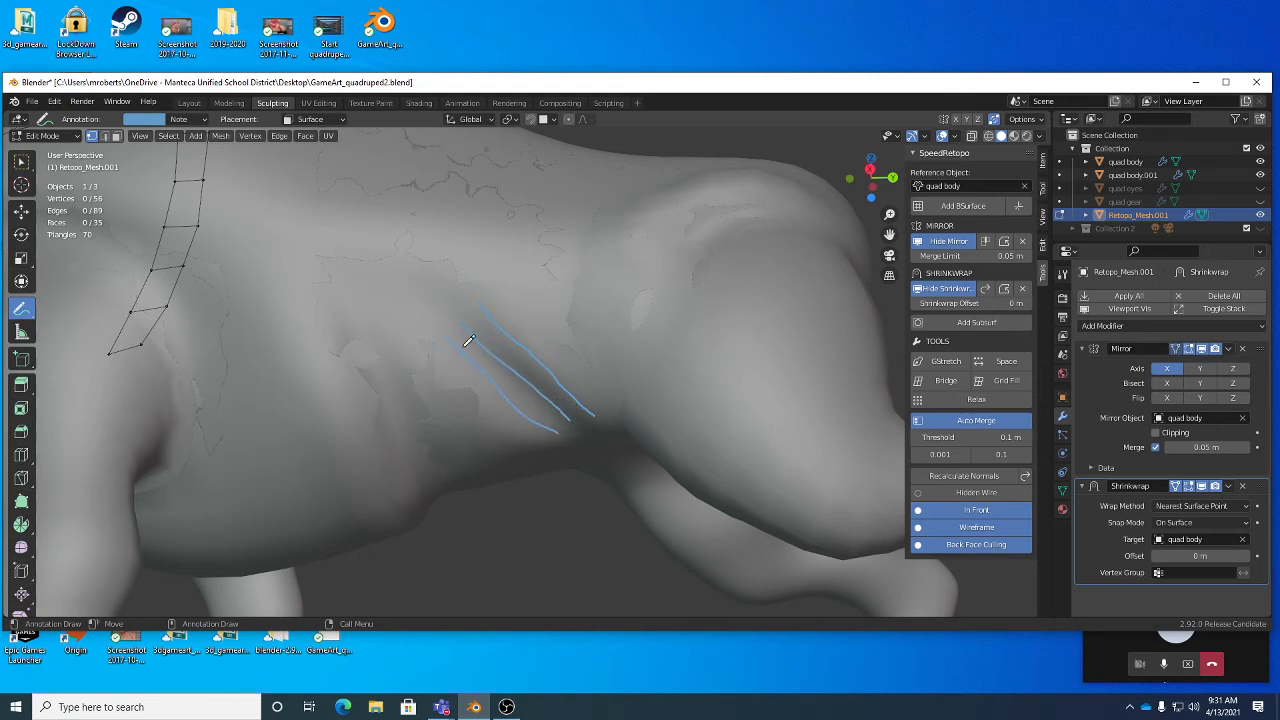
pyautogui.click(967, 209)
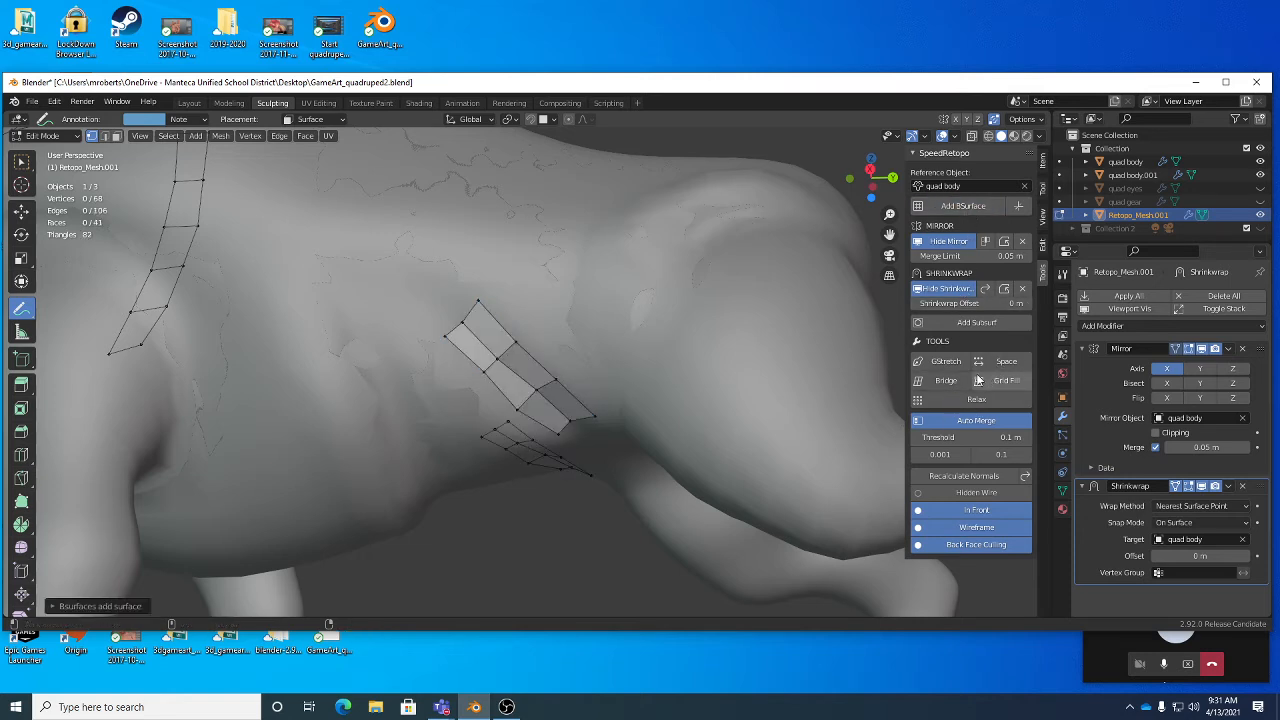
pyautogui.click(964, 477)
pyautogui.moveTo(654, 377)
pyautogui.mouseDown(button='middle')
pyautogui.moveTo(566, 380)
pyautogui.moveTo(574, 390)
pyautogui.moveTo(645, 357)
pyautogui.moveTo(580, 346)
pyautogui.mouseUp(button='middle')
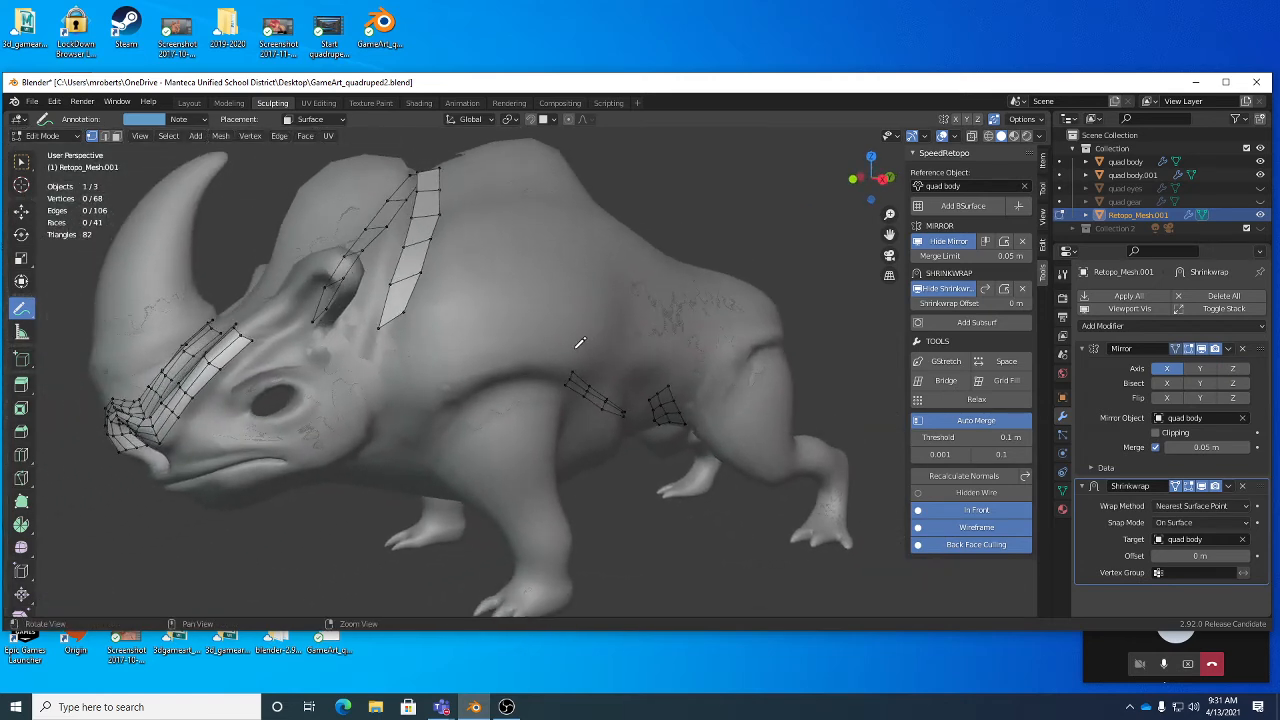
# Step: Reposition individual vertices along the lower half of the neck strip with the Tweak select tool to even out its faces
pyautogui.press('w')
pyautogui.press('w')
pyautogui.press('w')
pyautogui.press('w')
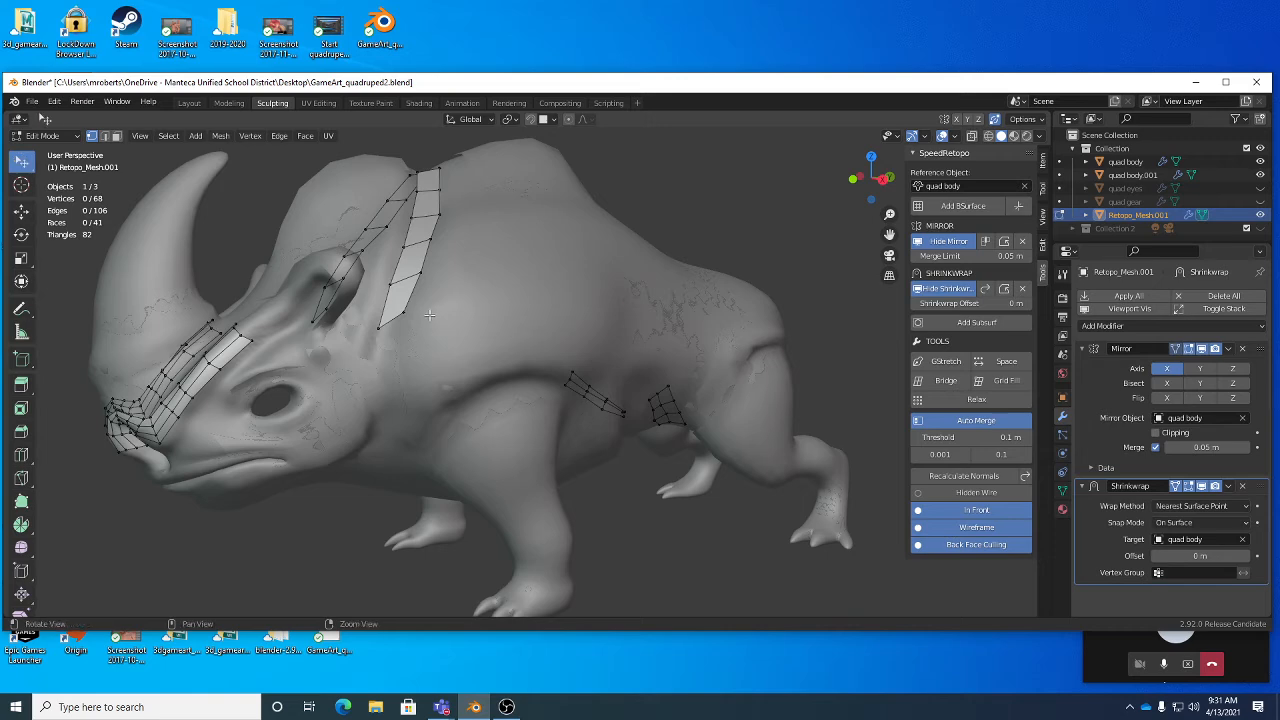
pyautogui.scroll(4, 350, 370)
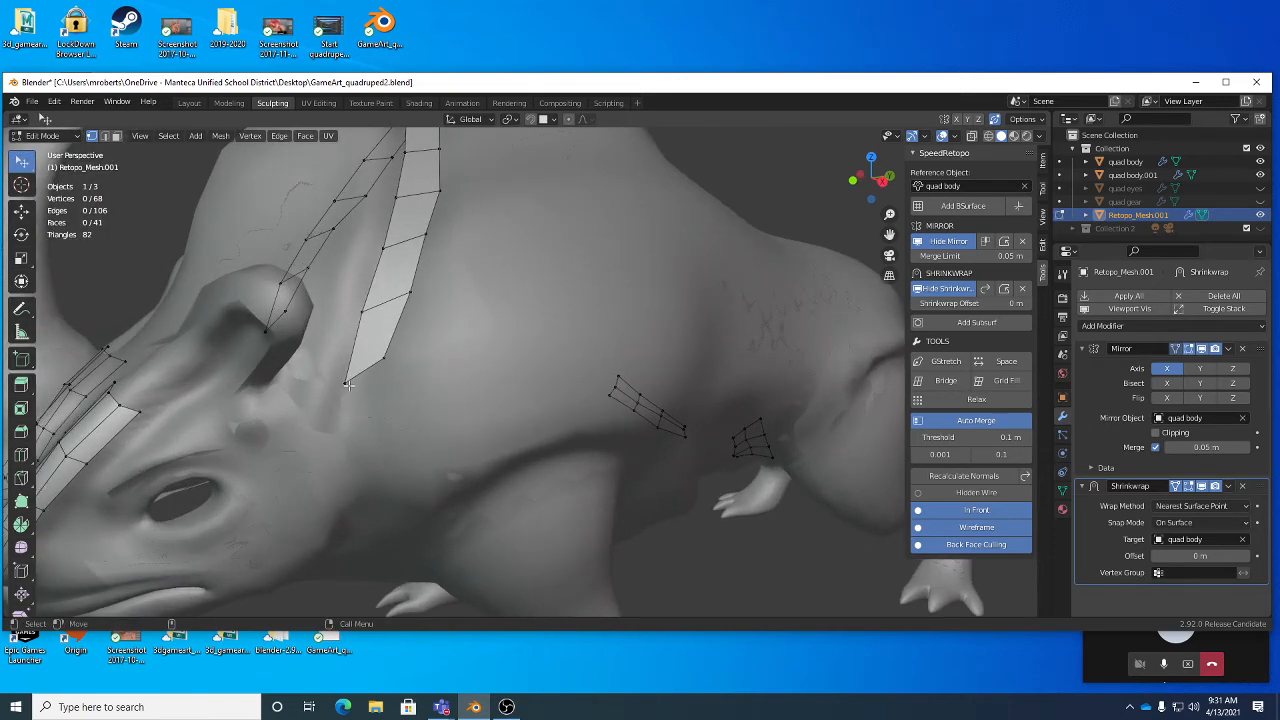
pyautogui.moveTo(346, 381); pyautogui.dragTo(344, 359)
pyautogui.moveTo(361, 313); pyautogui.dragTo(364, 296)
pyautogui.moveTo(423, 234); pyautogui.dragTo(427, 246)
# Step: With mirror Clipping on, shift the neck strip's upper end edge, extrude it to the mirror centreline, and nudge a vertex
pyautogui.scroll(-2, 376, 262)
pyautogui.moveTo(376, 262); pyautogui.dragTo(464, 317, button='middle')
pyautogui.scroll(2, 464, 317)
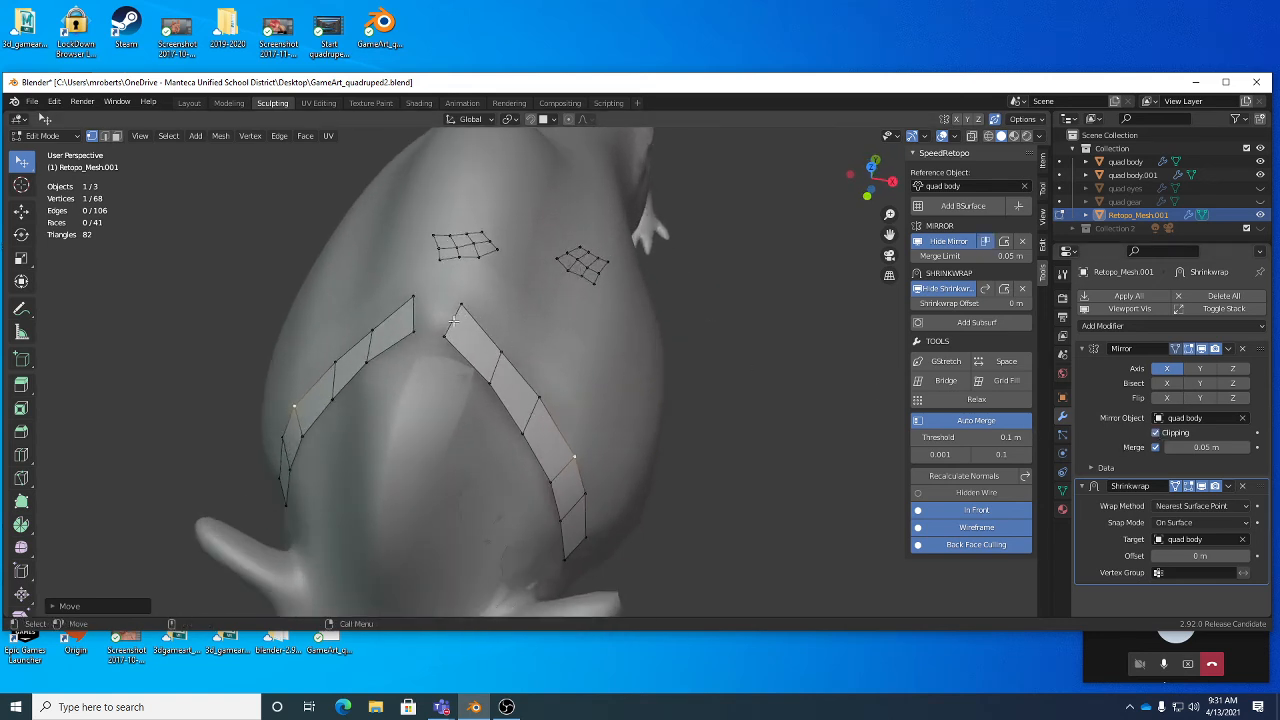
pyautogui.press('2')
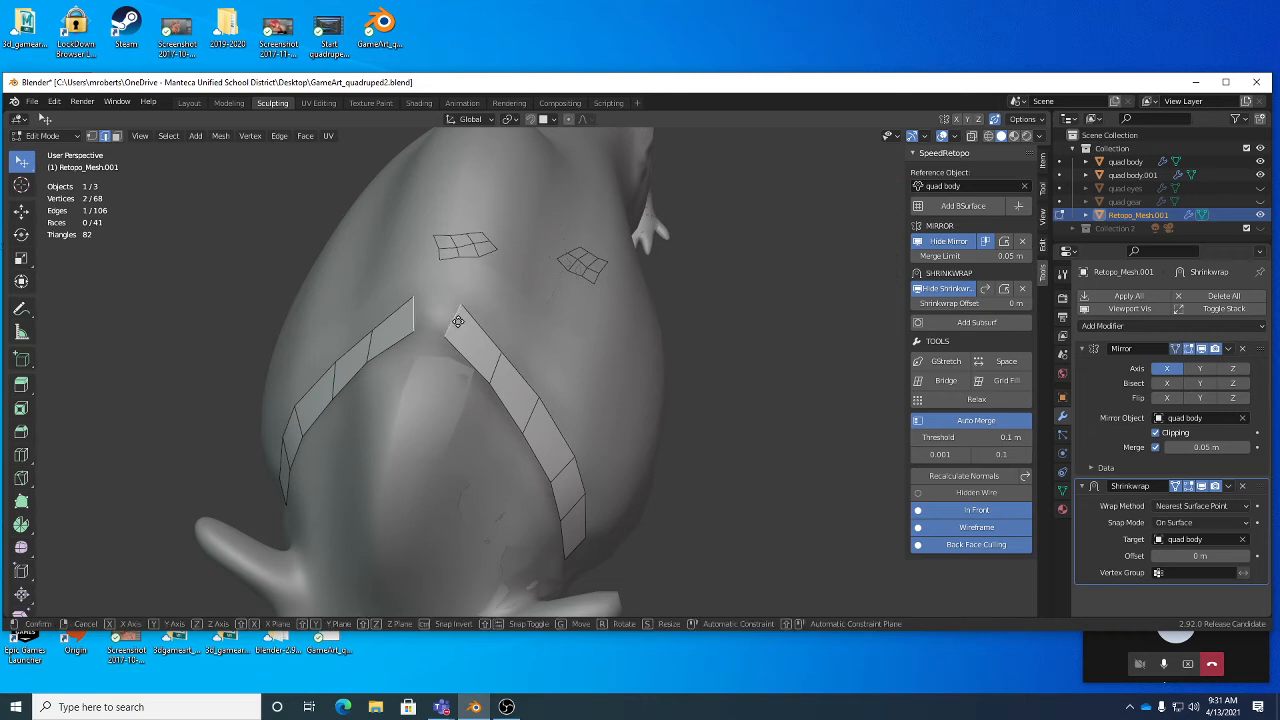
pyautogui.moveTo(455, 317); pyautogui.dragTo(470, 328)
pyautogui.press('e')
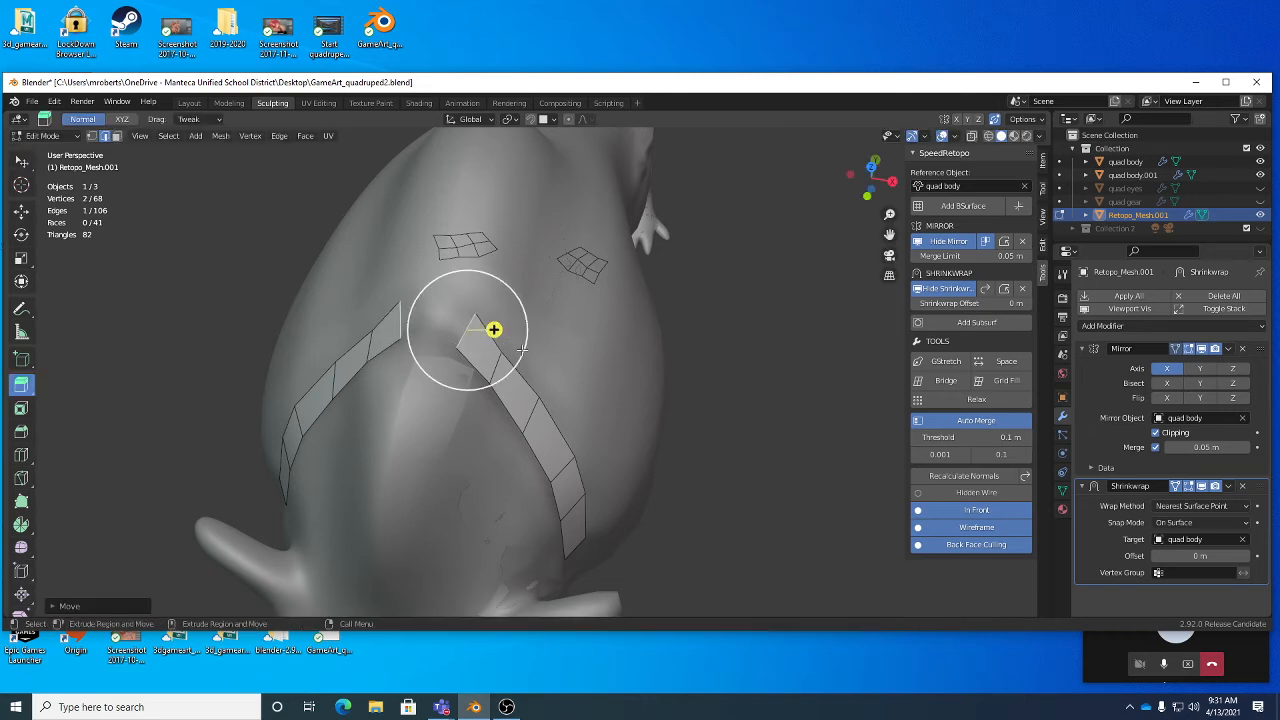
pyautogui.moveTo(578, 350); pyautogui.dragTo(532, 331)
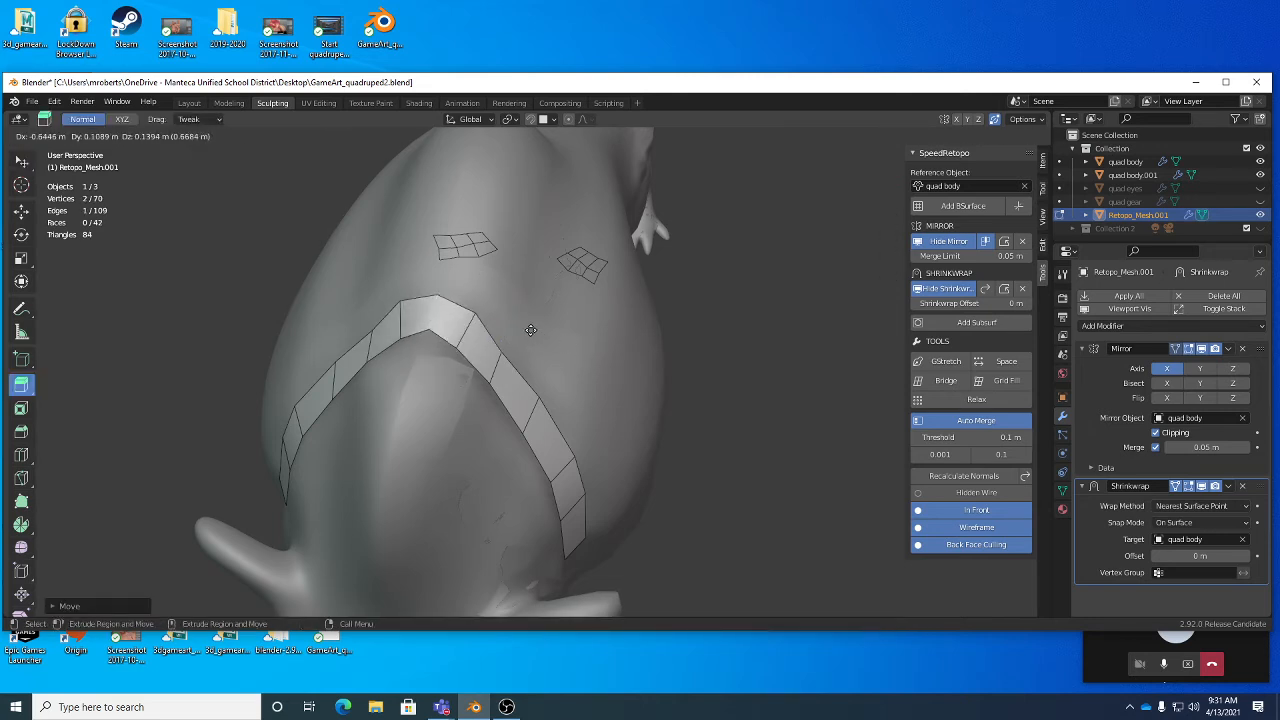
pyautogui.click(531, 329)
pyautogui.moveTo(531, 329); pyautogui.dragTo(402, 250, button='middle')
pyautogui.press('w')
pyautogui.moveTo(408, 245); pyautogui.dragTo(413, 246)
# Step: Select the edge loop crossing the snout strip just beside the nostril arch and move it slightly toward the arch
pyautogui.scroll(-2, 440, 300)
pyautogui.moveTo(470, 325); pyautogui.dragTo(510, 362, button='middle')
pyautogui.scroll(5, 479, 370)
pyautogui.scroll(1, 480, 370)
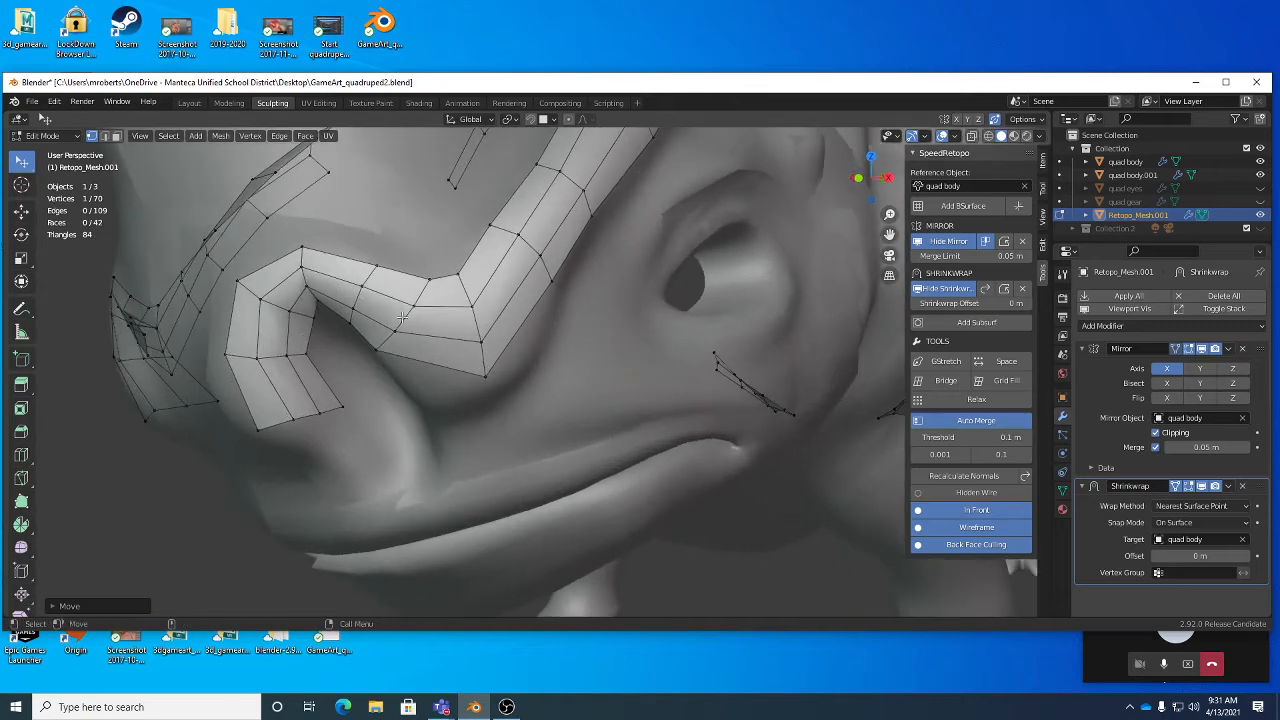
pyautogui.moveTo(400, 318); pyautogui.dragTo(442, 326, button='middle')
pyautogui.moveTo(525, 342); pyautogui.dragTo(566, 333, button='middle')
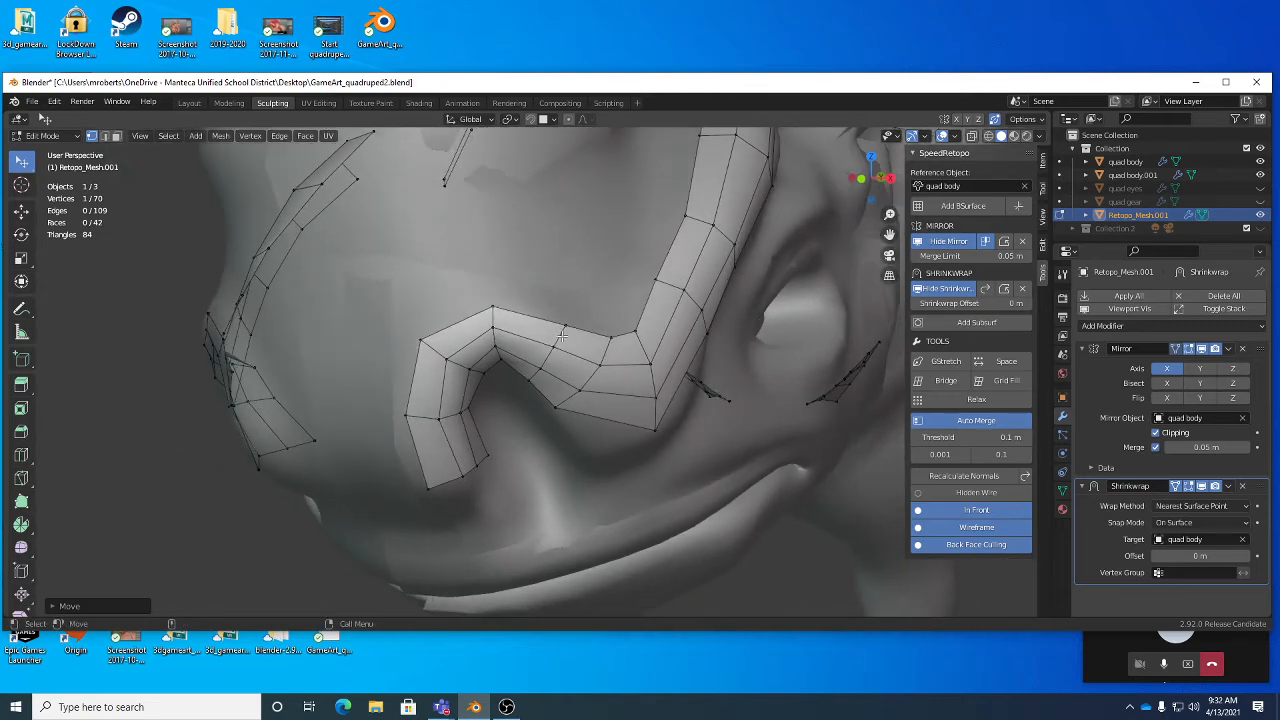
pyautogui.press('2')
pyautogui.doubleClick(561, 336)
pyautogui.press('w')
pyautogui.moveTo(643, 403); pyautogui.dragTo(637, 400, button='middle')
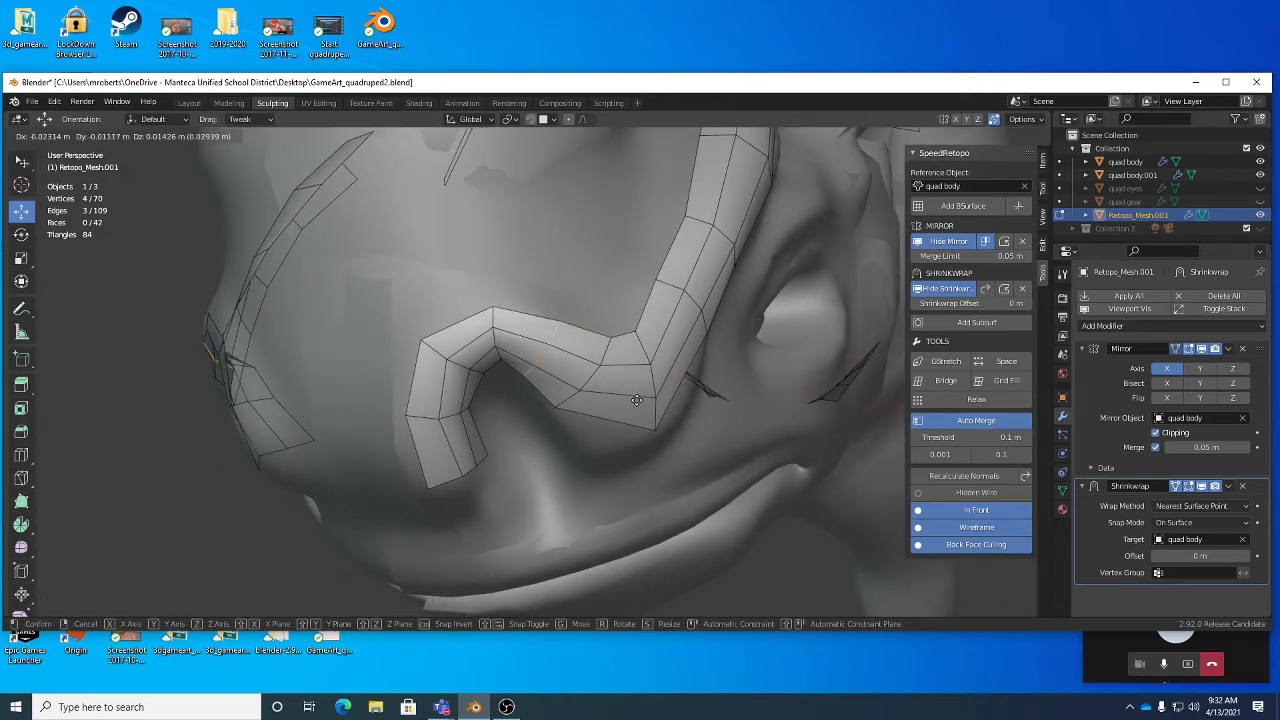
pyautogui.click(634, 398)
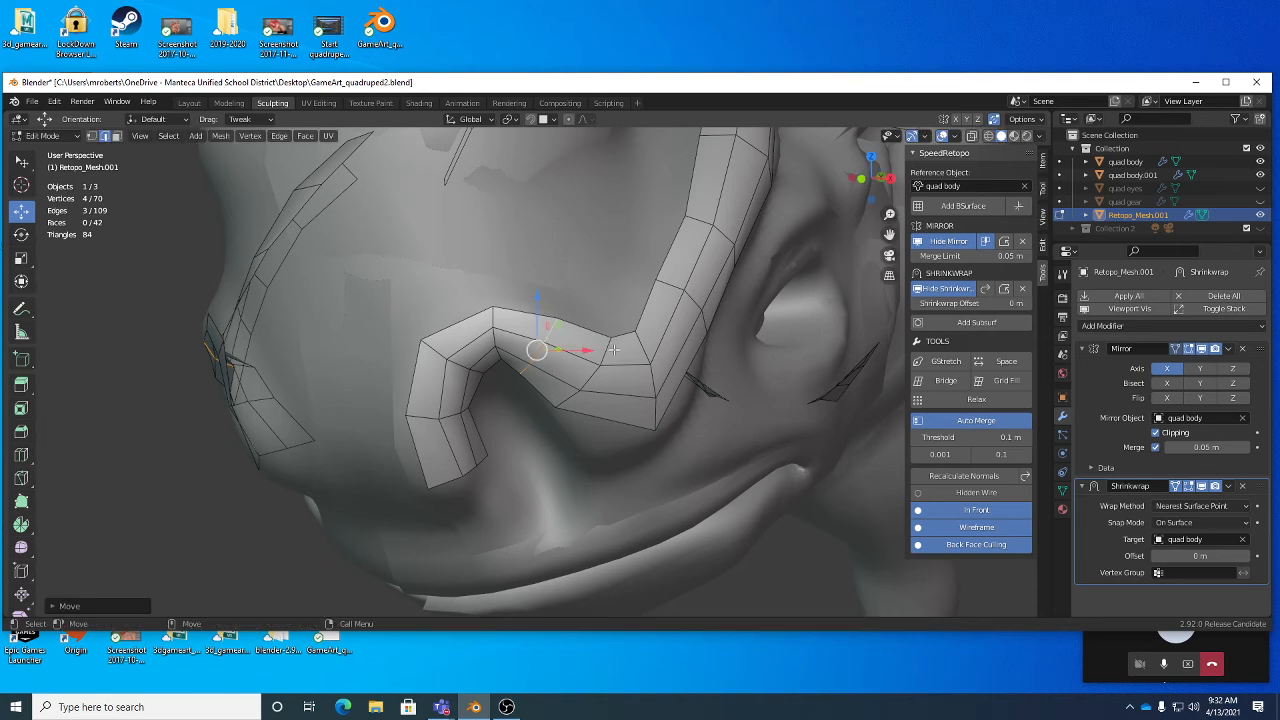
# Step: Move the edge and vertices of the next cross loop on the snout strip closer to the nostril to even out the spacing
pyautogui.press('w')
pyautogui.moveTo(608, 348); pyautogui.dragTo(588, 354)
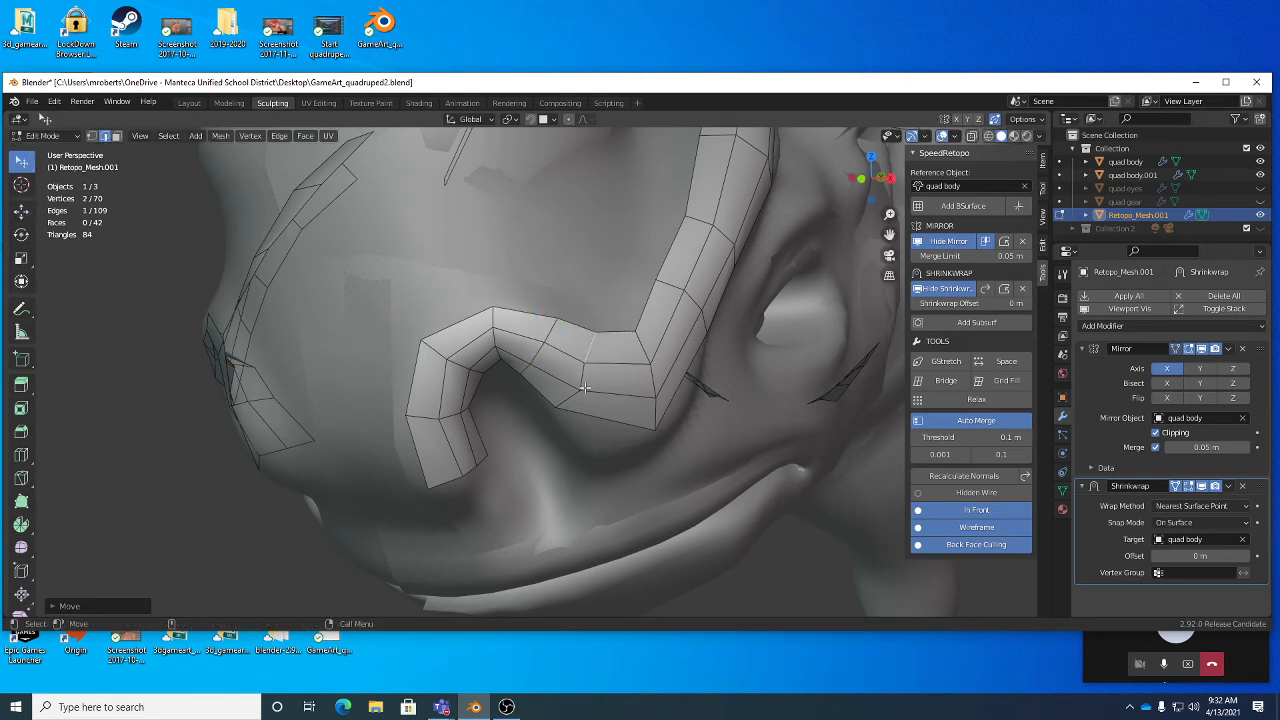
pyautogui.press('1')
pyautogui.click(566, 412)
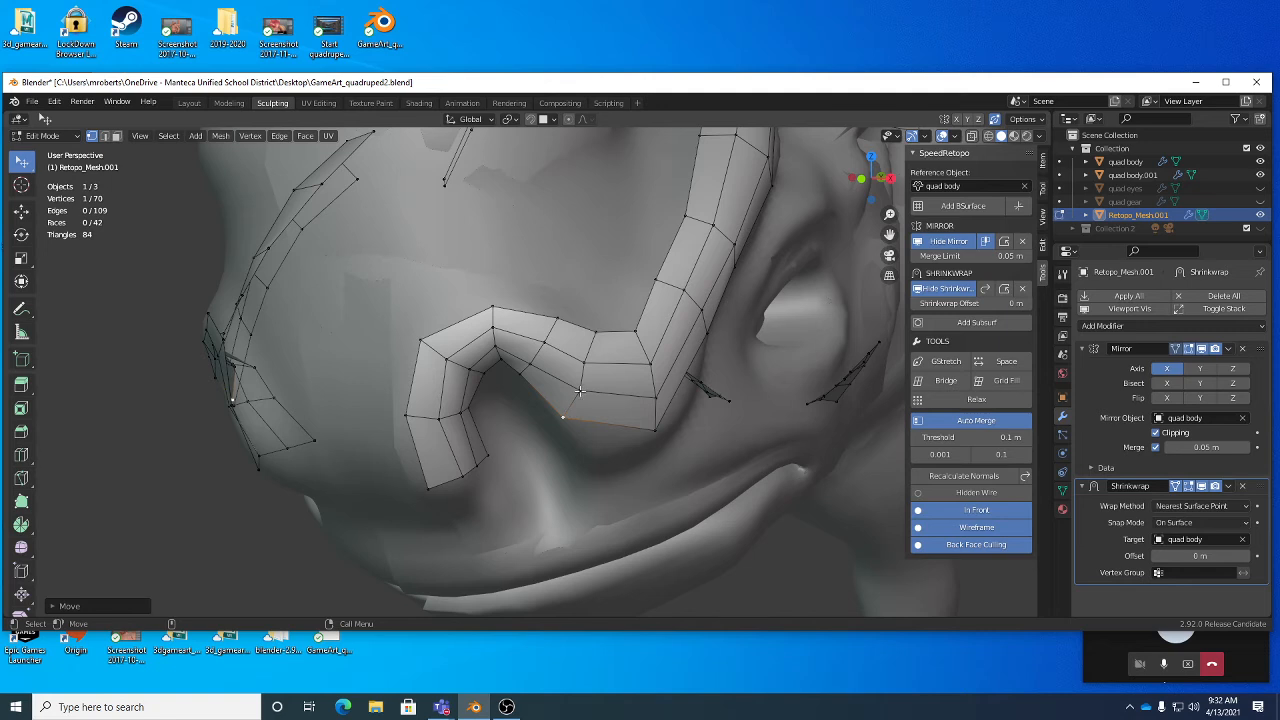
pyautogui.moveTo(580, 391); pyautogui.dragTo(571, 395)
pyautogui.moveTo(598, 335); pyautogui.dragTo(592, 332)
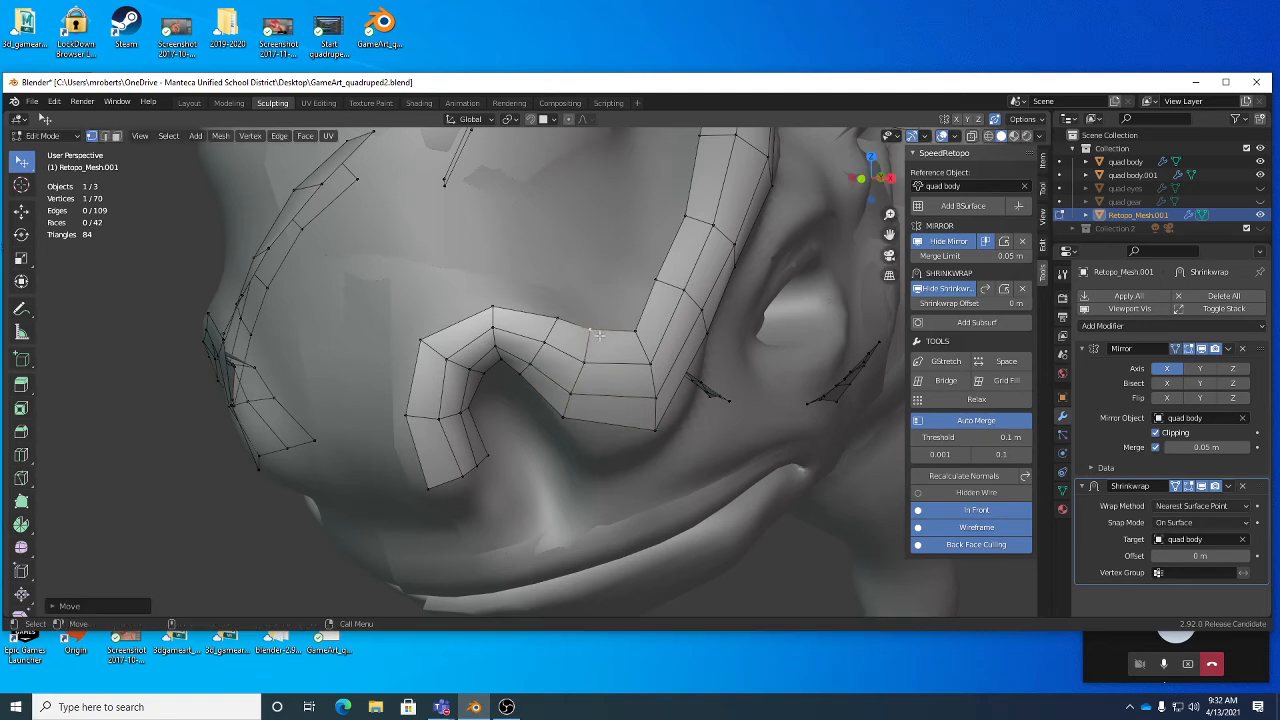
# Step: Add a loop cut across the snout strip's lower bend beside the nostril and move its vertices down to round the corner
pyautogui.hotkey('ctrl', 'r')
pyautogui.click(622, 362)
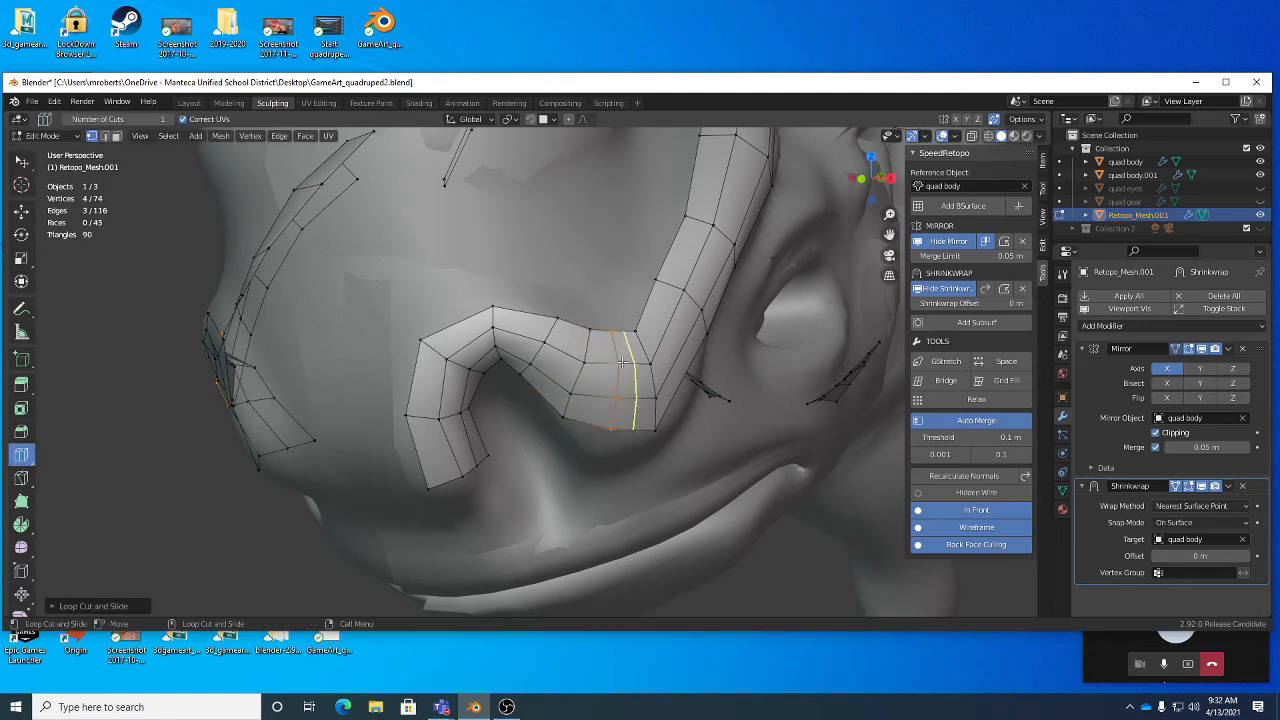
pyautogui.press('g')
pyautogui.moveTo(670, 352); pyautogui.dragTo(667, 370)
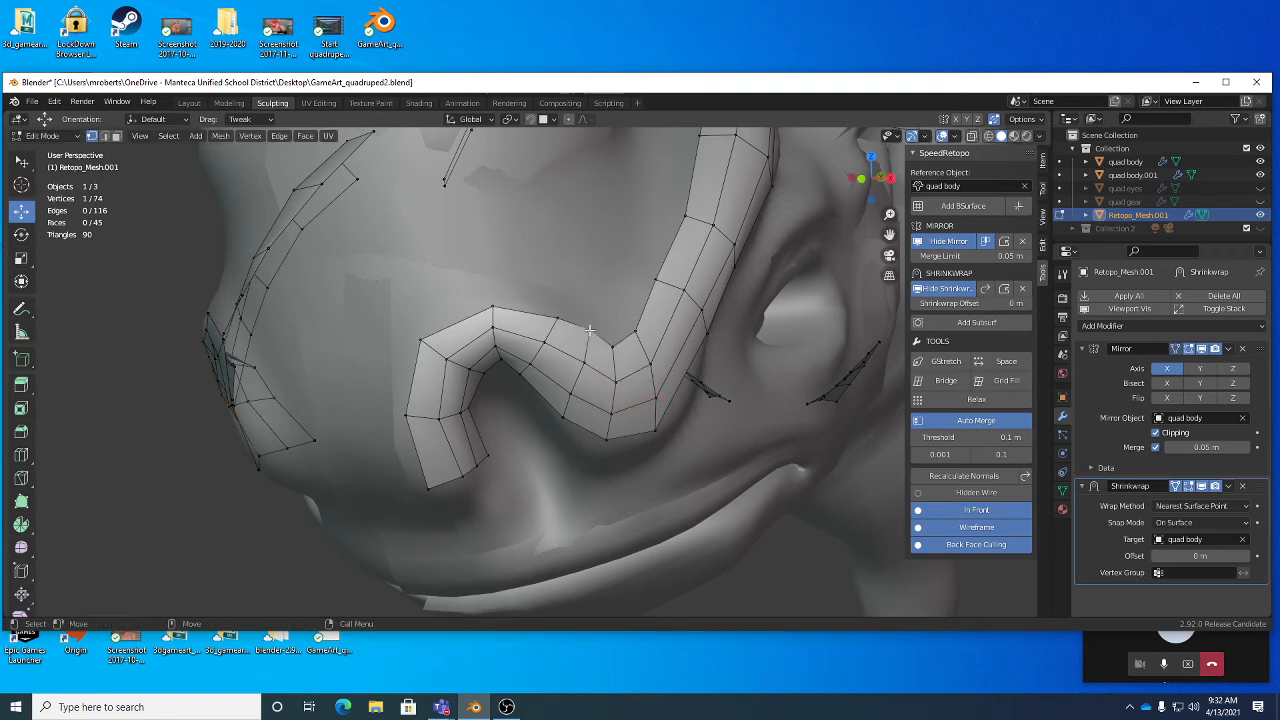
# Step: Nudge a vertex on the snout strip's upper edge and one at its lower bend beside the nostril to smooth the corner
pyautogui.click(587, 333)
pyautogui.press('w')
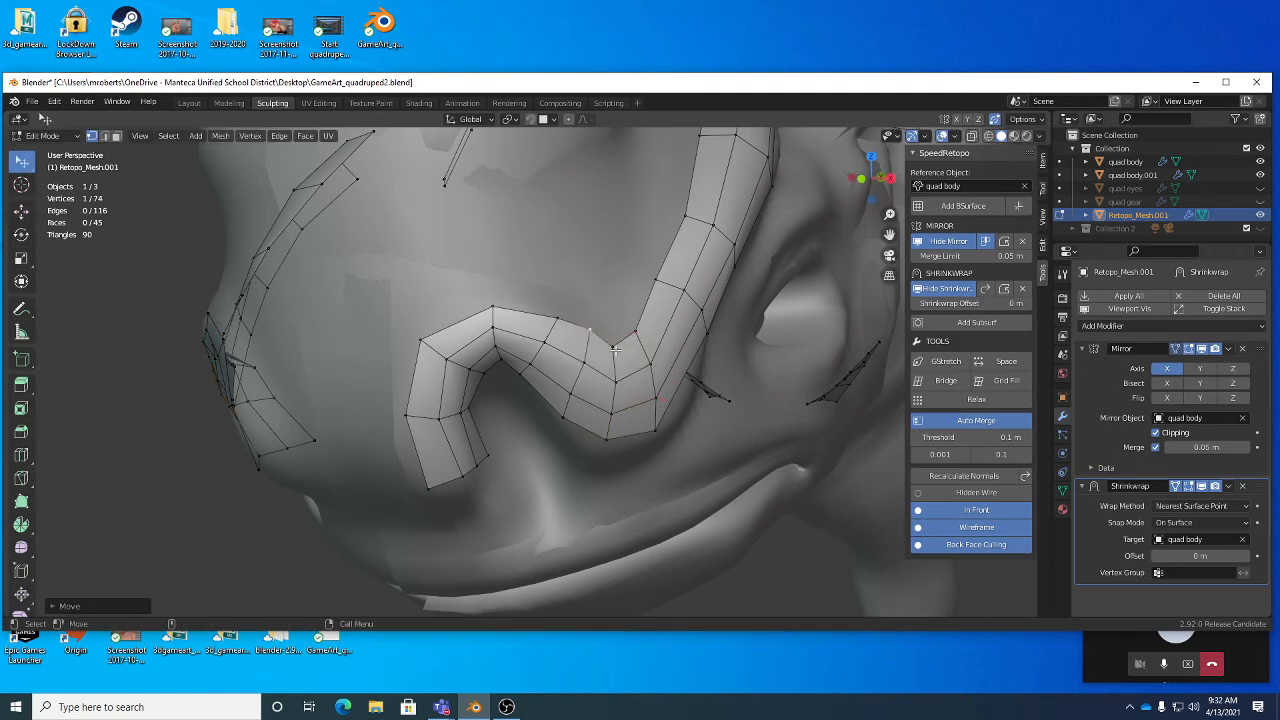
pyautogui.moveTo(590, 355); pyautogui.dragTo(436, 405, button='middle')
pyautogui.click(381, 410)
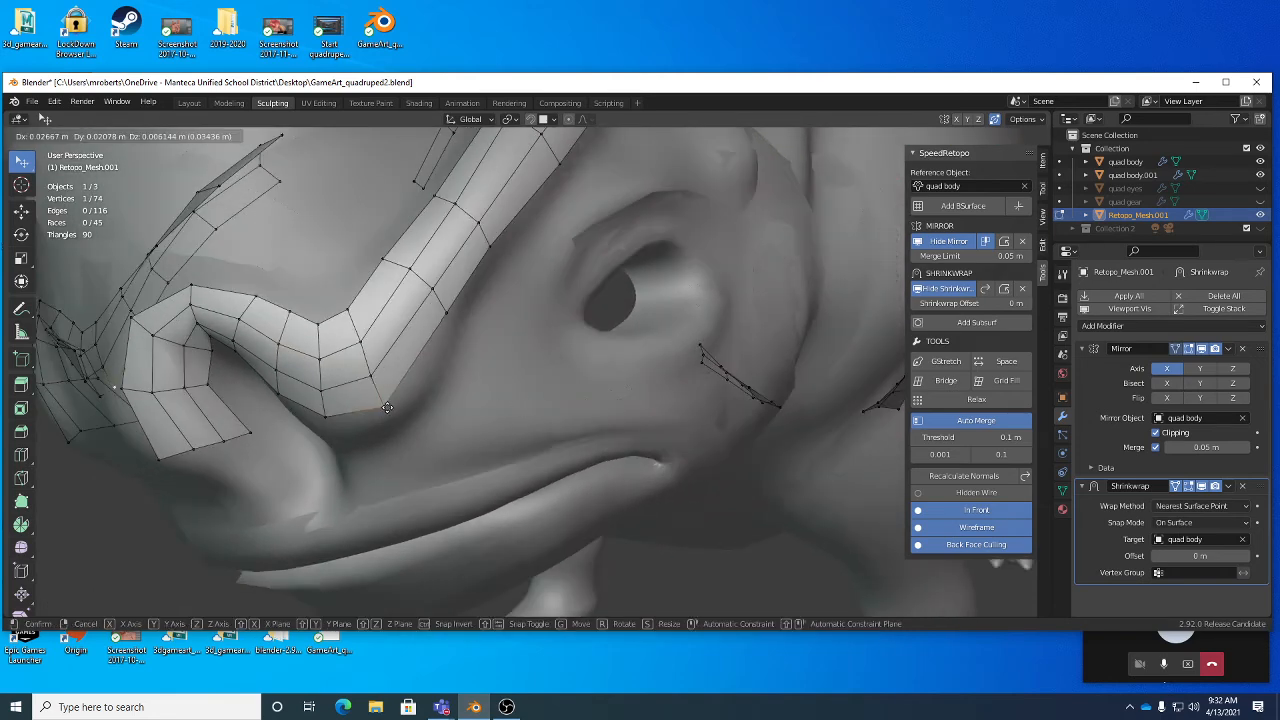
# Step: Check the snout strip and the other retopo strips around the rhino, and save the file
pyautogui.moveTo(382, 288); pyautogui.dragTo(656, 289, button='middle')
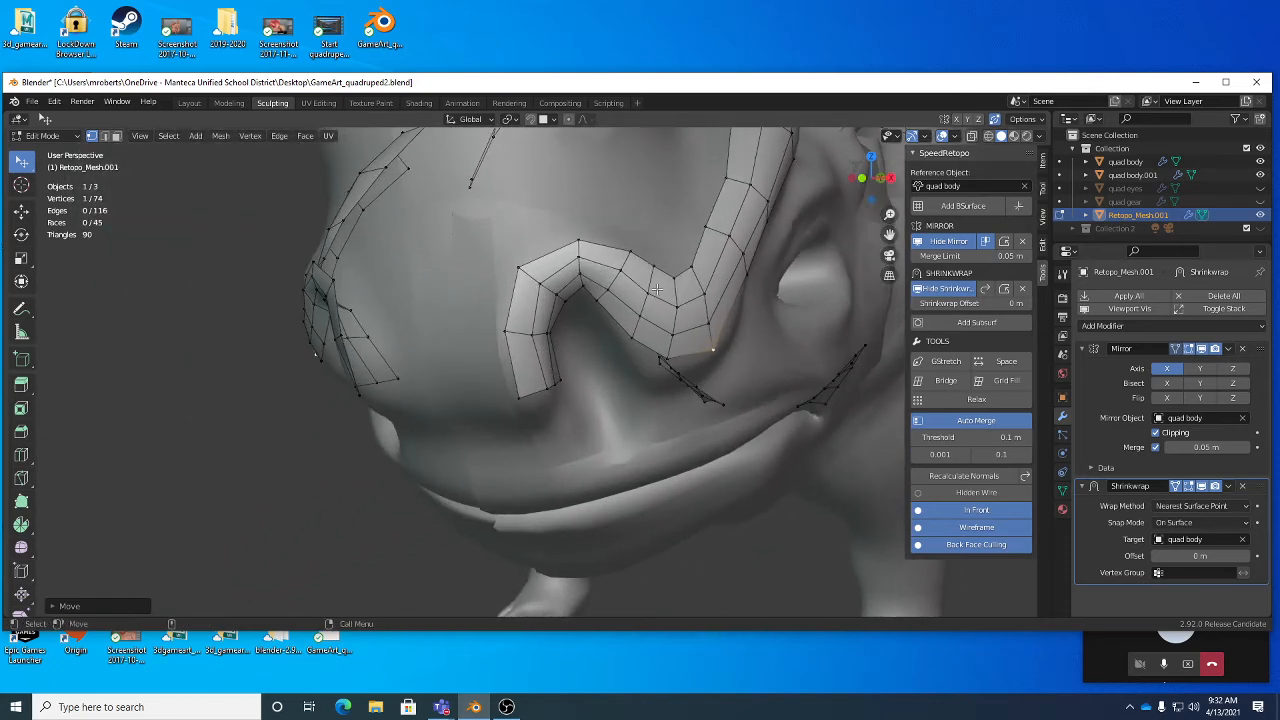
pyautogui.keyDown('alt'); pyautogui.moveTo(634, 351); pyautogui.dragTo(634, 506, button='right'); pyautogui.keyUp('alt')
pyautogui.keyDown('alt'); pyautogui.moveTo(634, 506); pyautogui.dragTo(540, 420); pyautogui.keyUp('alt')
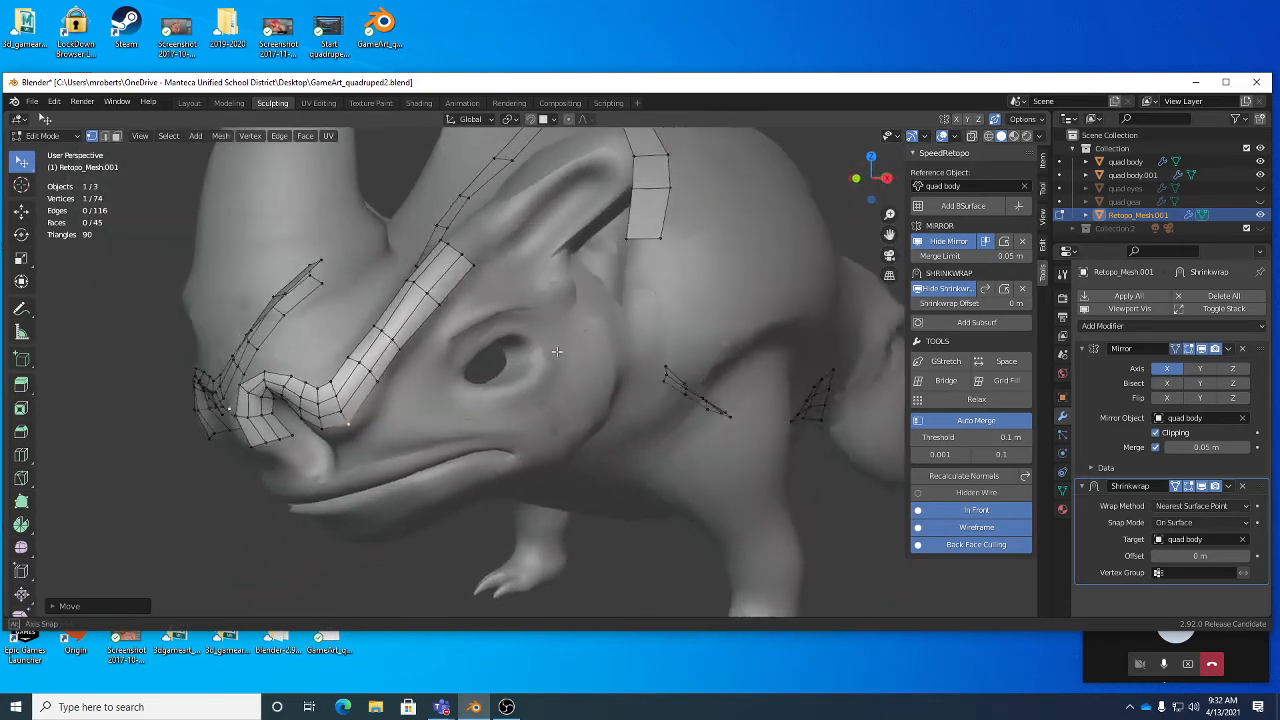
pyautogui.keyDown('alt'); pyautogui.moveTo(540, 250); pyautogui.dragTo(495, 328, button='right'); pyautogui.keyUp('alt')
pyautogui.moveTo(495, 328); pyautogui.dragTo(589, 338, button='middle')
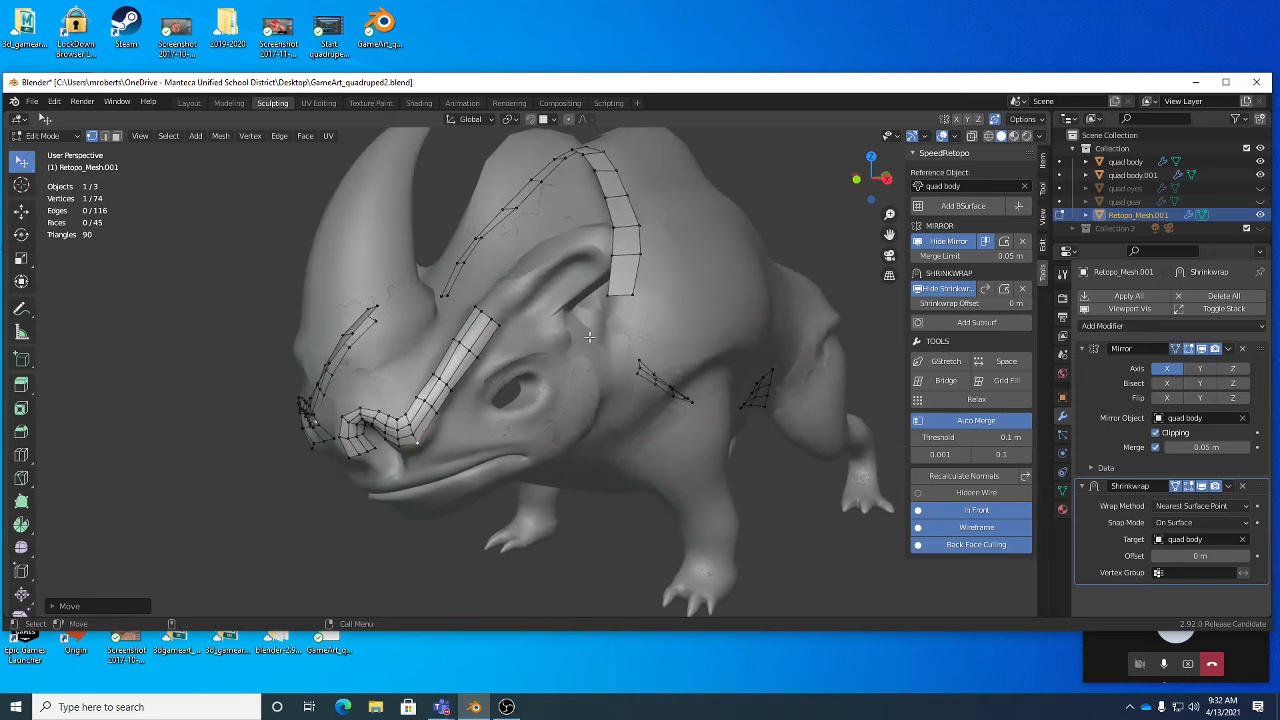
pyautogui.hotkey('ctrl', 's')
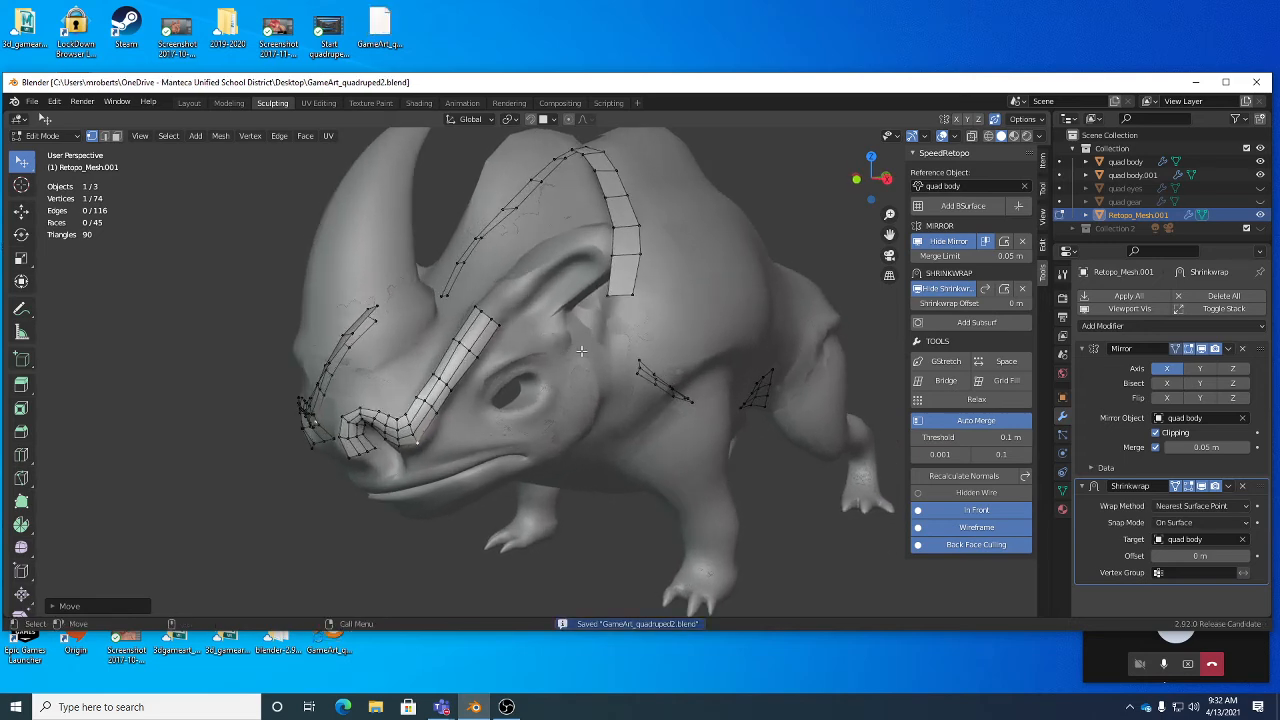
# Step: In Object Mode, dismiss the OneDrive reminder and join quad body.001 into Retopo_Mesh.001, keeping the retopo mesh as the active object
pyautogui.press('Tab')
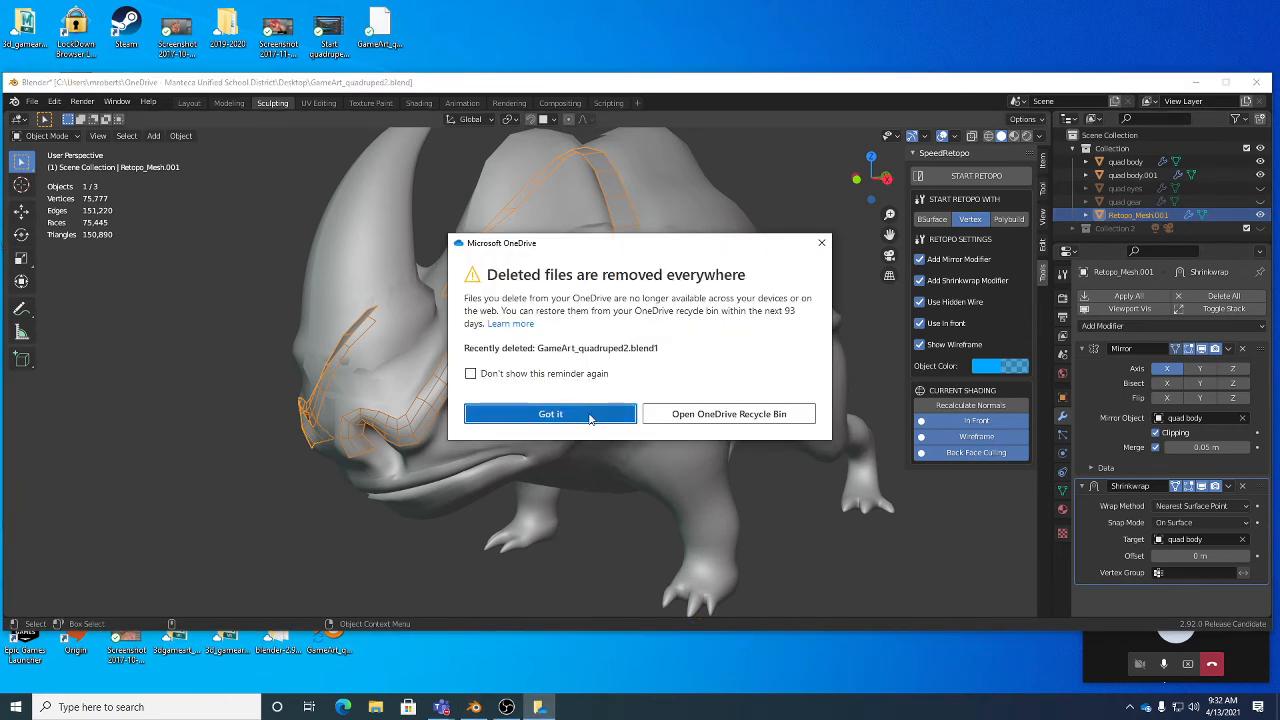
pyautogui.click(594, 411)
pyautogui.moveTo(691, 300); pyautogui.dragTo(610, 311, button='middle')
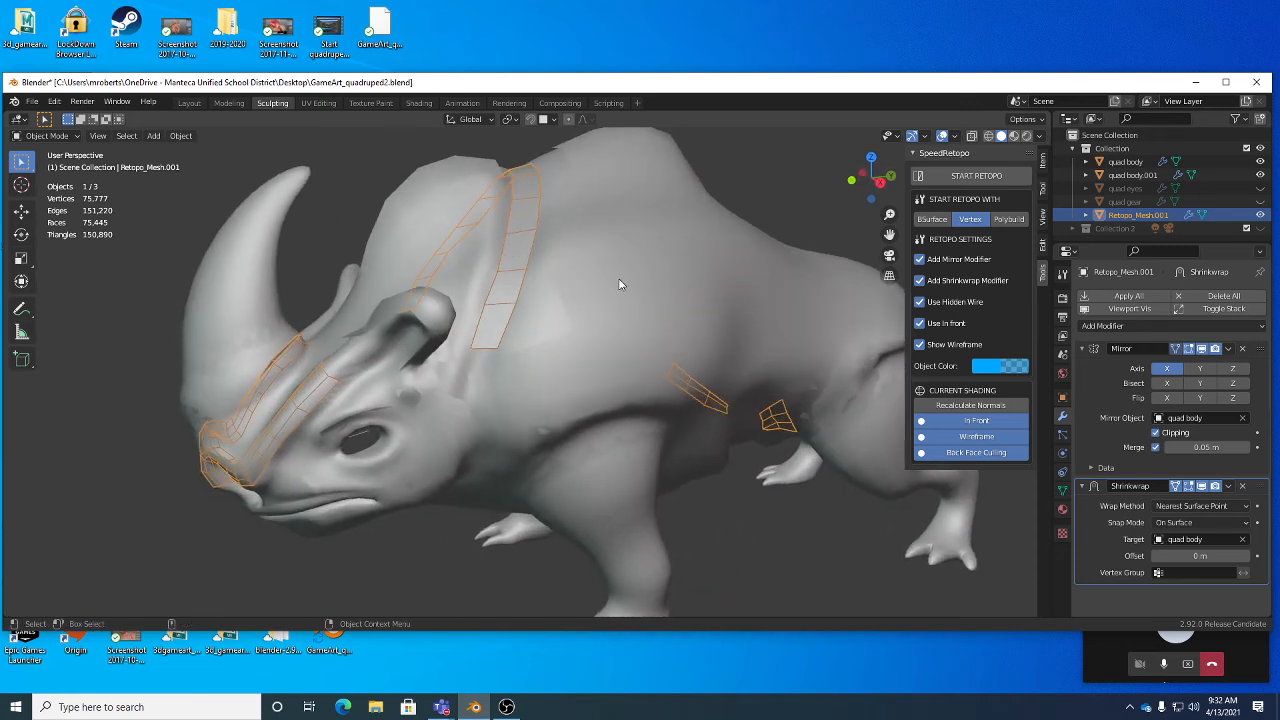
pyautogui.click(634, 171)
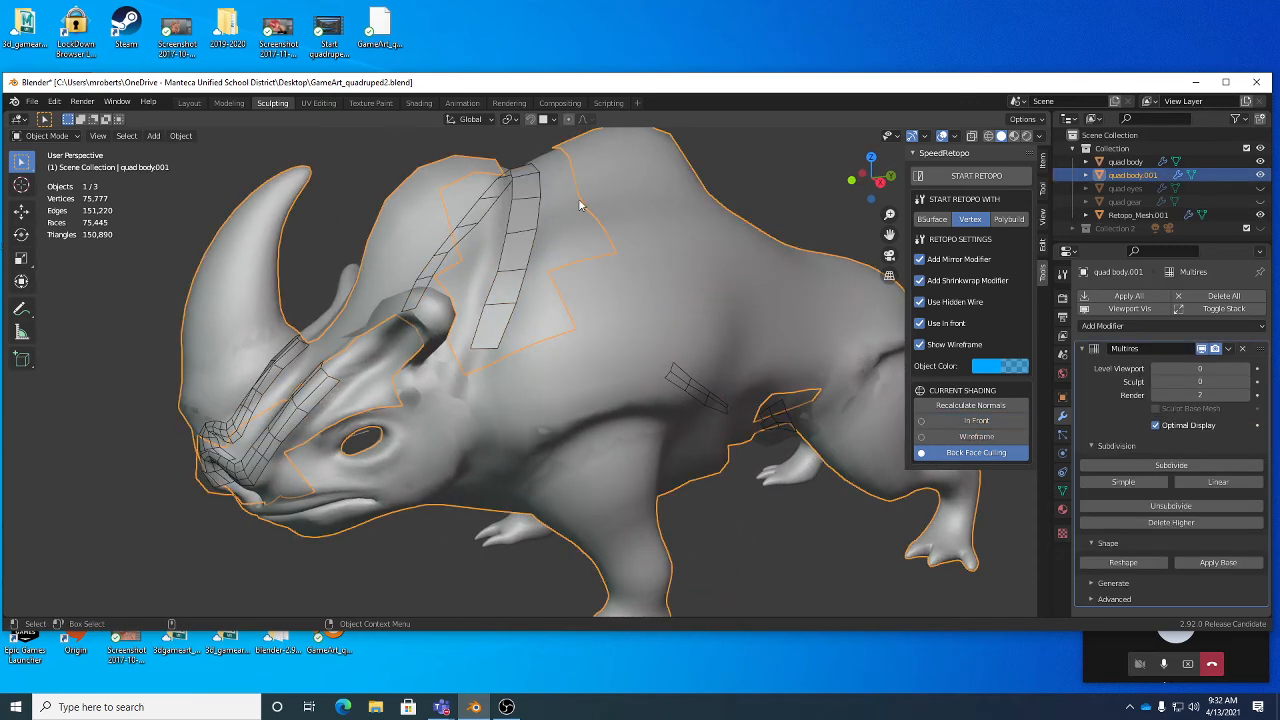
pyautogui.keyDown('shift'); pyautogui.click(530, 215); pyautogui.keyUp('shift')
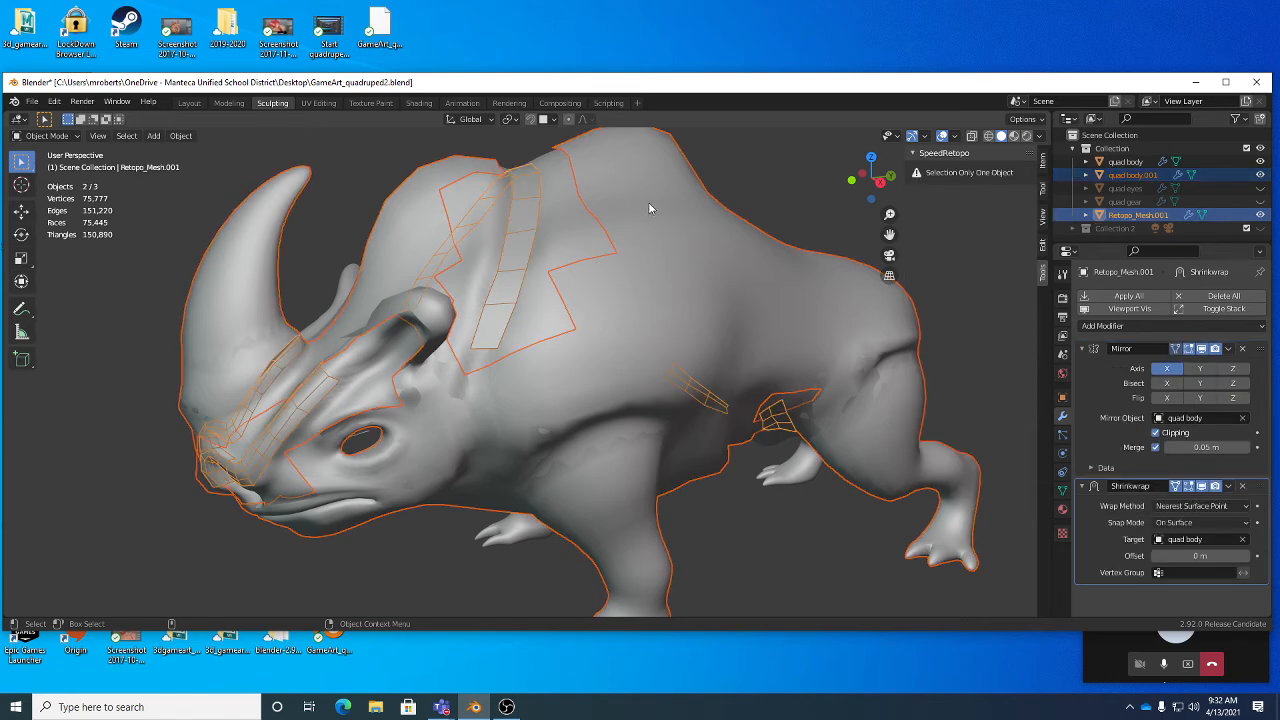
pyautogui.rightClick(725, 181)
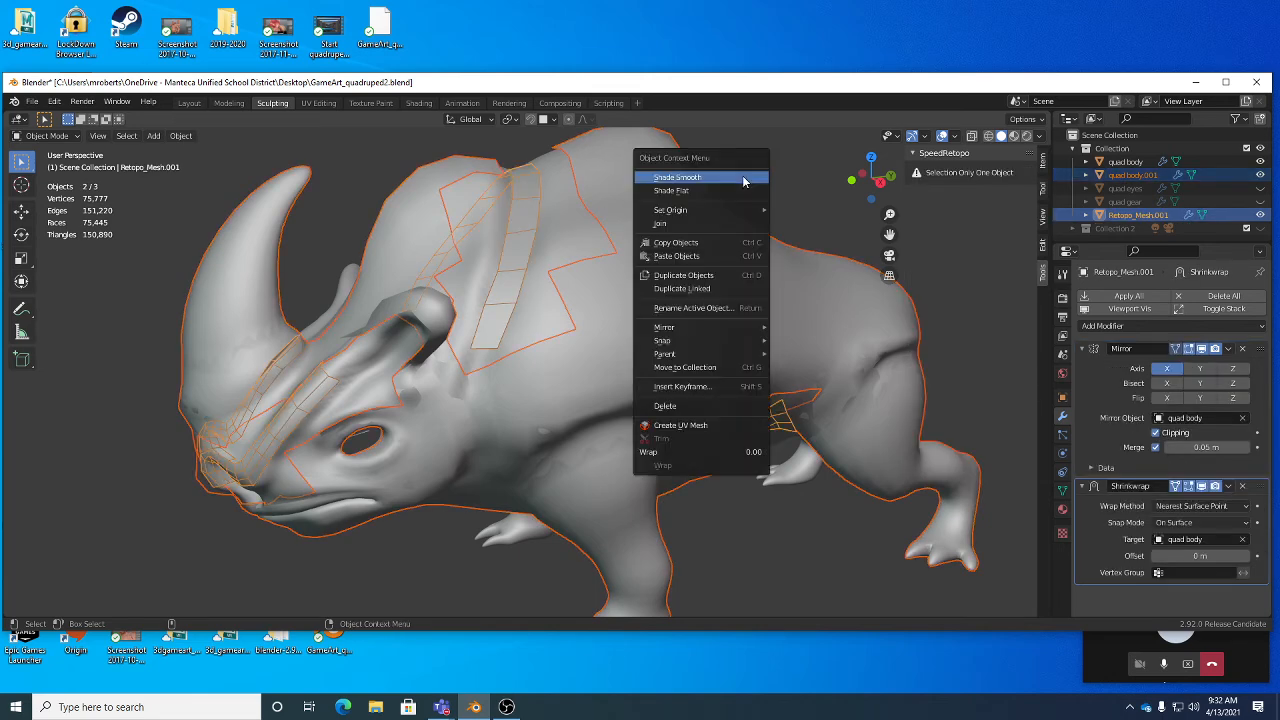
pyautogui.click(708, 222)
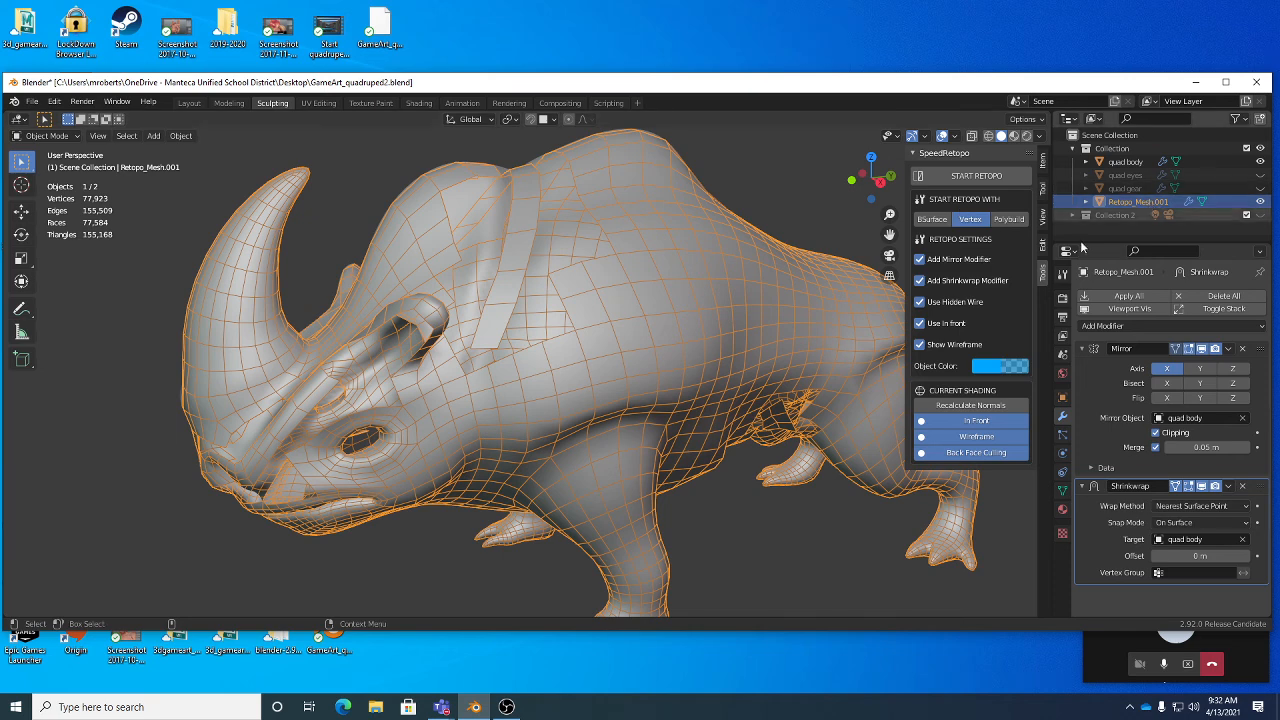
pyautogui.moveTo(667, 359)
pyautogui.mouseDown(button='middle')
pyautogui.moveTo(705, 362)
pyautogui.moveTo(672, 349)
pyautogui.mouseUp(button='middle')
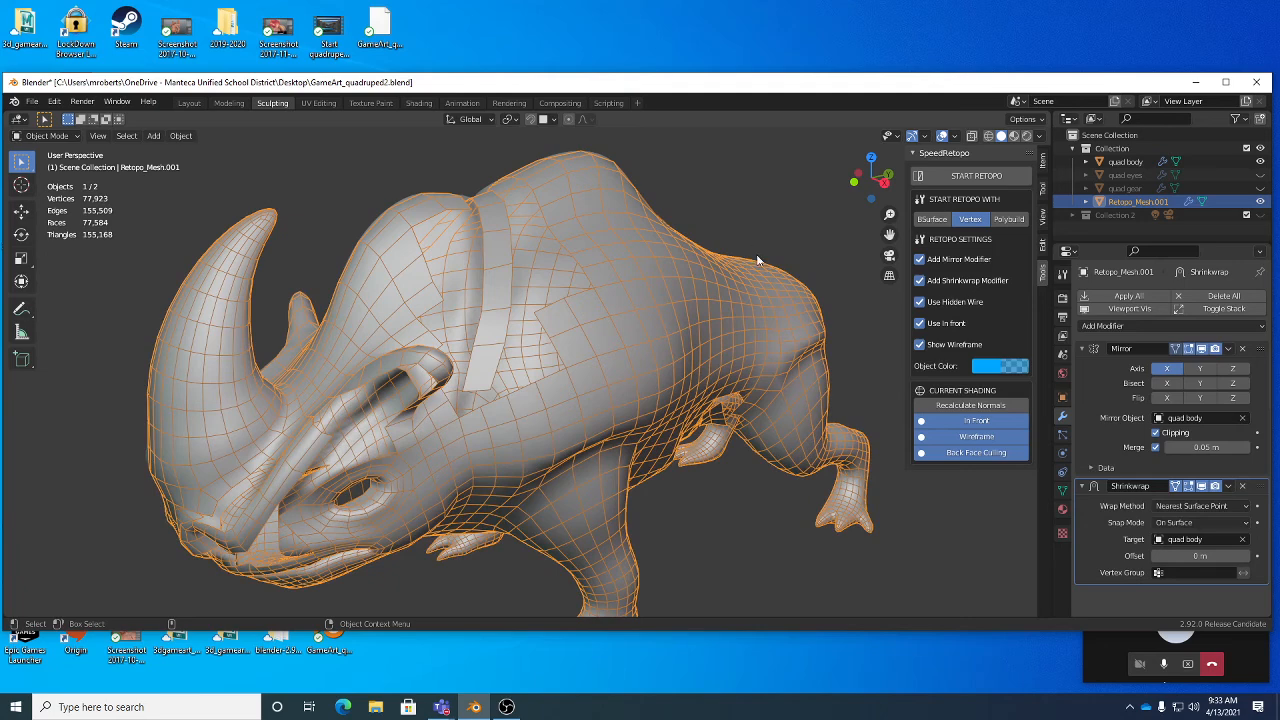
# Step: In Edit Mode on the joined mesh, draw an annotation stroke on the body surface just behind and alongside the neck strip
pyautogui.press('Tab')
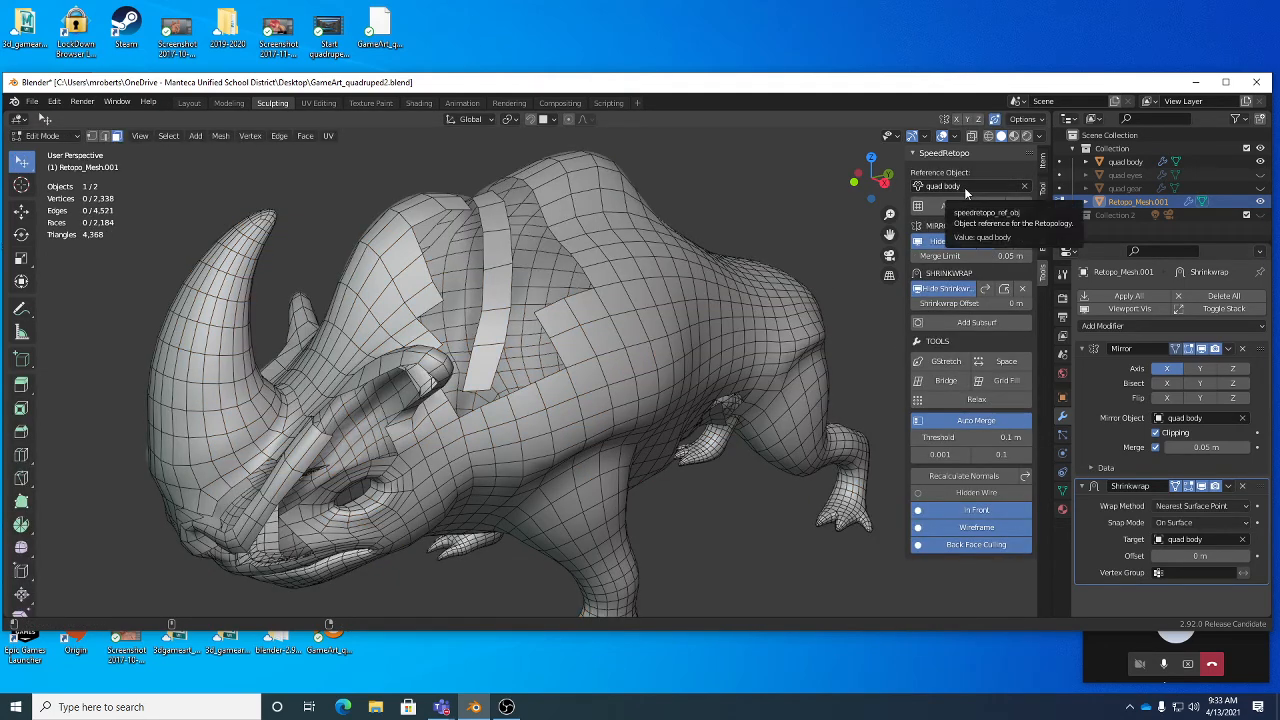
pyautogui.moveTo(572, 286)
pyautogui.mouseDown(button='middle')
pyautogui.moveTo(540, 283)
pyautogui.moveTo(566, 271)
pyautogui.moveTo(497, 304)
pyautogui.moveTo(551, 320)
pyautogui.moveTo(547, 298)
pyautogui.moveTo(518, 286)
pyautogui.moveTo(566, 299)
pyautogui.moveTo(506, 323)
pyautogui.moveTo(510, 297)
pyautogui.moveTo(519, 308)
pyautogui.mouseUp(button='middle')
pyautogui.scroll(4, 546, 290)
pyautogui.hotkey('shift', 'space')
pyautogui.press('d')
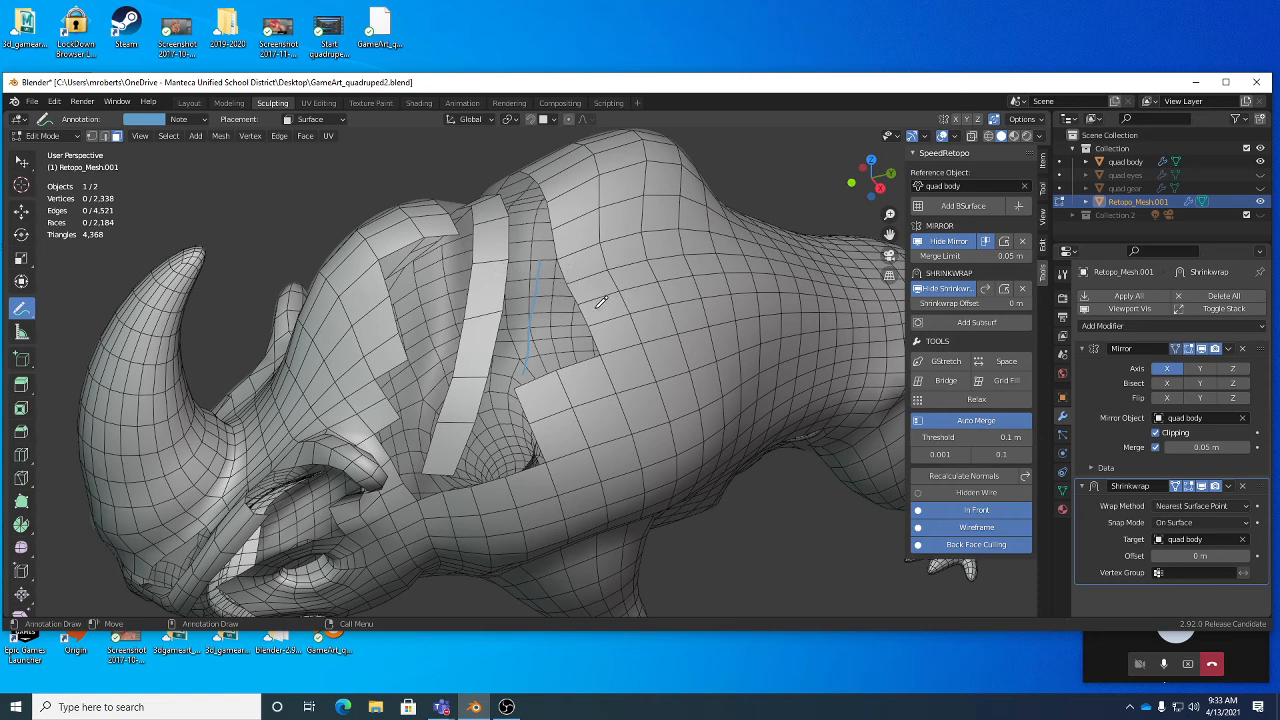
# Step: Select the vertex path along the neck strip's rear edge and add a BSurface from it to the annotation stroke
pyautogui.press('w')
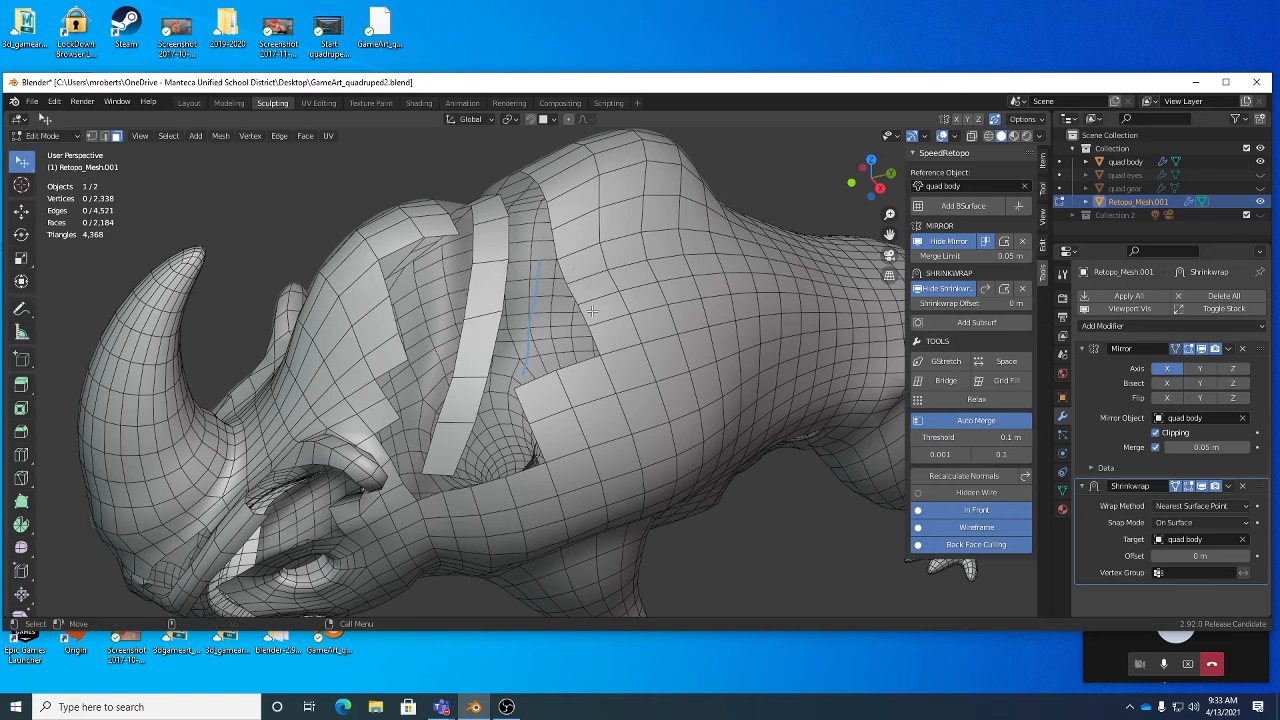
pyautogui.press('1')
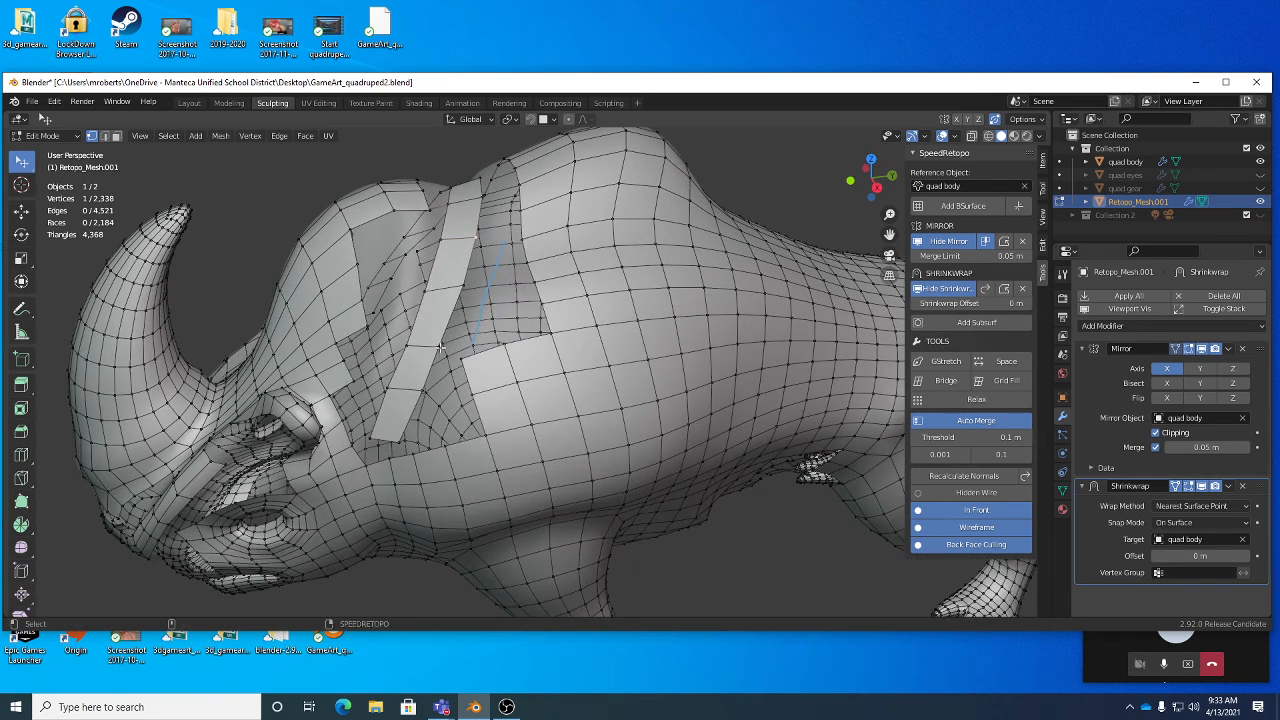
pyautogui.keyDown('ctrl'); pyautogui.click(538, 327); pyautogui.keyUp('ctrl')
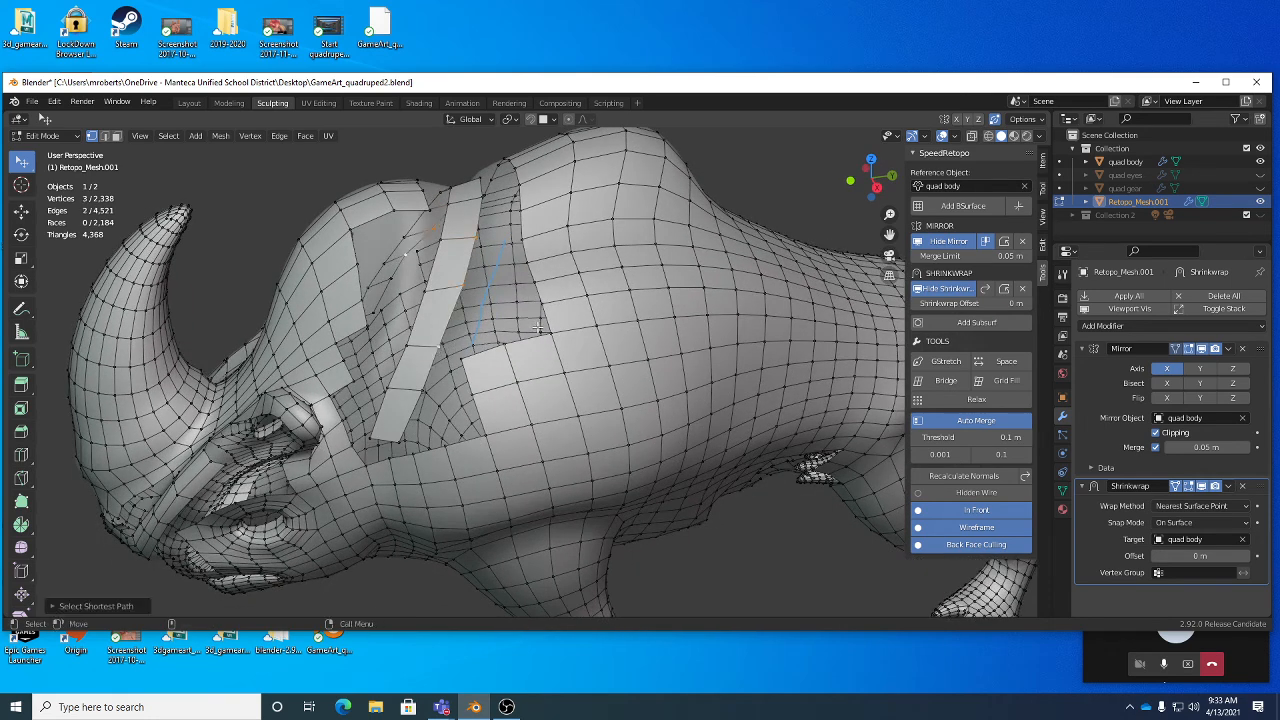
pyautogui.click(950, 207)
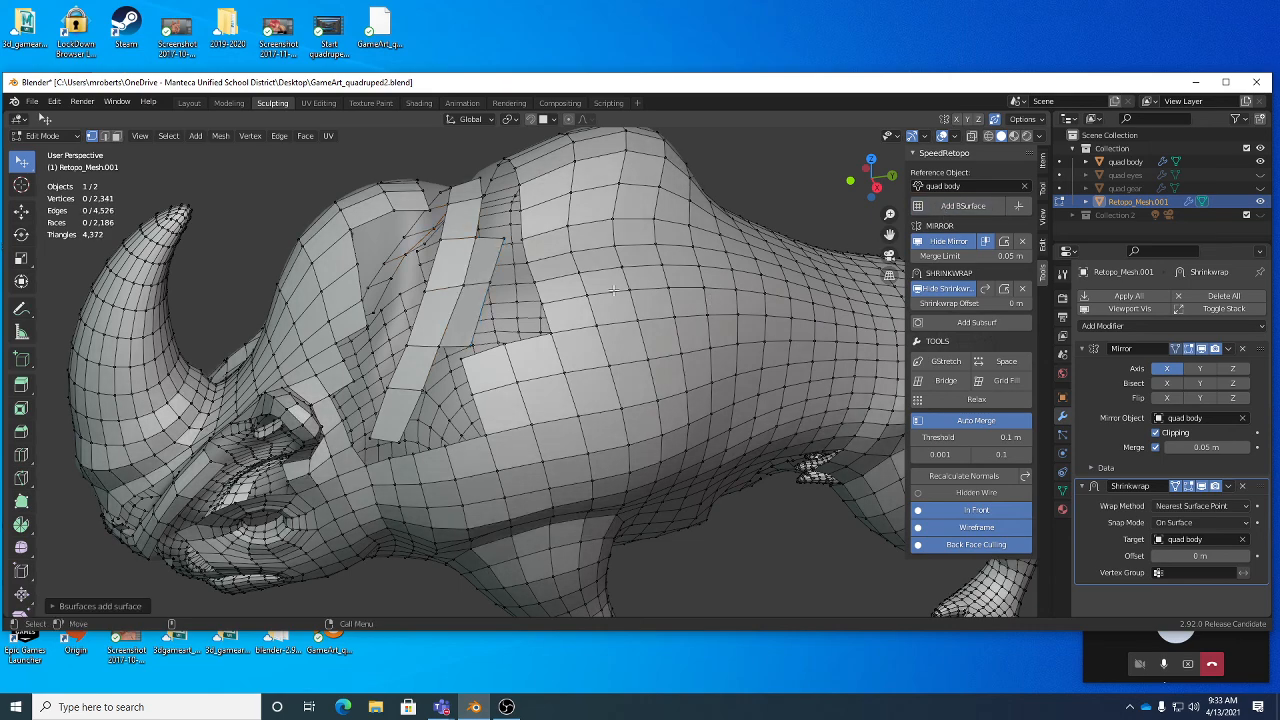
# Step: Inspect the new faces on the joined mesh from several angles, save the file and switch to OBS
pyautogui.moveTo(780, 330); pyautogui.dragTo(810, 318, button='middle')
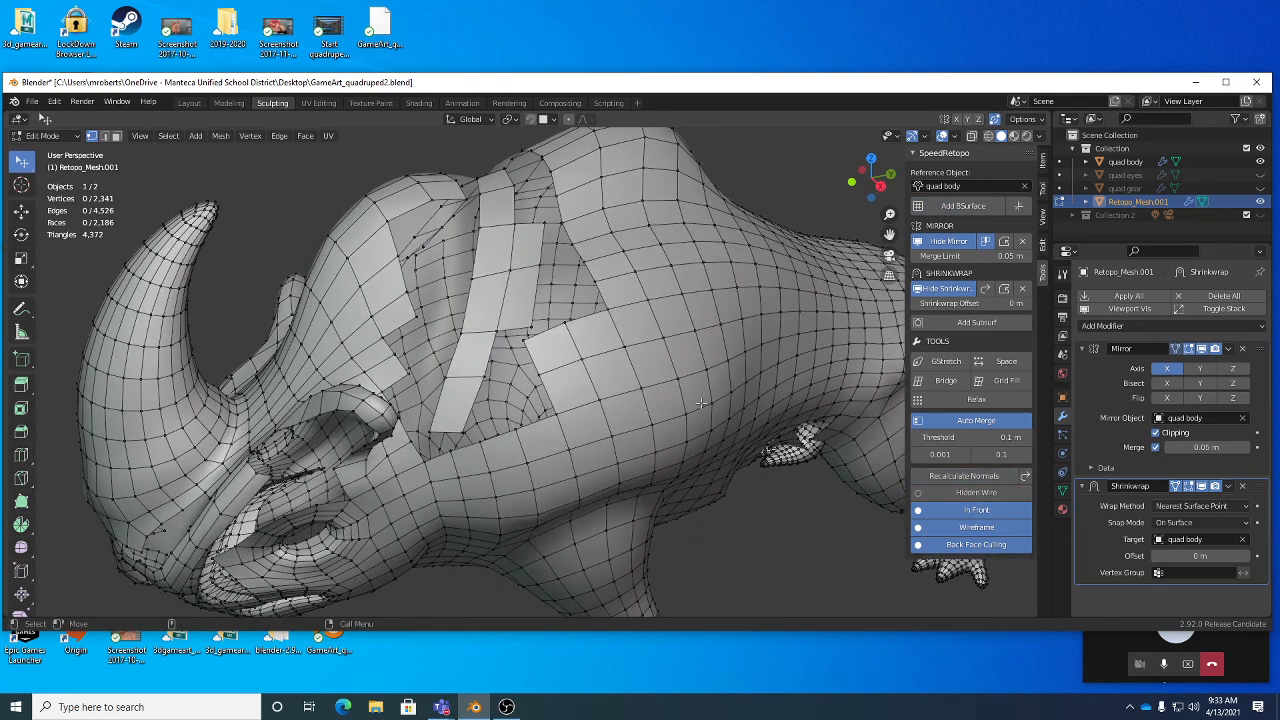
pyautogui.moveTo(500, 300); pyautogui.dragTo(548, 289, button='middle')
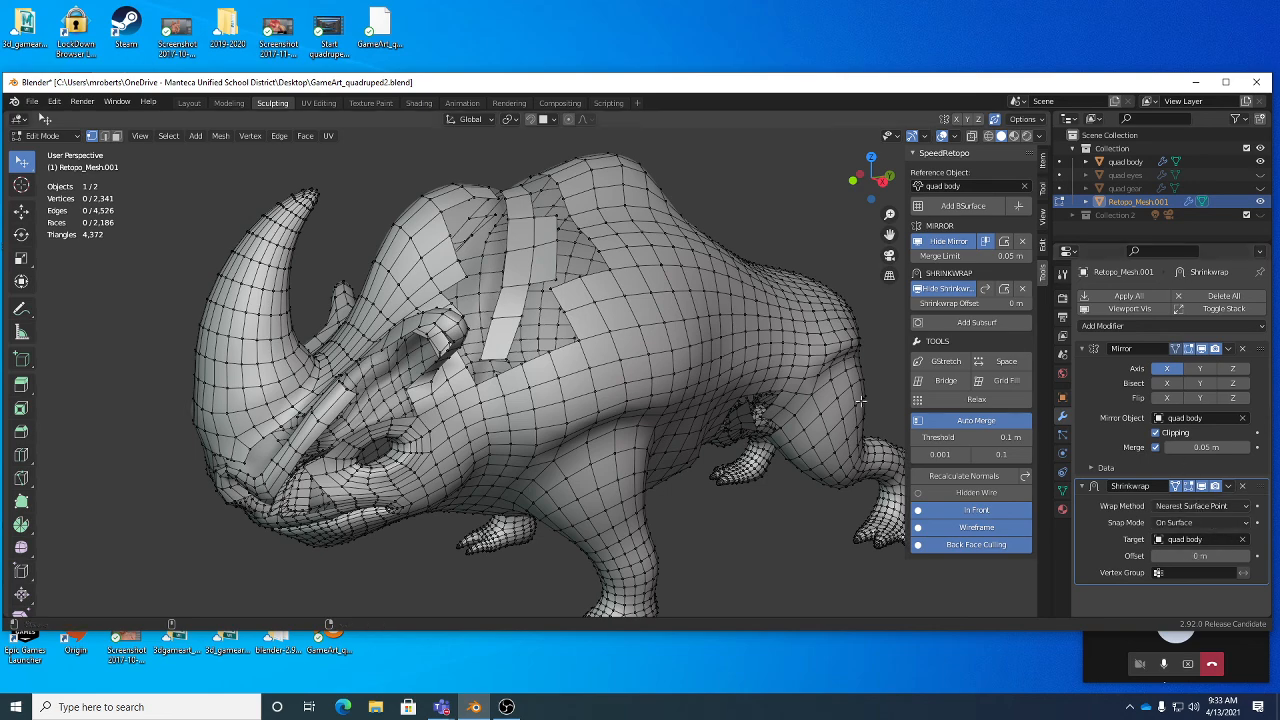
pyautogui.moveTo(800, 430); pyautogui.dragTo(857, 349, button='middle')
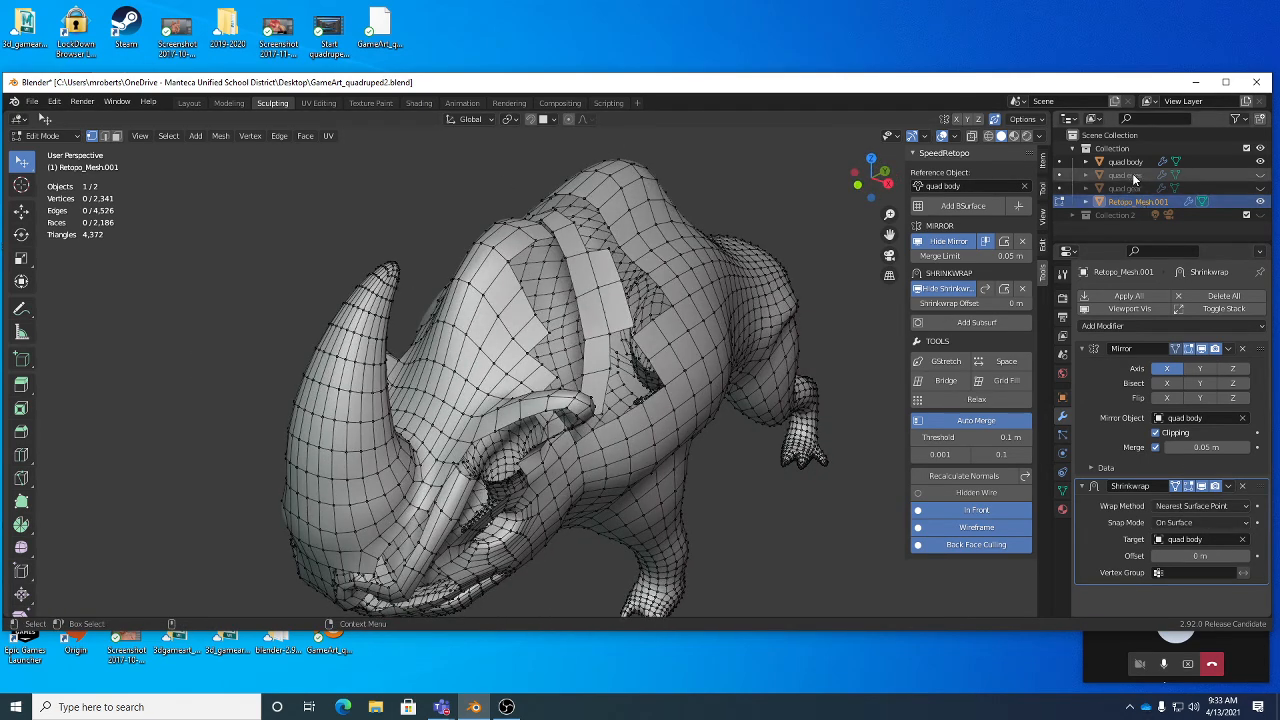
pyautogui.moveTo(580, 340); pyautogui.dragTo(660, 345, button='middle')
pyautogui.moveTo(669, 411); pyautogui.dragTo(690, 410, button='middle')
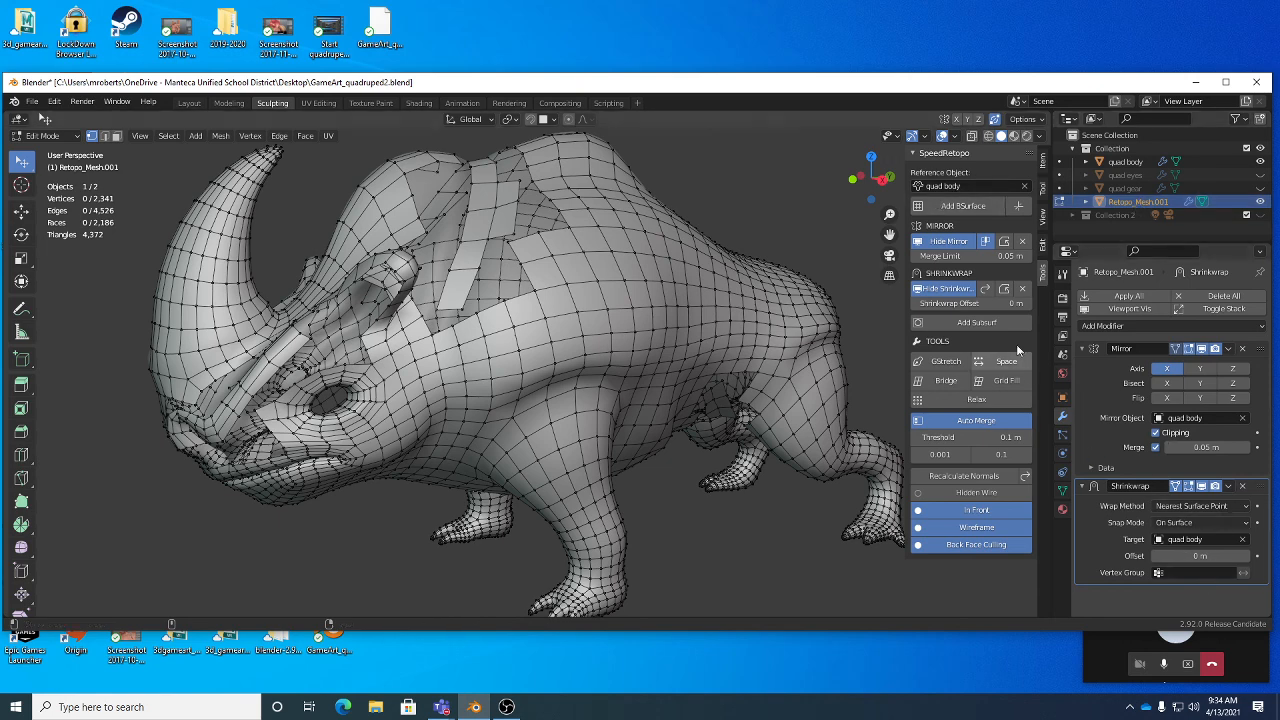
pyautogui.moveTo(634, 284); pyautogui.dragTo(607, 287, button='middle')
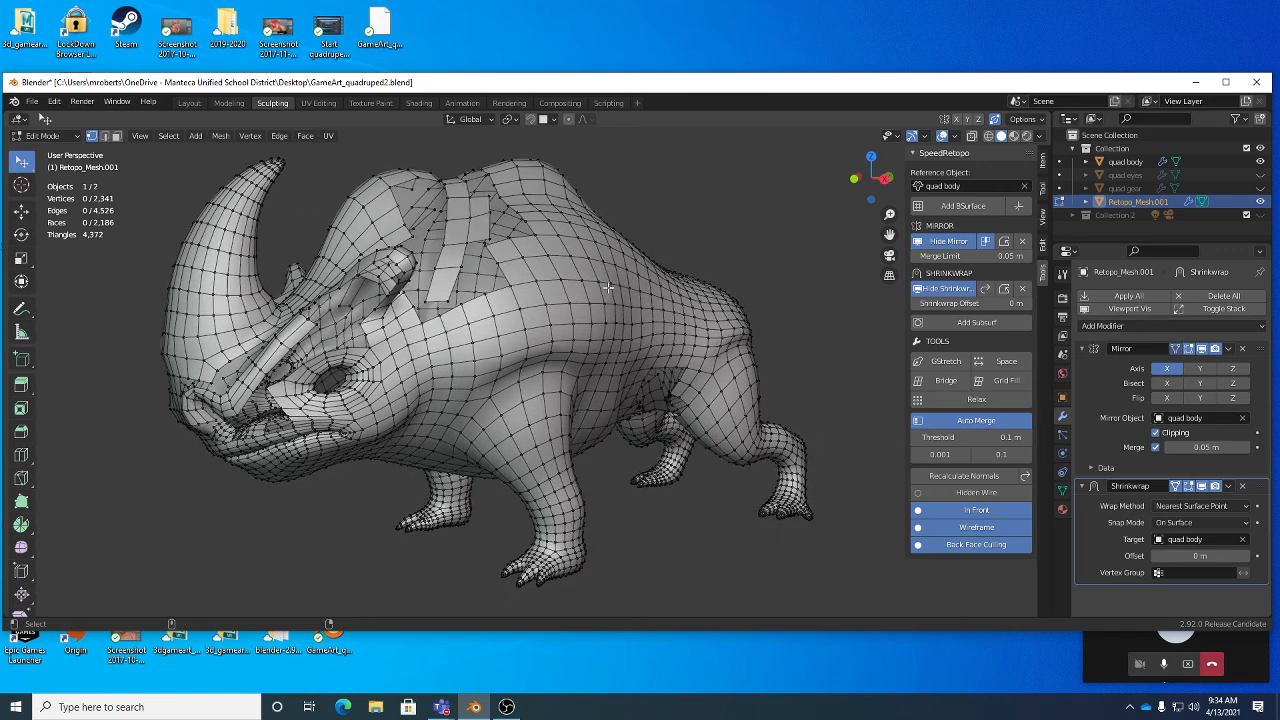
pyautogui.hotkey('ctrl', 's')
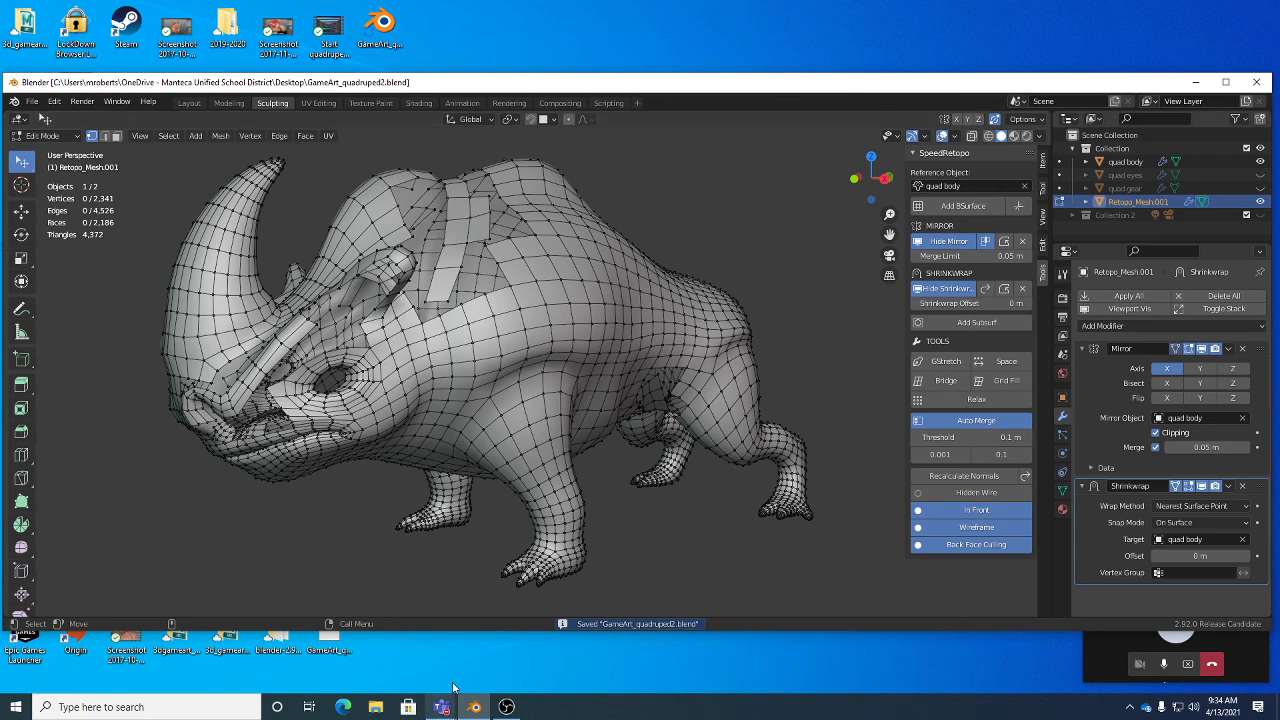
pyautogui.click(506, 707)
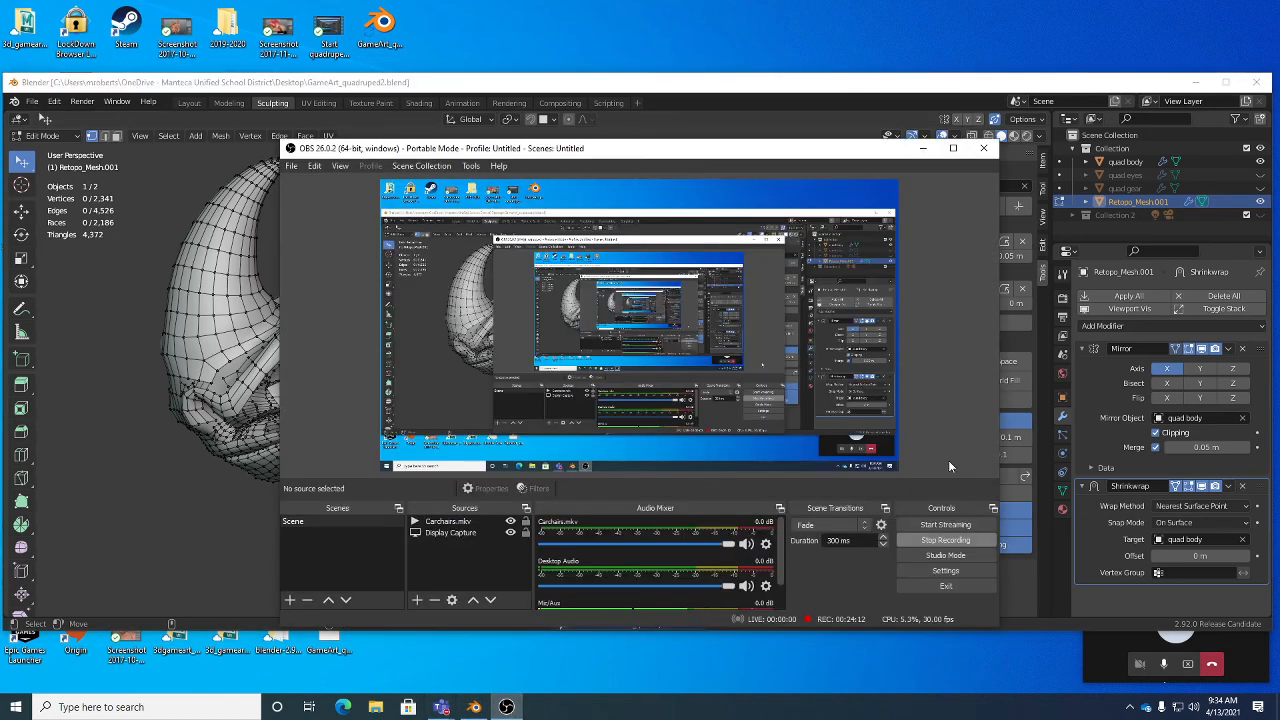